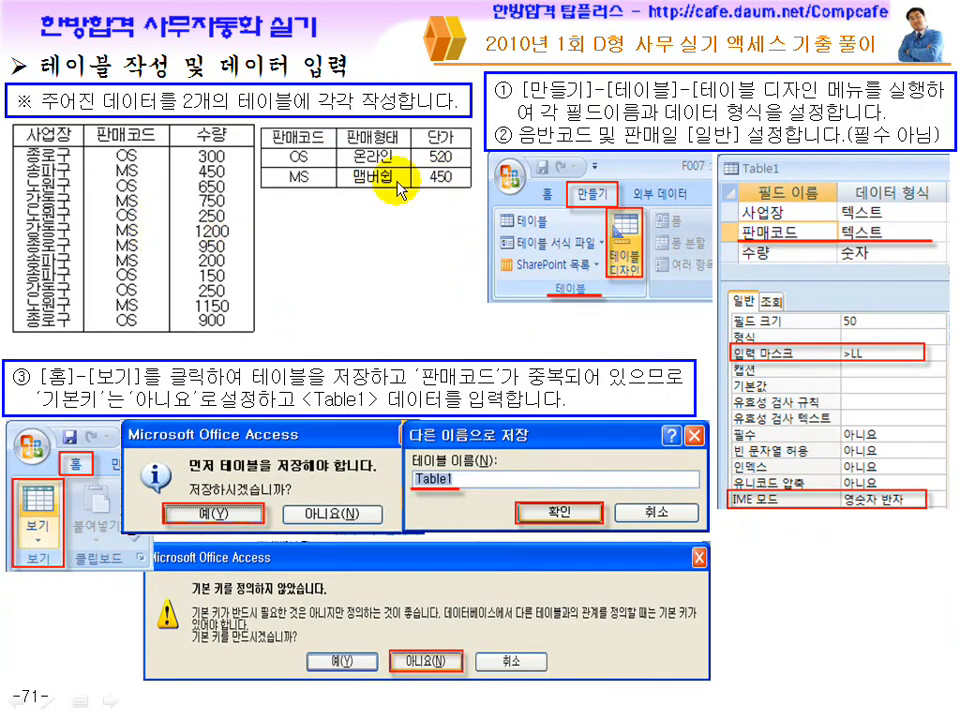
Switch to Microsoft Access and open Table1 and Table2 side by side to compare their 판매코드 fields.
key("super")
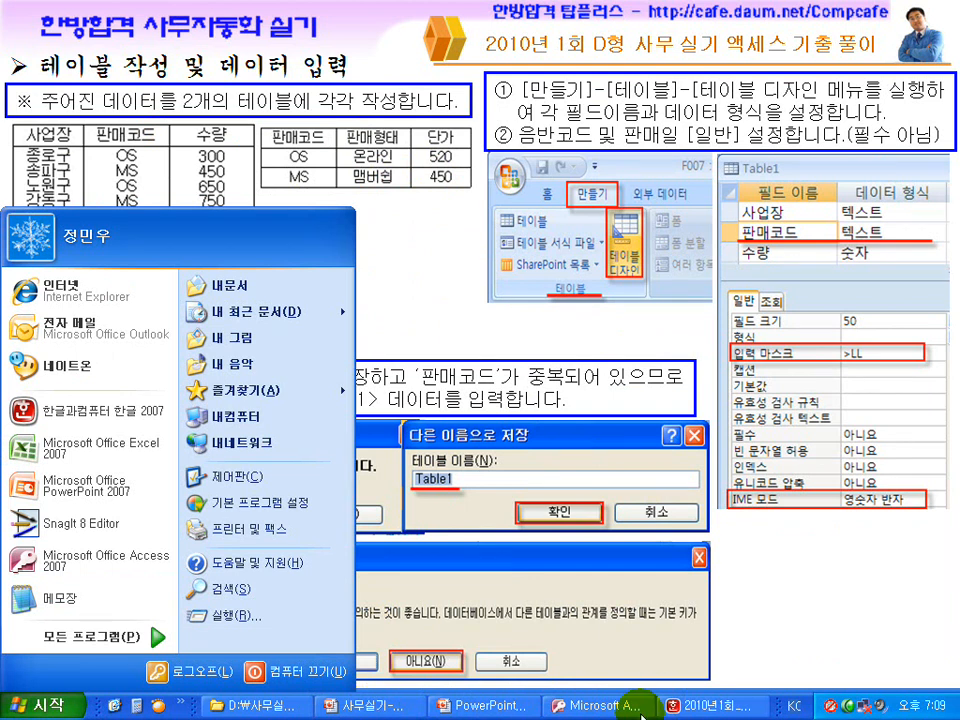
left_click(585, 705)
double_click(64, 196)
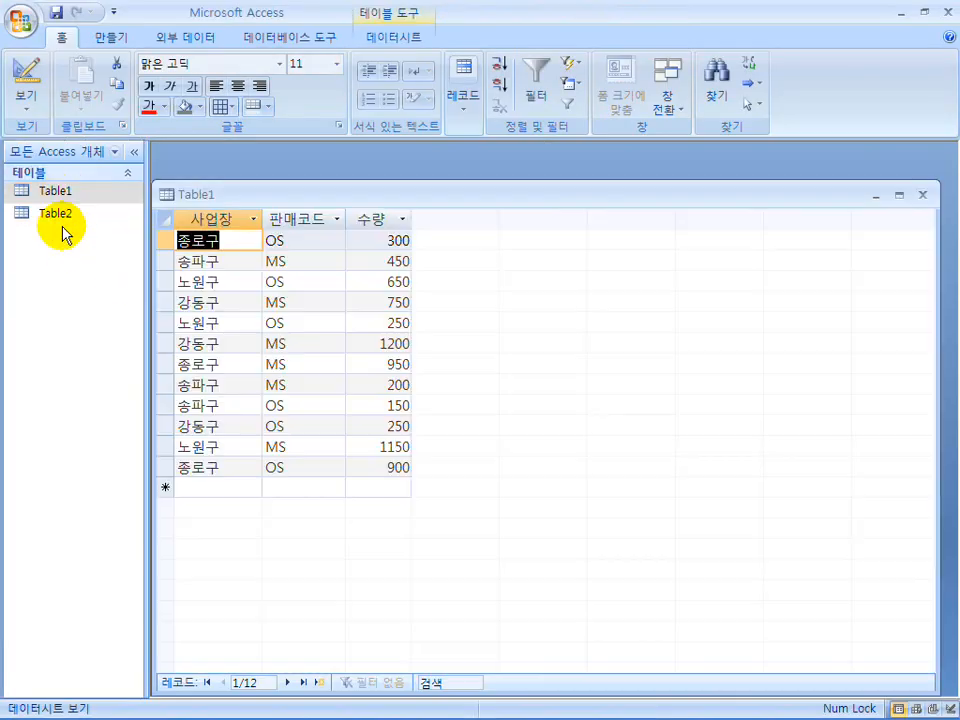
left_click(58, 216)
double_click(58, 216)
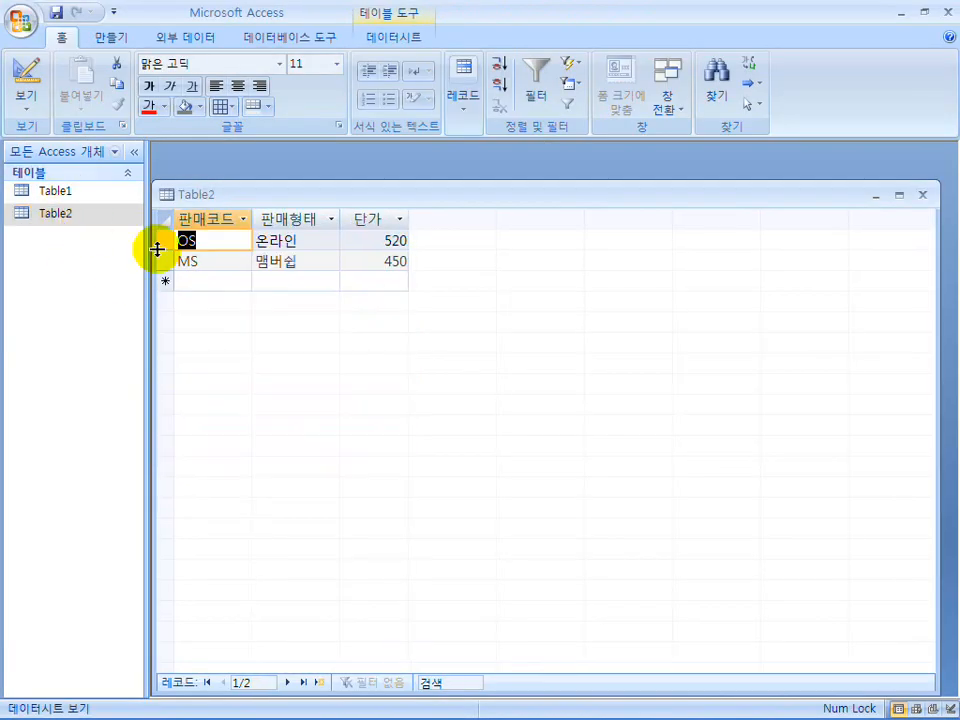
left_click_drag(381, 192, 703, 303)
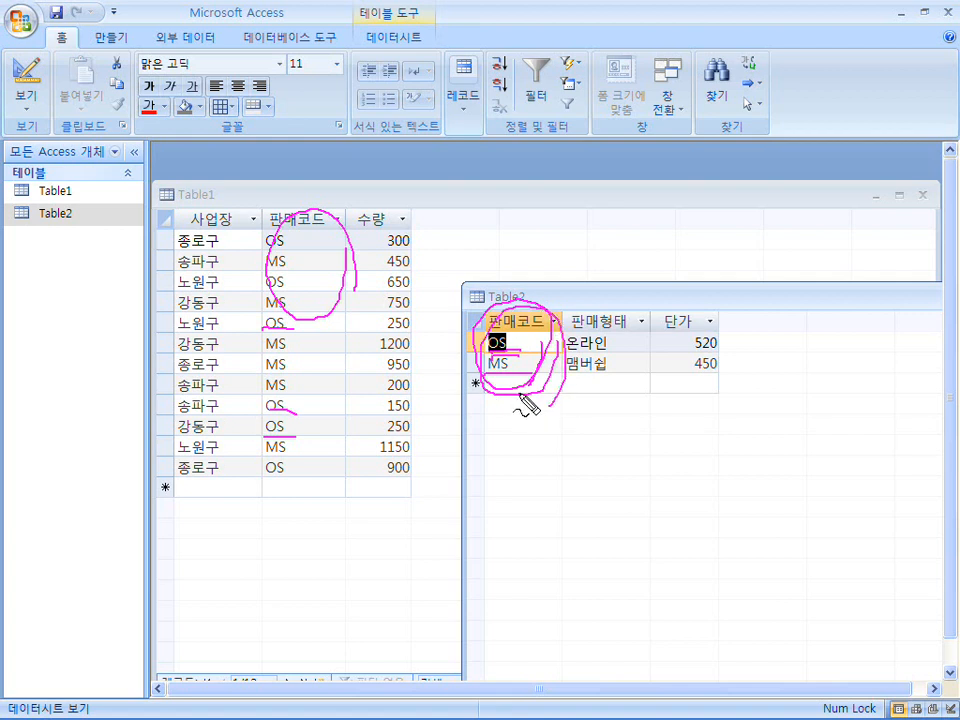
key("Escape")
Open Table2 in Design view and set the 판매코드 field as its primary key.
left_click_drag(550, 300, 345, 237)
left_click(26, 85)
left_click(330, 274)
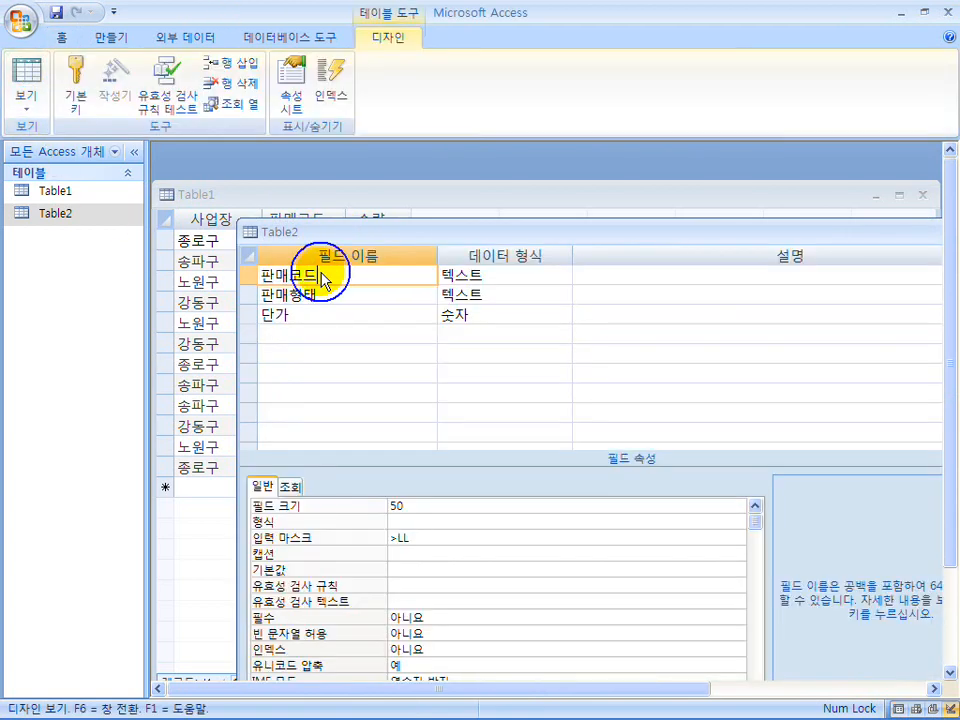
left_click(78, 88)
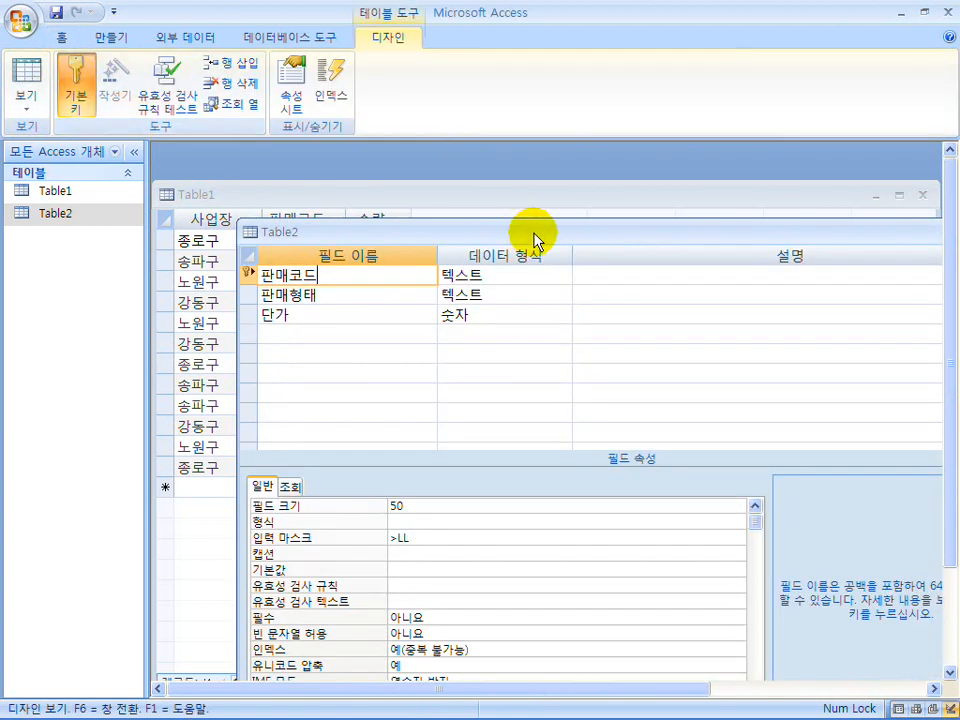
Examine the input mask property of the 판매코드 field in Table2's design.
left_click_drag(536, 236, 435, 221)
left_click_drag(289, 216, 321, 211)
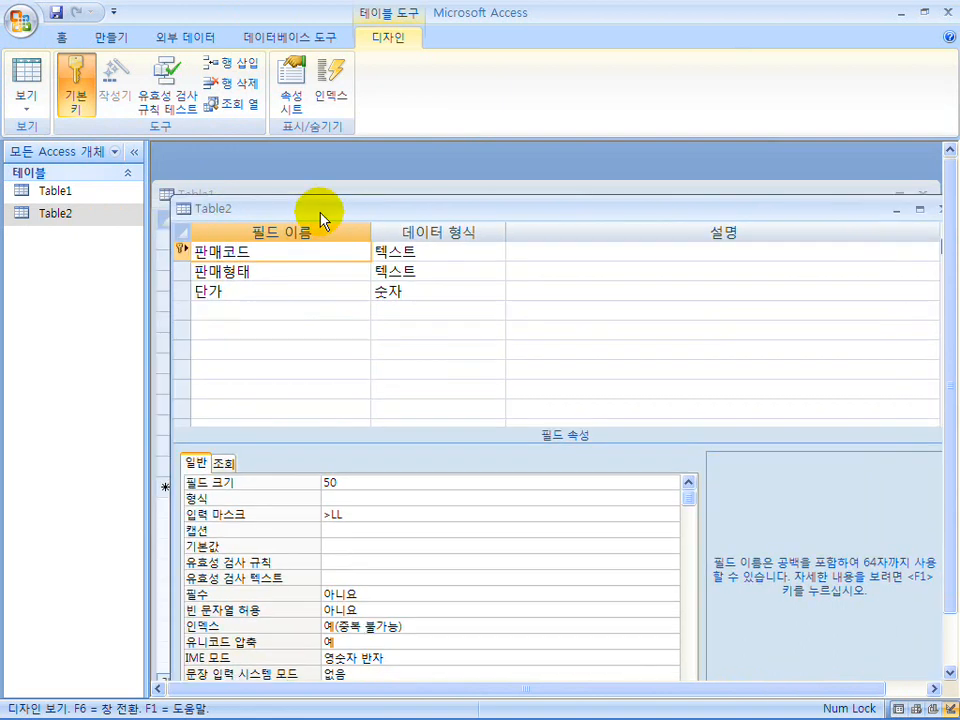
left_click(355, 515)
left_click_drag(356, 516, 323, 515)
left_click(377, 518)
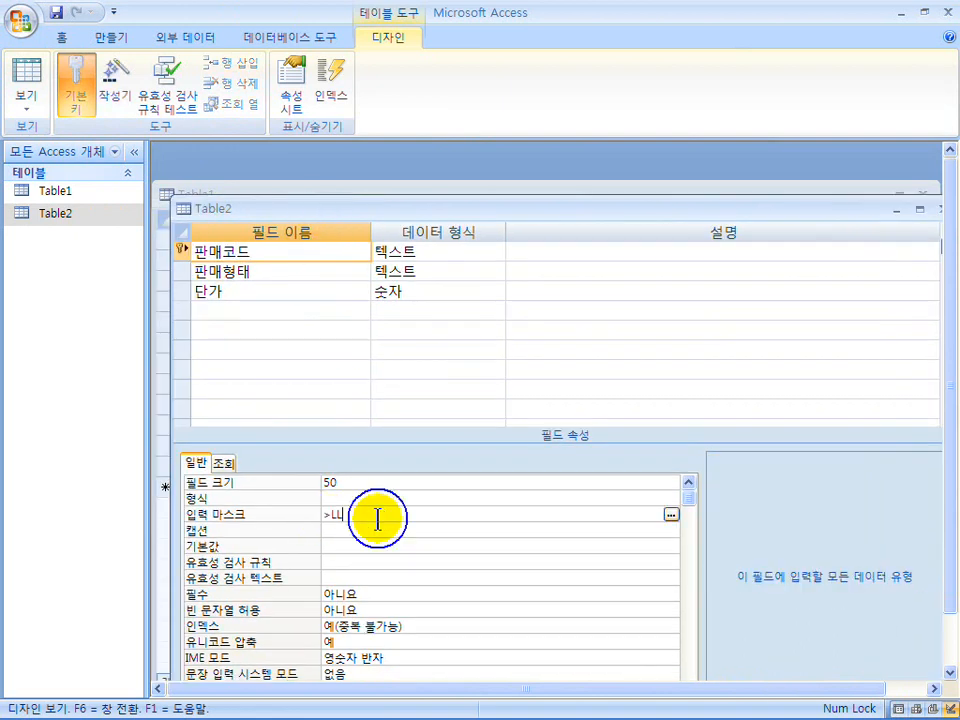
Save Table2's design changes and return to Datasheet view to check its 판매코드 records.
left_click(36, 90)
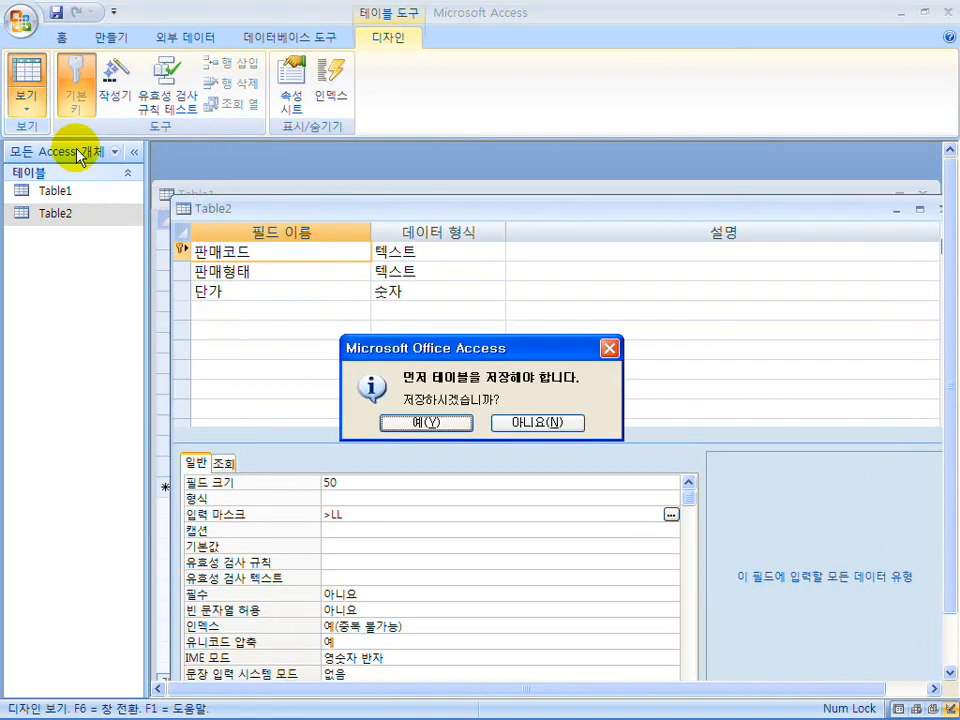
left_click(411, 422)
left_click(231, 253)
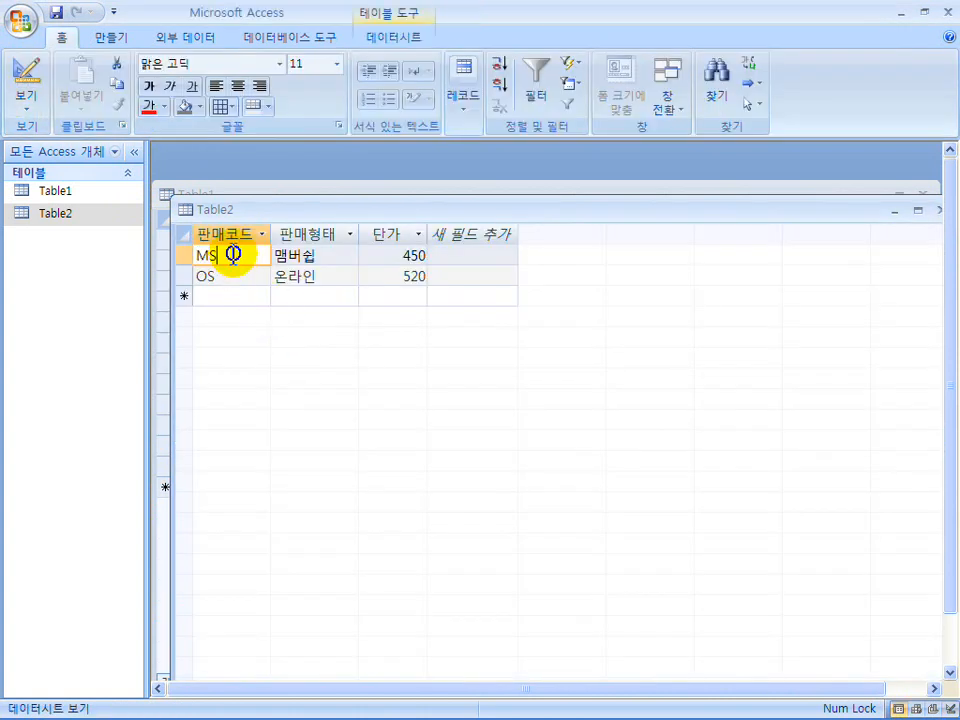
left_click(231, 277)
Close the Table2 and Table1 datasheets.
left_click_drag(874, 210, 739, 216)
left_click(821, 216)
left_click(922, 194)
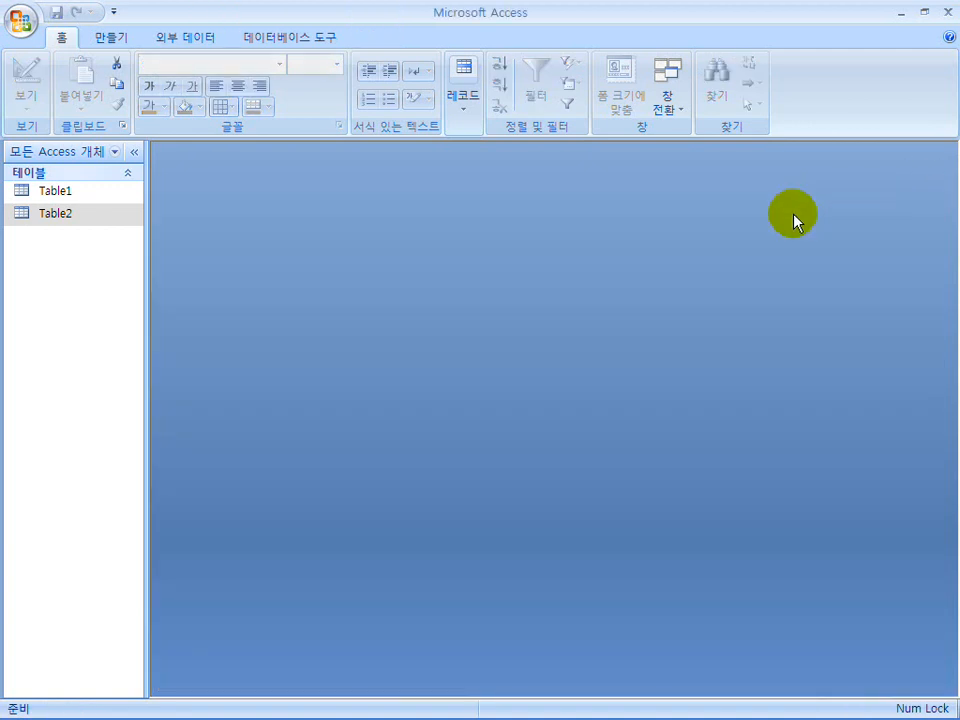
Open the Relationships window and add Table1 and Table2 to it.
left_click(299, 41)
left_click(102, 86)
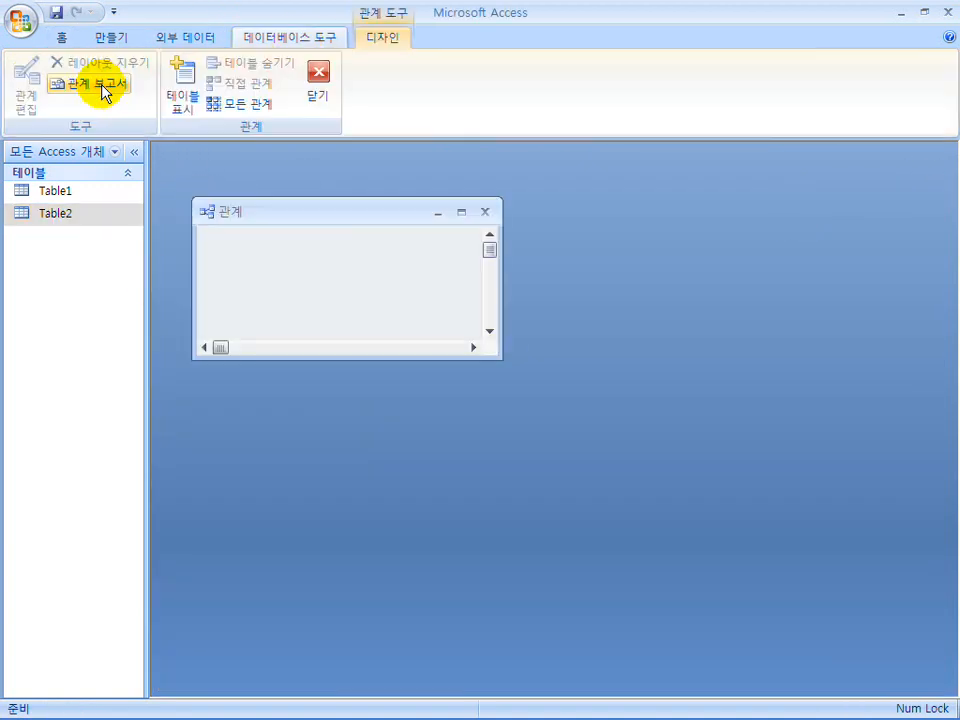
right_click(254, 250)
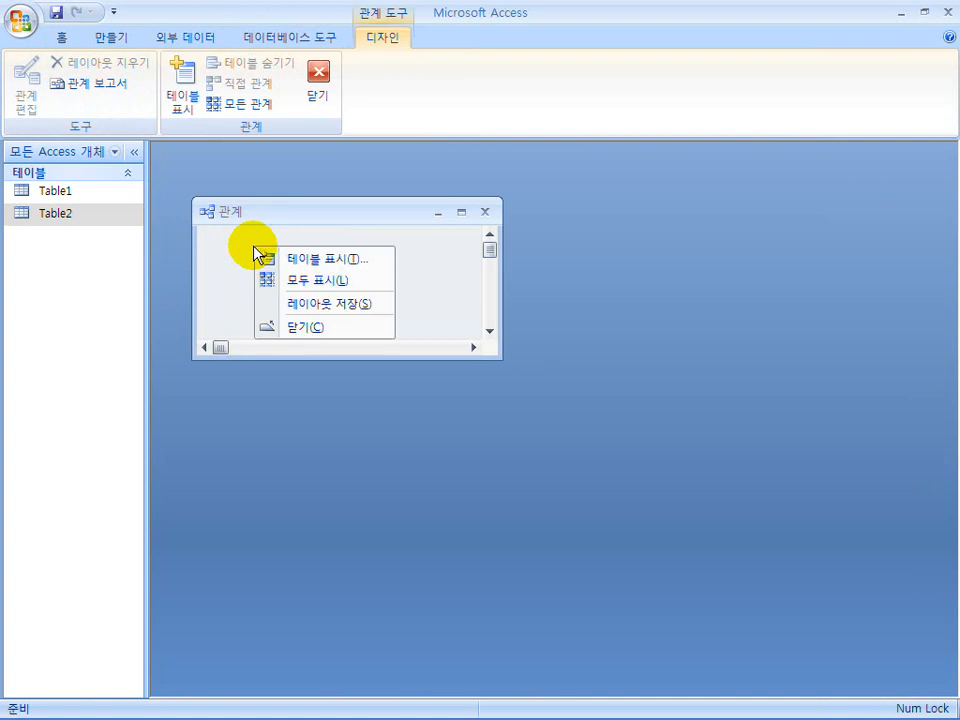
left_click(312, 262)
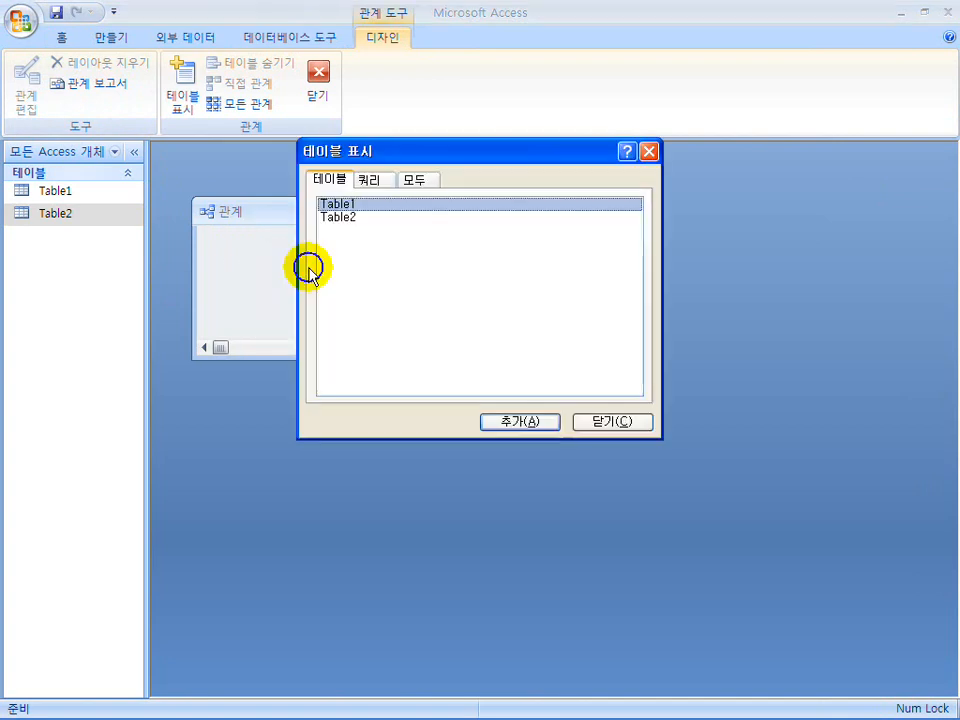
double_click(339, 204)
left_click(347, 216)
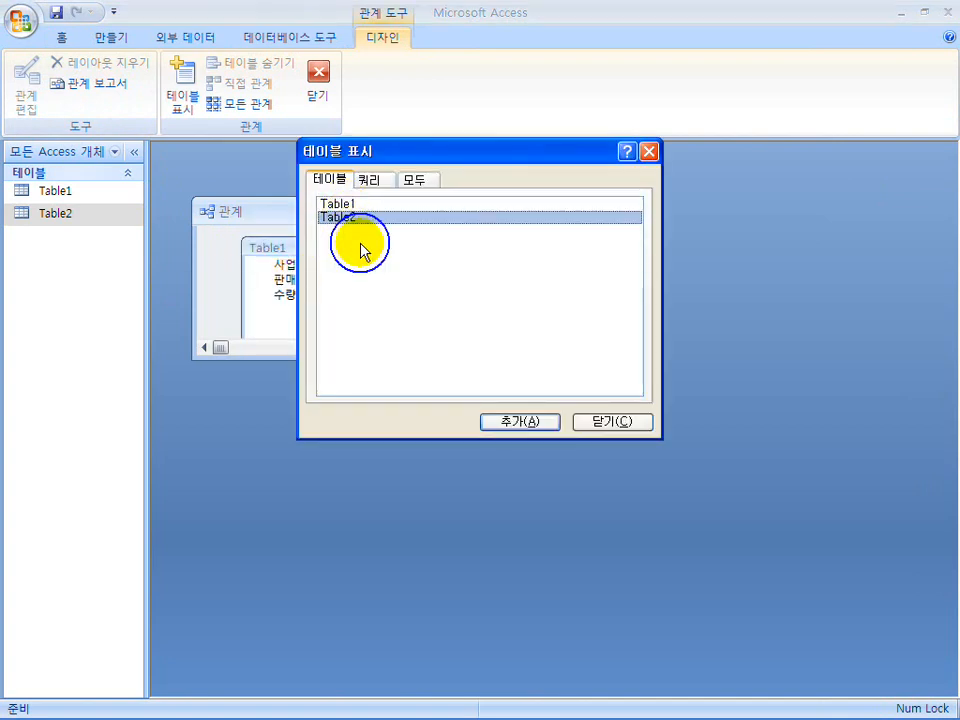
left_click(621, 427)
Create a relationship between Table1 and Table2 on 판매코드 with referential integrity (항상 참조 무결성 유지) enforced.
left_click_drag(495, 352, 768, 546)
left_click_drag(335, 381, 449, 271)
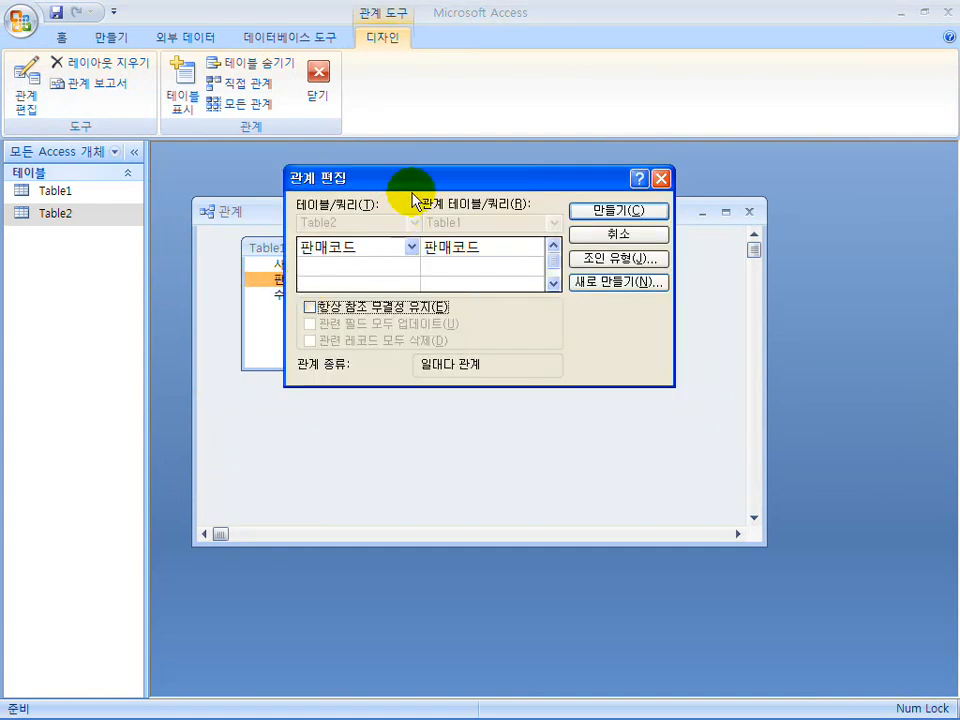
left_click_drag(416, 188, 428, 348)
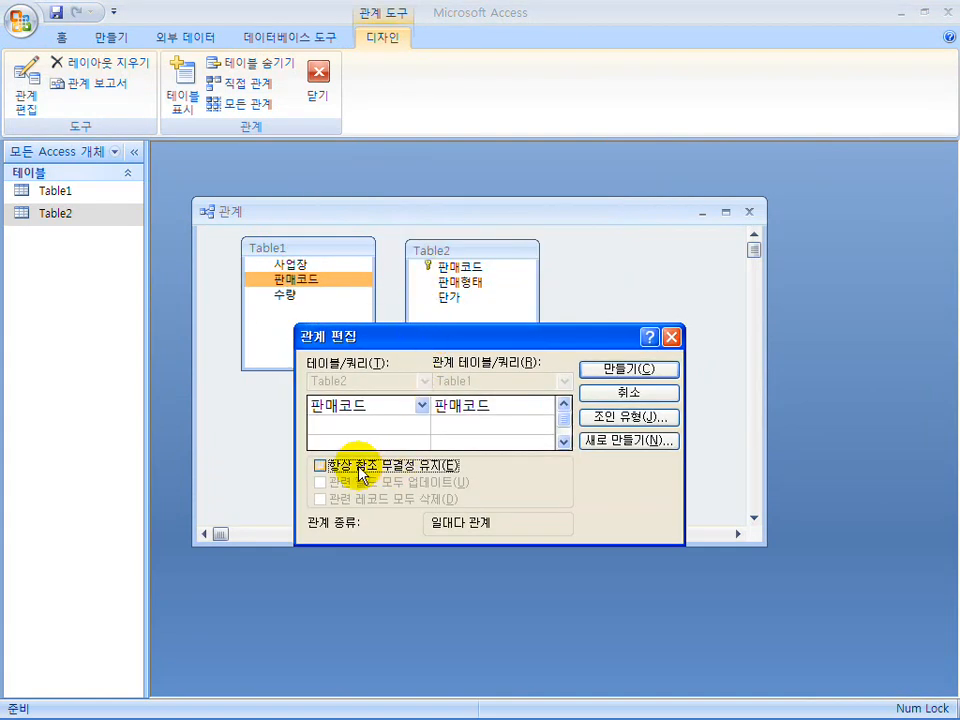
left_click(361, 470)
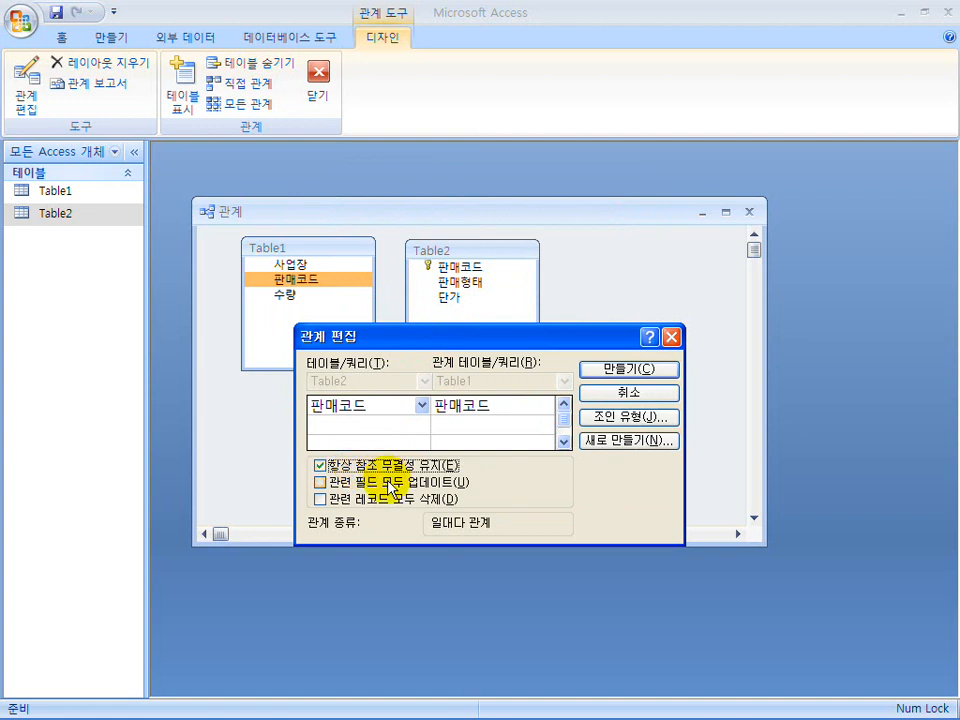
left_click(620, 377)
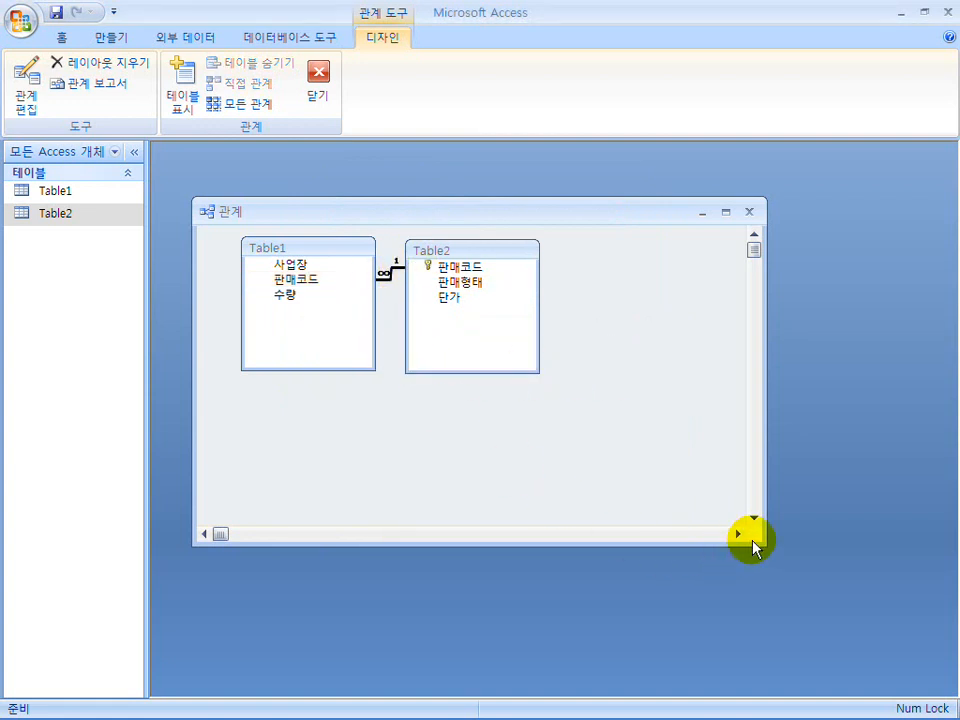
Shrink the Relationships window around the two linked tables and close it.
left_click_drag(755, 543, 617, 415)
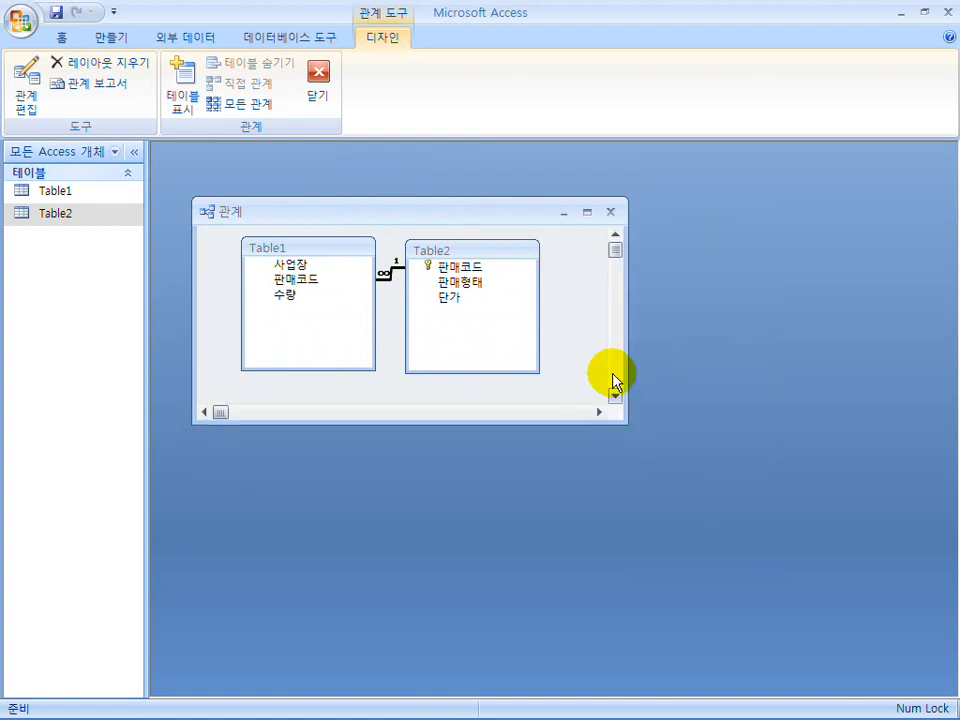
left_click(611, 213)
left_click(378, 418)
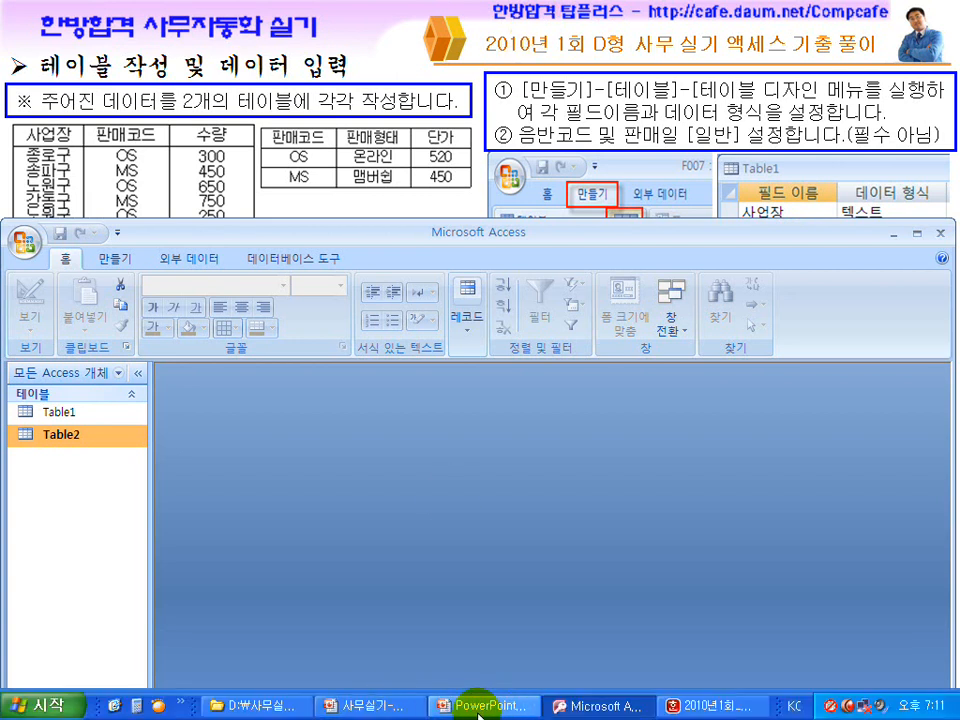
Switch to the Hangul document 2010년1회_D형.hwp and examine the required query conditions and result columns.
left_click(682, 705)
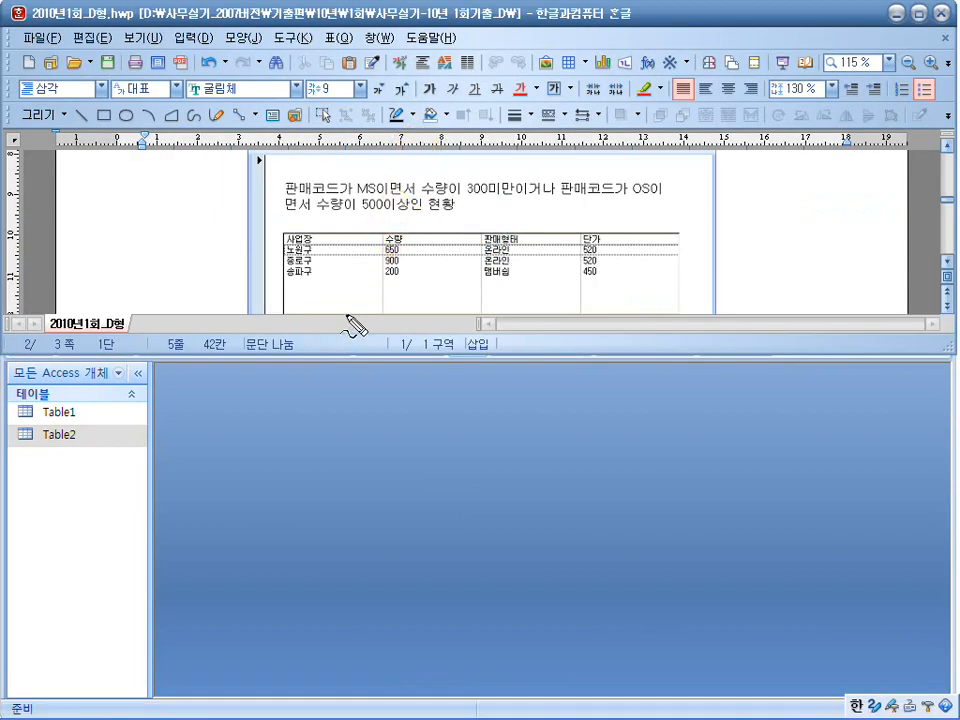
mouse_move(406, 272)
left_mouse_down()
mouse_move(405, 288)
mouse_move(415, 283)
left_mouse_up()
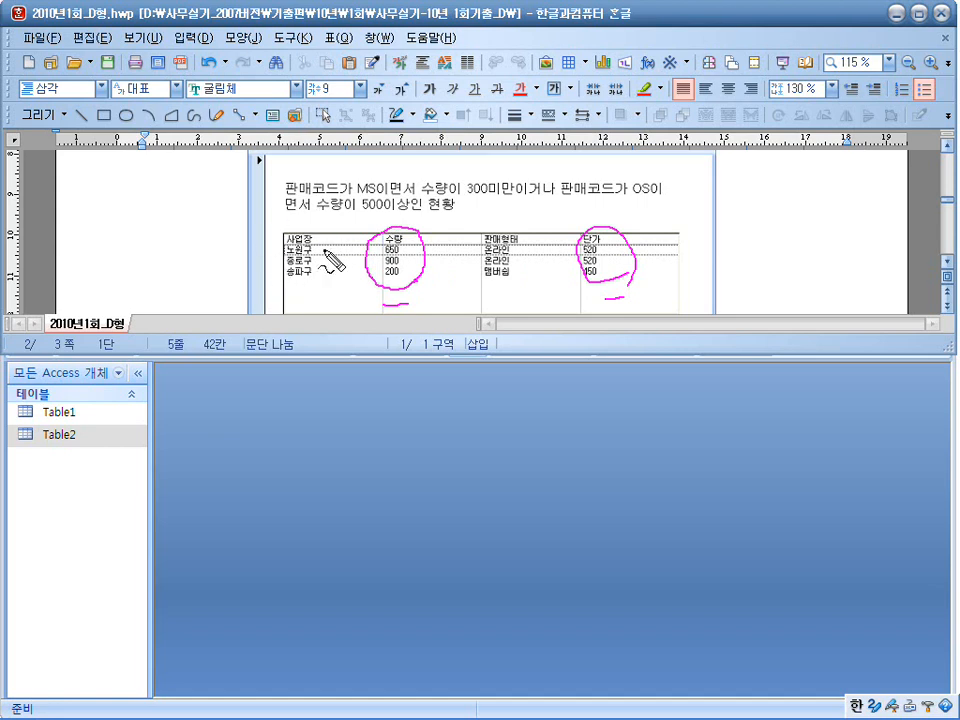
Return to Access and create a new query in Design view containing Table1 and Table2.
left_click(306, 430)
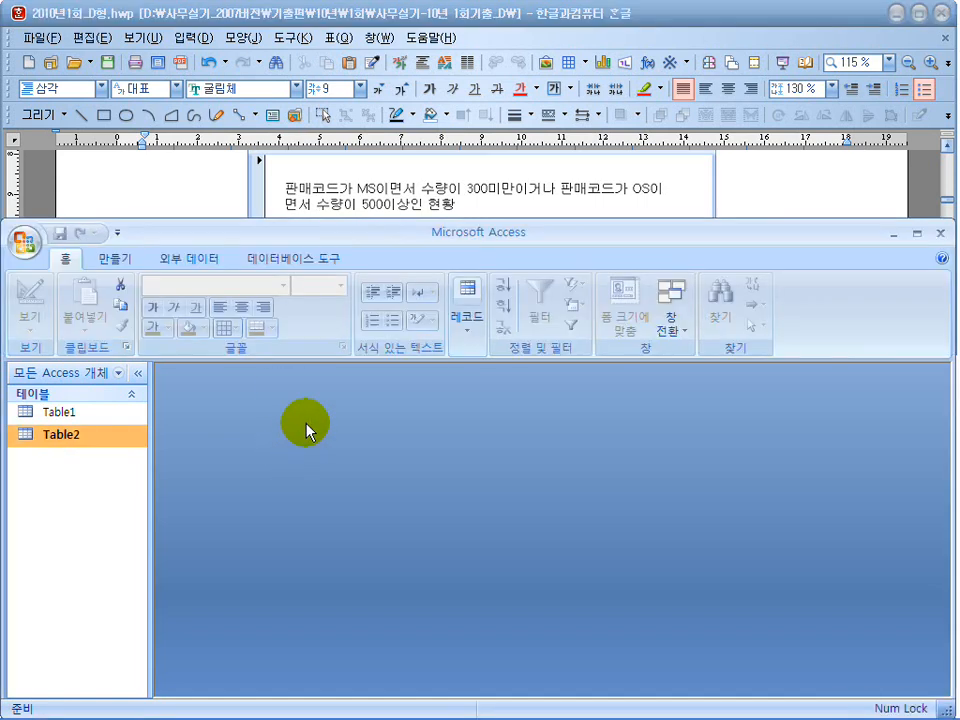
left_click(112, 259)
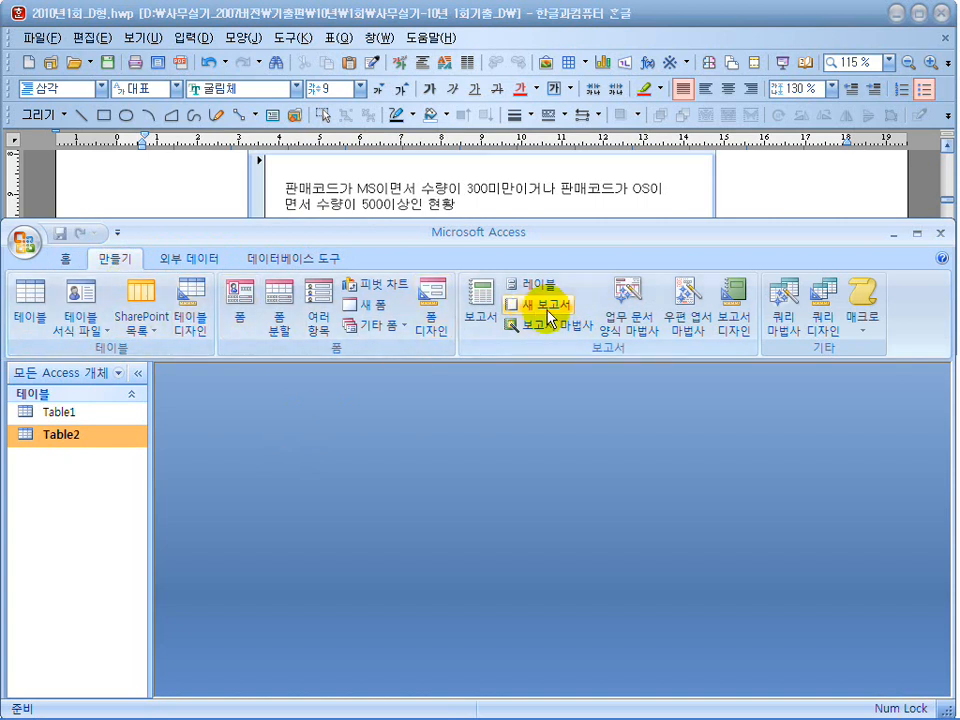
left_click(822, 318)
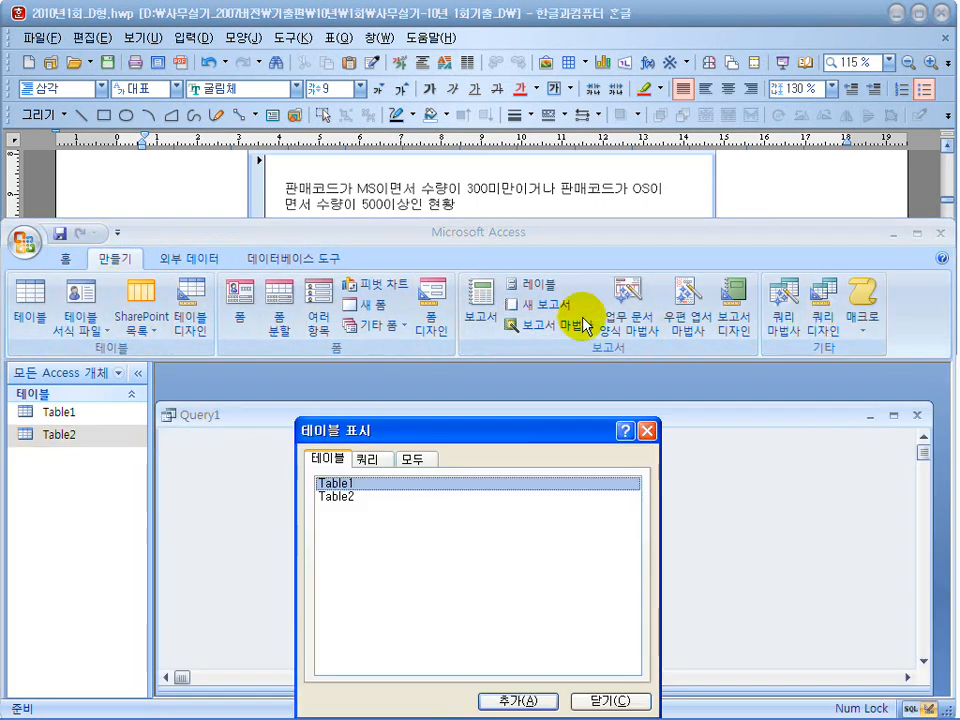
left_click(518, 700)
left_click(340, 497)
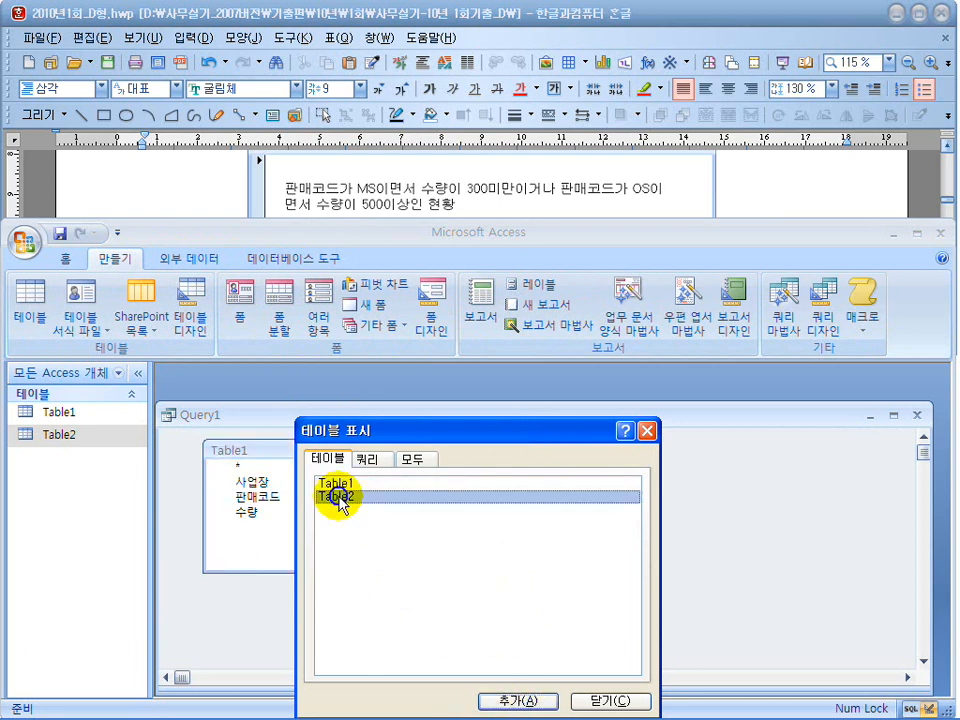
left_click(530, 699)
left_click(596, 699)
Arrange the query design so the whole field grid shows, with the document's column headings visible above Access.
left_click_drag(491, 416, 493, 402)
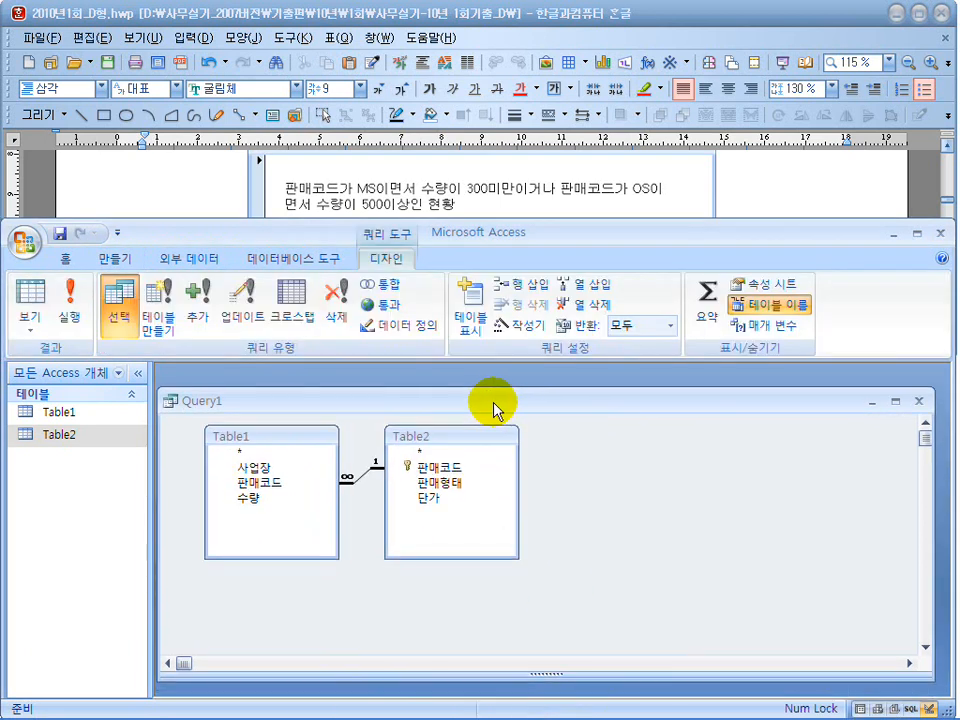
left_click_drag(533, 673, 516, 604)
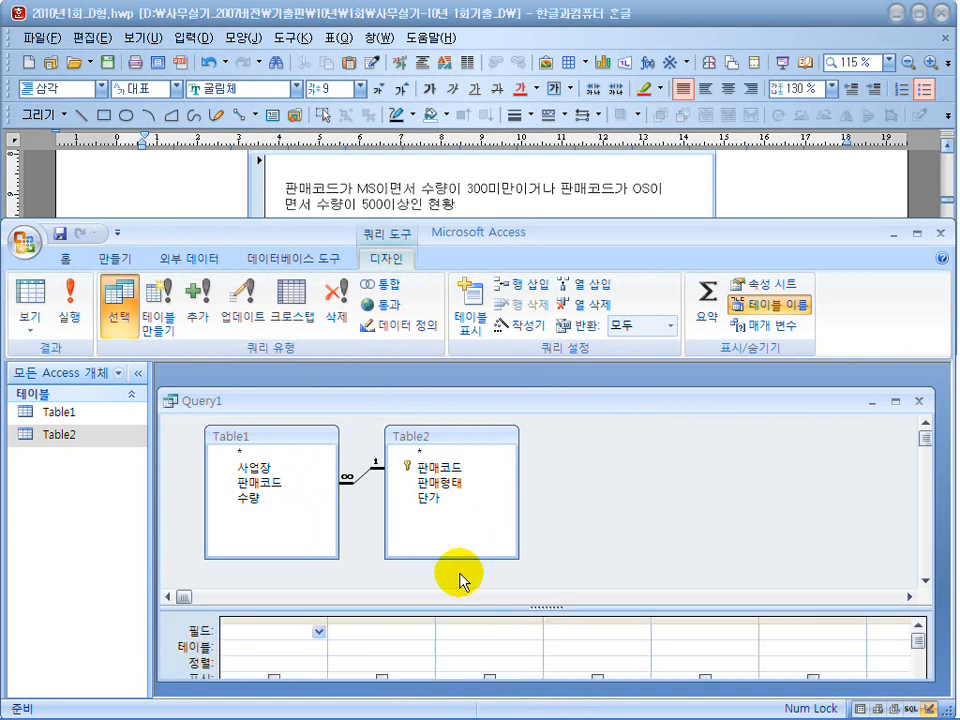
left_click_drag(443, 556, 446, 533)
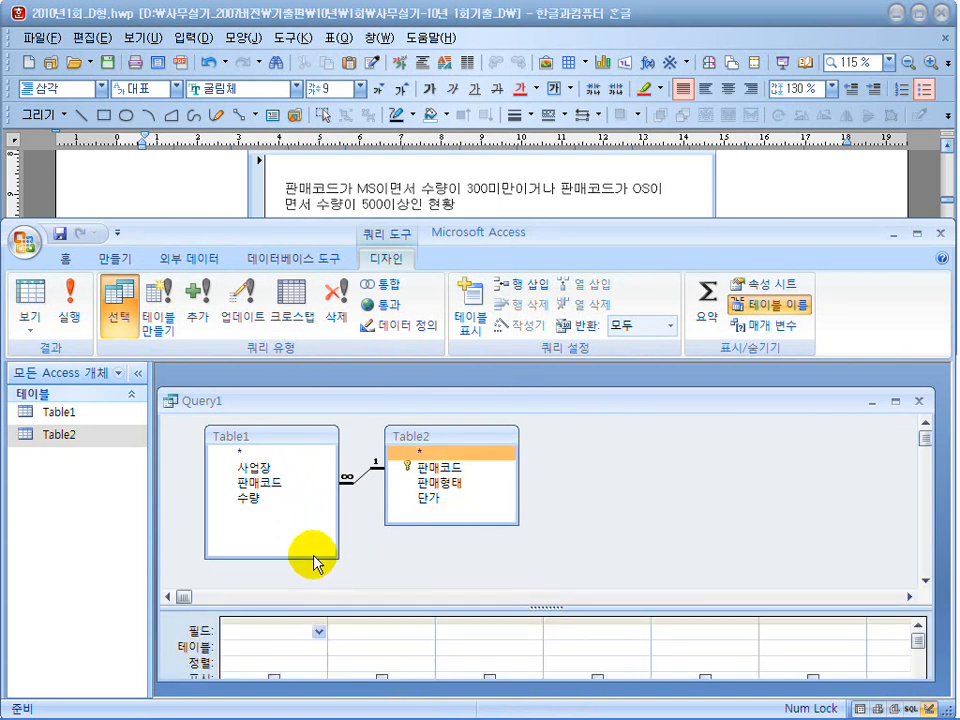
left_click_drag(310, 560, 312, 521)
left_click_drag(510, 607, 508, 542)
left_click_drag(521, 221, 516, 272)
Add the 사업장 and 수량 fields from Table1 to the query grid.
left_click(262, 512)
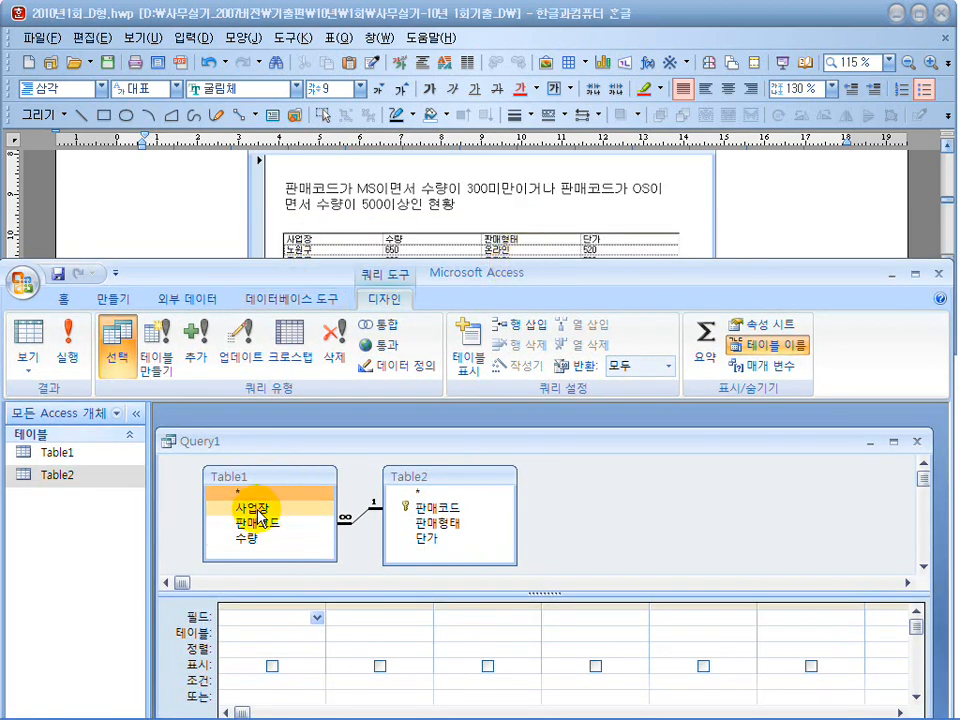
double_click(252, 510)
left_click(428, 538)
left_click(258, 538)
double_click(256, 538)
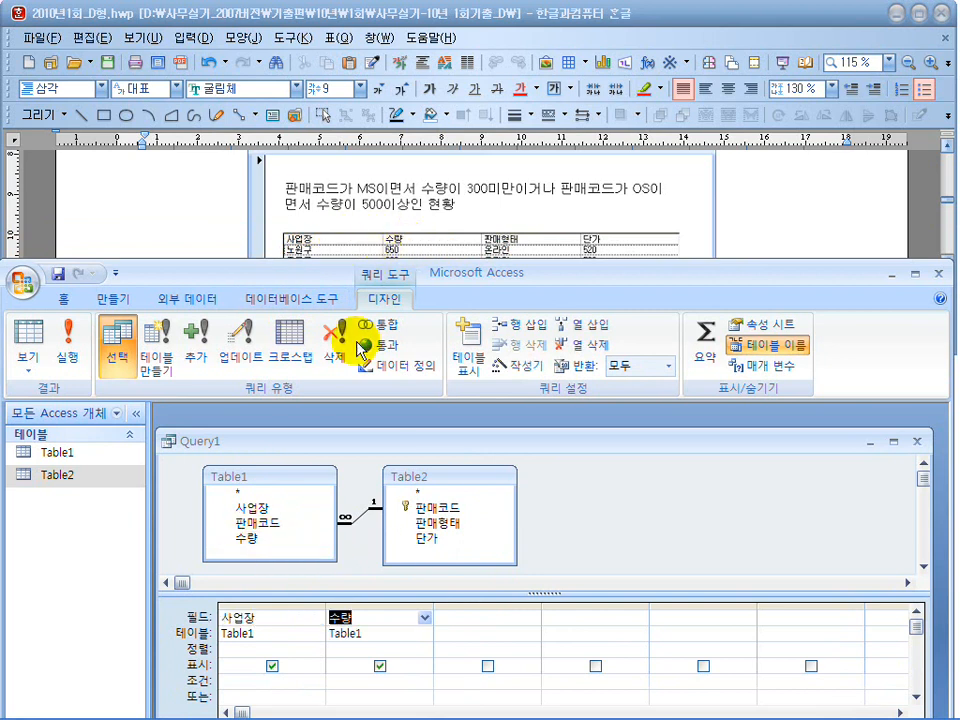
Add the 판매형태 and 단가 fields from Table2 to the query grid.
left_click(428, 523)
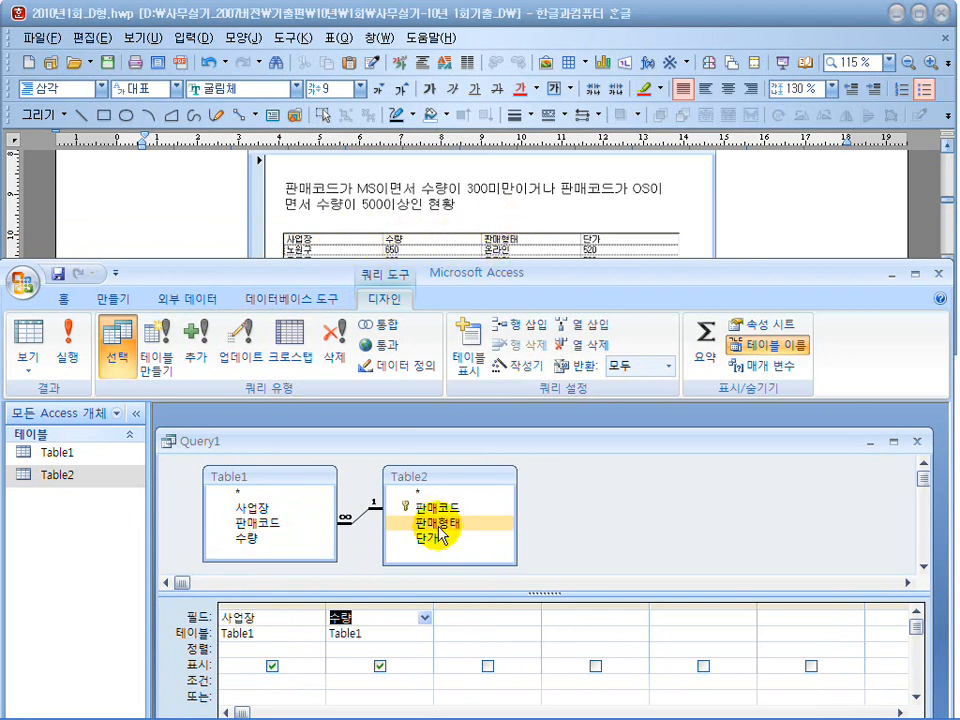
double_click(436, 523)
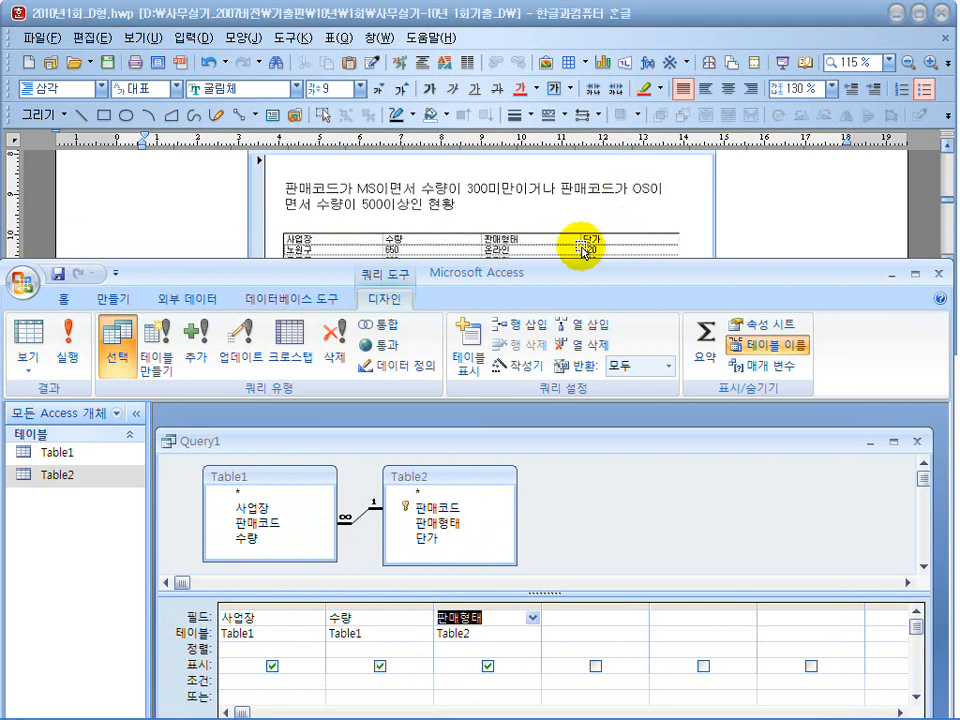
left_click(428, 538)
double_click(427, 540)
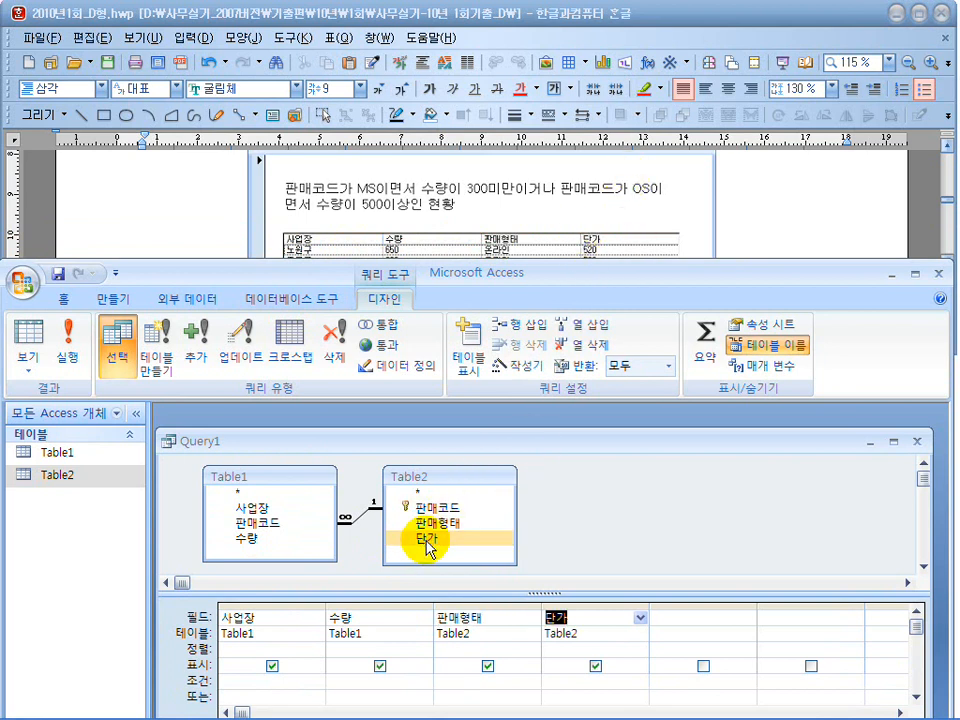
Run the query, compare its records with the result table in the document, and return to Design view.
left_click_drag(507, 443, 510, 432)
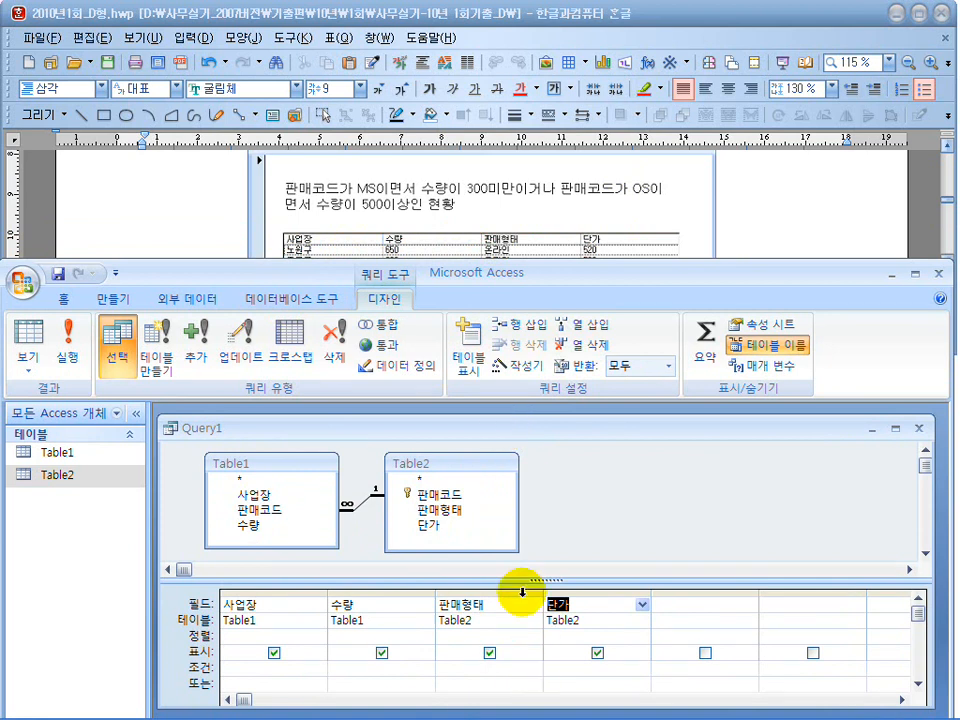
left_click(68, 342)
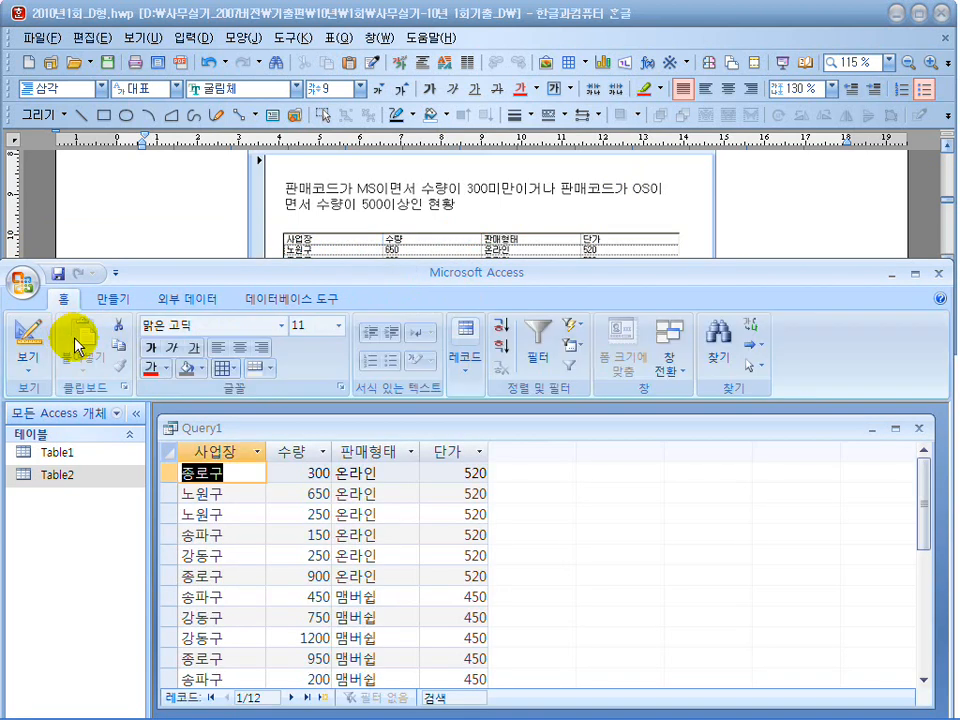
left_click_drag(388, 270, 390, 334)
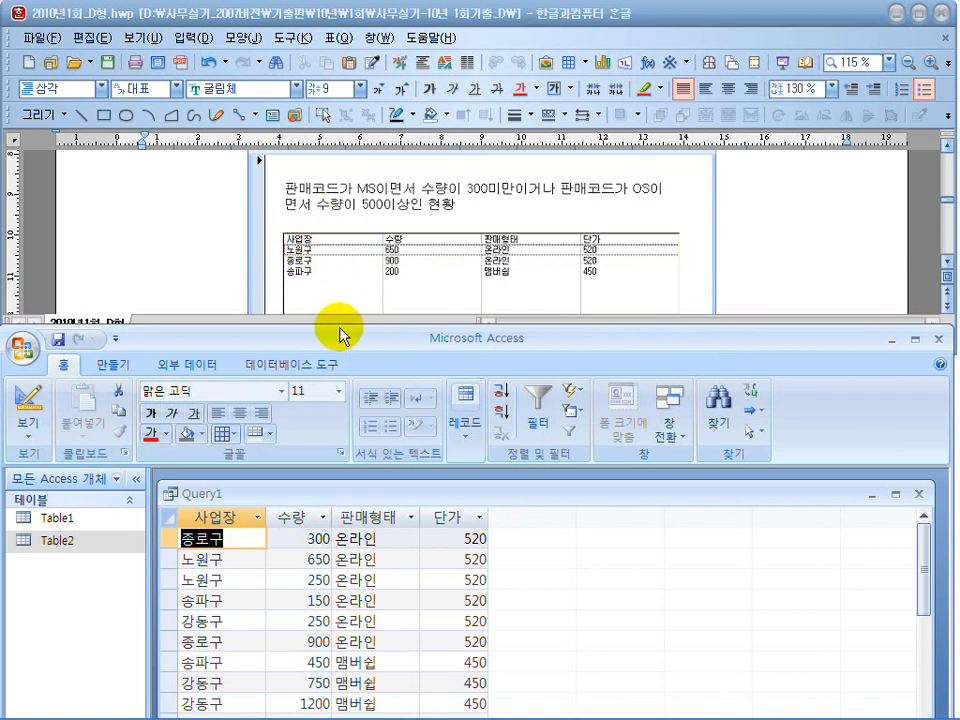
left_click_drag(336, 342, 336, 264)
left_click(27, 325)
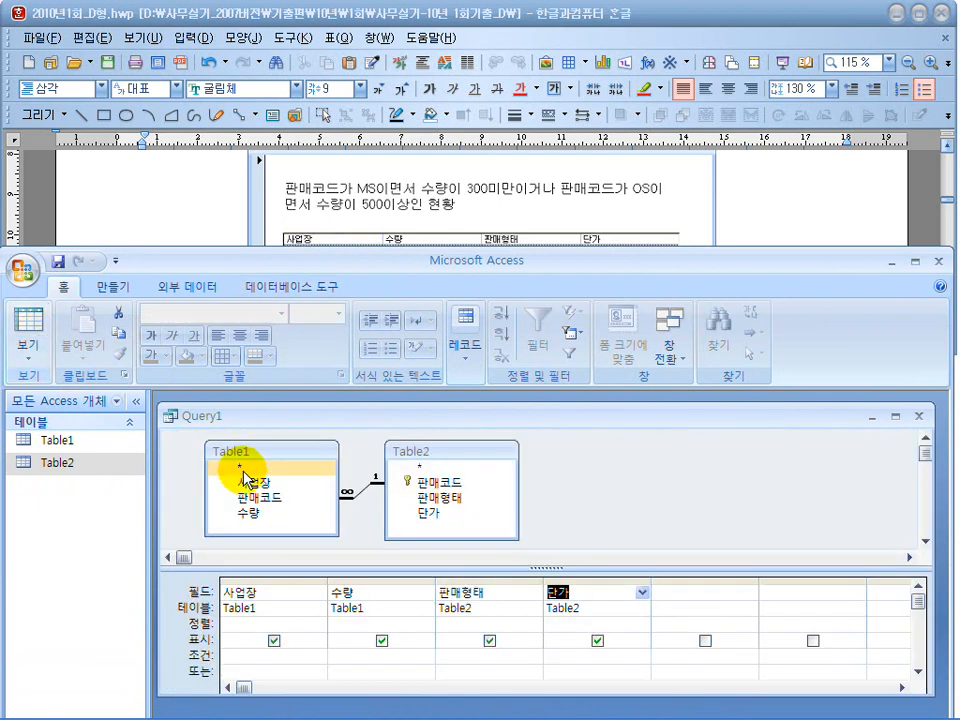
left_click_drag(397, 424, 393, 413)
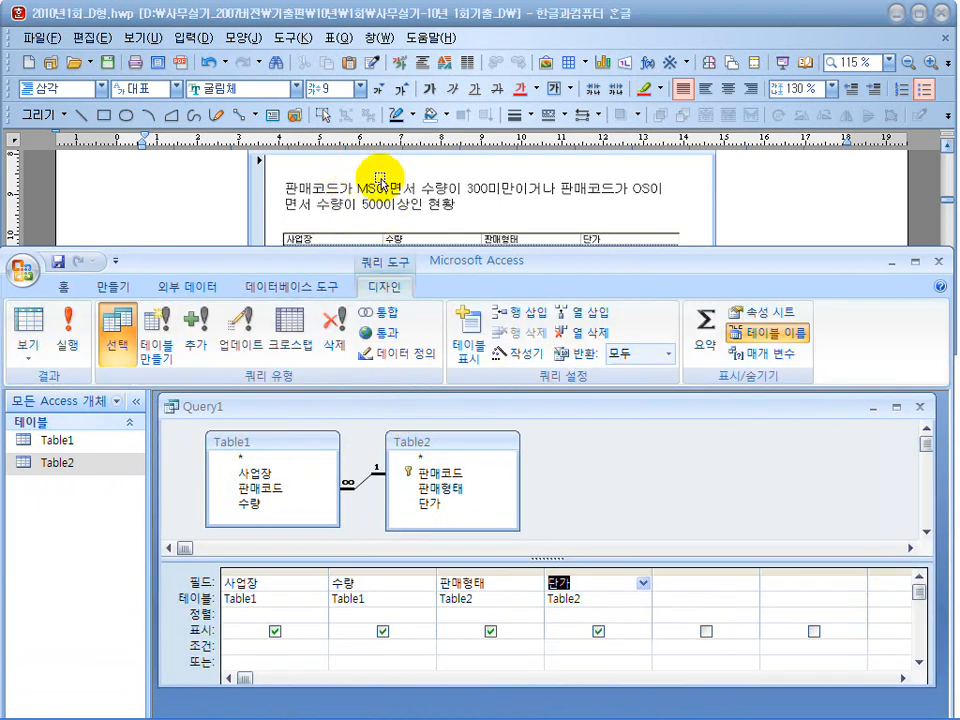
left_click(296, 585)
left_click(377, 583)
left_click(501, 583)
left_click(622, 583)
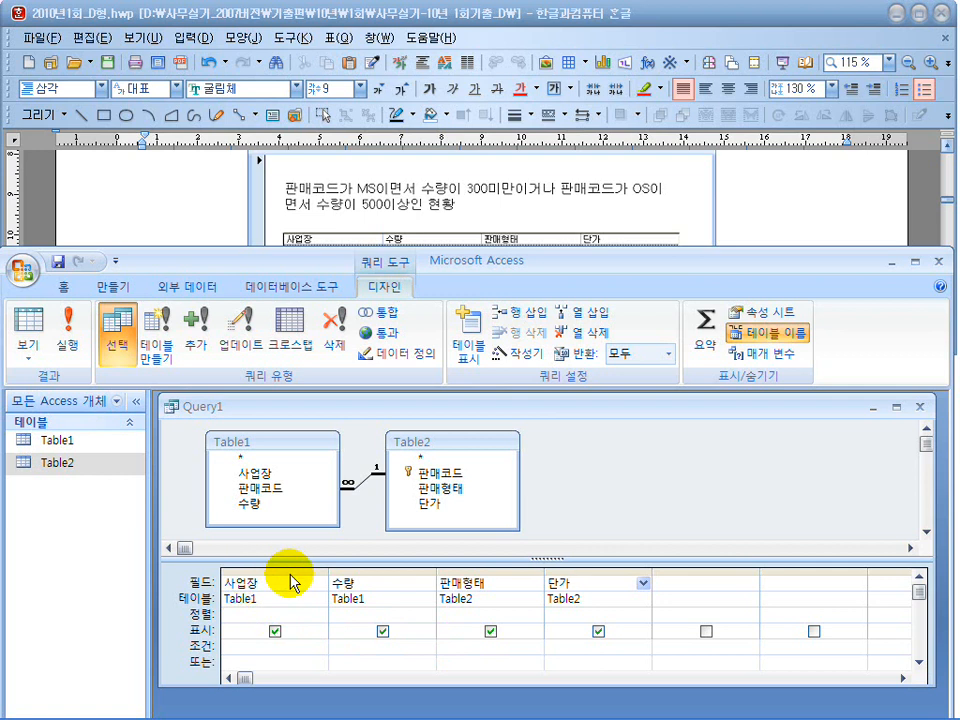
Add the 판매코드 field from Table2 as the fifth query column and remove its duplicate column.
left_click(428, 472)
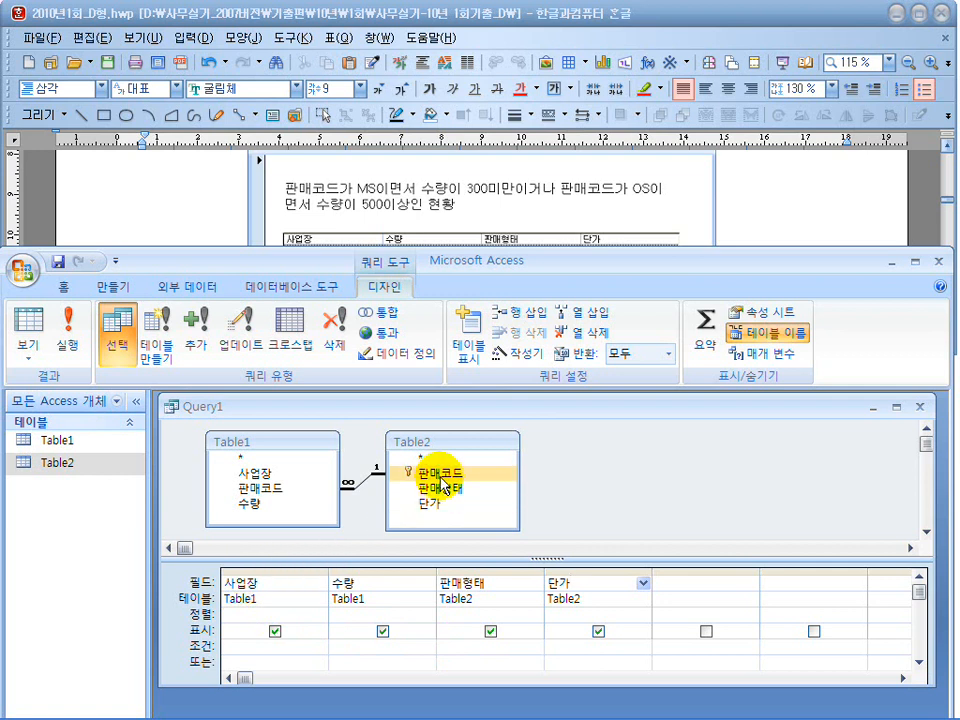
left_click(320, 490)
left_click(430, 472)
double_click(431, 473)
double_click(431, 473)
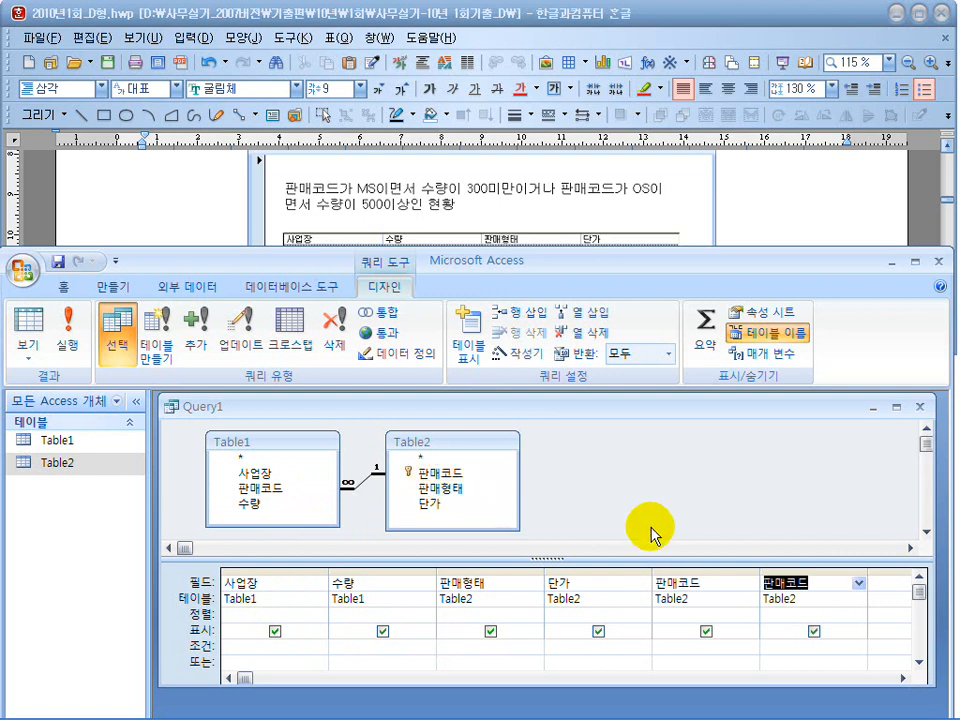
left_click(777, 572)
key("Delete")
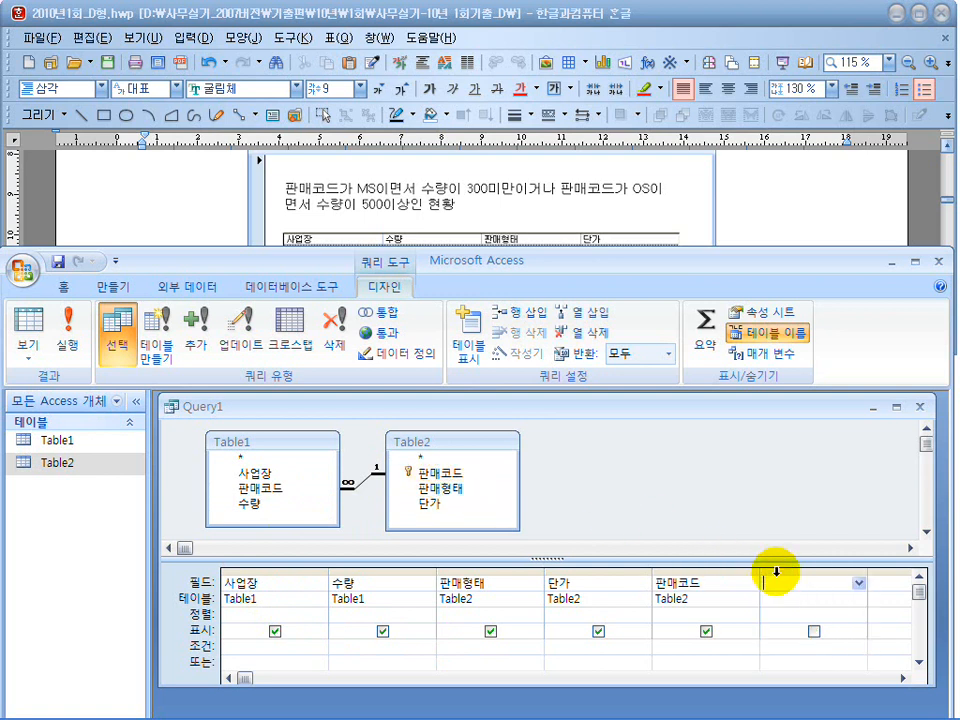
left_click(720, 582)
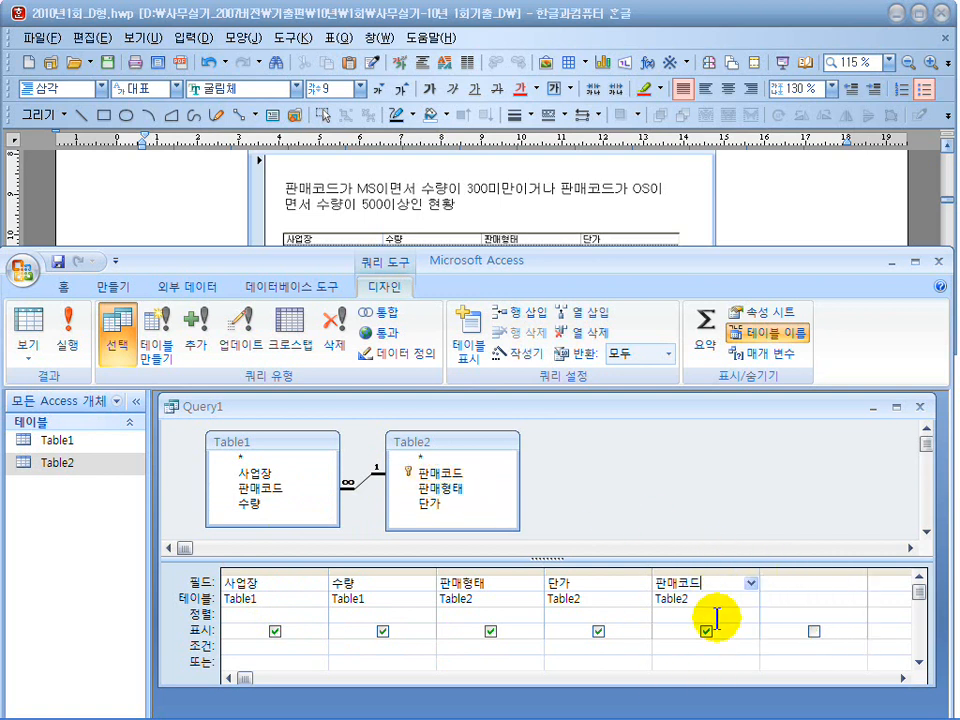
Run the query with 판매코드 included, check it against the document's conditions, and return to Design view.
left_click(778, 214)
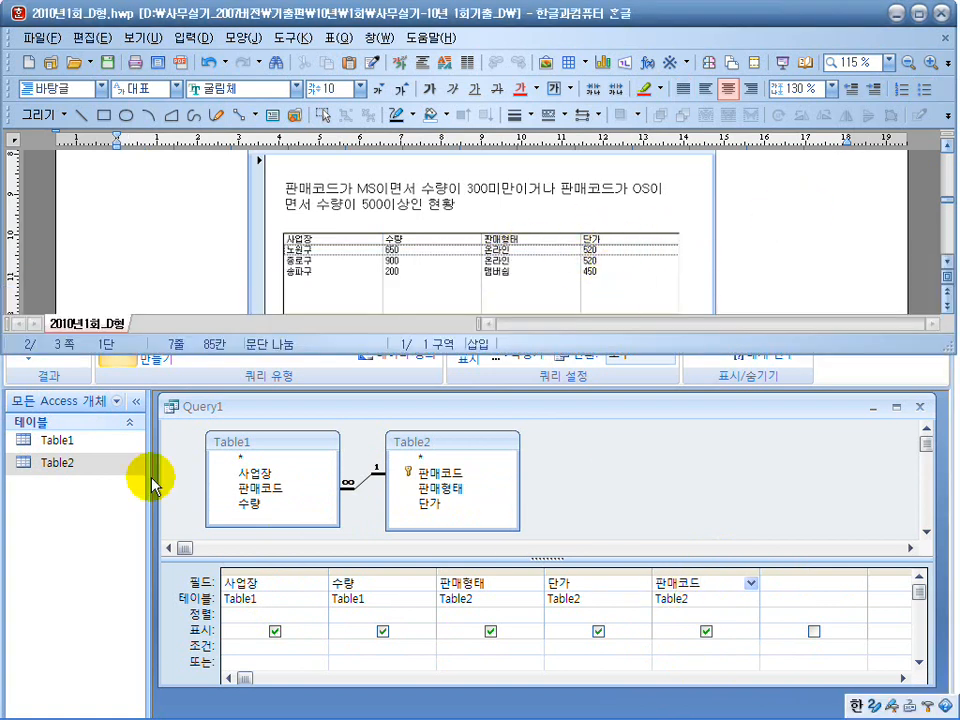
left_click(446, 484)
left_click(75, 333)
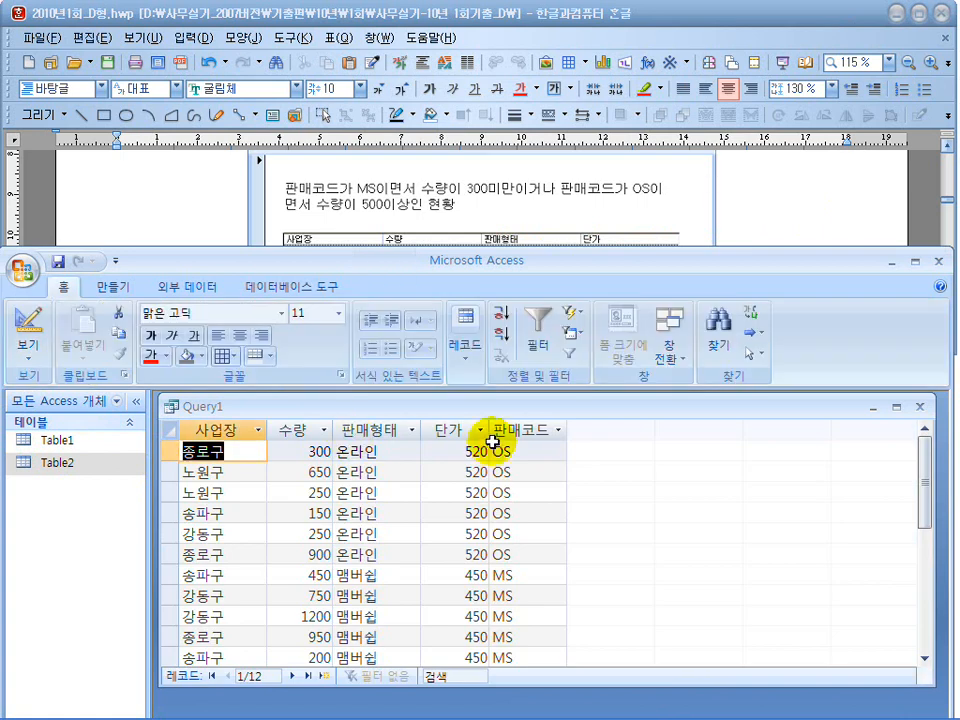
left_click(764, 210)
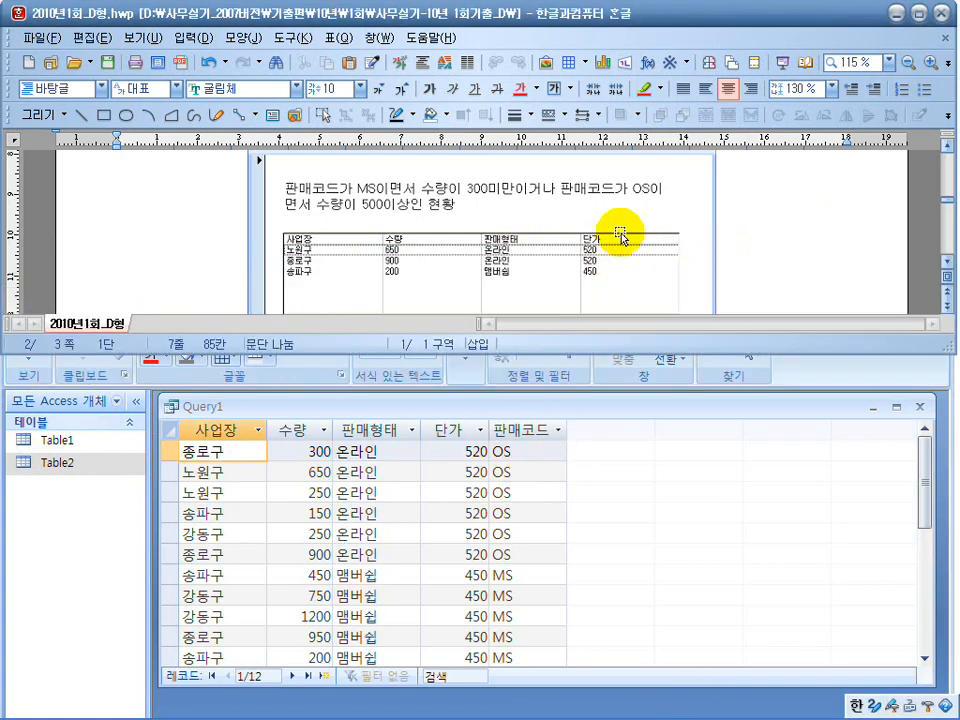
left_click(608, 451)
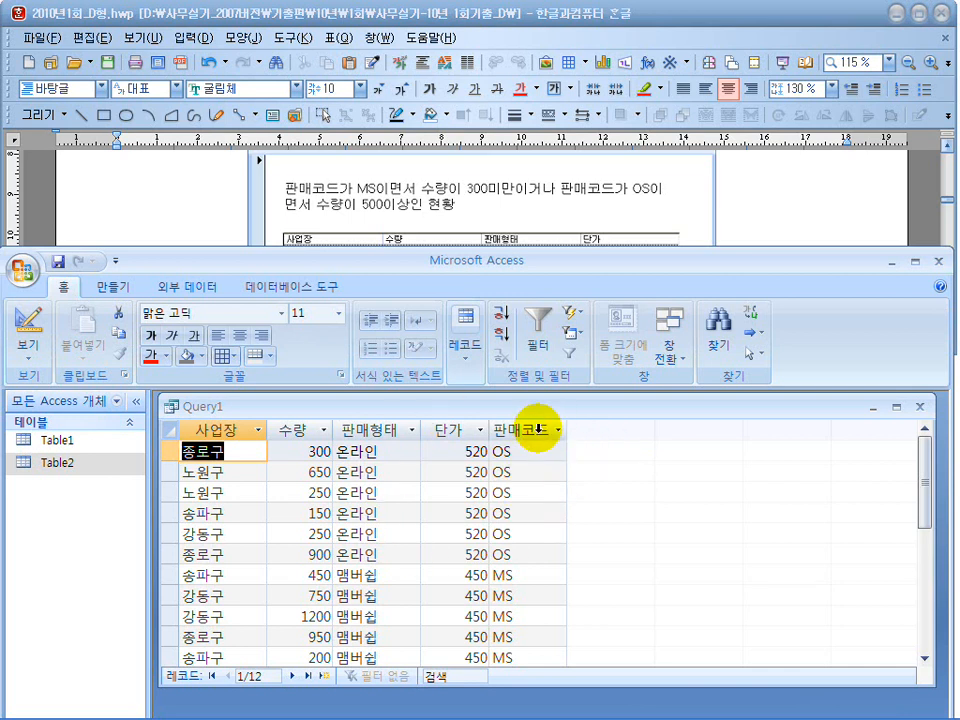
left_click(27, 328)
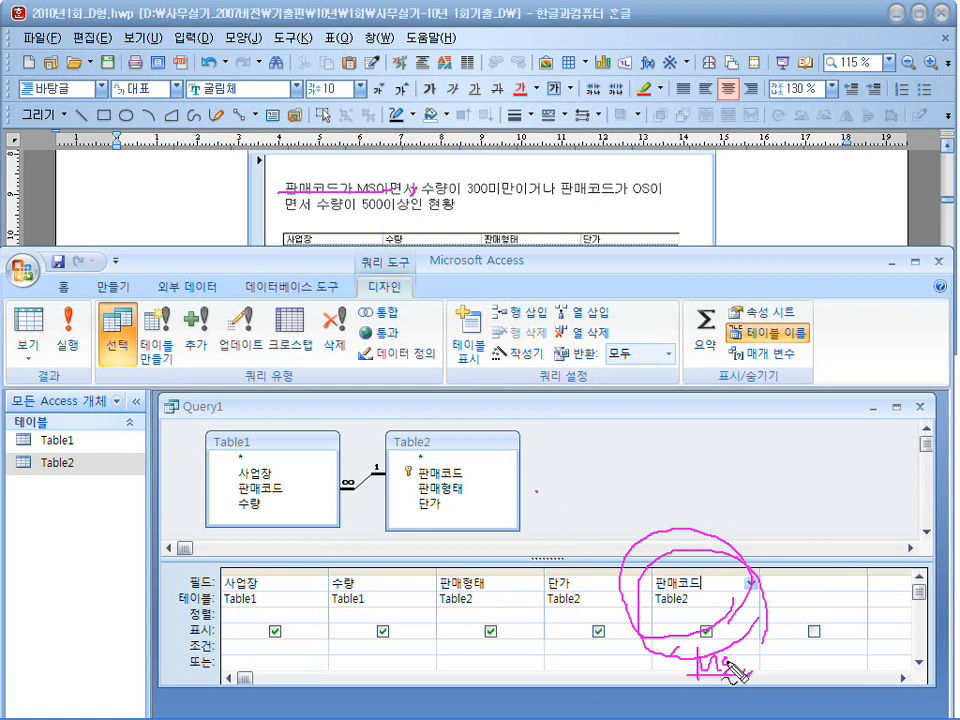
In the first criteria row, set 판매코드 to "MS" and 수량 to <300.
key("Escape")
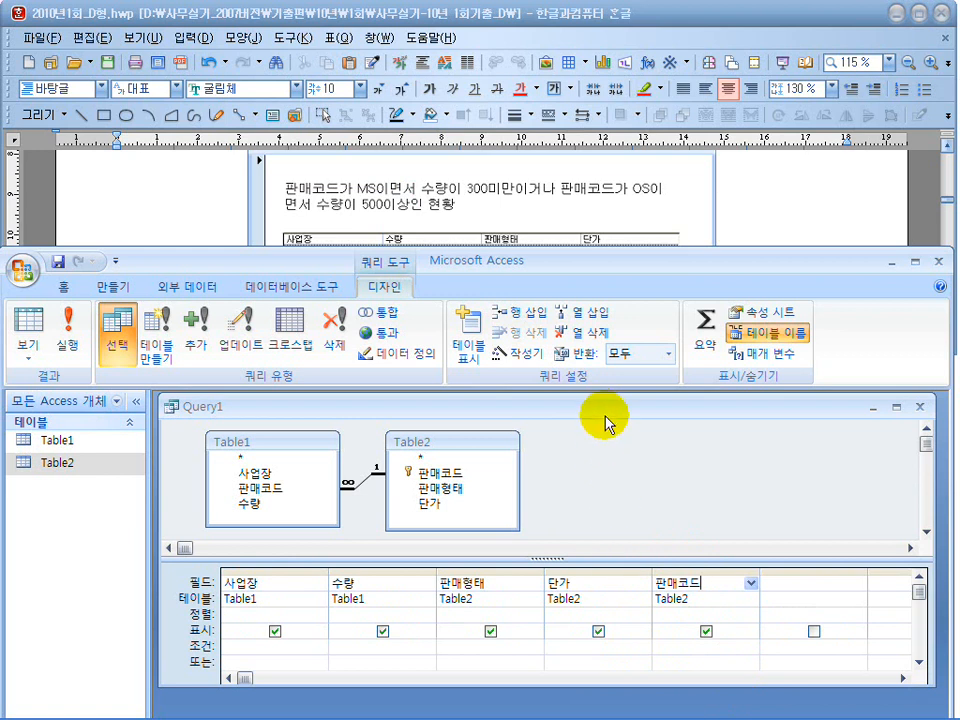
left_click_drag(604, 406, 604, 400)
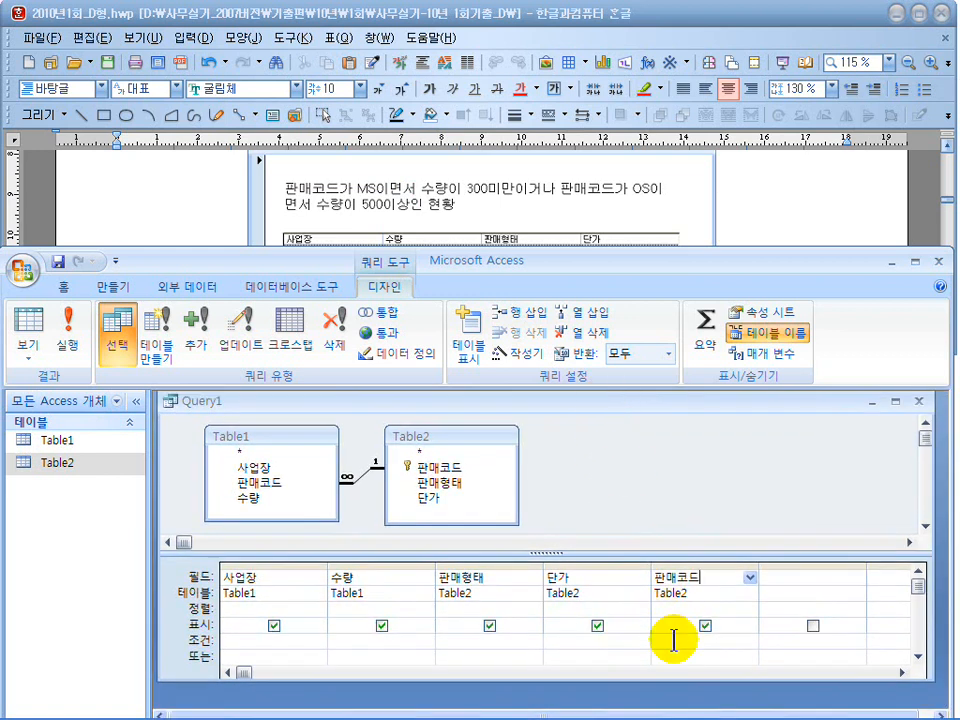
left_click(673, 640)
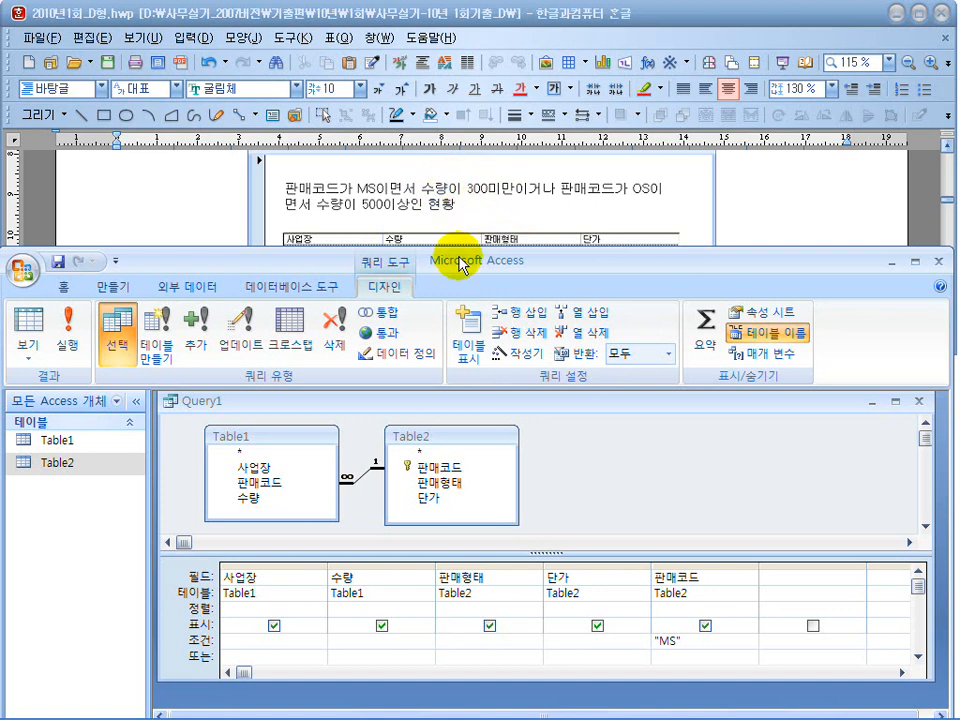
left_click(341, 640)
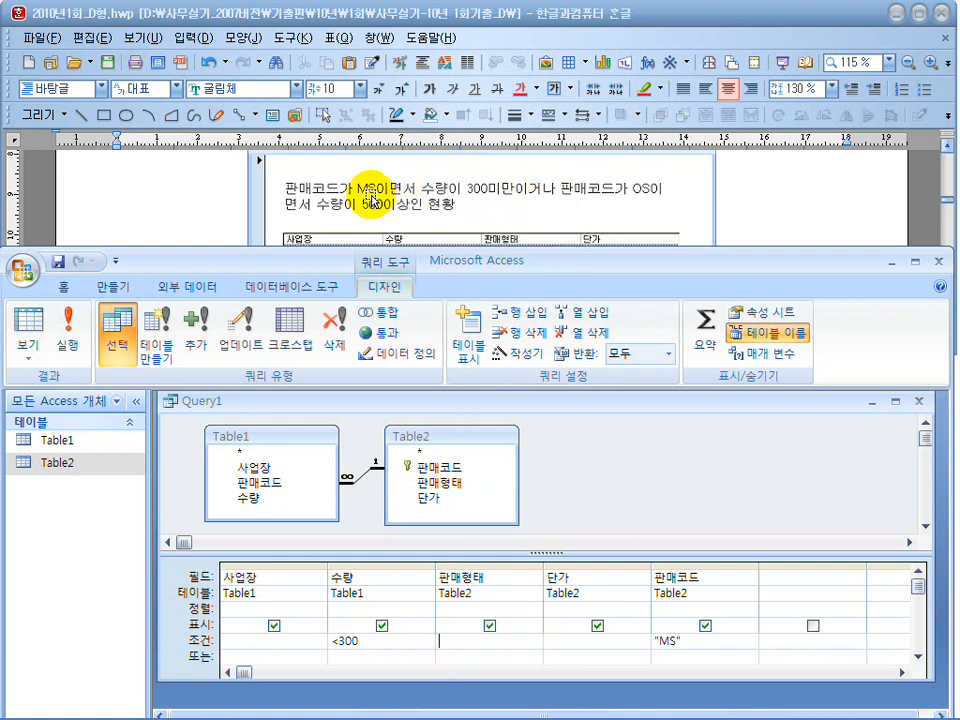
In the 또는 row, set the alternative criteria 판매코드 "OS" and 수량 >=500.
left_click_drag(690, 647, 650, 646)
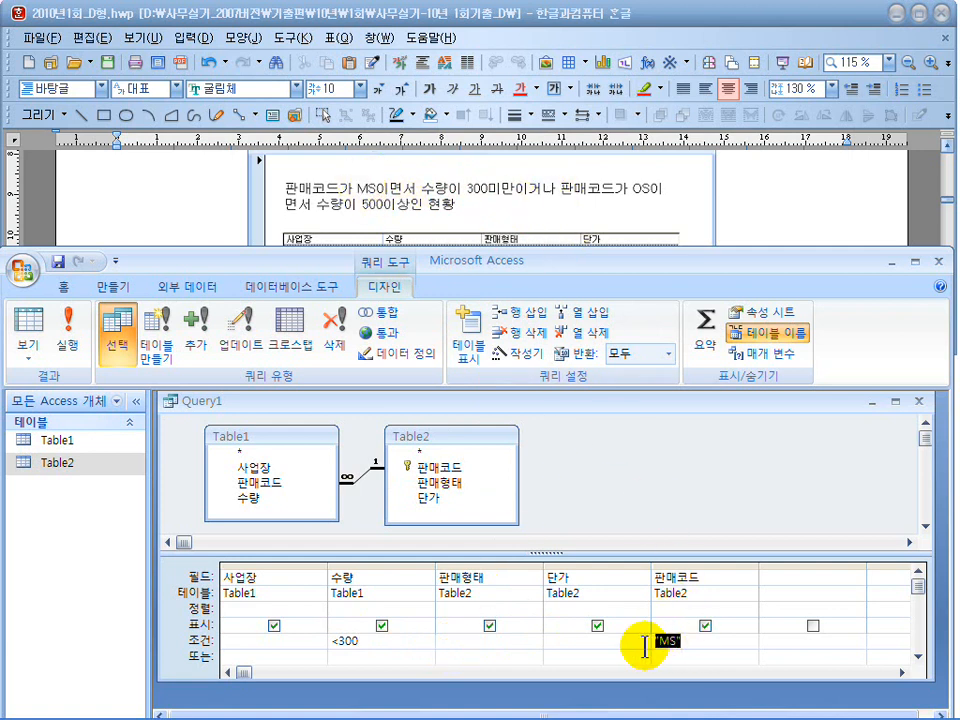
left_click_drag(381, 643, 317, 643)
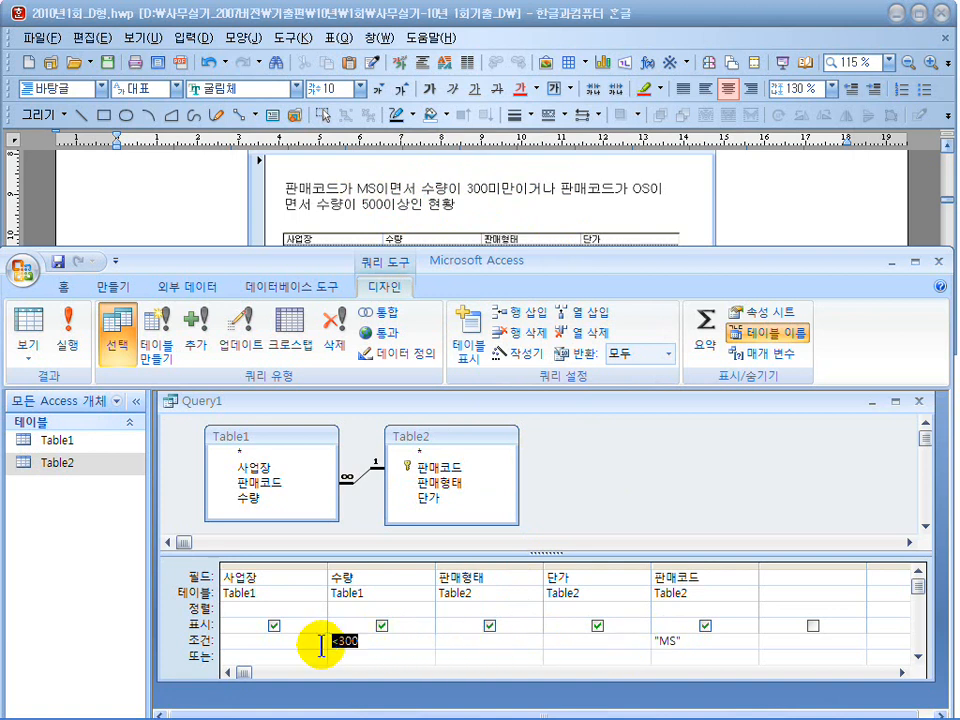
left_click(661, 657)
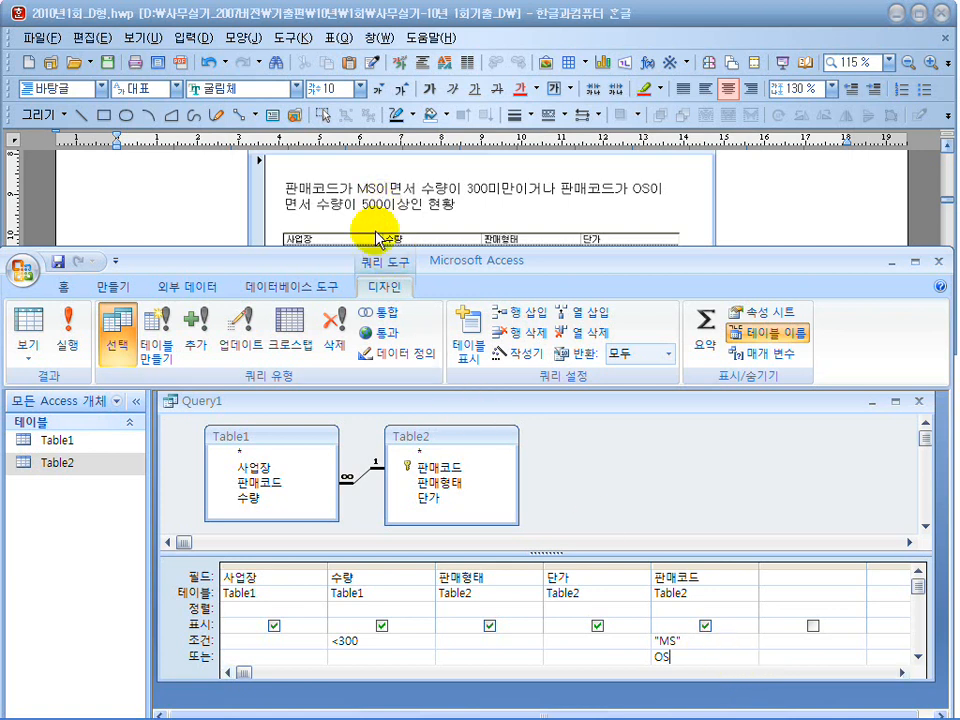
left_click(378, 657)
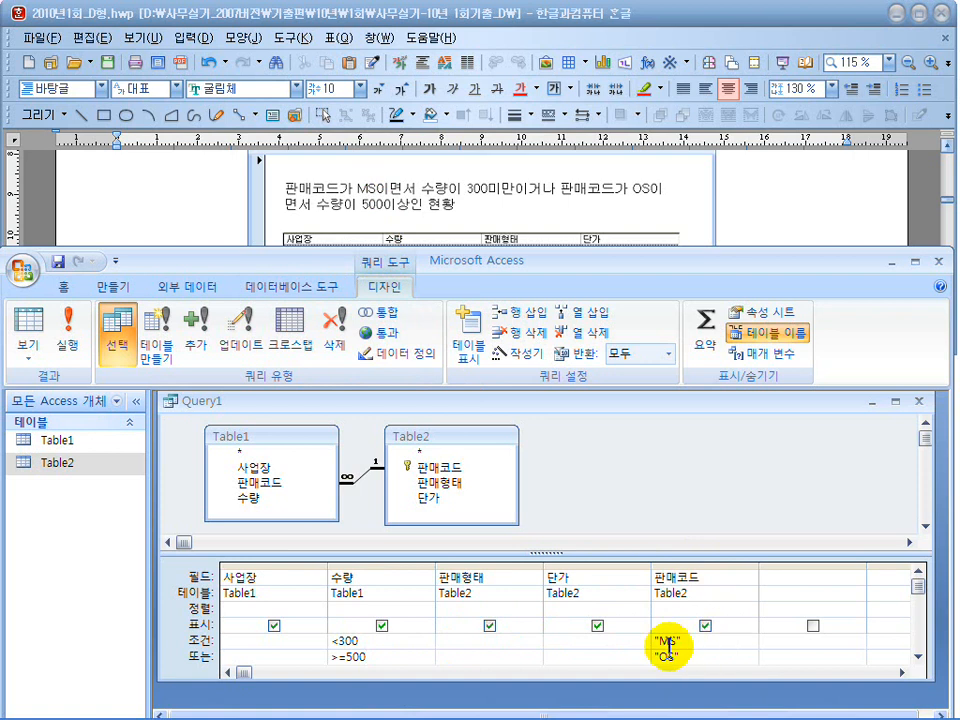
Run the query beside the document's result table and save it as 폼용쿼리.
left_click(75, 343)
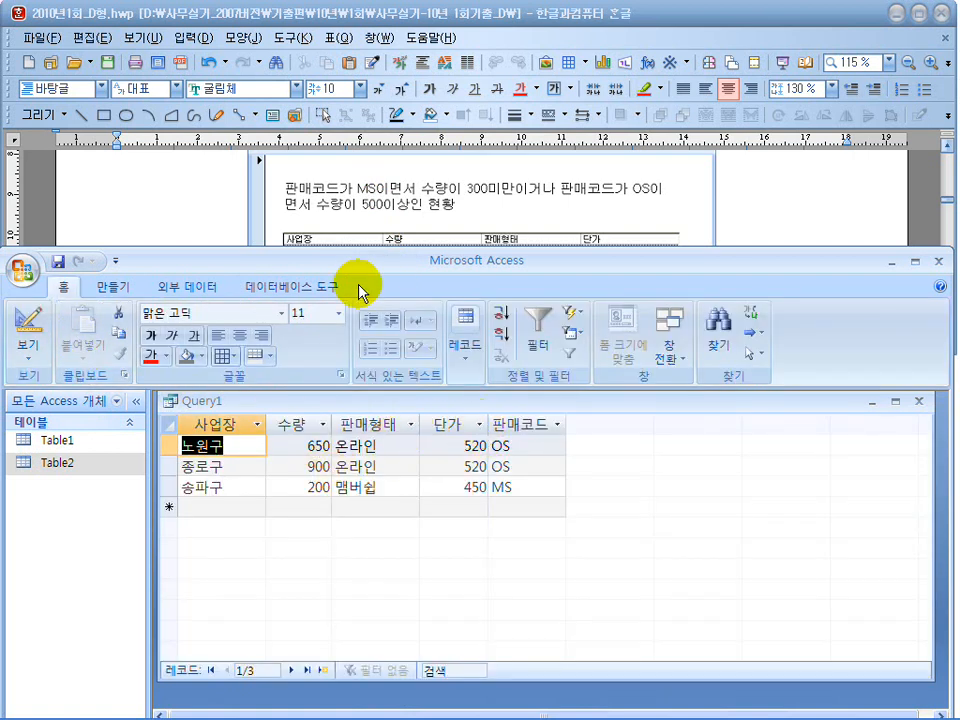
left_click_drag(368, 261, 375, 336)
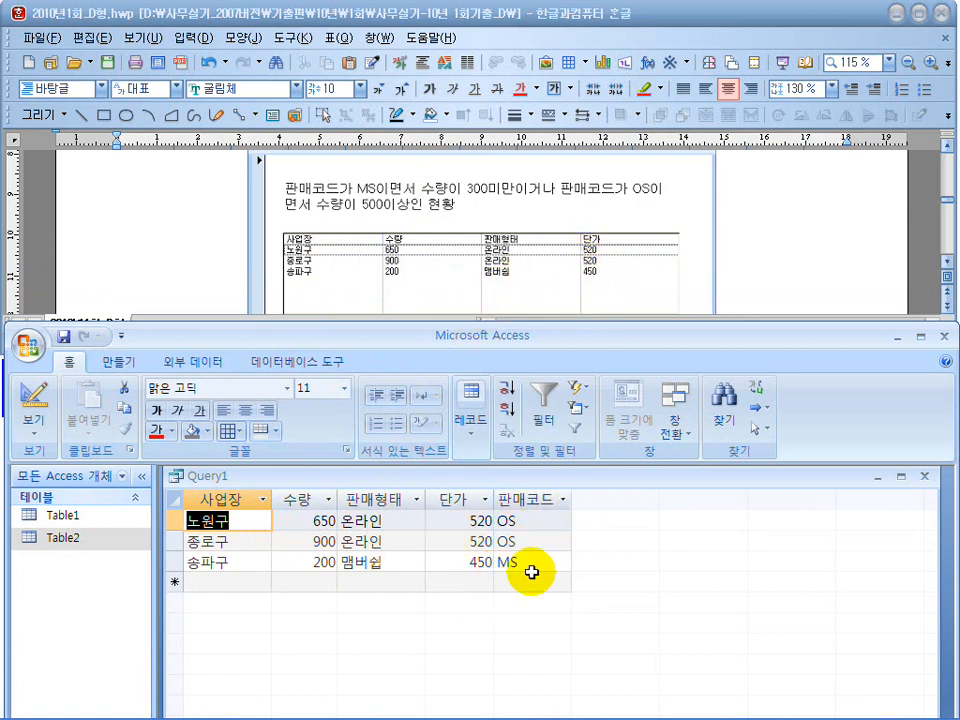
left_click(63, 337)
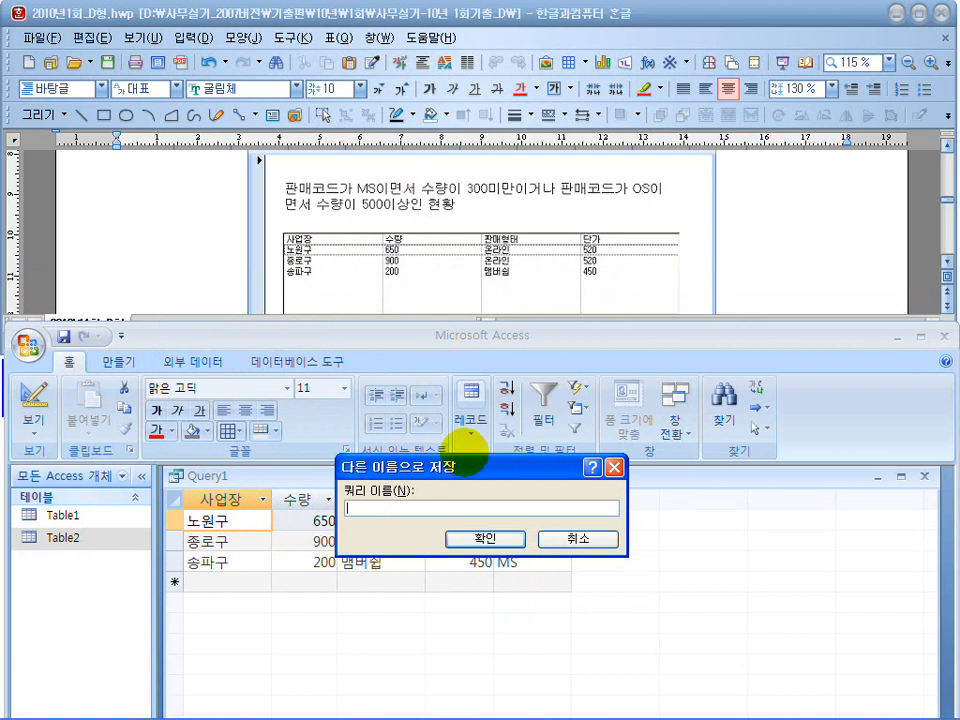
key("Return")
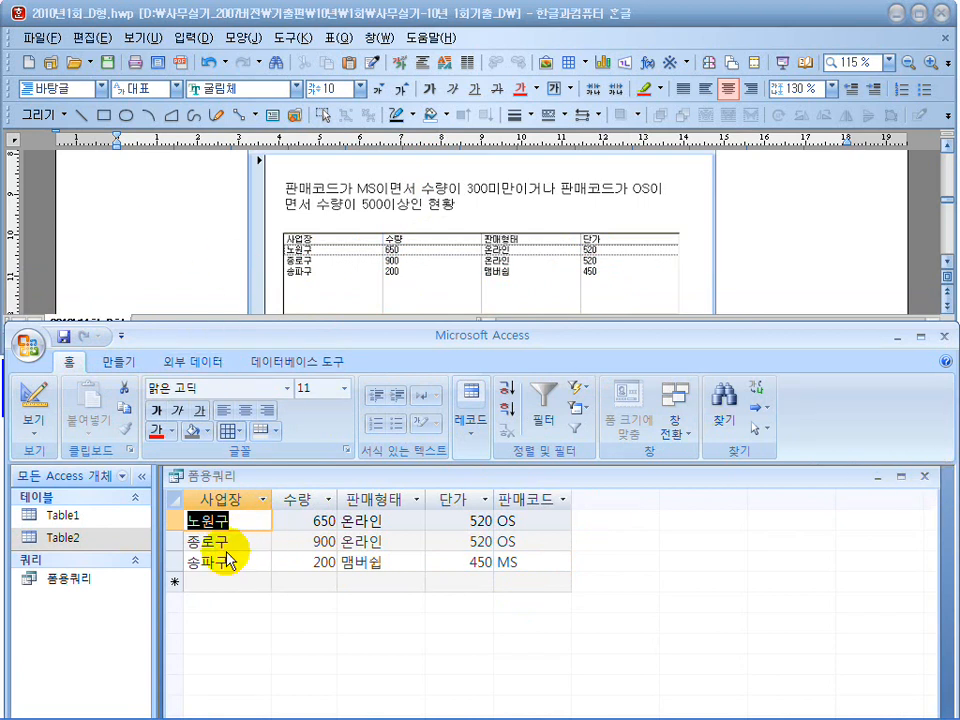
Check the form requirements under 나) 입력화면(SCREEN) 설계 in the Hangul document, and close the 폼용쿼리 query in Access.
left_click(197, 239)
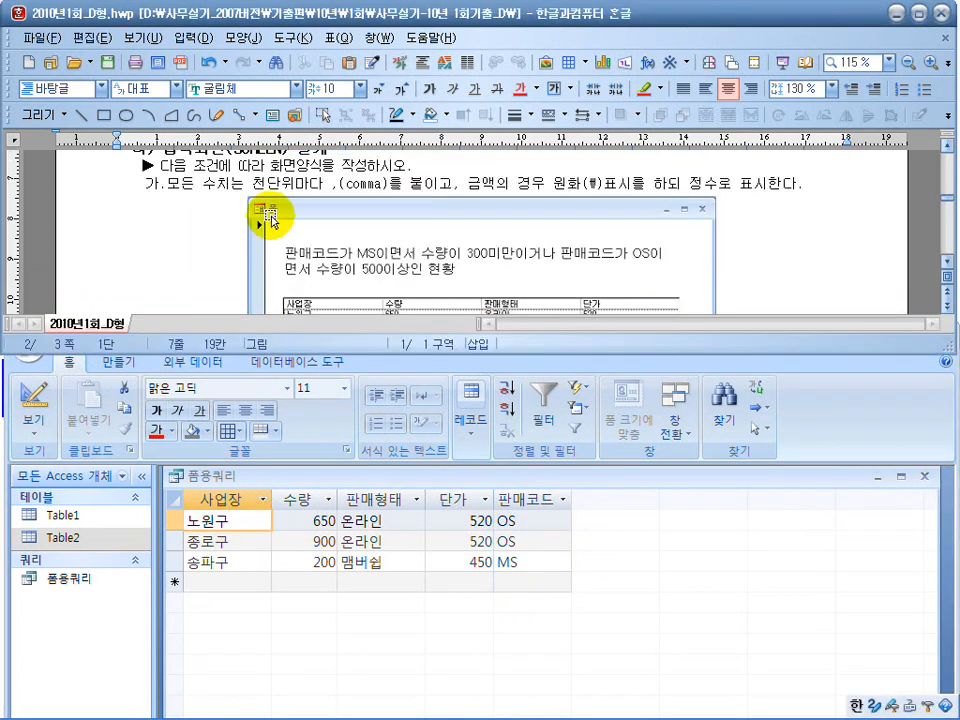
scroll(460, 205, "up", 1)
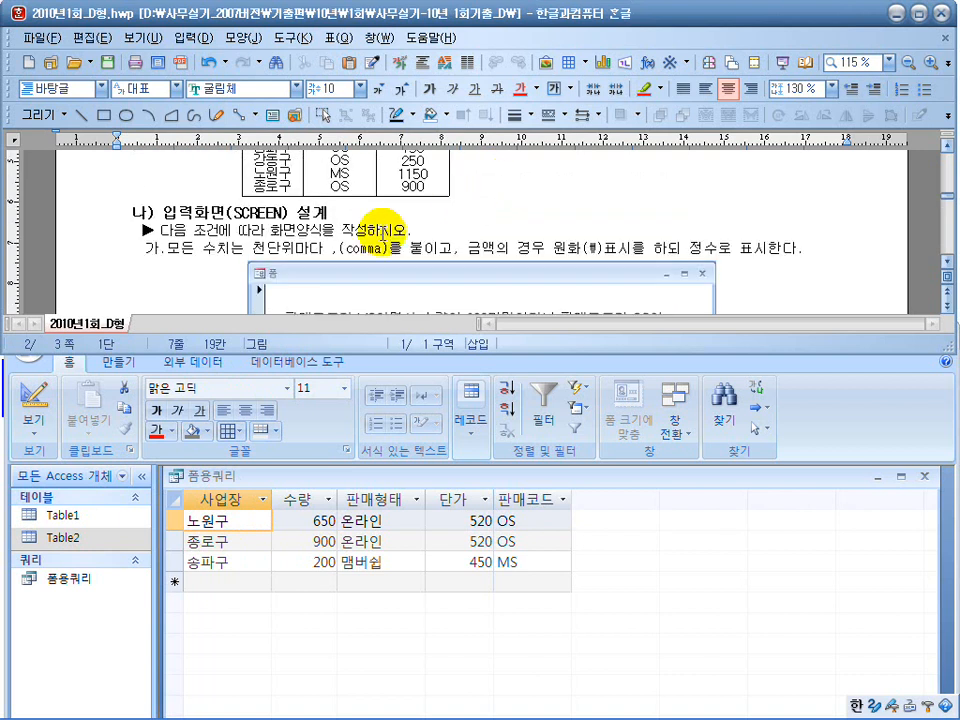
left_click(569, 590)
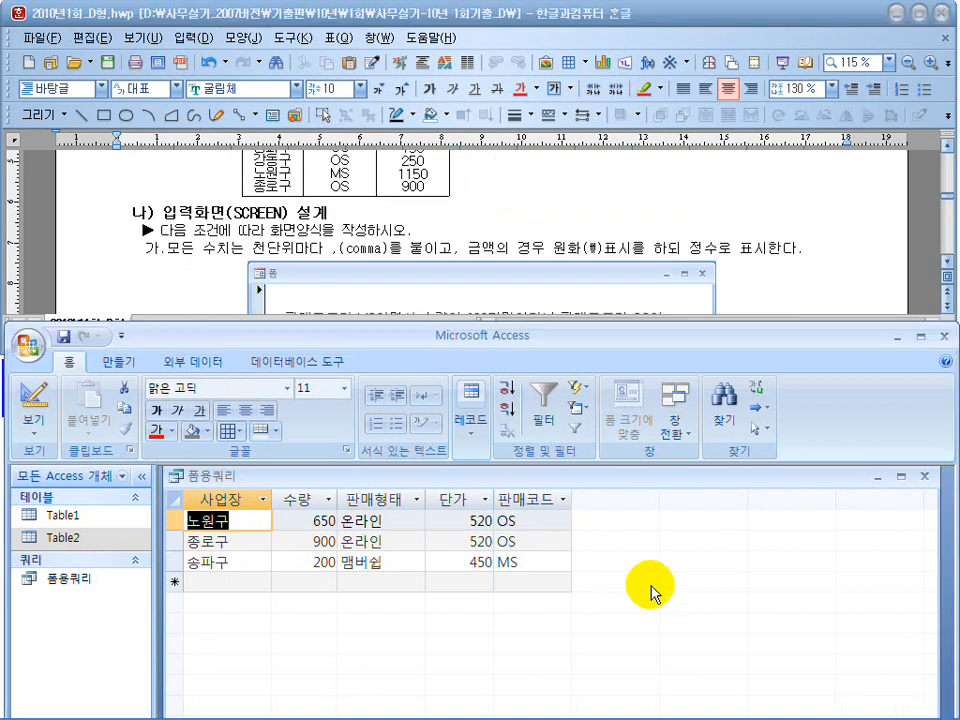
left_click(923, 476)
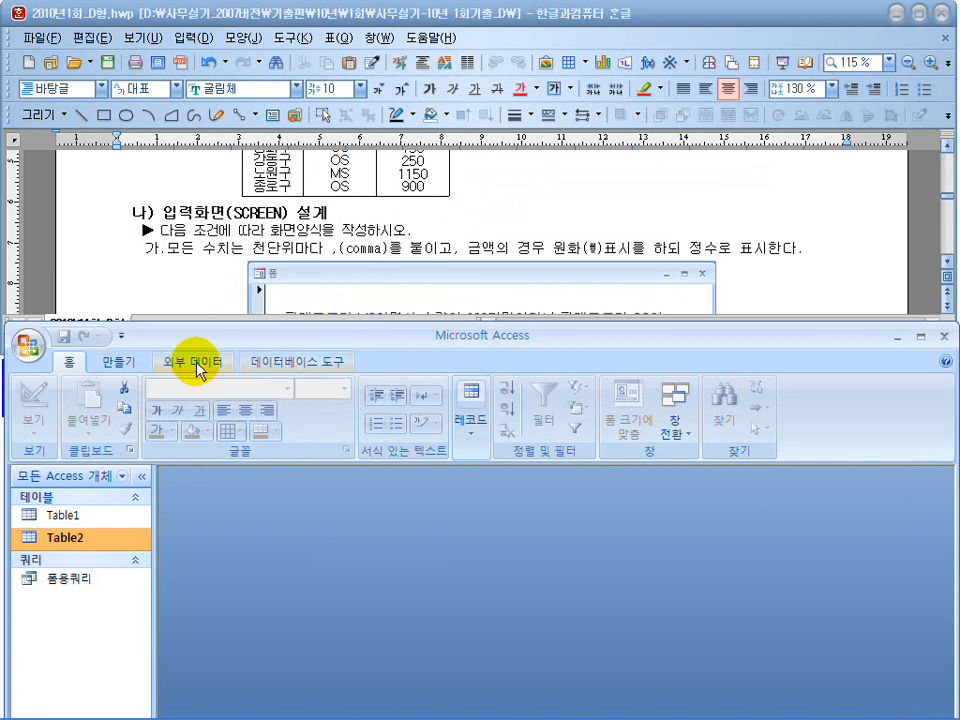
Create a blank form in Design view and maximize the Access window.
left_click(120, 363)
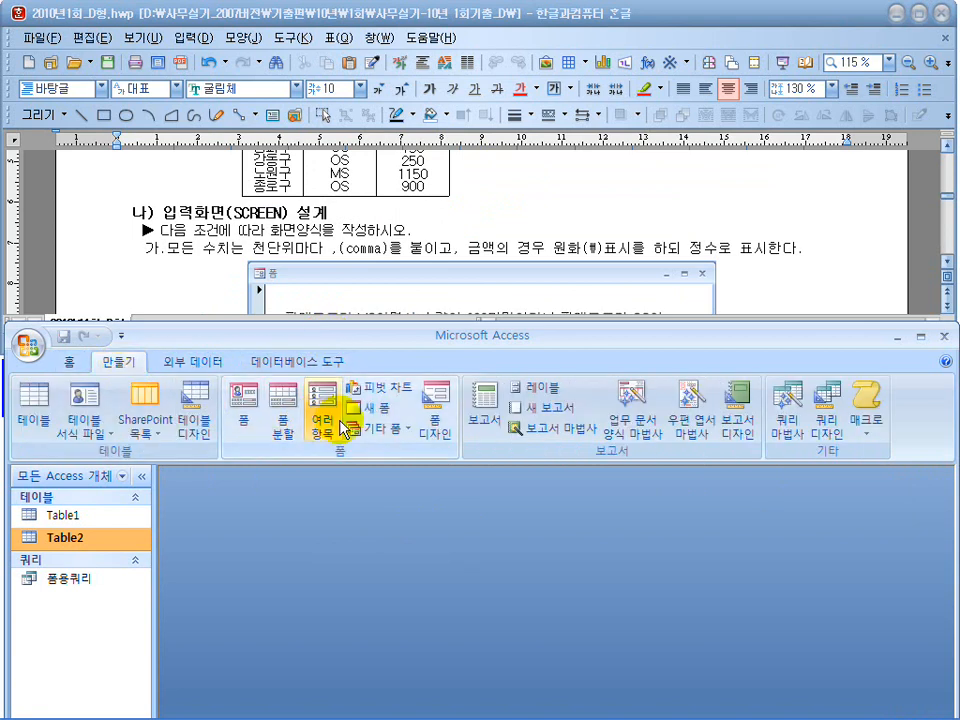
left_click(430, 418)
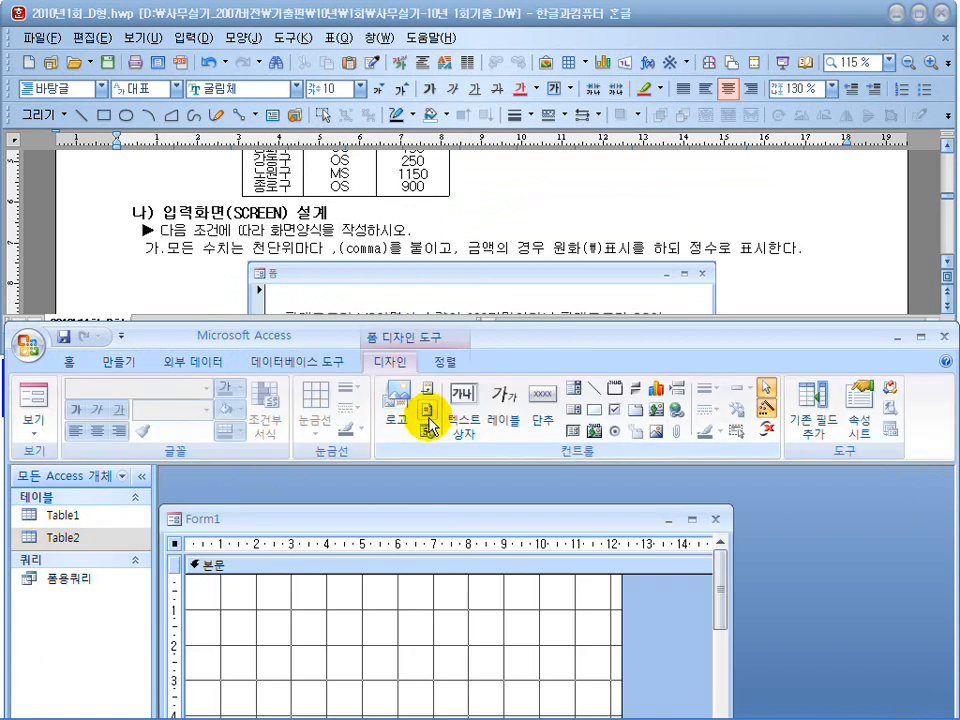
double_click(507, 337)
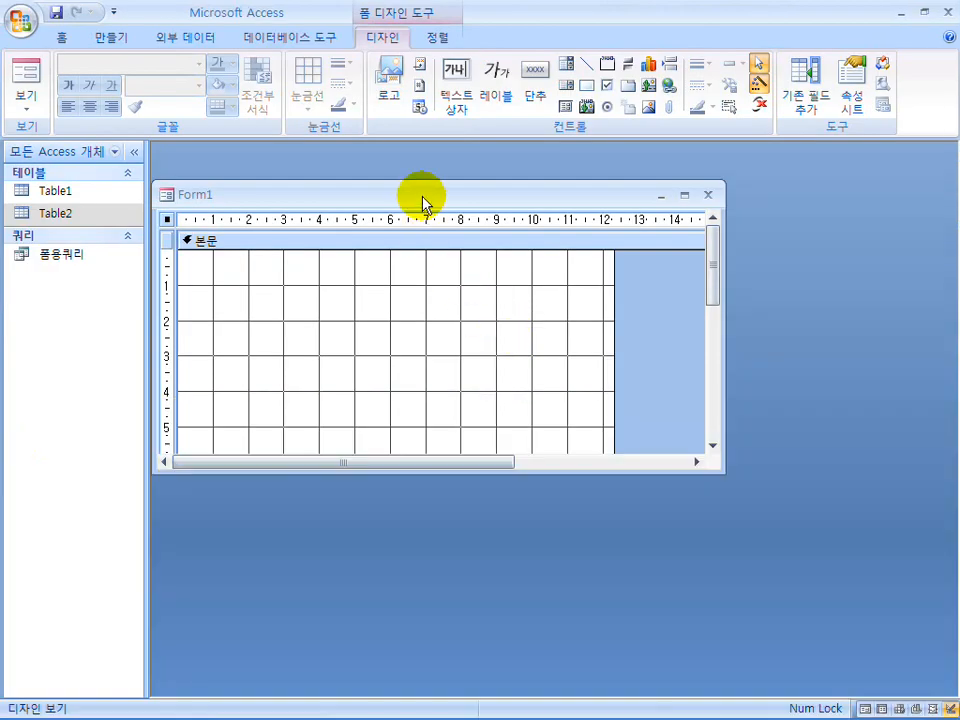
Reposition the form window and open the form's property sheet, placed over the design area.
left_click_drag(421, 205, 463, 190)
double_click(205, 210)
left_click_drag(274, 193, 444, 268)
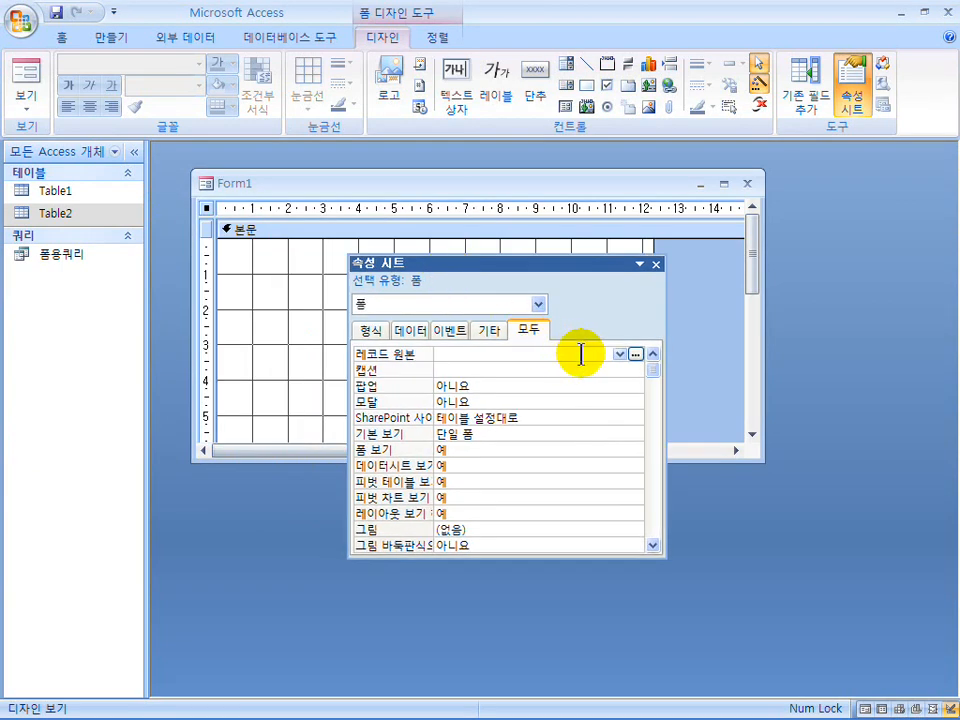
Set the form's record source to 폼용쿼리 and close the property sheet.
left_click(620, 355)
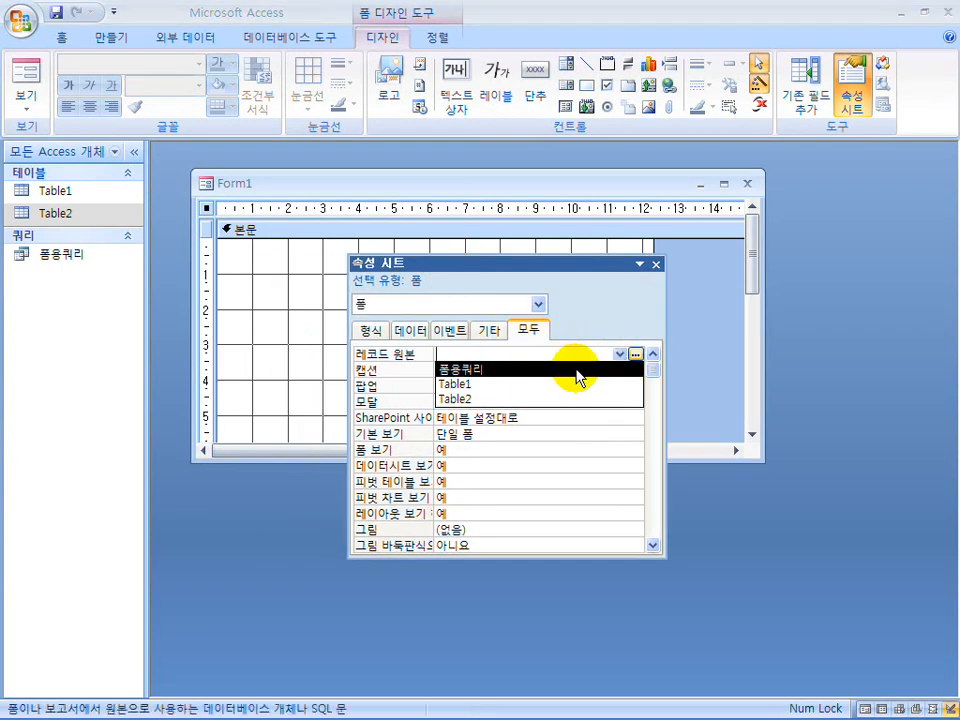
left_click(578, 372)
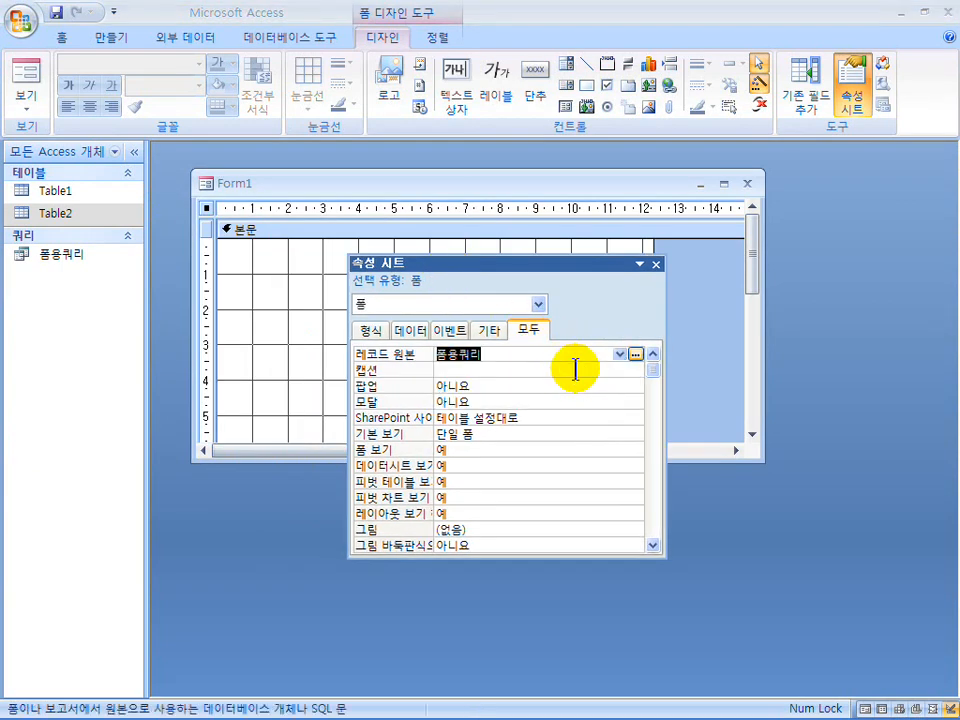
left_click(657, 268)
Widen the form's detail area to about 17 cm and enlarge the form window to fit it.
left_click_drag(763, 362, 928, 362)
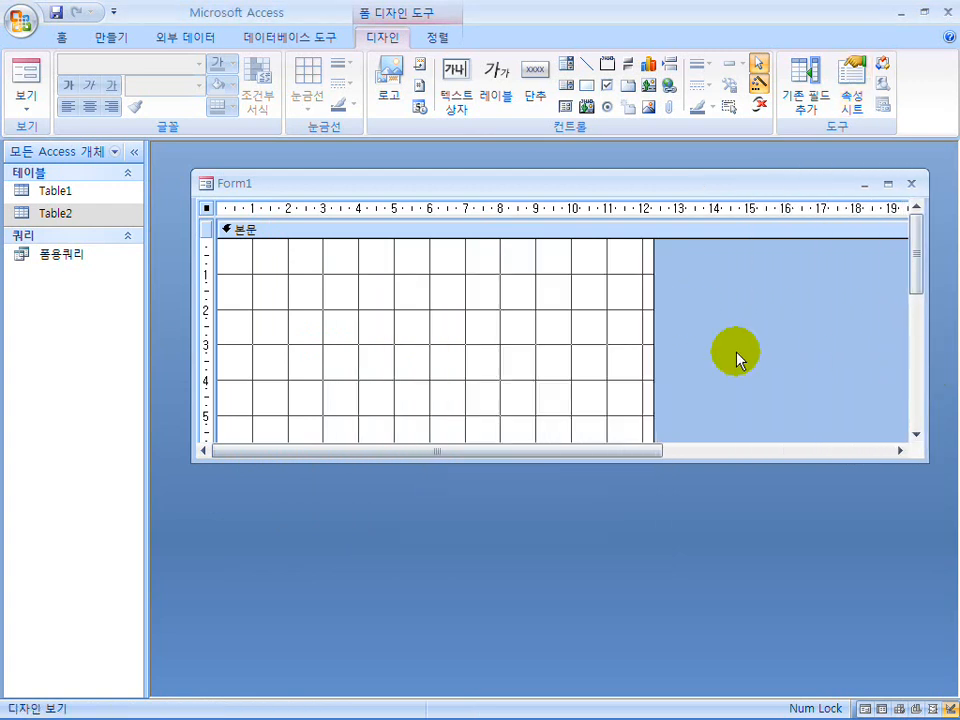
left_click_drag(654, 341, 818, 341)
left_click_drag(739, 456, 736, 623)
Restore the Access window beneath the Hangul document and bring the document's sample form into view beside the form design.
double_click(536, 11)
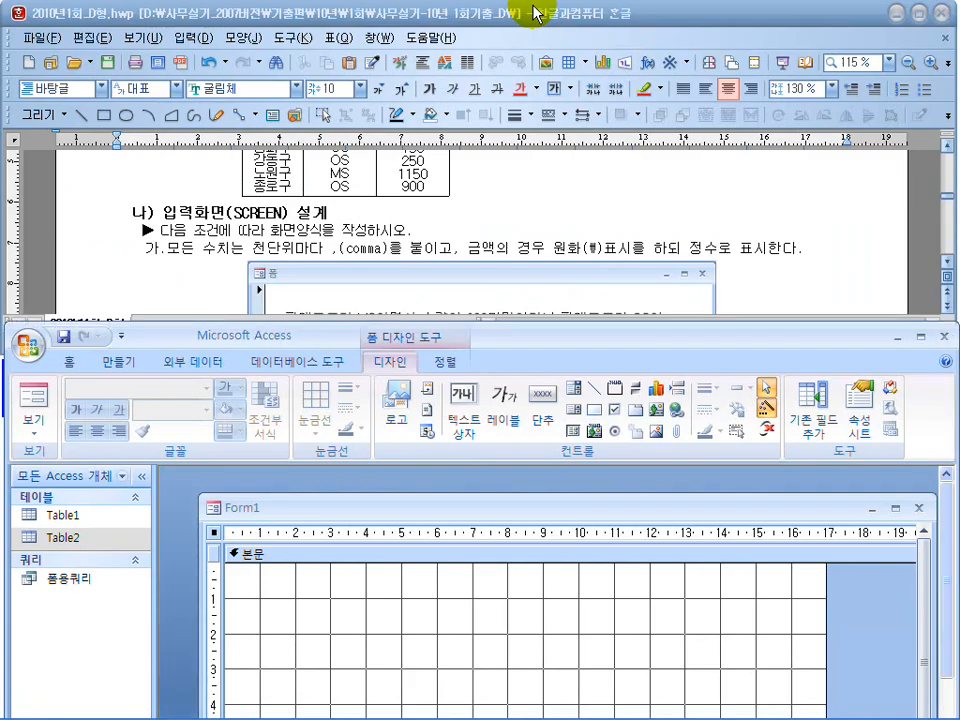
left_click_drag(521, 343, 521, 385)
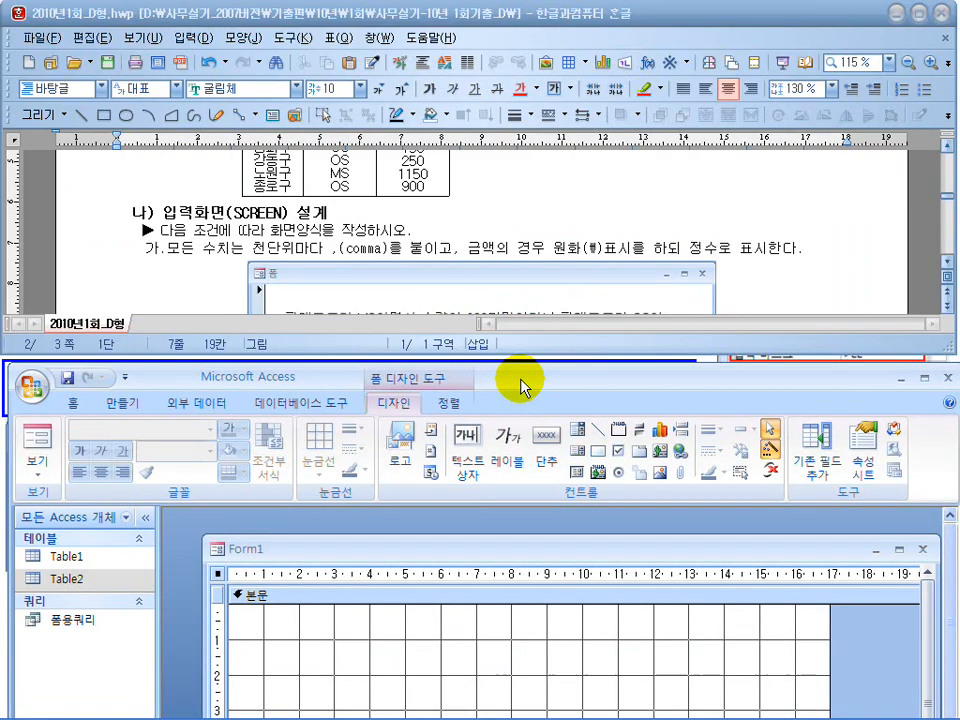
left_click(707, 223)
scroll(707, 223, "down", 3)
left_click_drag(430, 548, 399, 534)
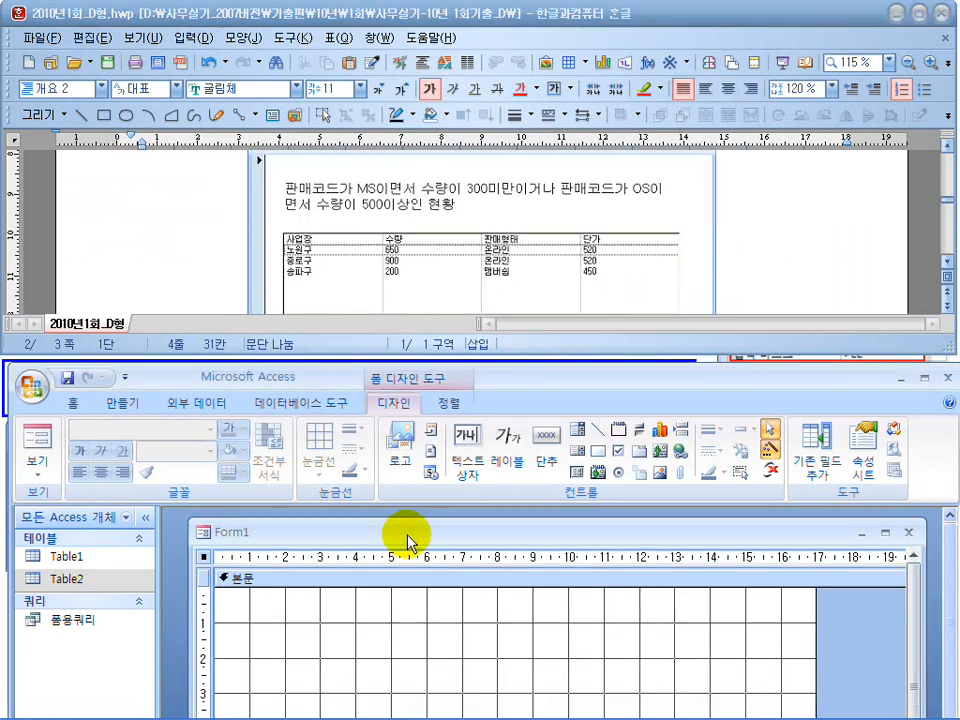
Add a two-line title label to the detail area reading 판매코드가 MS이면서 수량이 300미만이거나 판매코드가 OS이 / 면서 수량이 500이상인 현황.
left_click(512, 465)
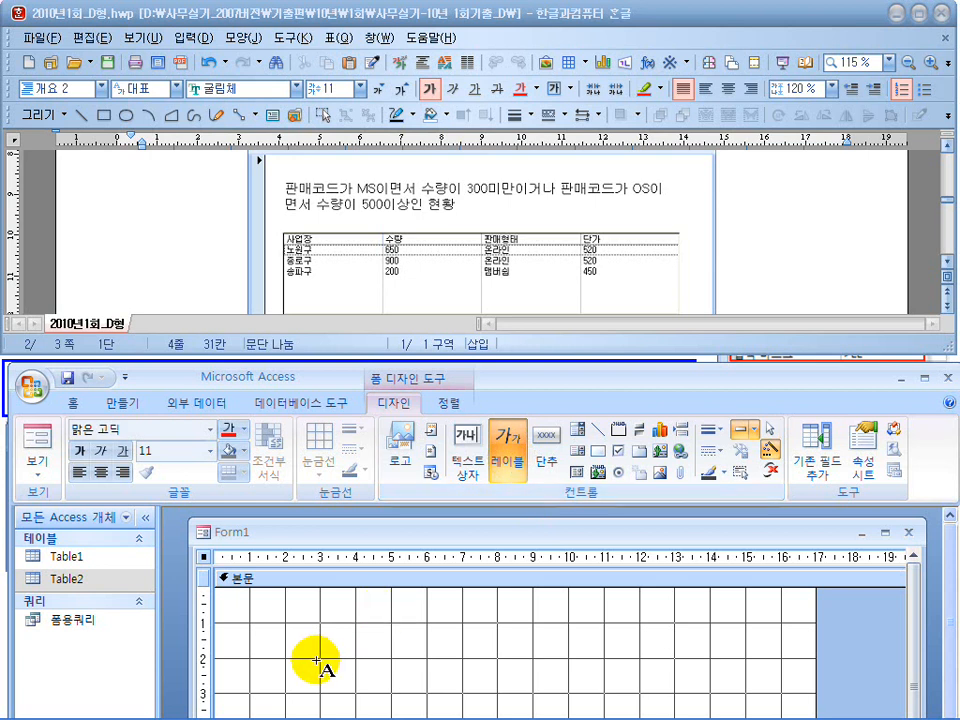
left_click(282, 608)
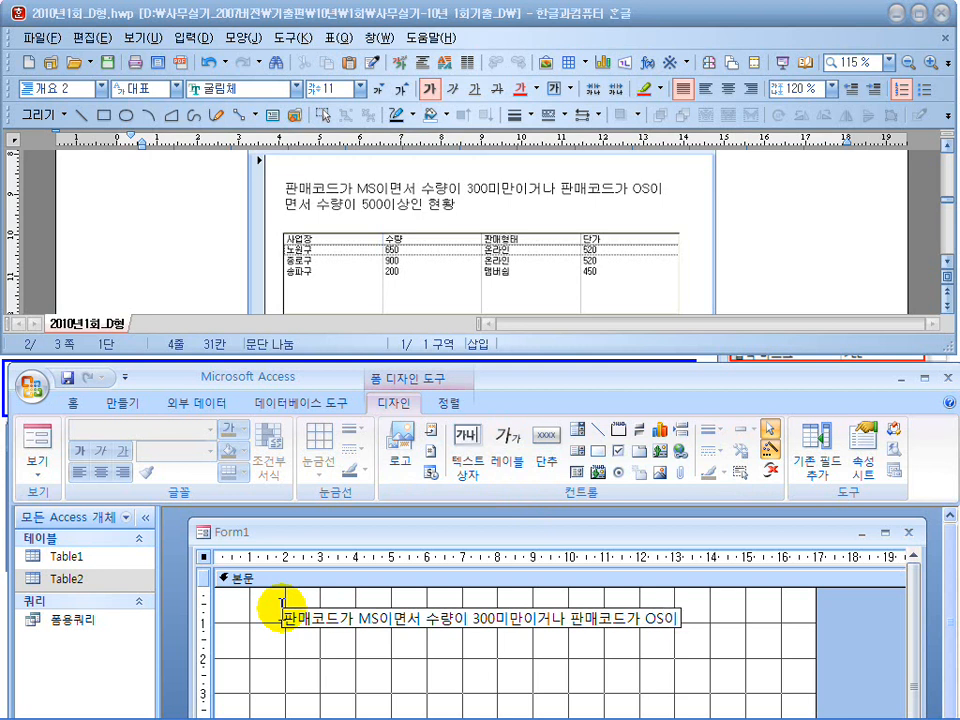
key("ctrl+Return")
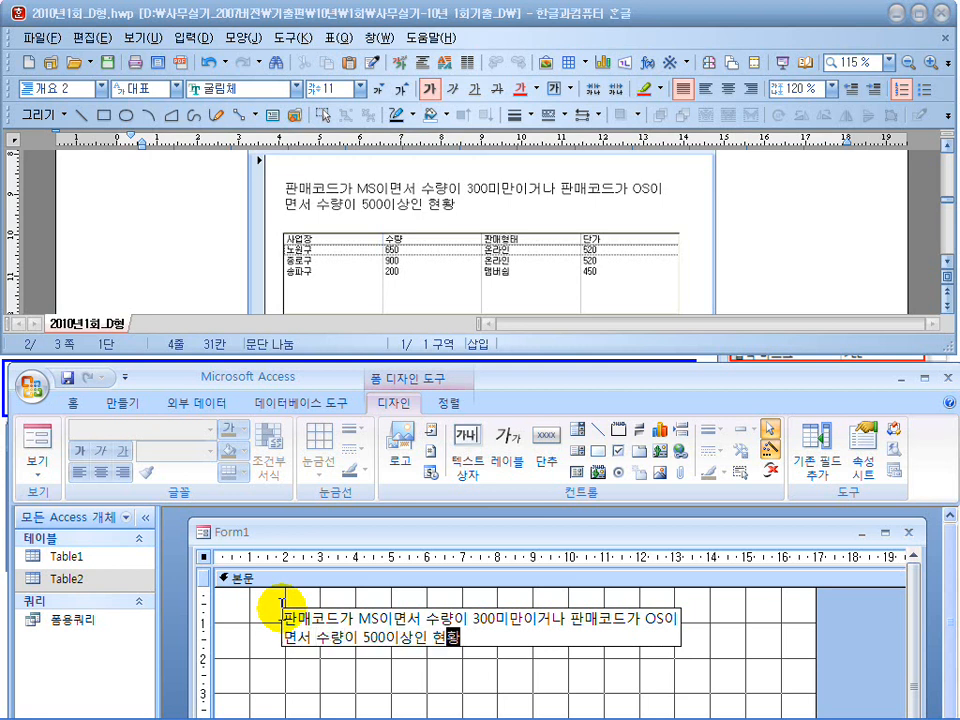
left_click(512, 648)
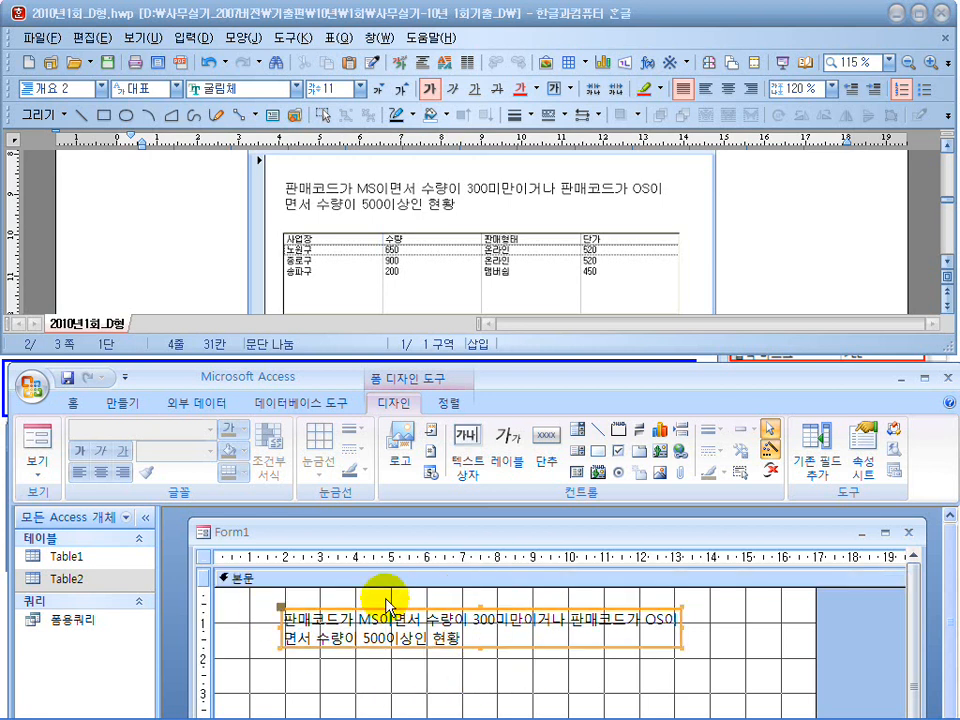
Set the title label's font size to 14 and enlarge the label so both lines fit completely.
left_click(155, 454)
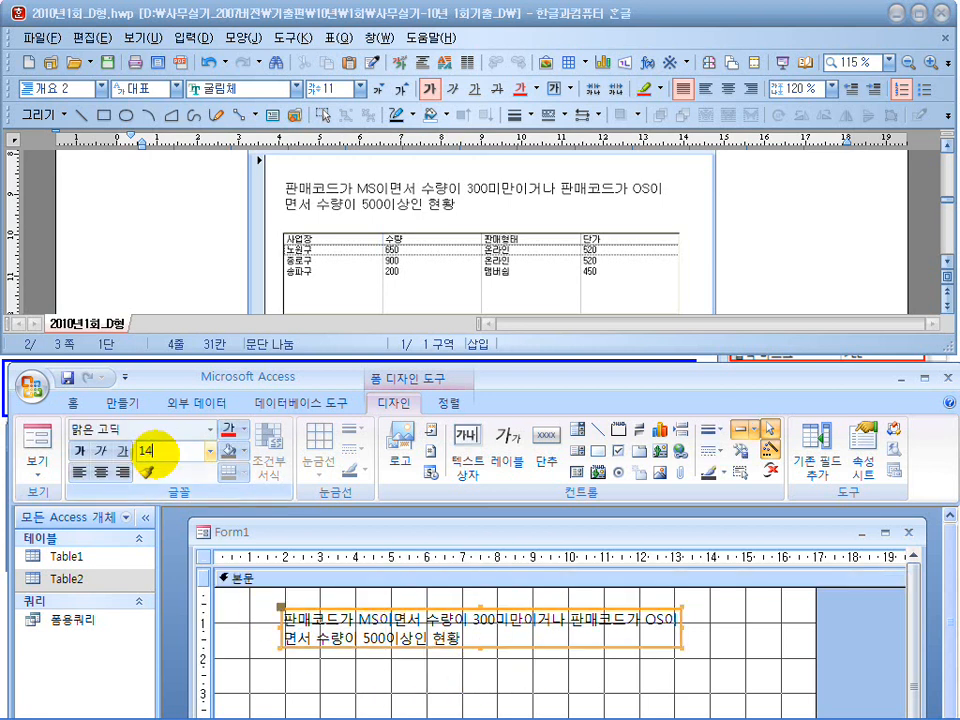
key("Return")
left_click_drag(682, 623, 773, 622)
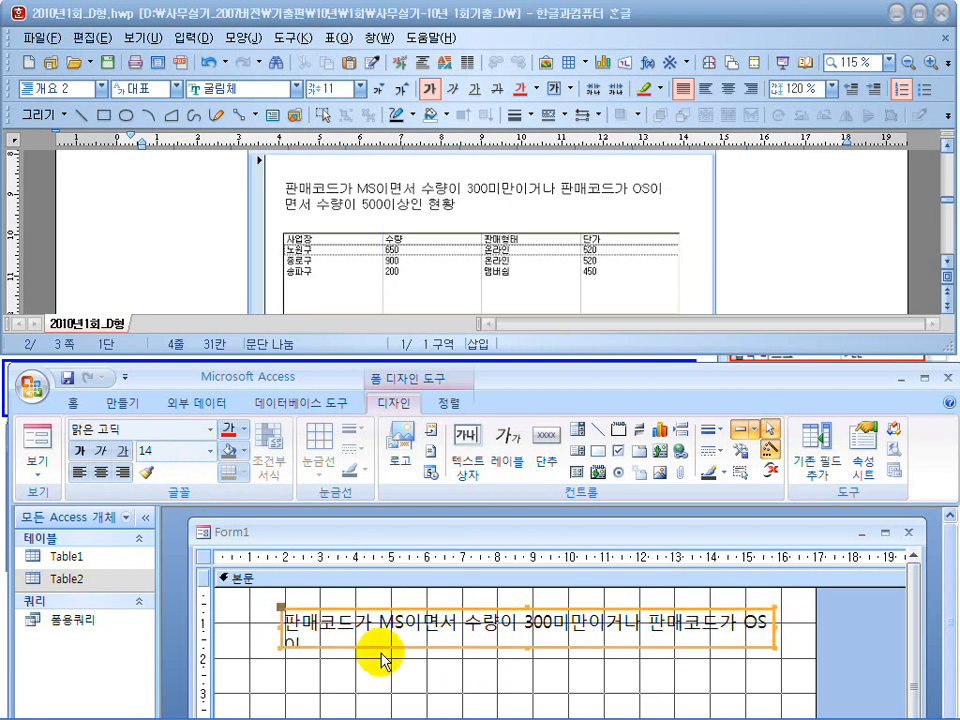
left_click_drag(278, 628, 250, 628)
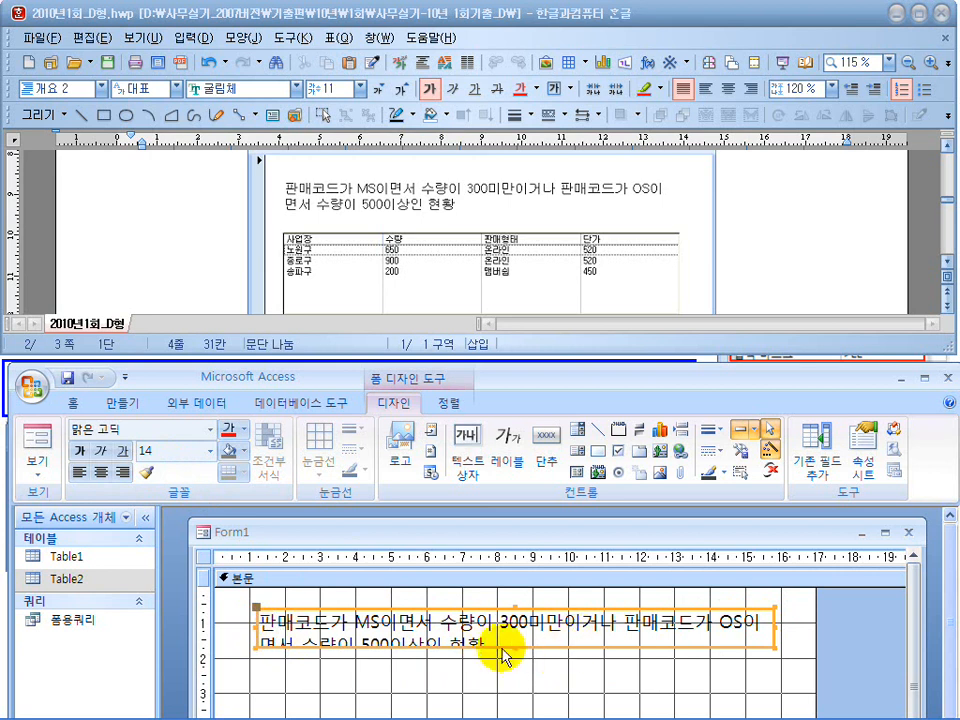
left_click_drag(508, 647, 516, 661)
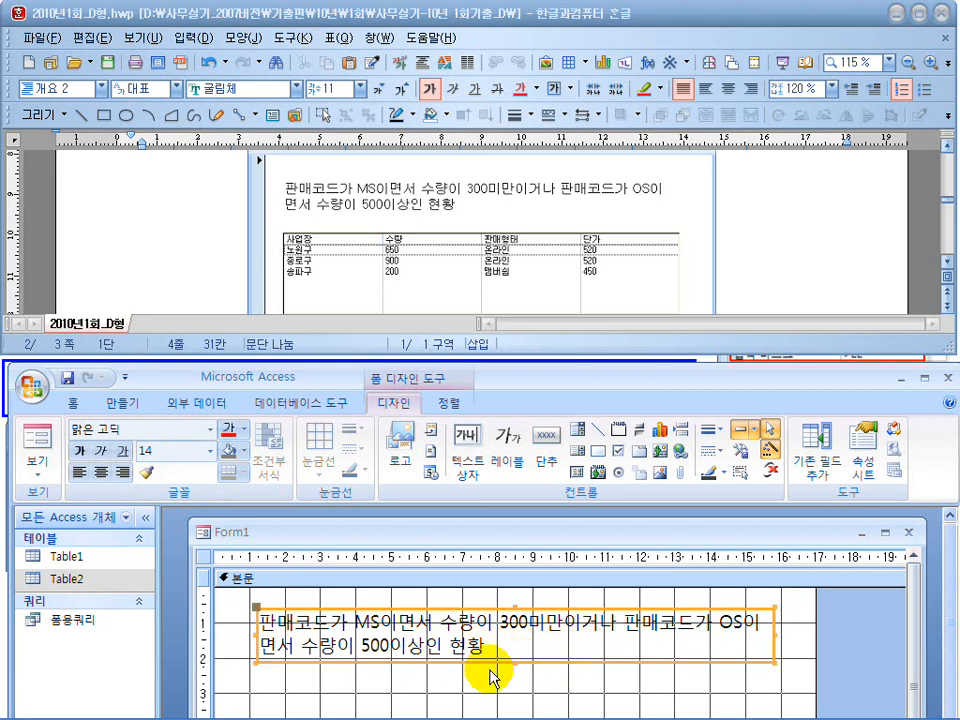
Maximize the Access window and draw a list box about 3.4 cm high below the title label.
mouse_move(515, 706)
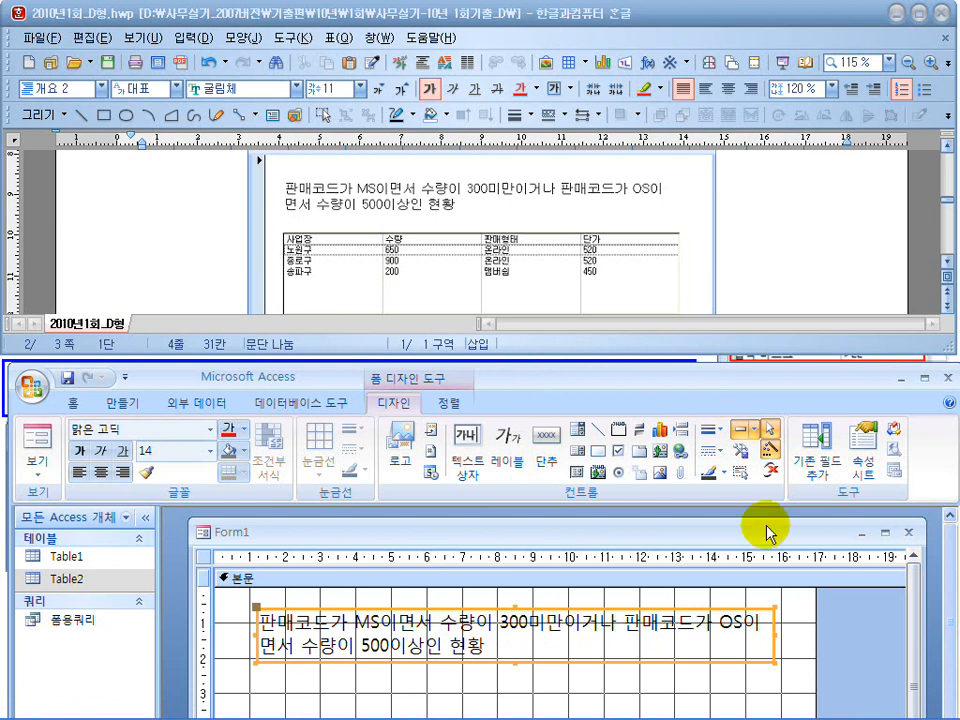
left_click_drag(717, 398, 705, 195)
double_click(705, 190)
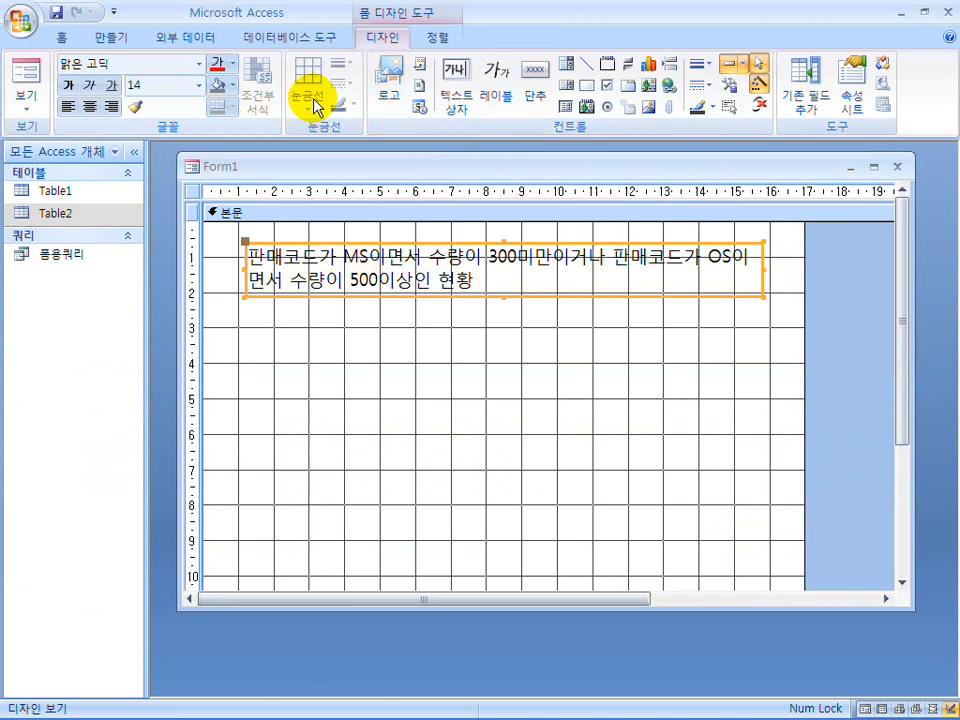
left_click(567, 85)
left_click_drag(245, 311, 762, 430)
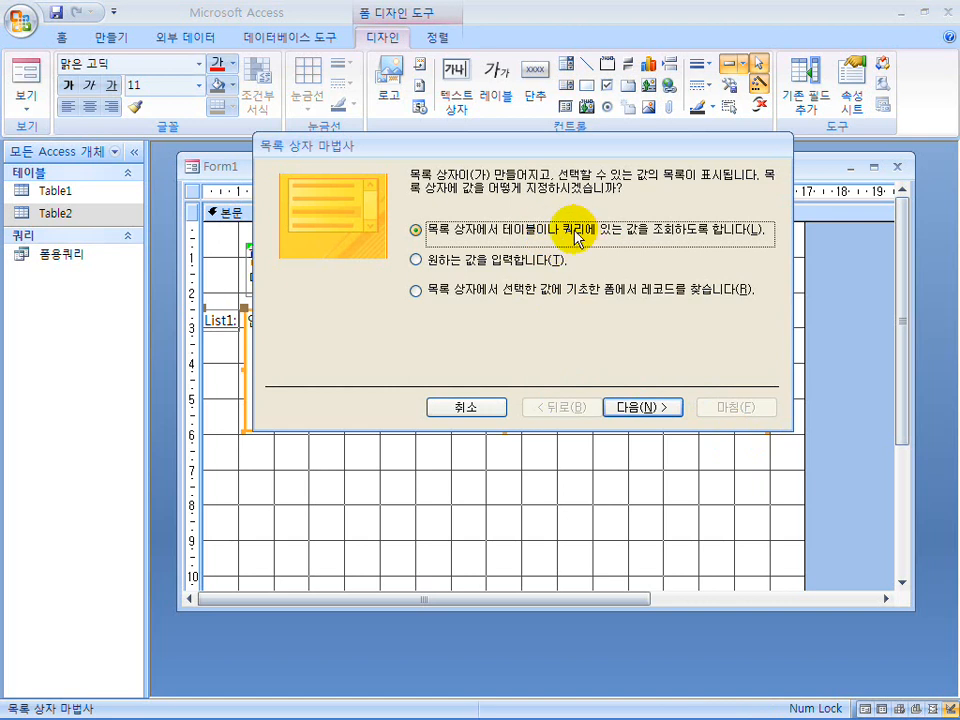
Have the list box look up values from a table or query, using the query 폼용쿼리 as its source.
left_click(637, 409)
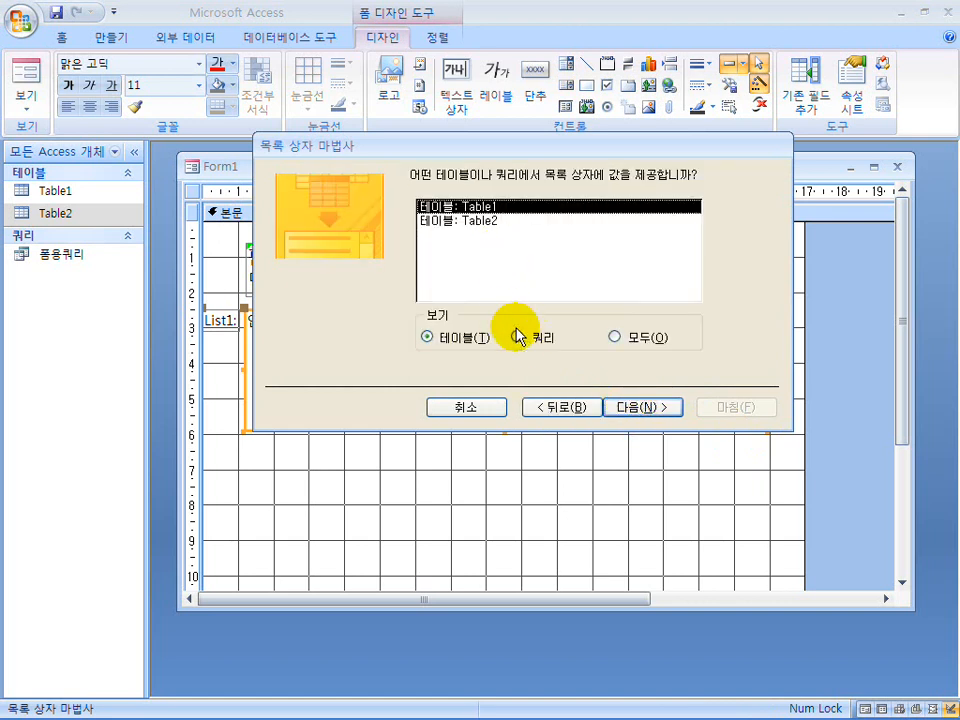
left_click(521, 336)
left_click(476, 208)
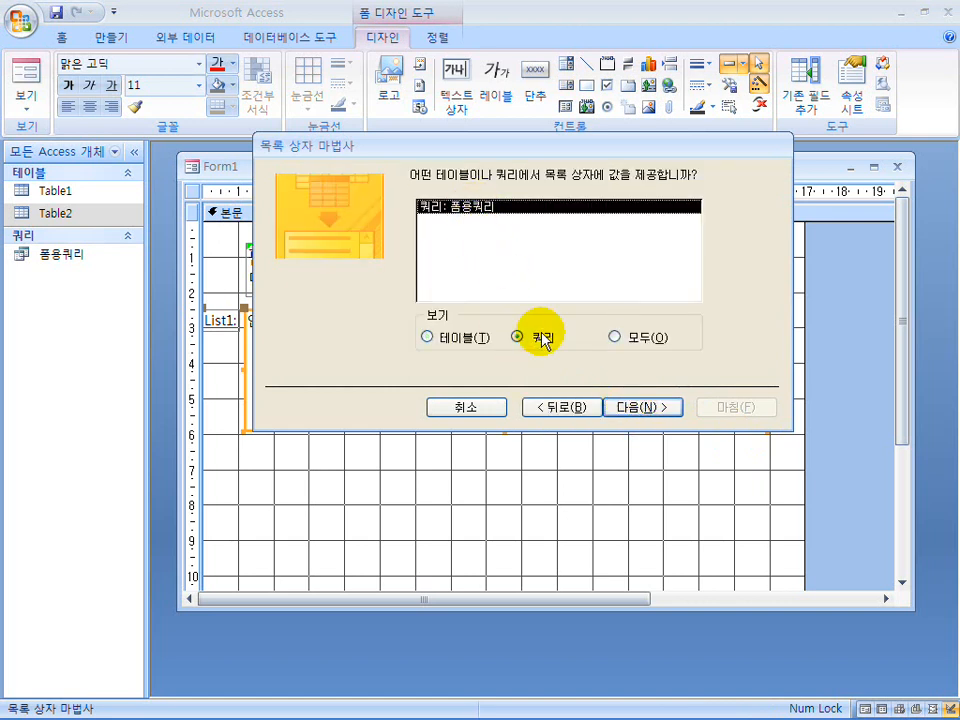
left_click(638, 409)
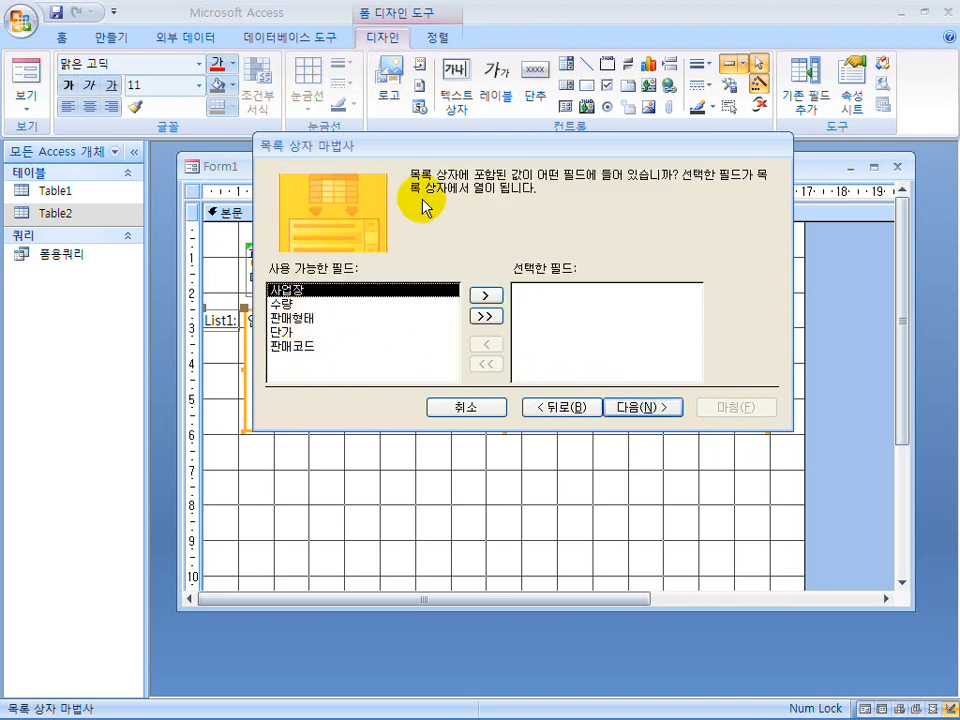
Include the fields 사업장, 수량, 판매형태 and 단가 in the list box, leaving out 판매코드.
left_click_drag(448, 146, 441, 184)
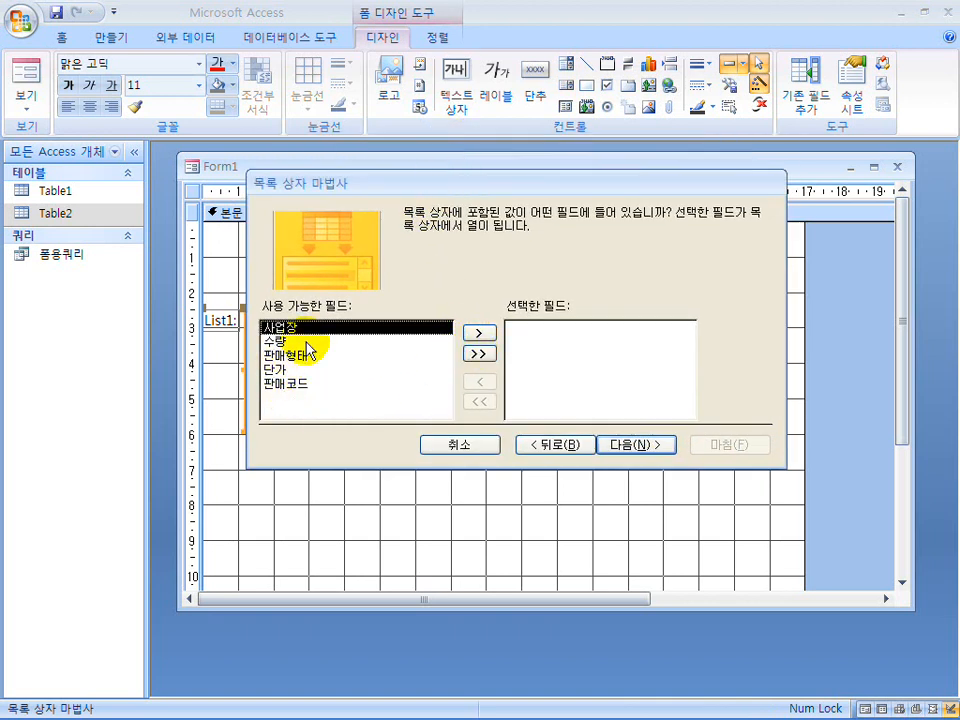
left_click(293, 389)
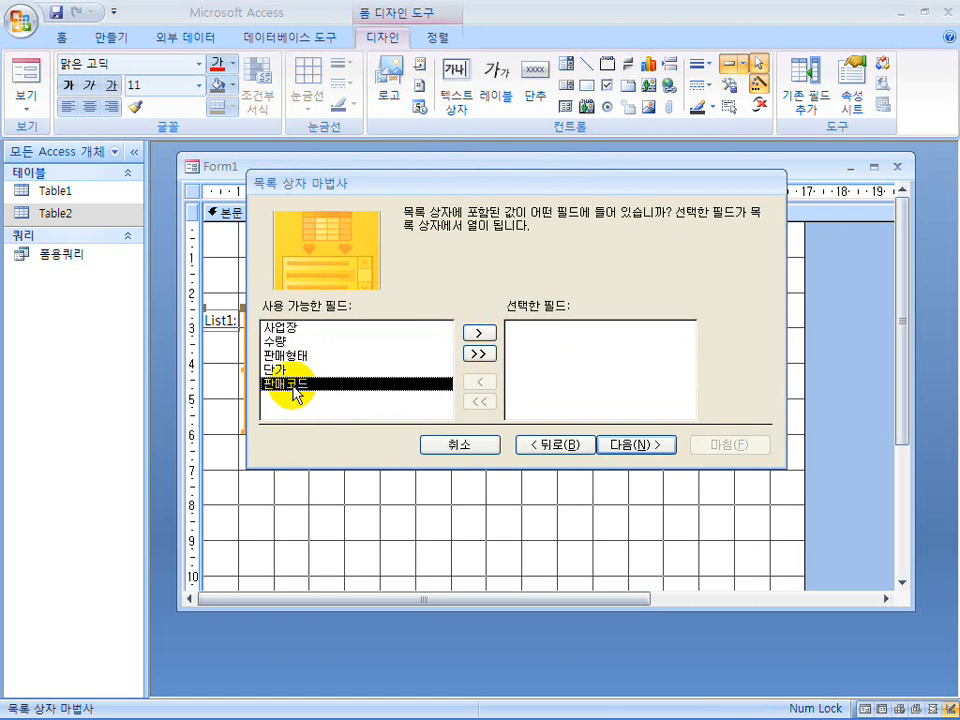
left_click_drag(293, 386, 298, 389)
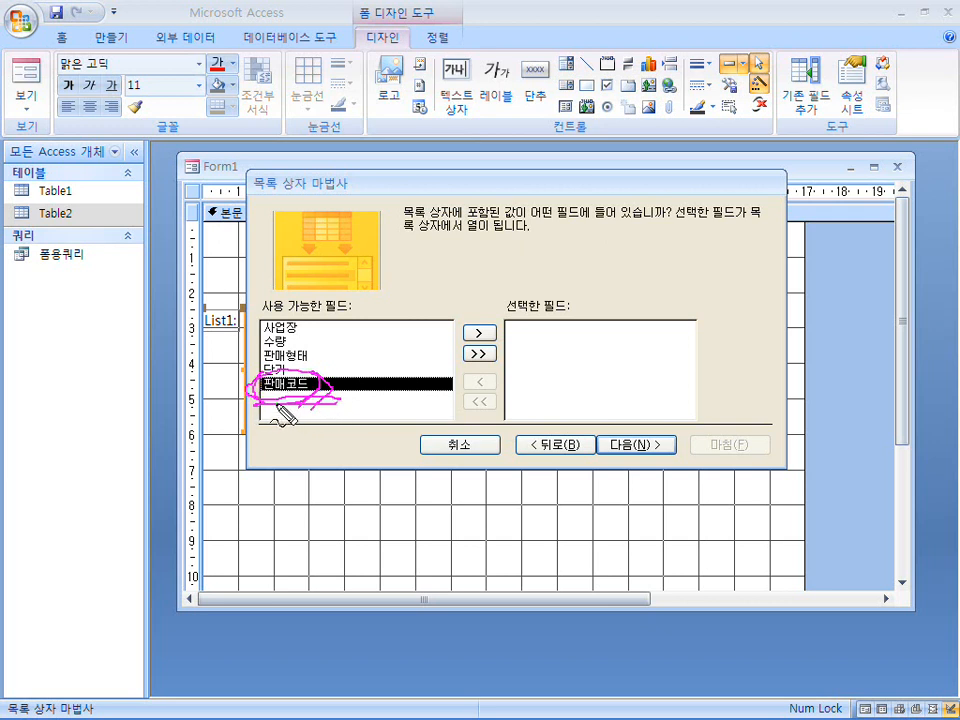
left_click(292, 328)
left_click(477, 334)
left_click(477, 334)
left_click(477, 334)
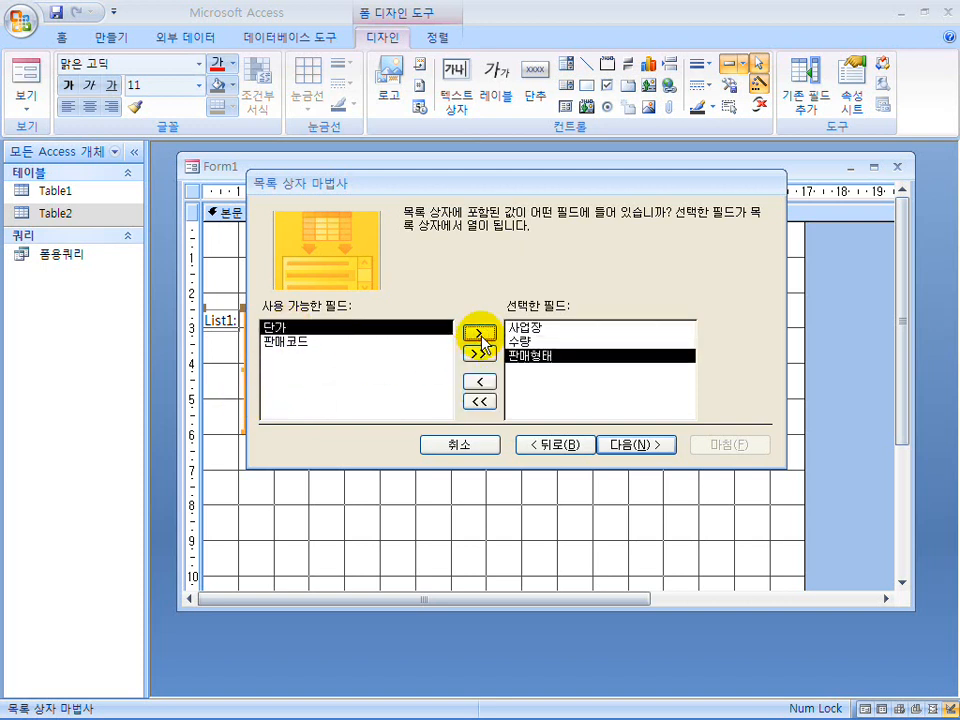
left_click(477, 334)
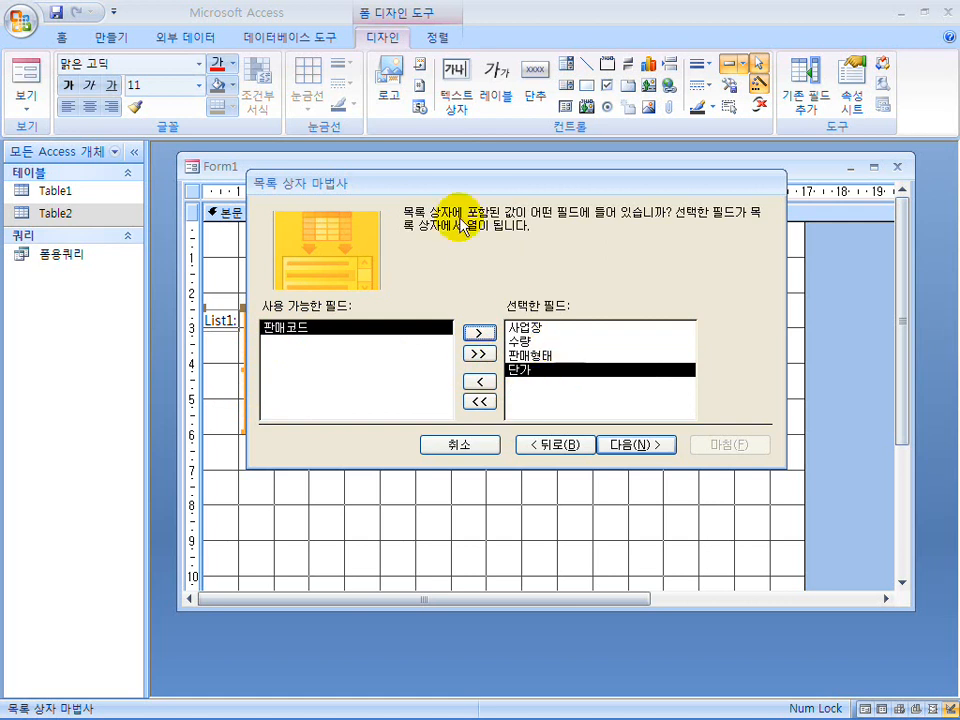
left_click_drag(465, 178, 455, 427)
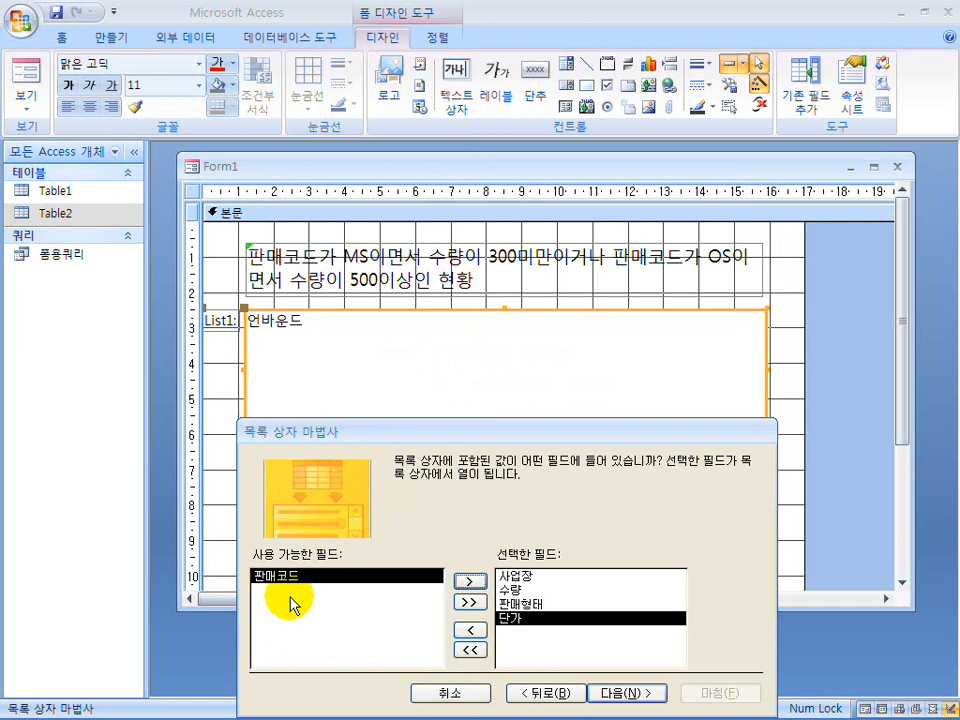
left_click_drag(403, 430, 408, 278)
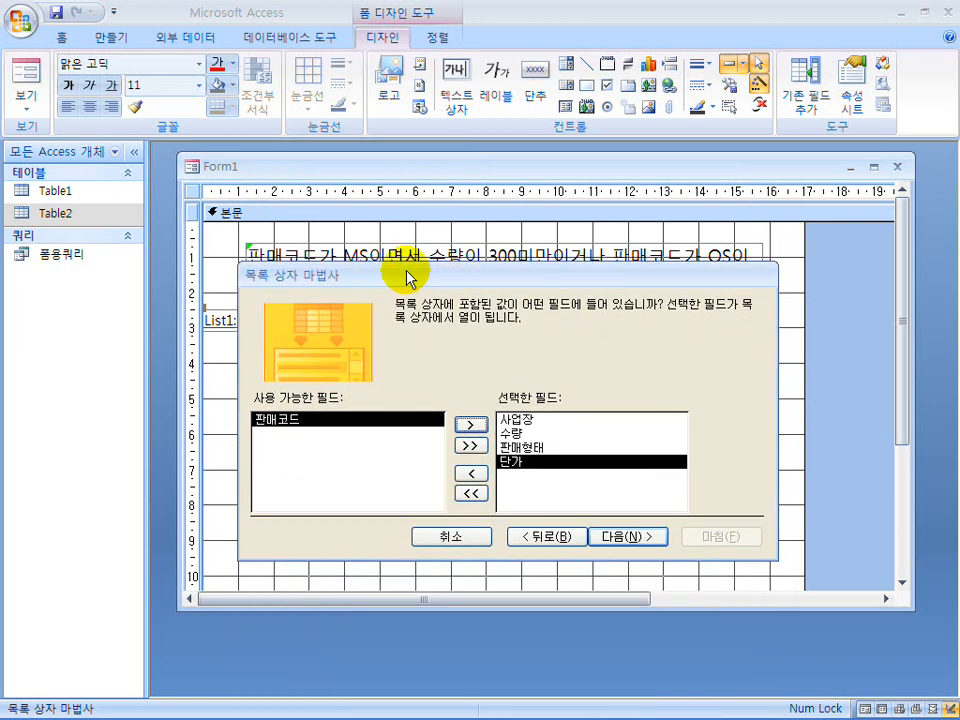
left_click(611, 540)
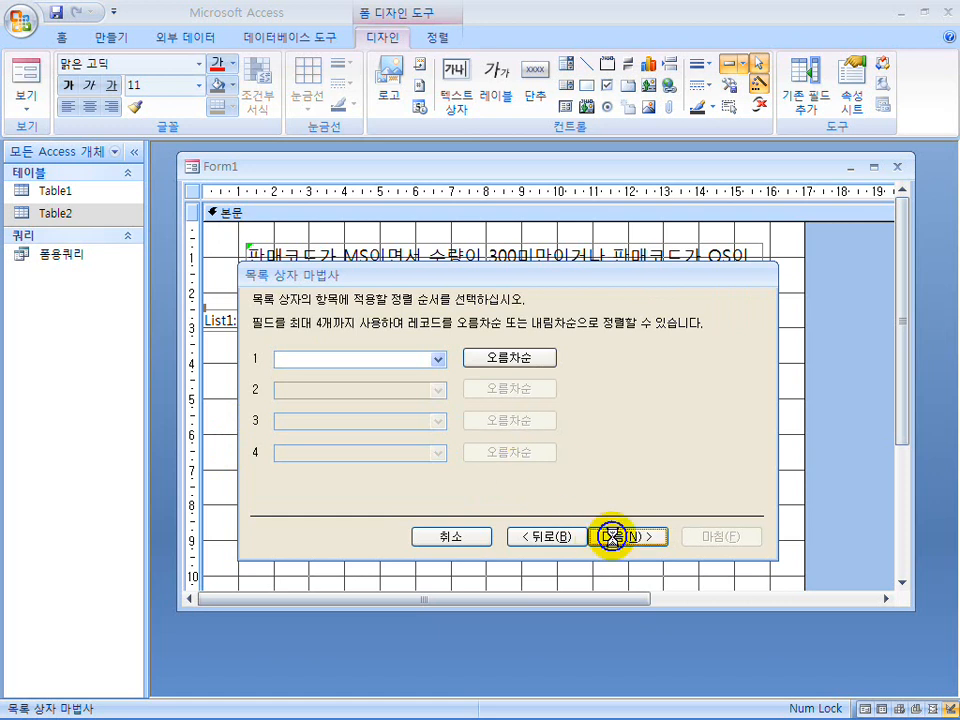
Finish the list box wizard without sorting, keeping the default column widths, remembering the value for later use, and labelling it 사업장.
left_click(612, 537)
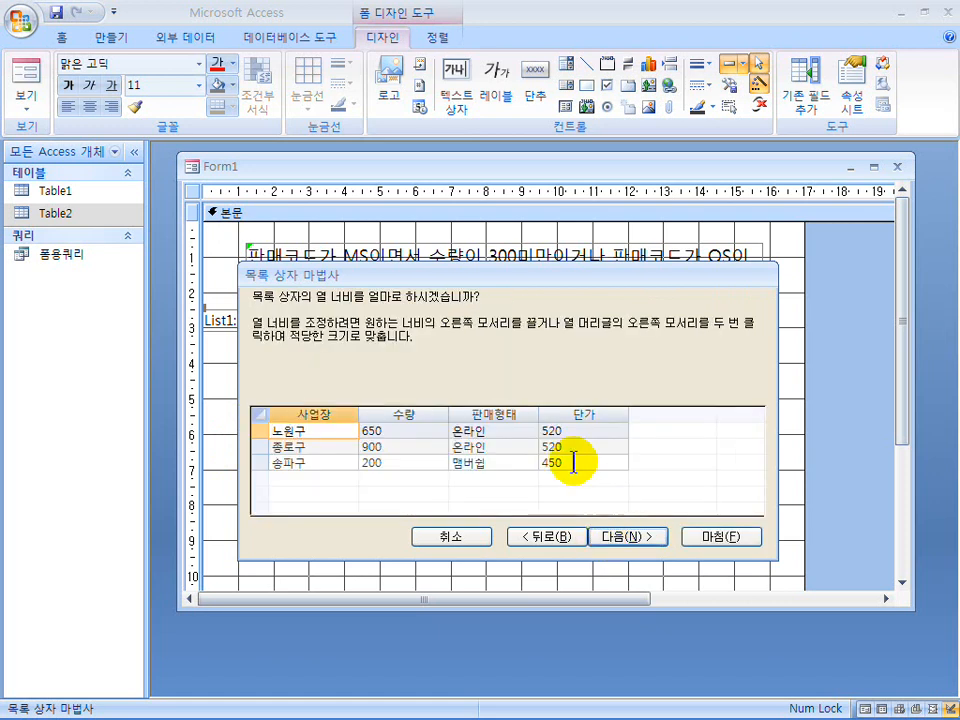
left_click(640, 538)
left_click(640, 538)
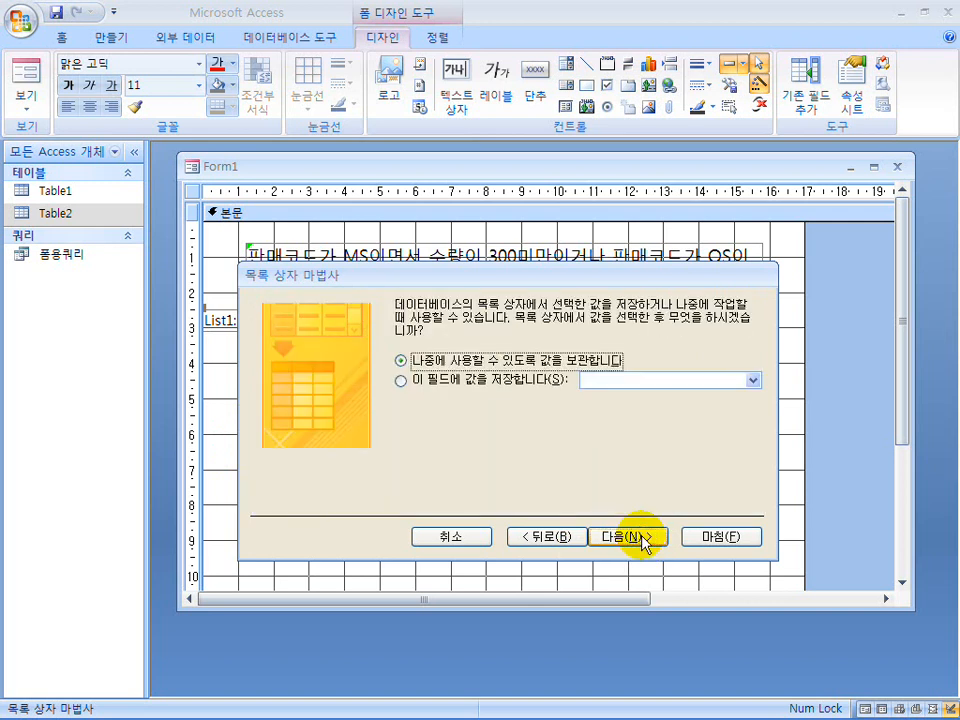
left_click(640, 537)
type("사업장")
left_click(701, 536)
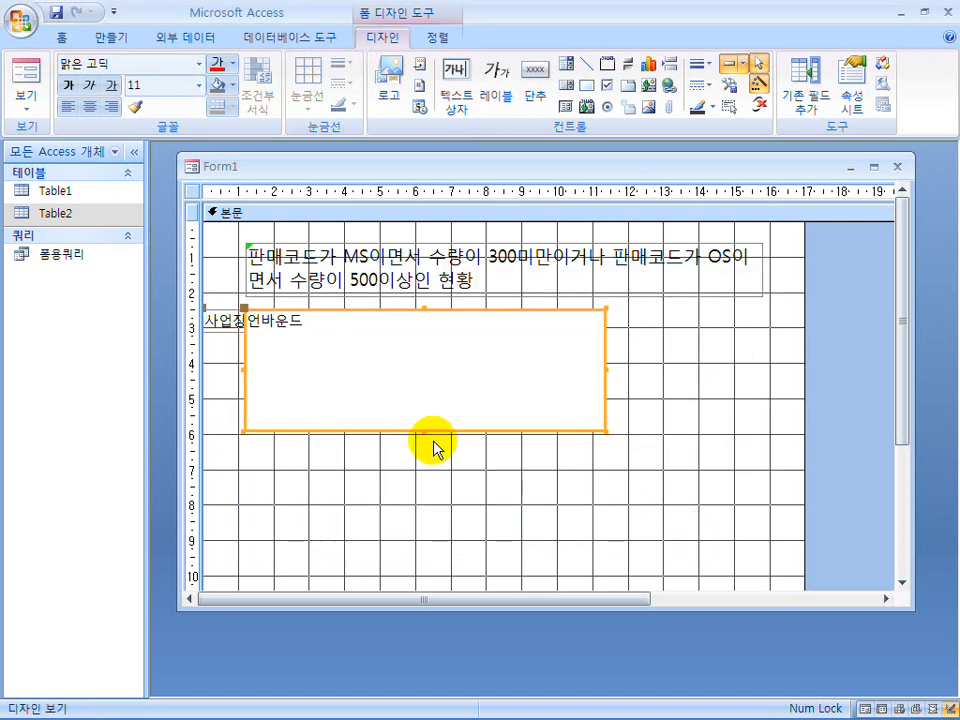
Delete the list box's attached 사업장 label and widen the list box to about 14.8 cm.
left_click(222, 330)
key("Delete")
left_click(587, 378)
left_click_drag(606, 368, 768, 369)
Turn on the list box's column headings by setting 열 이름 to 예, and close the property sheet.
right_click(506, 366)
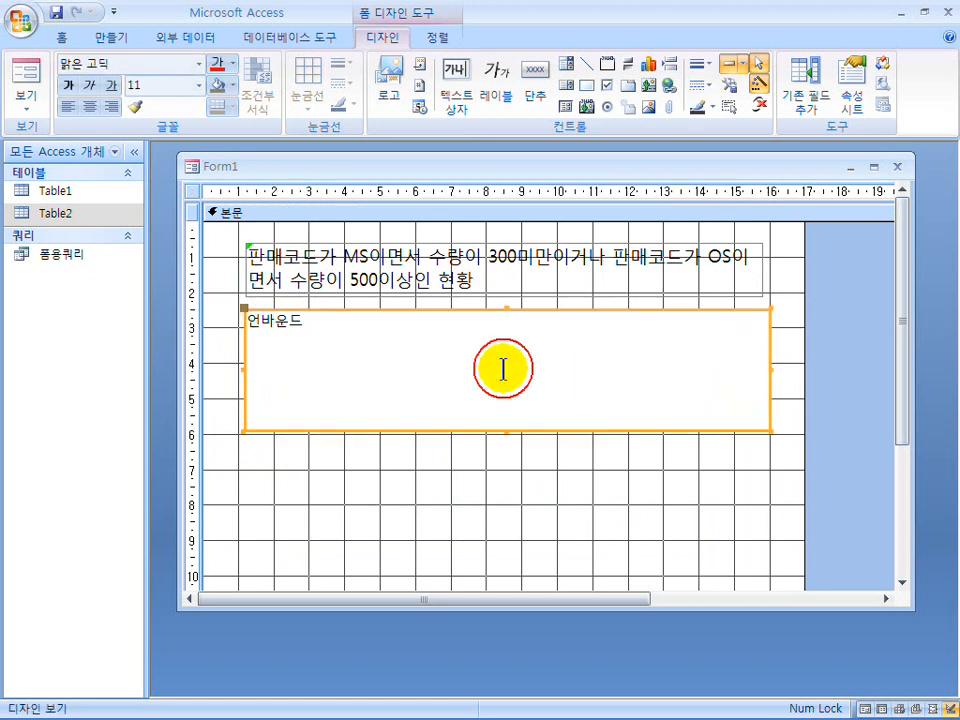
left_click(562, 708)
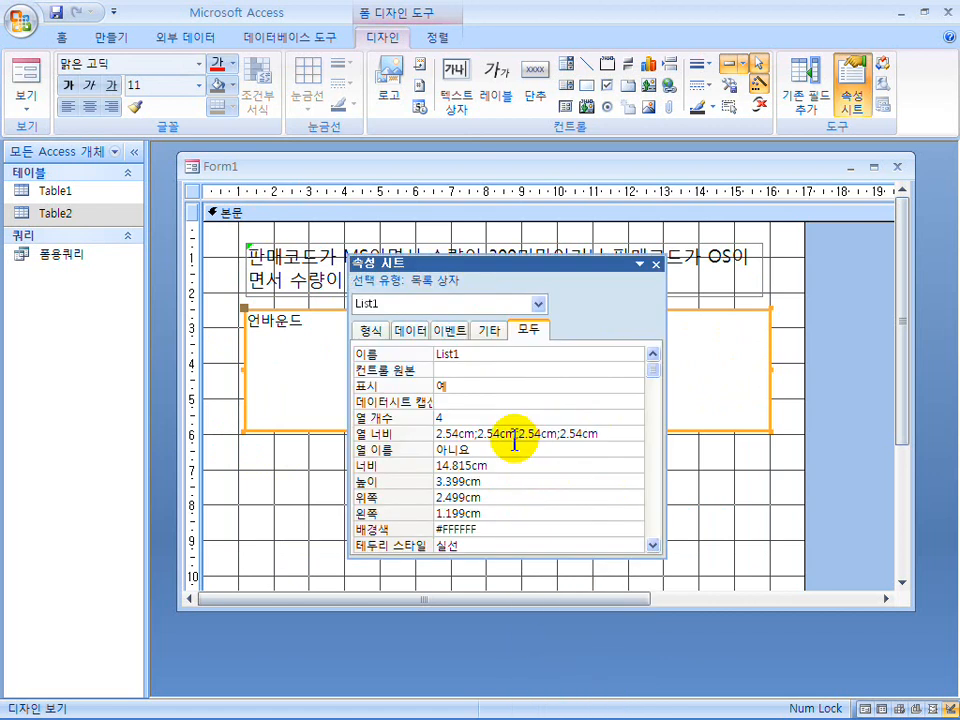
left_click(585, 452)
left_click(634, 450)
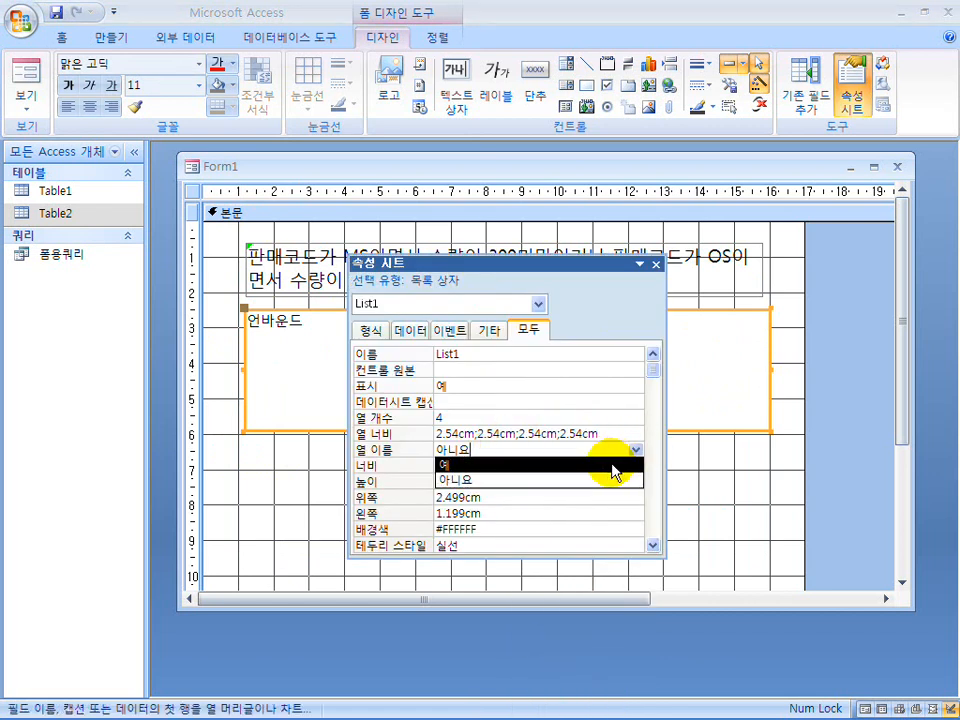
left_click(618, 462)
left_click(656, 266)
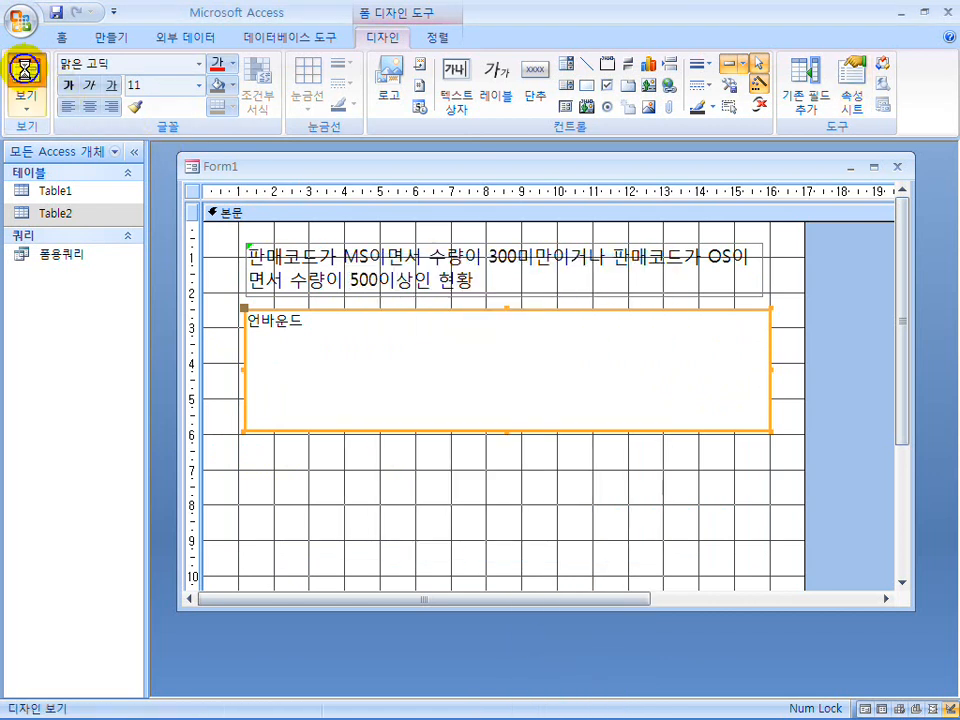
Preview the form and compare its title and list box columns with the sample in the 한글 document.
left_click(26, 68)
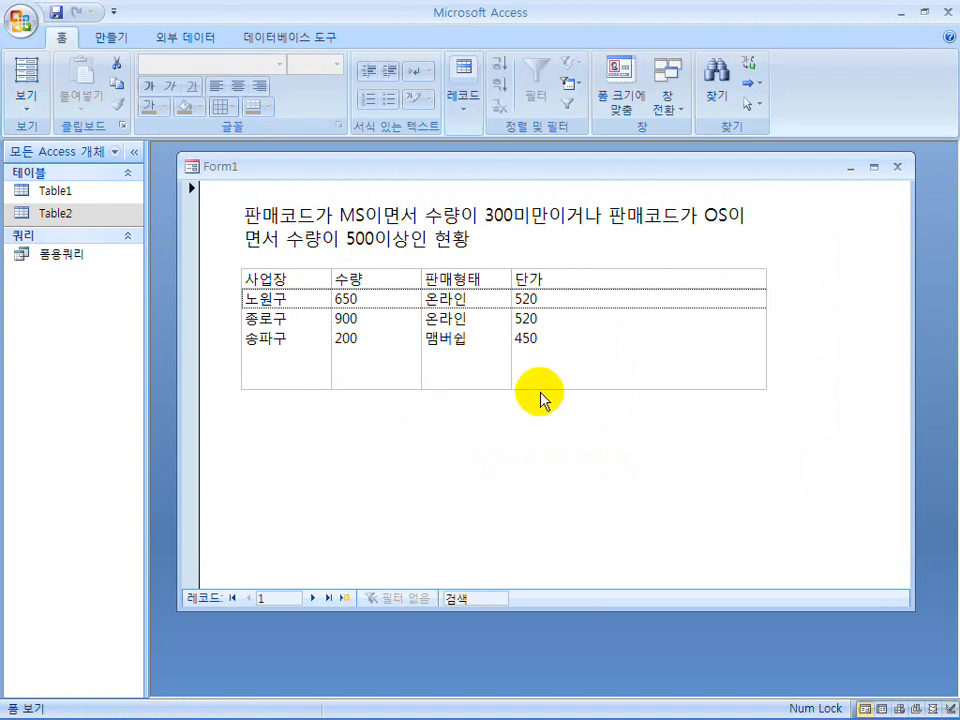
double_click(439, 14)
left_click_drag(476, 185, 481, 313)
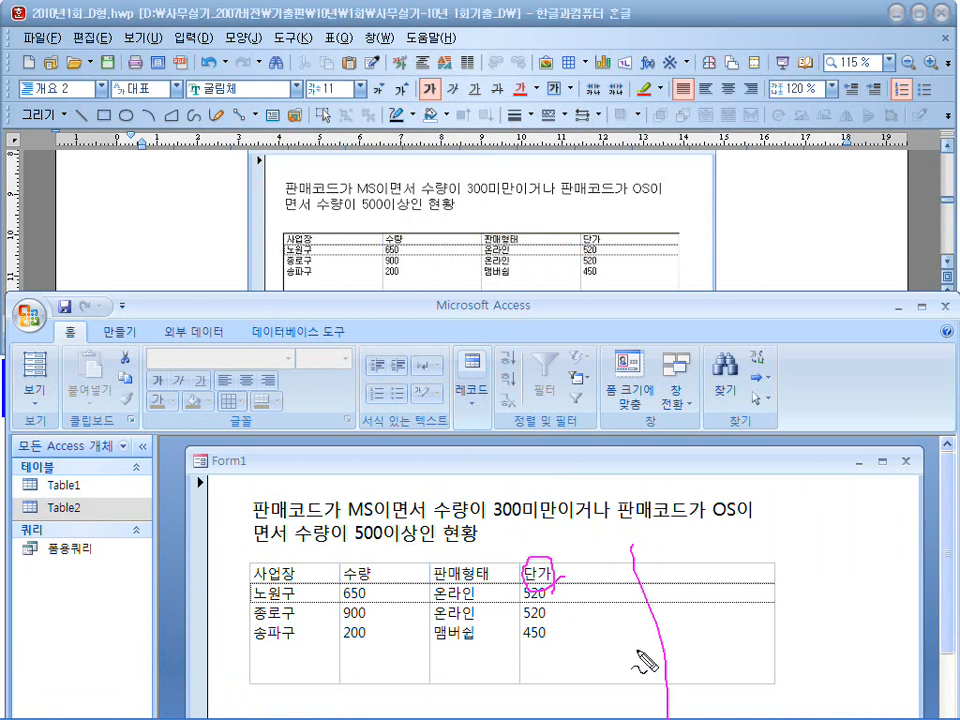
key("Escape")
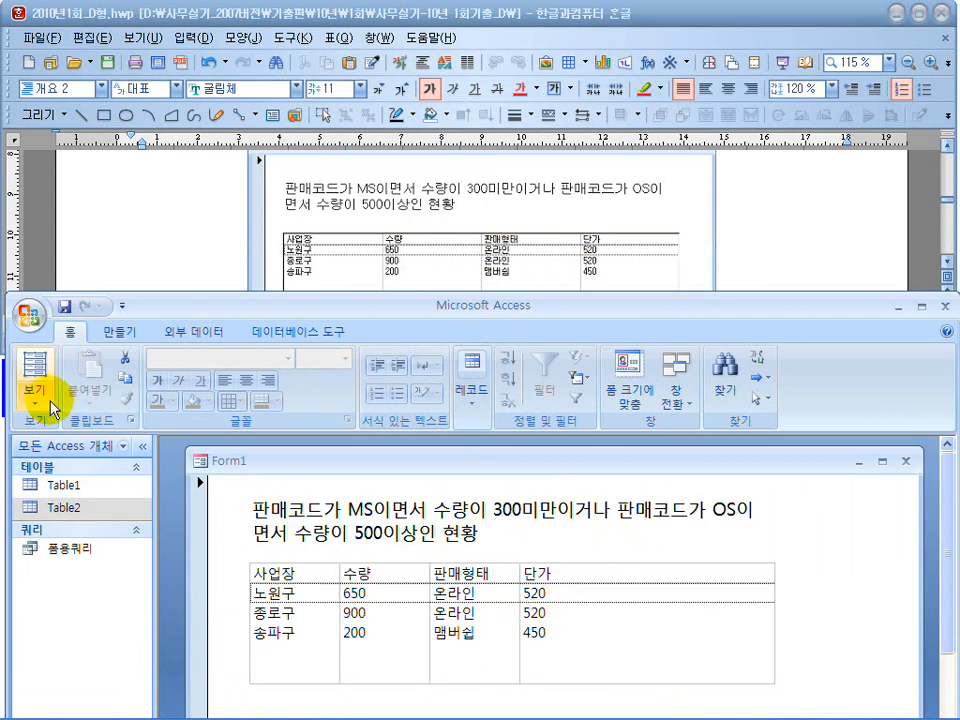
Narrow the list box from both sides to about 12.3 cm in design view and preview the form.
left_click(27, 390)
left_click(176, 630)
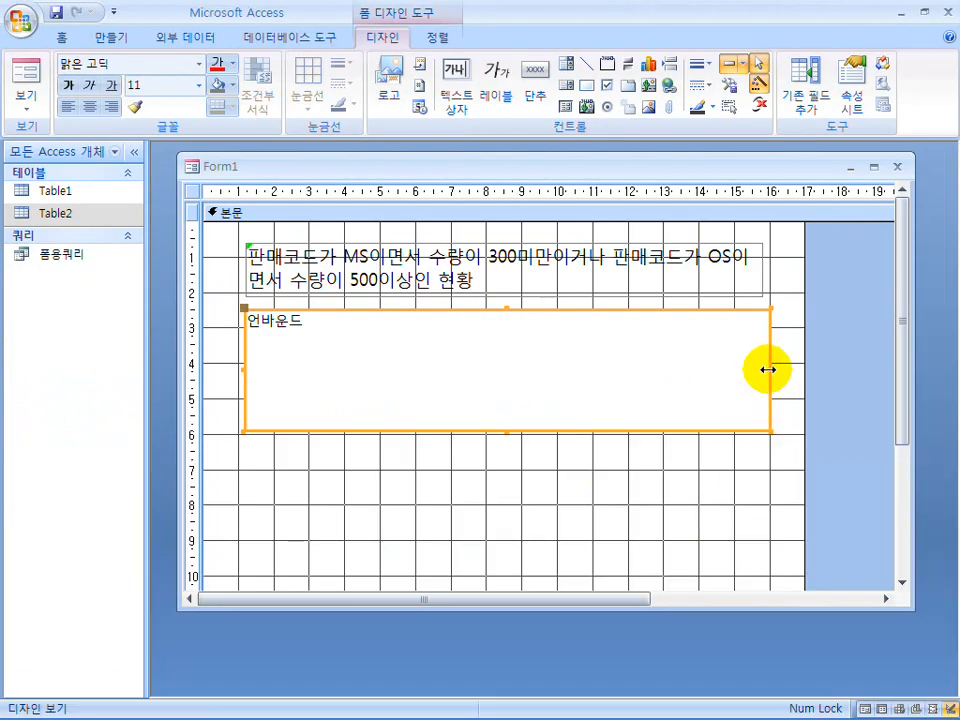
left_click_drag(767, 370, 728, 368)
left_click_drag(243, 367, 290, 366)
left_click(27, 62)
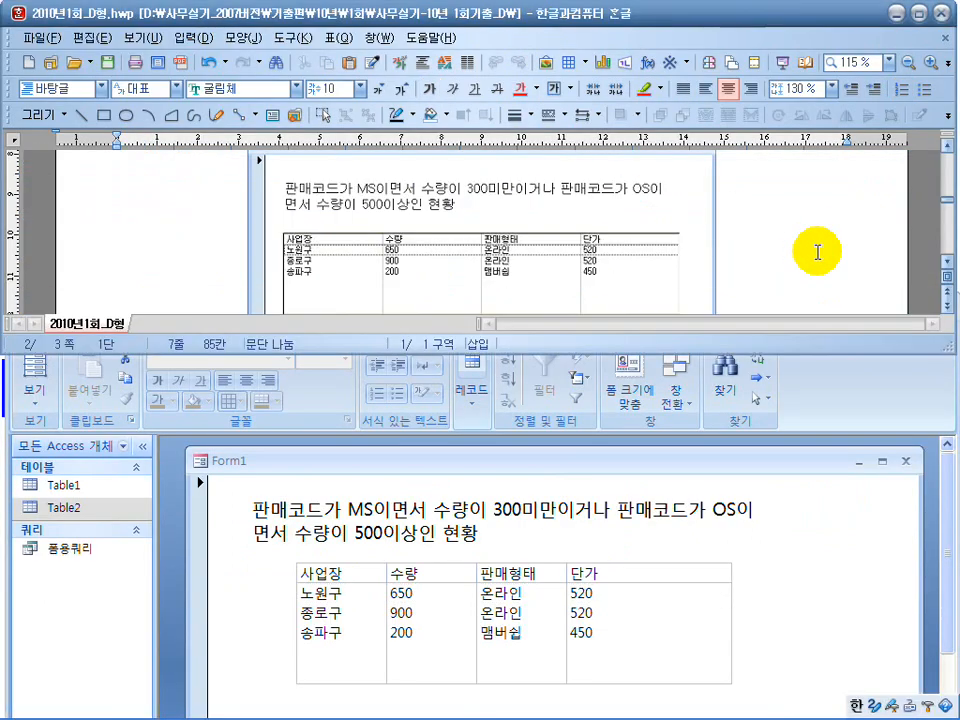
Add a label reading 리스트박스 조회시 작성문 SQL문 beneath the list box in design view.
scroll(814, 251, "down", 2)
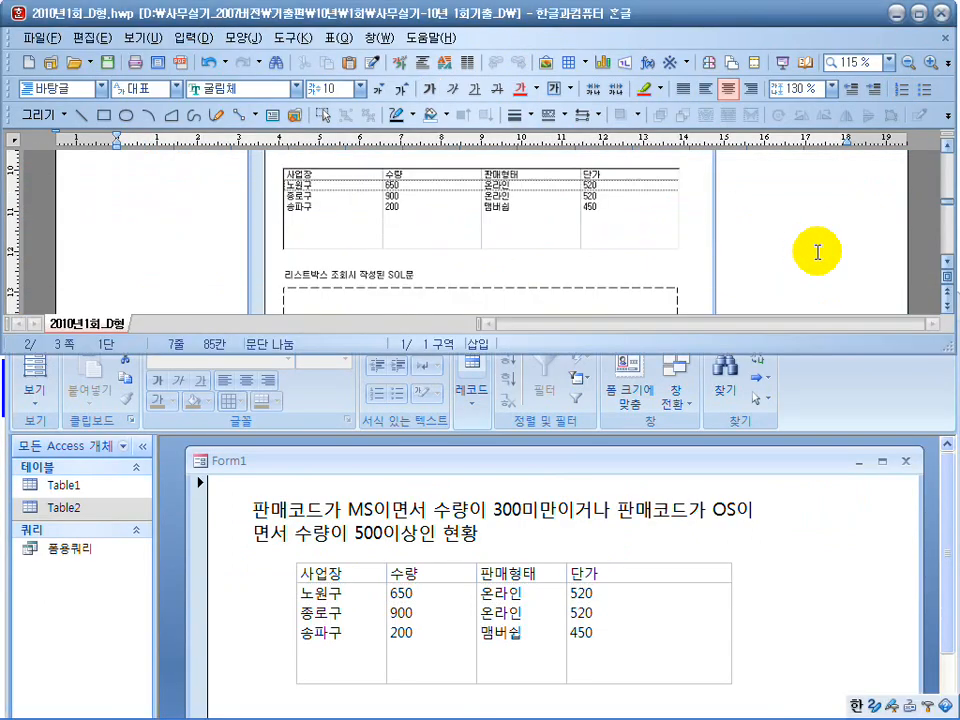
left_click(781, 527)
left_click(34, 392)
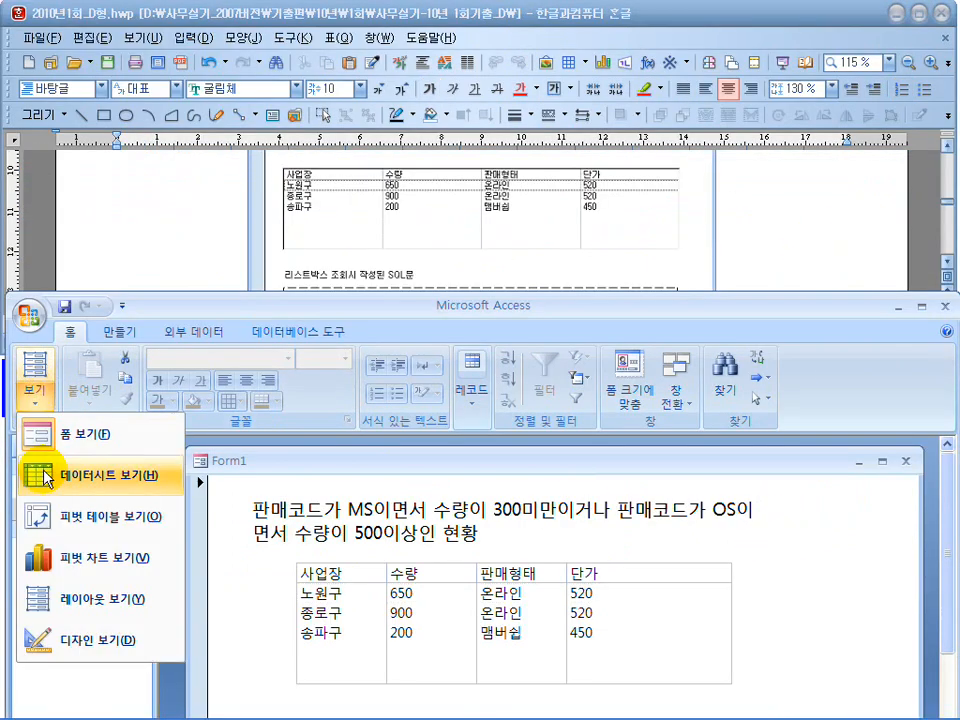
left_click(78, 640)
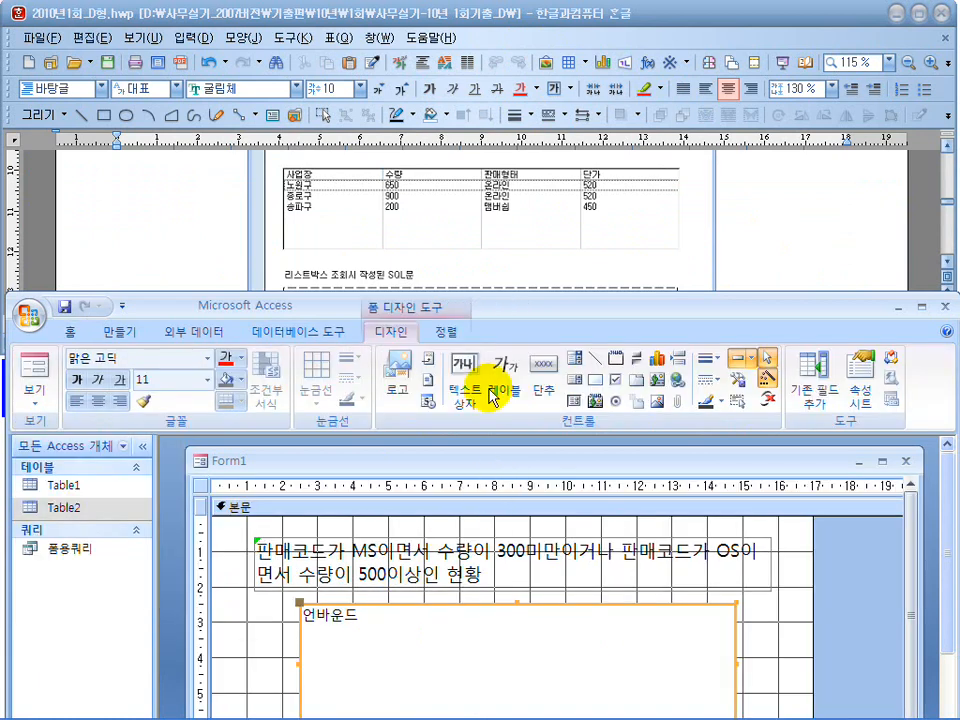
double_click(508, 311)
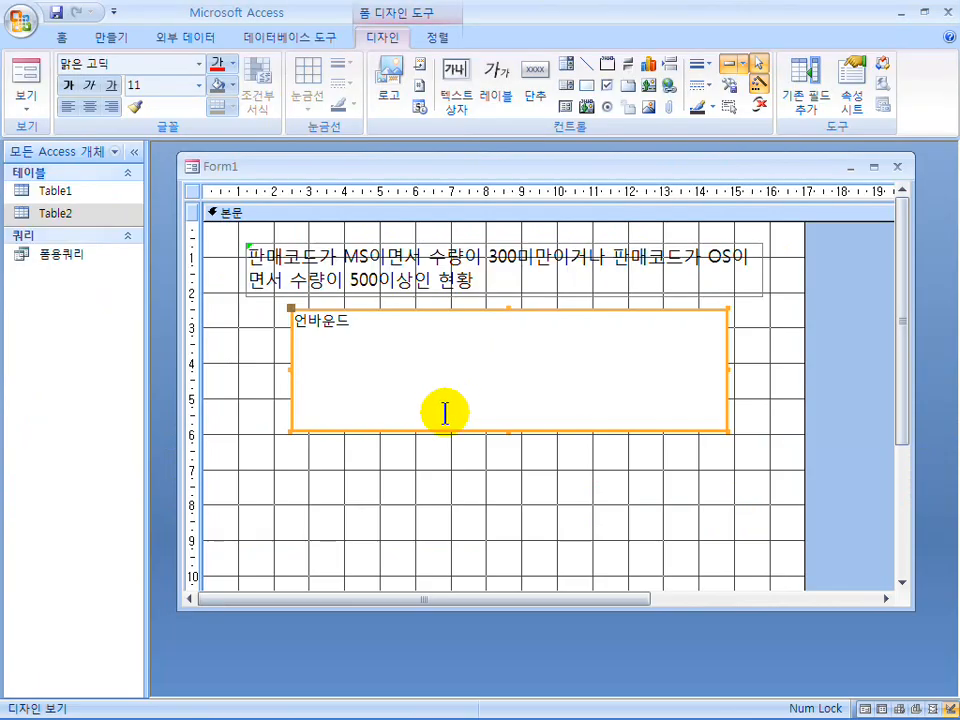
left_click(486, 88)
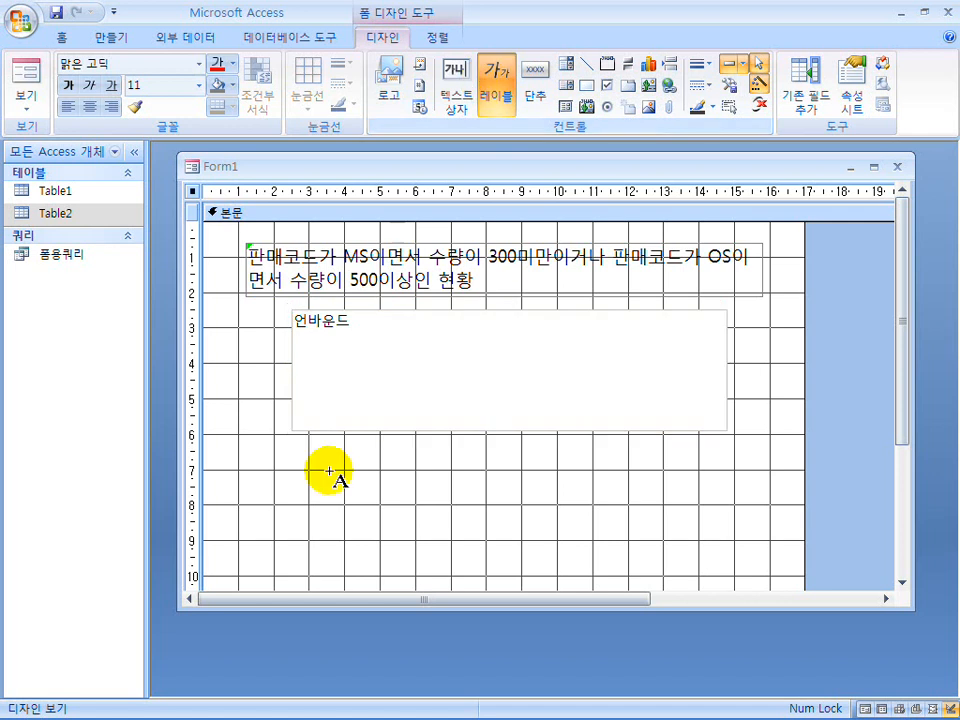
left_click(247, 451)
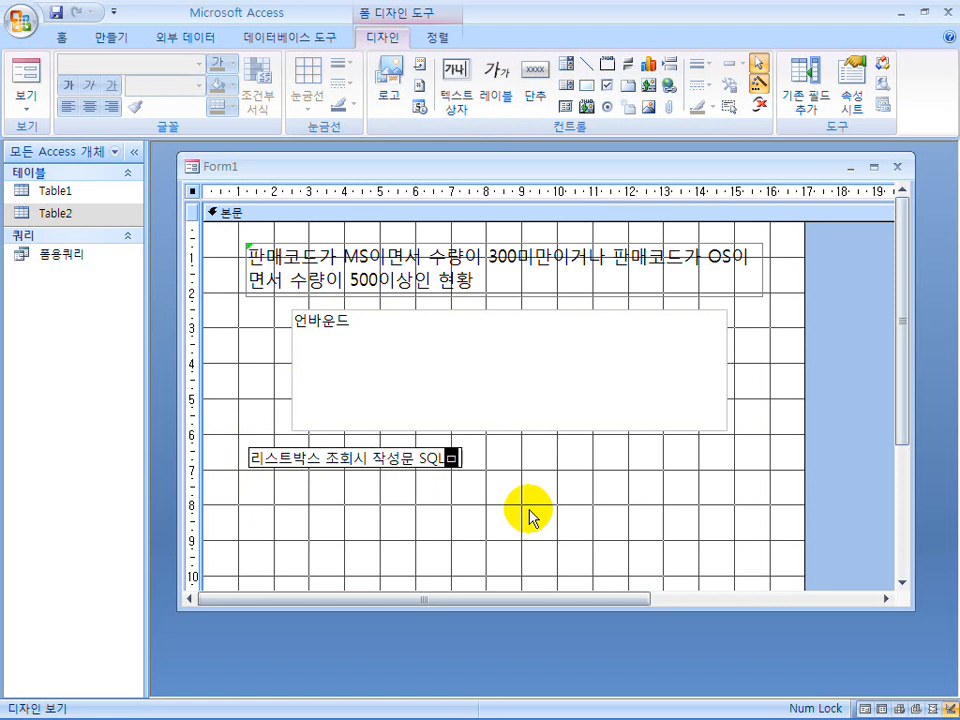
left_click(529, 515)
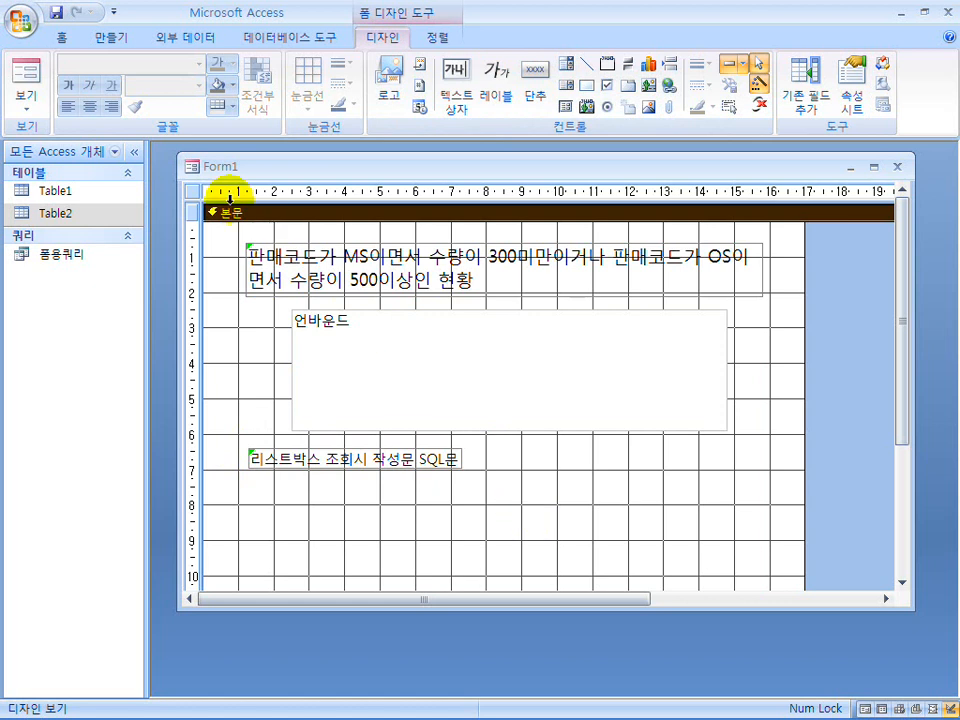
Copy the whole SQL statement from the SQL view of 폼용쿼리, close the query, and paste the statement onto the form.
double_click(58, 256)
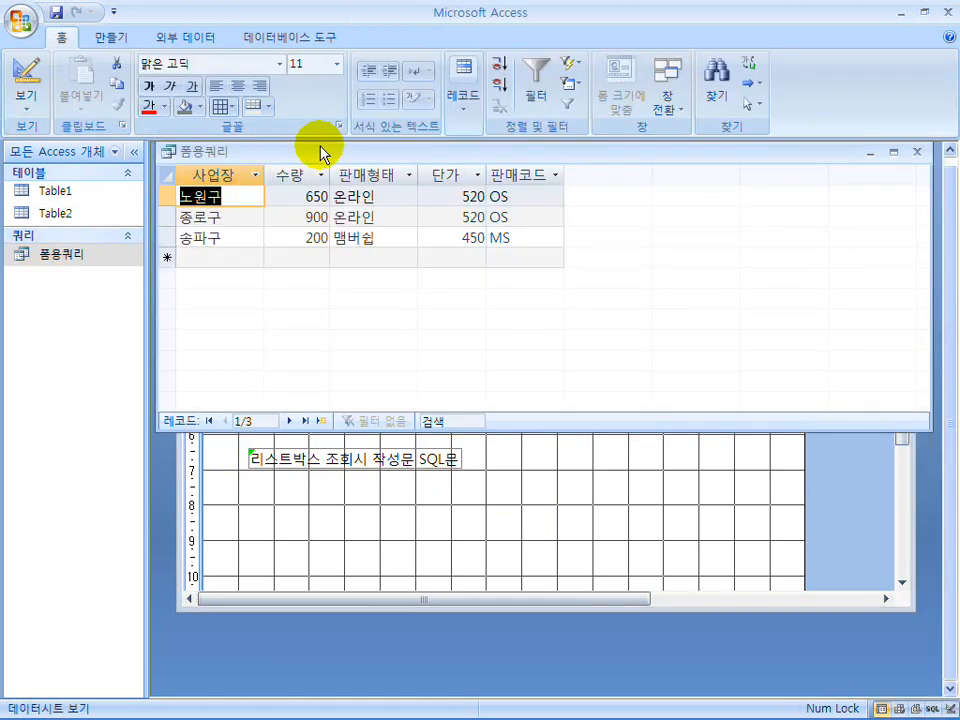
right_click(318, 148)
left_click(366, 248)
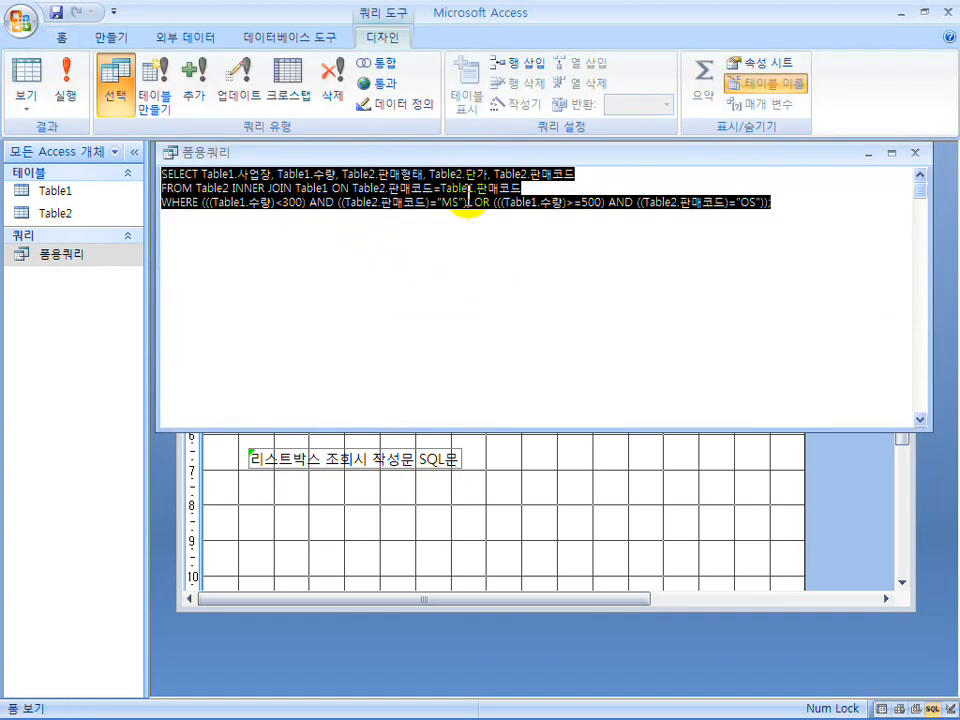
left_click(915, 153)
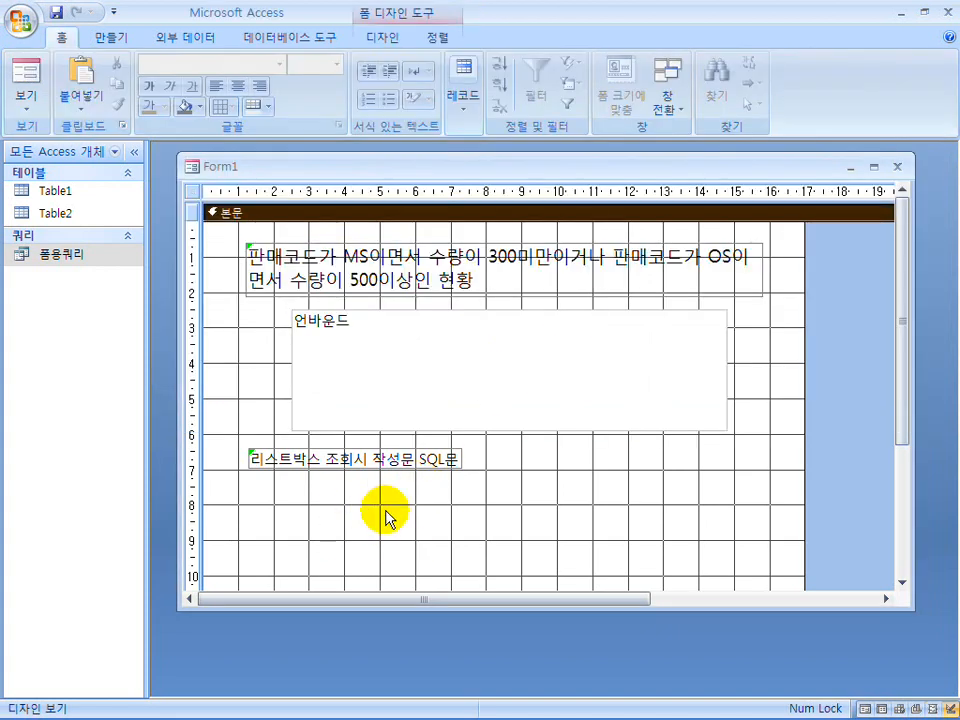
key("ctrl+v")
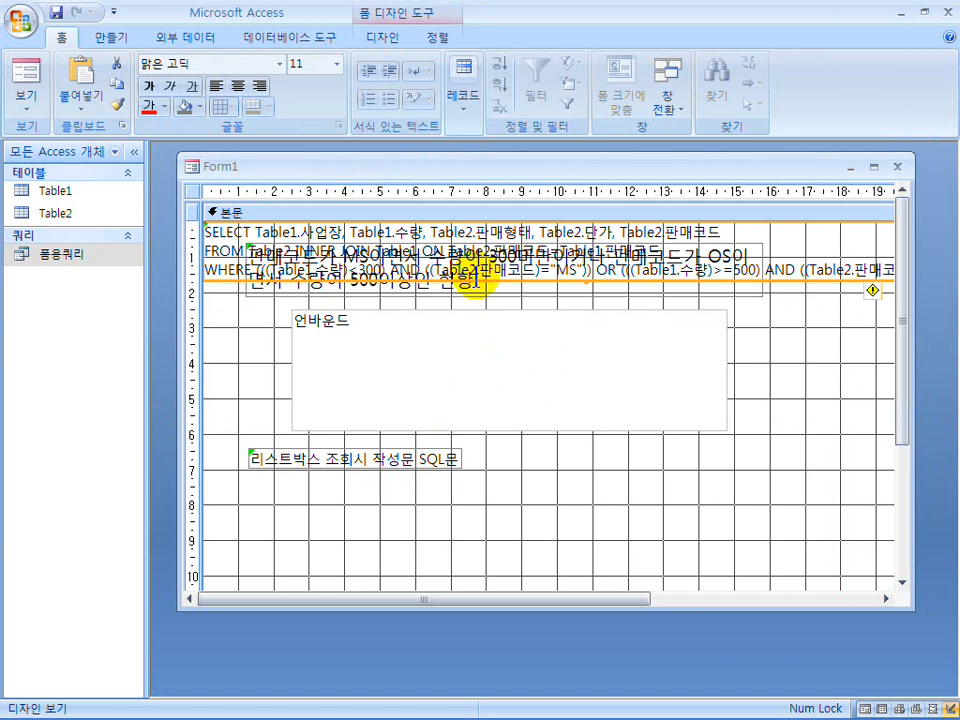
Move the pasted SQL label under the 리스트박스 조회시 작성문 SQL문 label and resize it to about 14.5 cm wide.
left_click_drag(478, 285, 508, 540)
left_click_drag(237, 512, 521, 520)
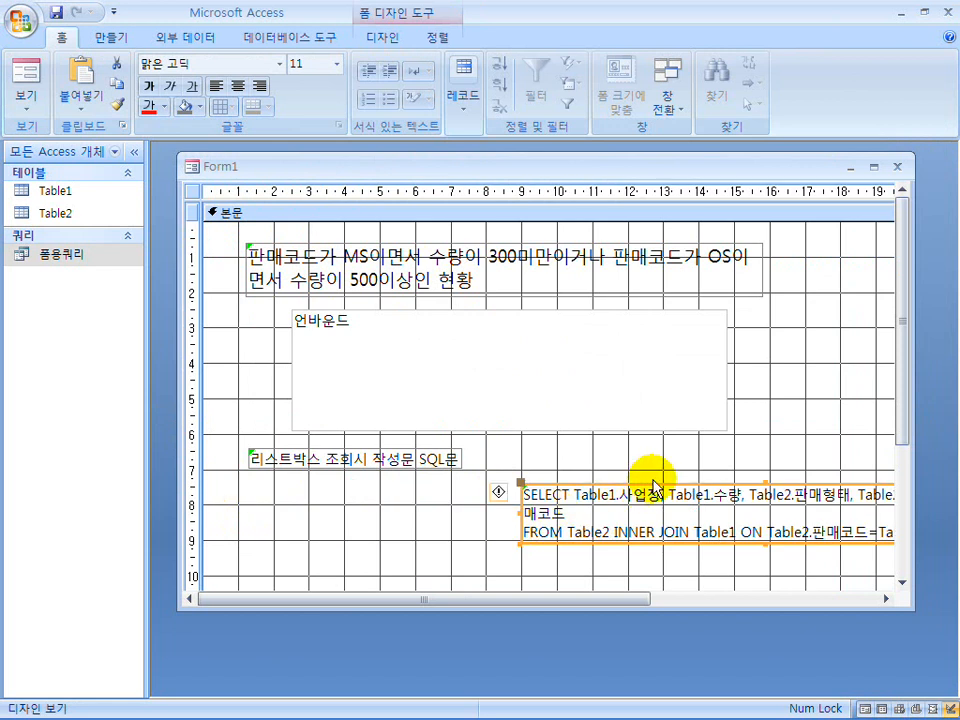
left_click(652, 487)
left_click_drag(606, 482, 414, 489)
left_click(662, 478)
left_click_drag(662, 484, 395, 487)
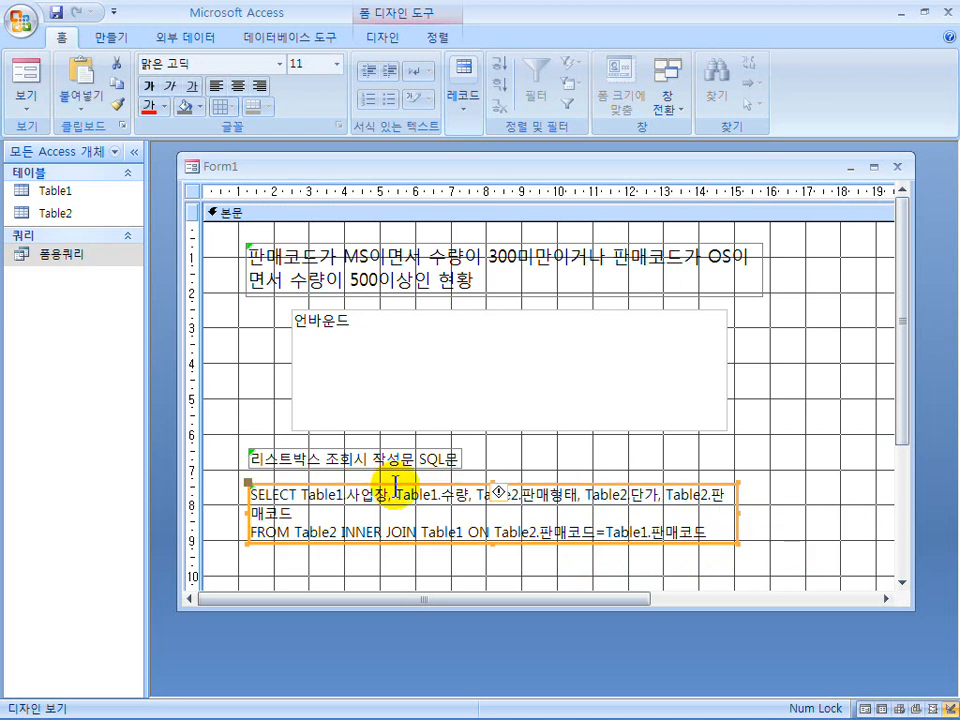
left_click(738, 512)
left_click(760, 511)
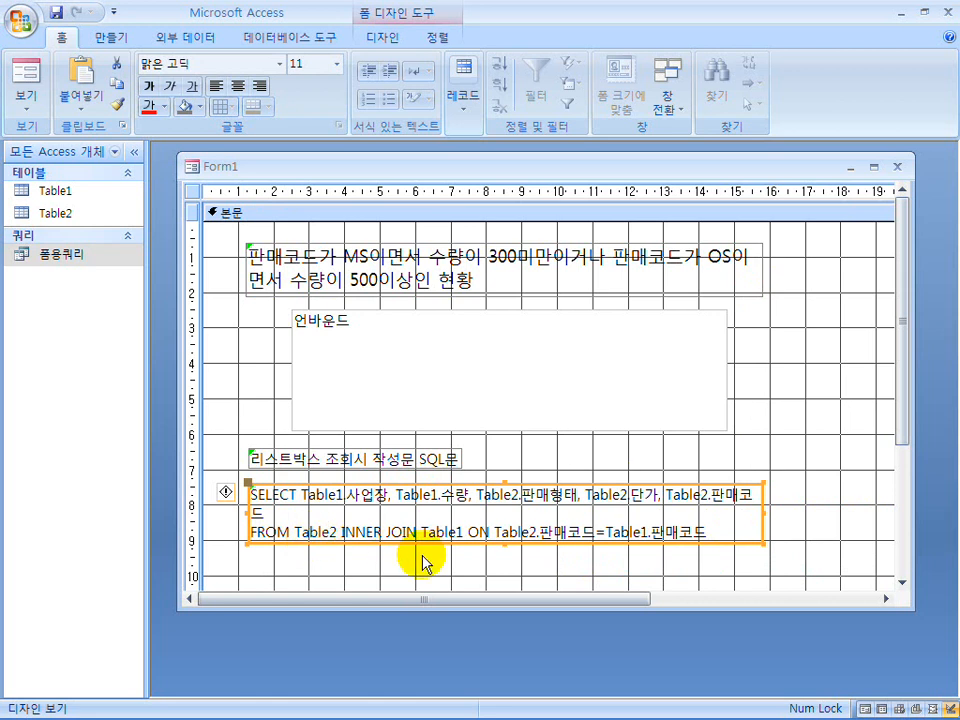
Make the SQL label about 3 cm high to fit the whole statement, enlarging the form window for room.
left_click_drag(505, 541, 501, 573)
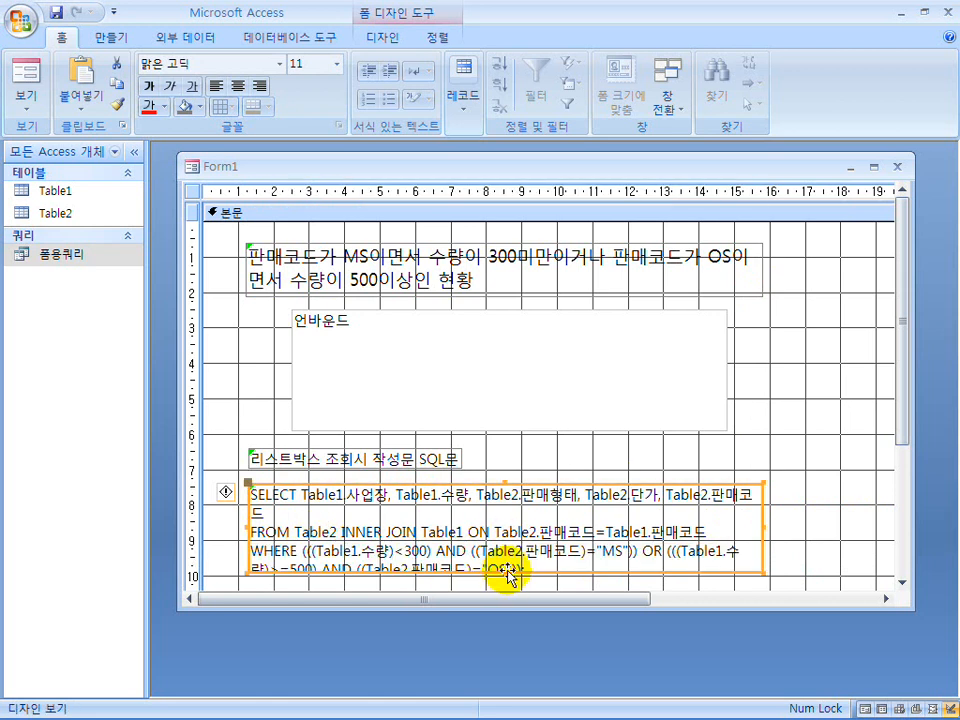
left_click_drag(912, 604, 909, 681)
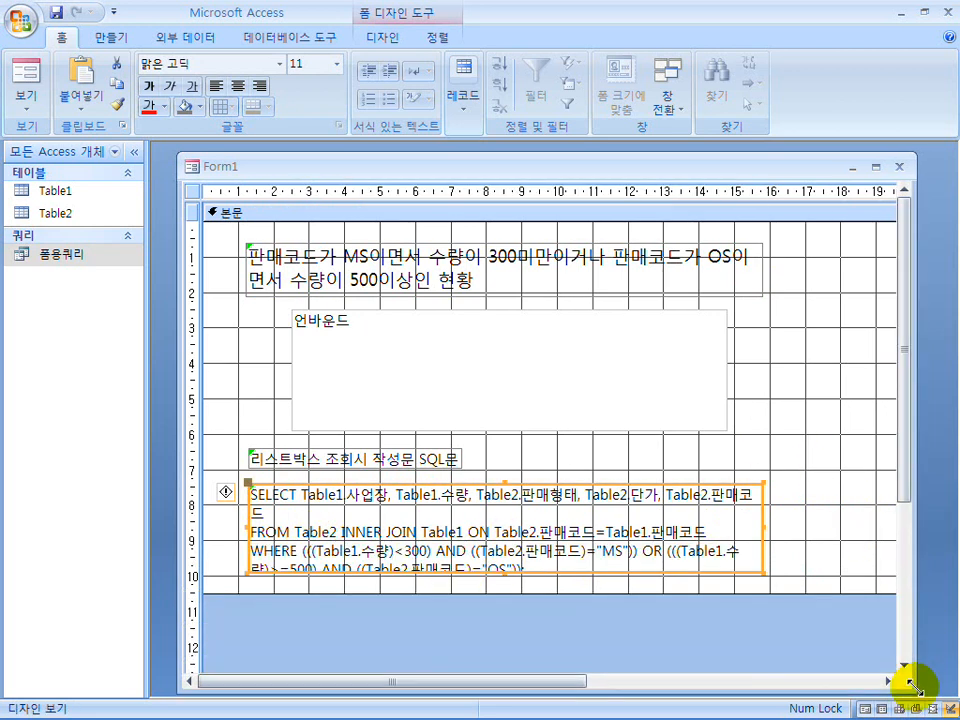
left_click_drag(506, 591, 508, 626)
left_click(506, 575)
left_click_drag(497, 574, 510, 597)
left_click(505, 610)
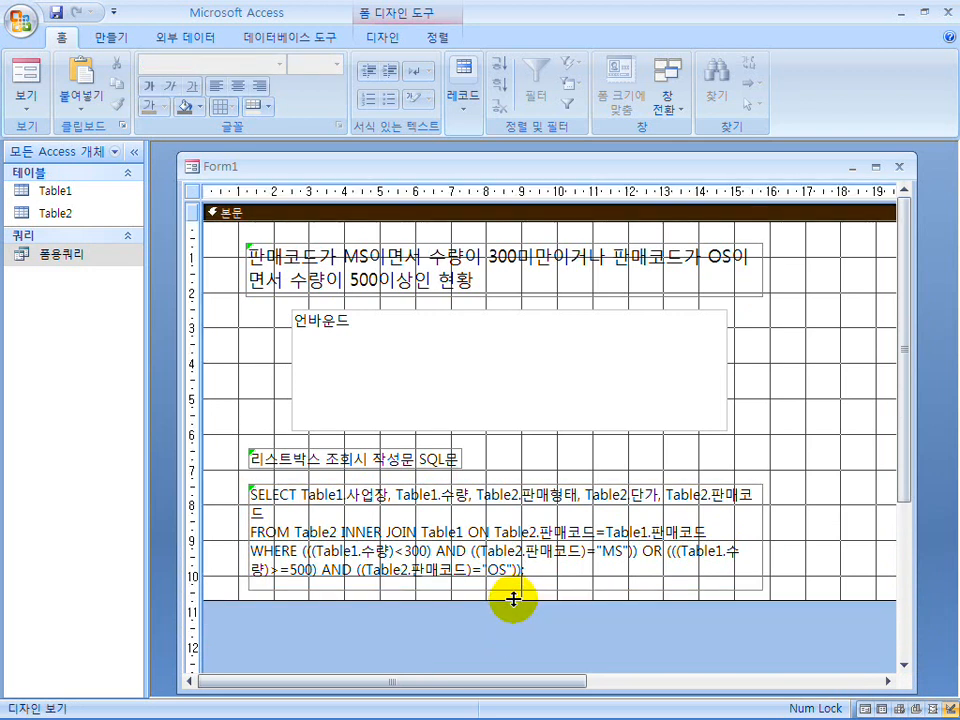
Set the SQL label's border style (테두리 스타일) to 점선 and close the property sheet.
left_click(268, 490)
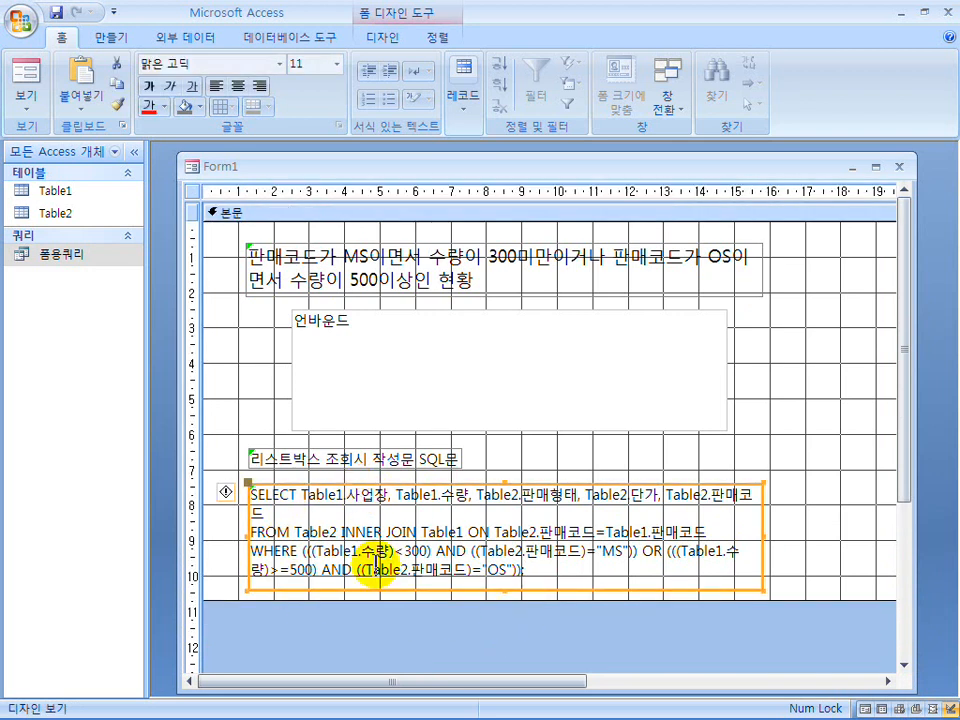
right_click(558, 484)
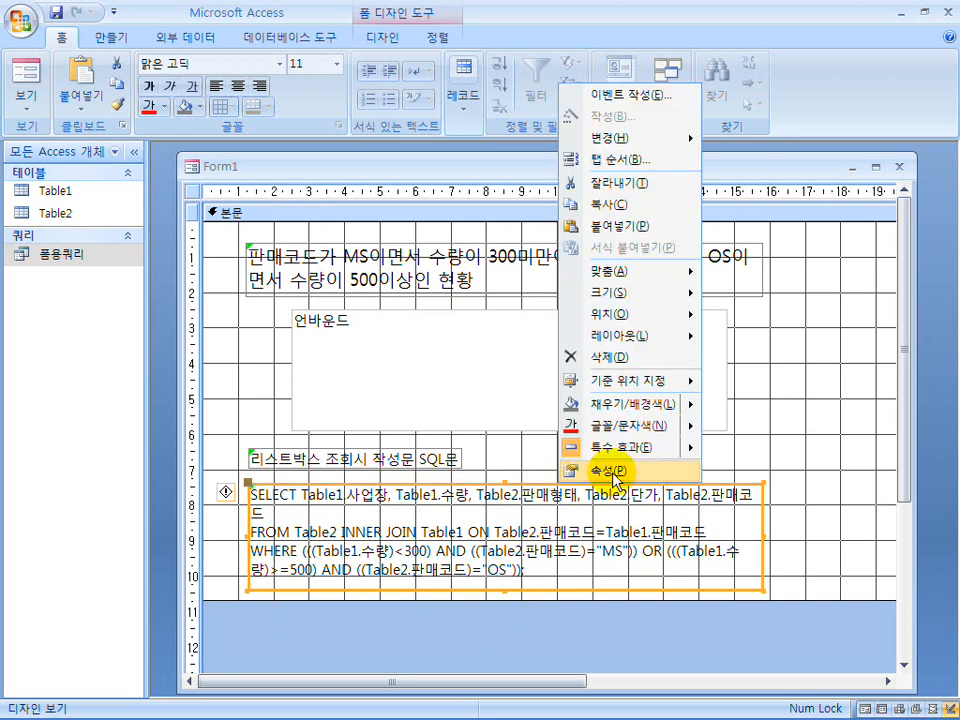
left_click(616, 472)
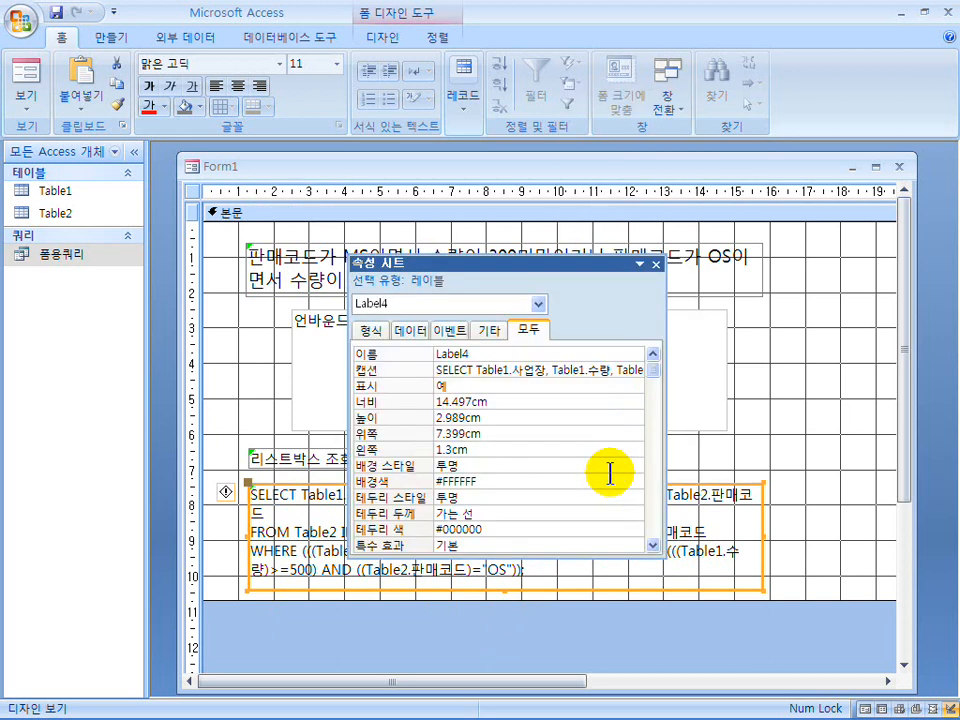
left_click(510, 468)
left_click(636, 466)
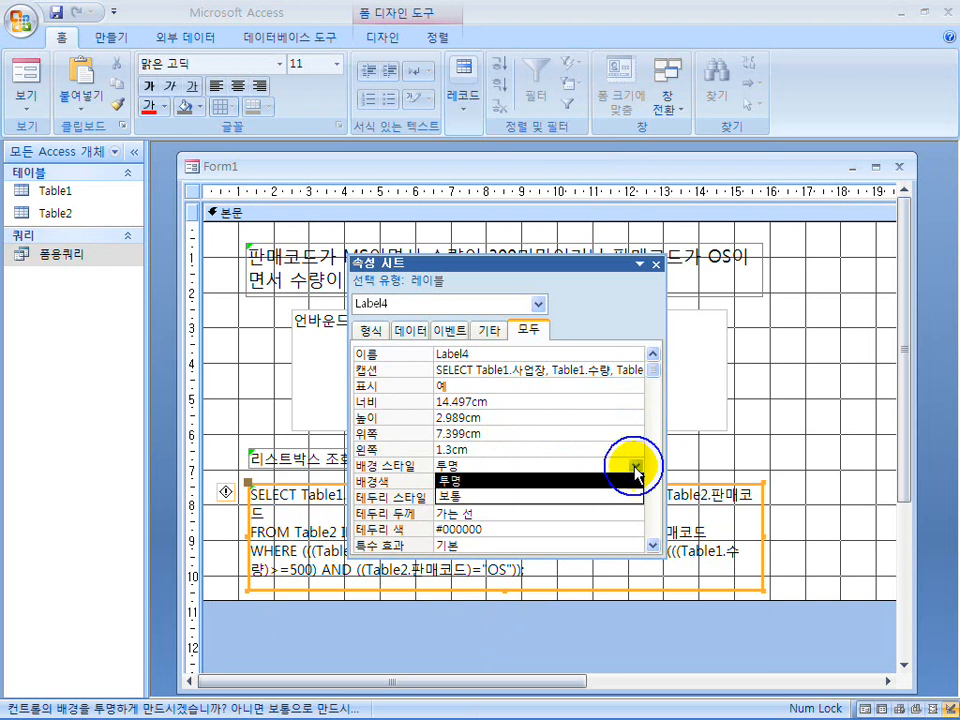
left_click(636, 466)
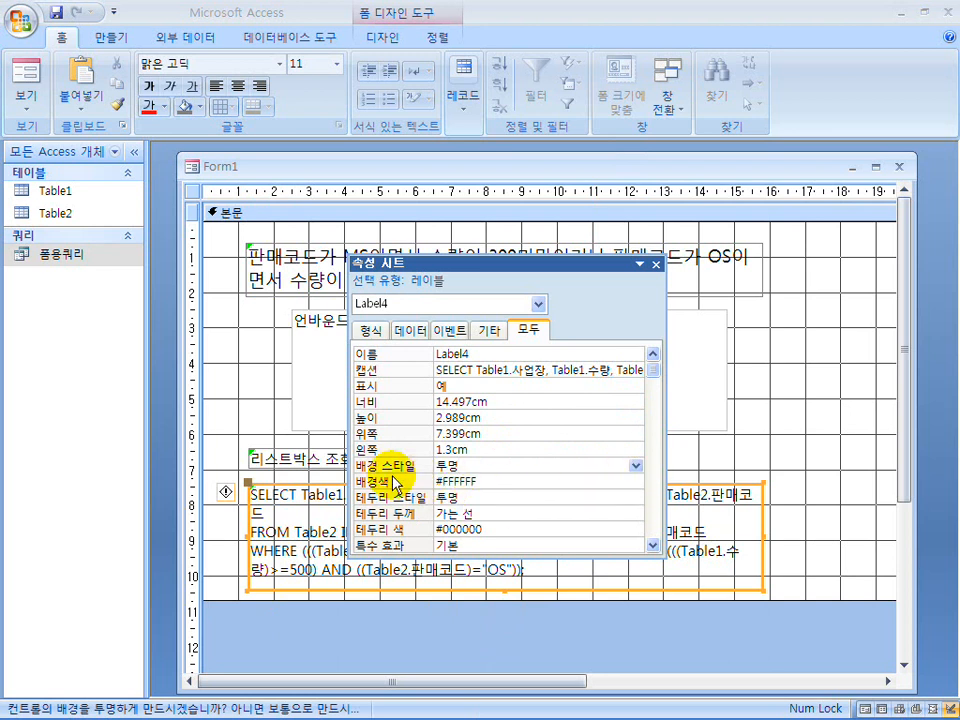
left_click(466, 497)
left_click(634, 497)
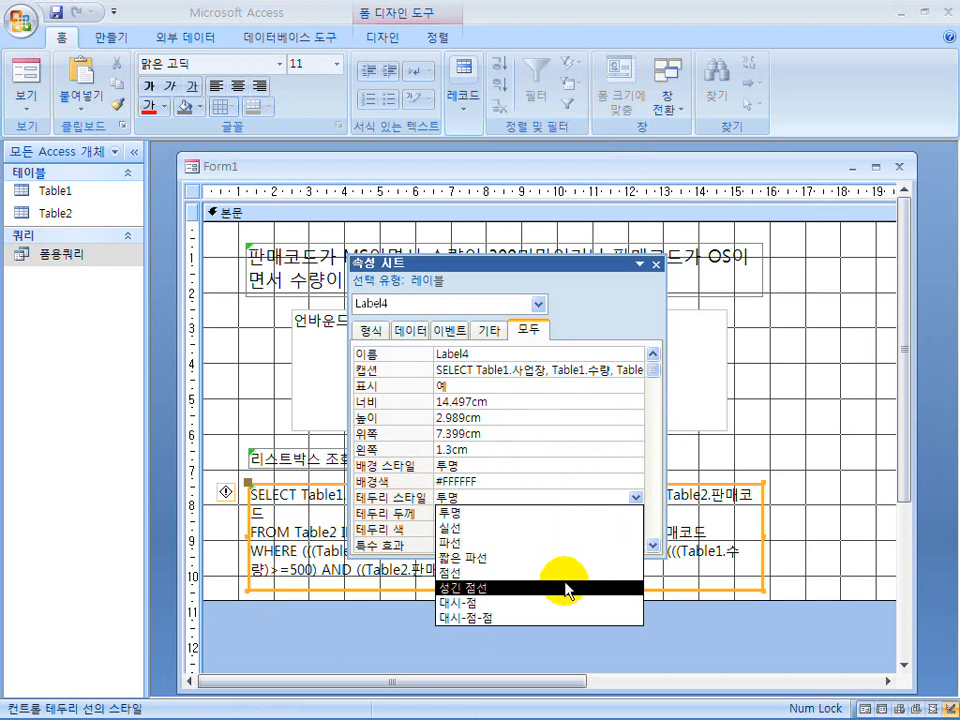
left_click(568, 574)
left_click(655, 265)
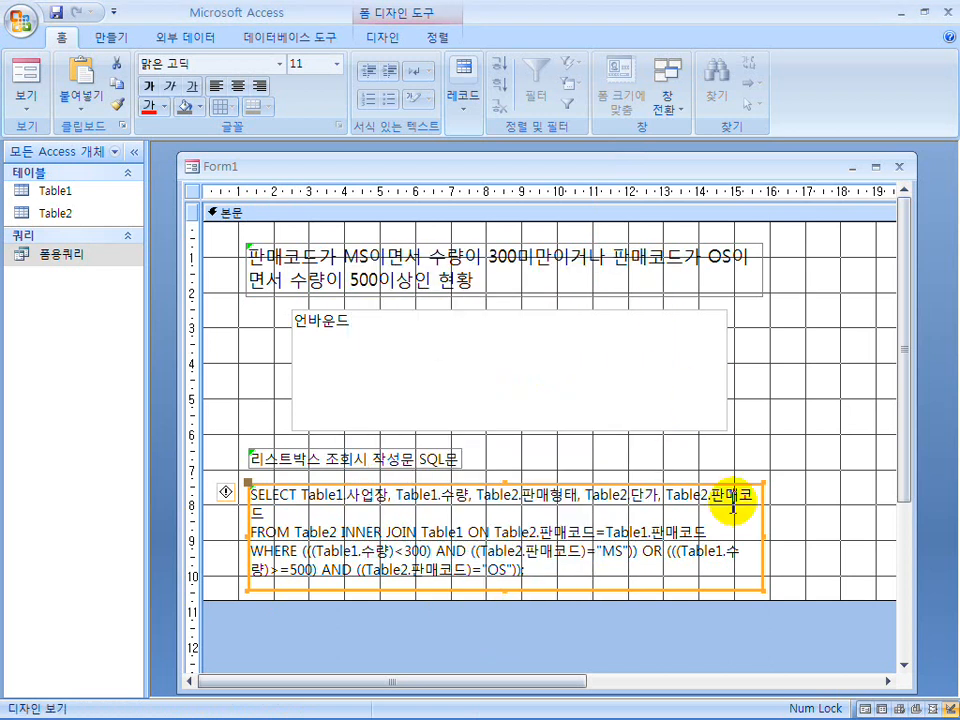
Reduce the form's body width to about 17 cm and narrow the form window to fit it.
left_click_drag(565, 690, 749, 664)
left_click_drag(803, 342, 597, 340)
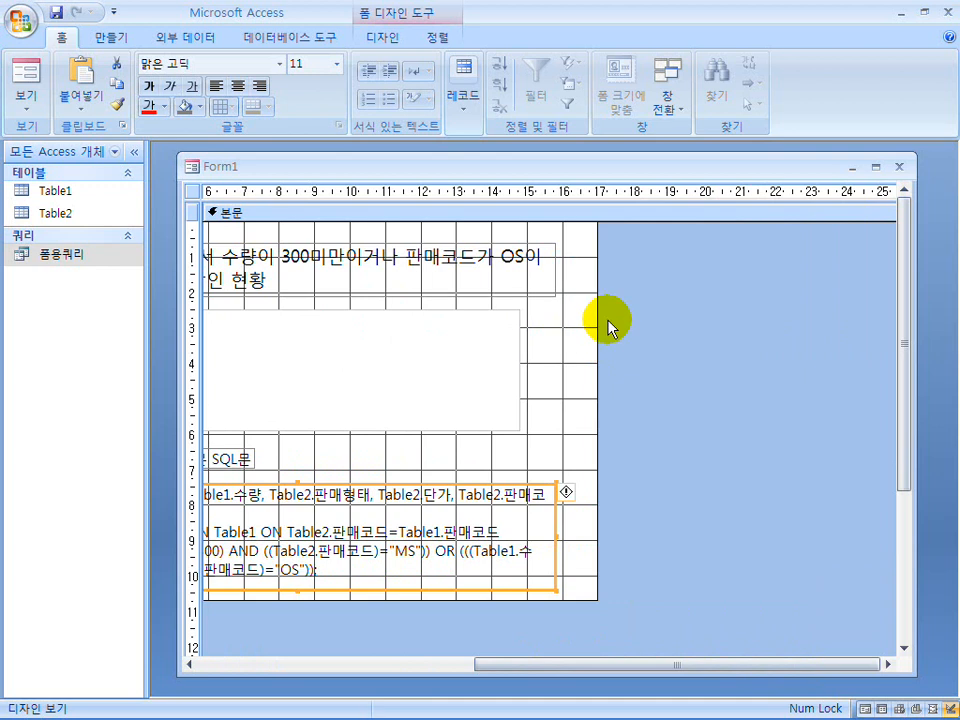
left_click_drag(686, 671, 362, 680)
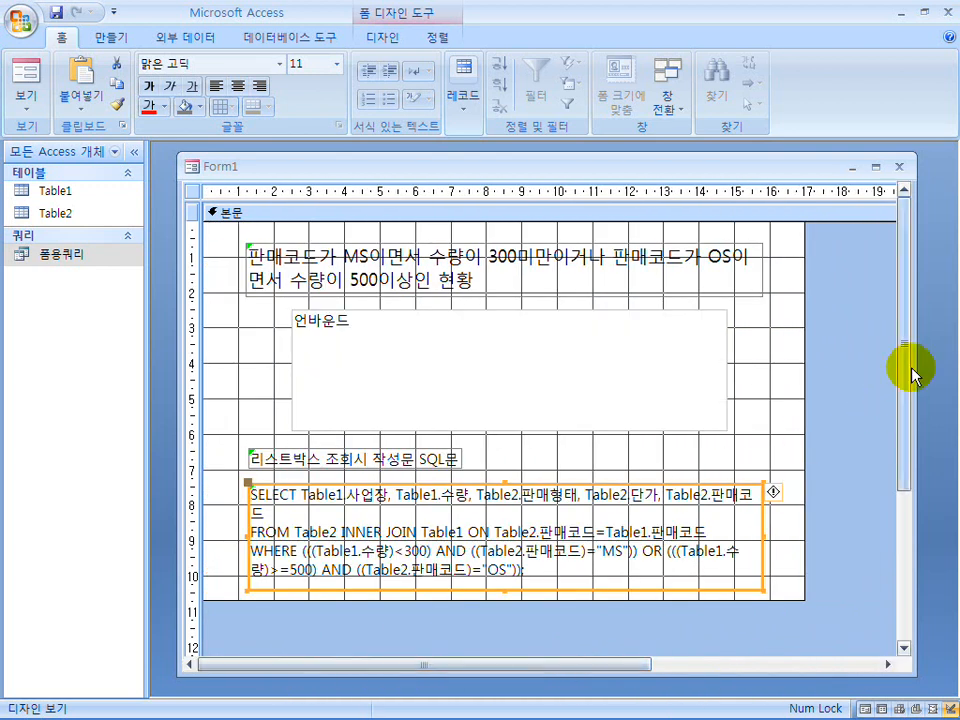
left_click_drag(911, 368, 827, 369)
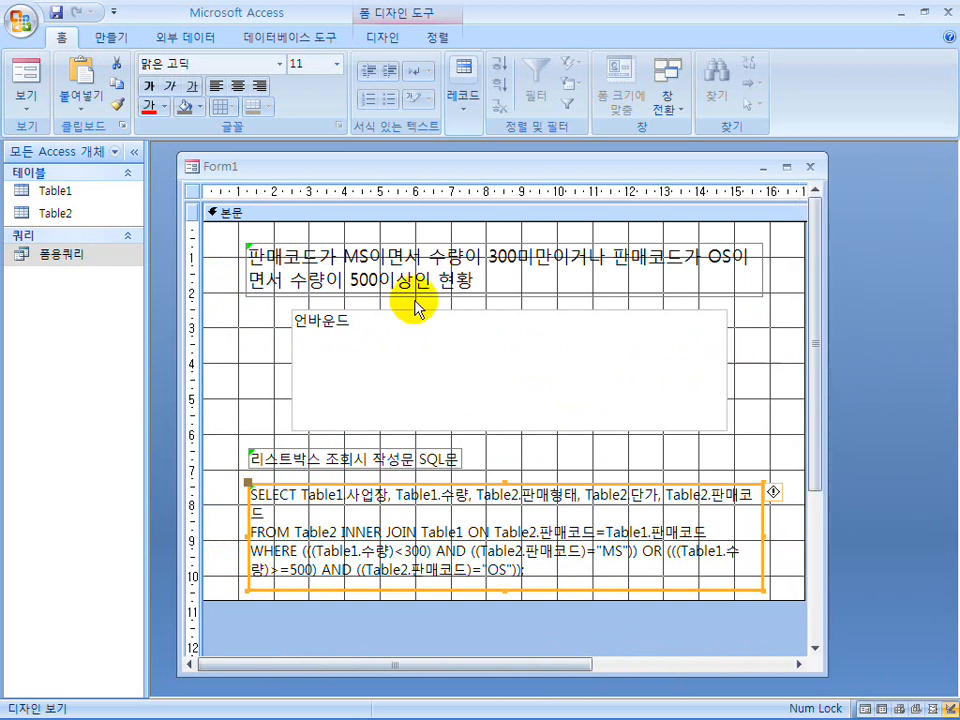
Preview the finished form, return to design view, and shorten the form window to fit the body.
left_click(28, 75)
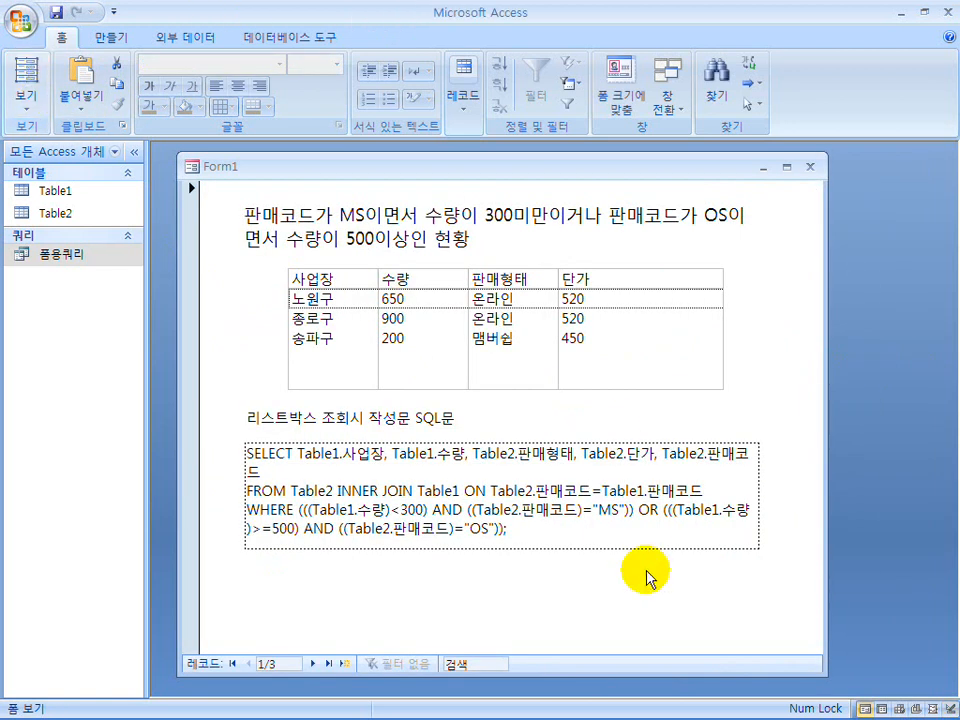
left_click(28, 106)
left_click(50, 348)
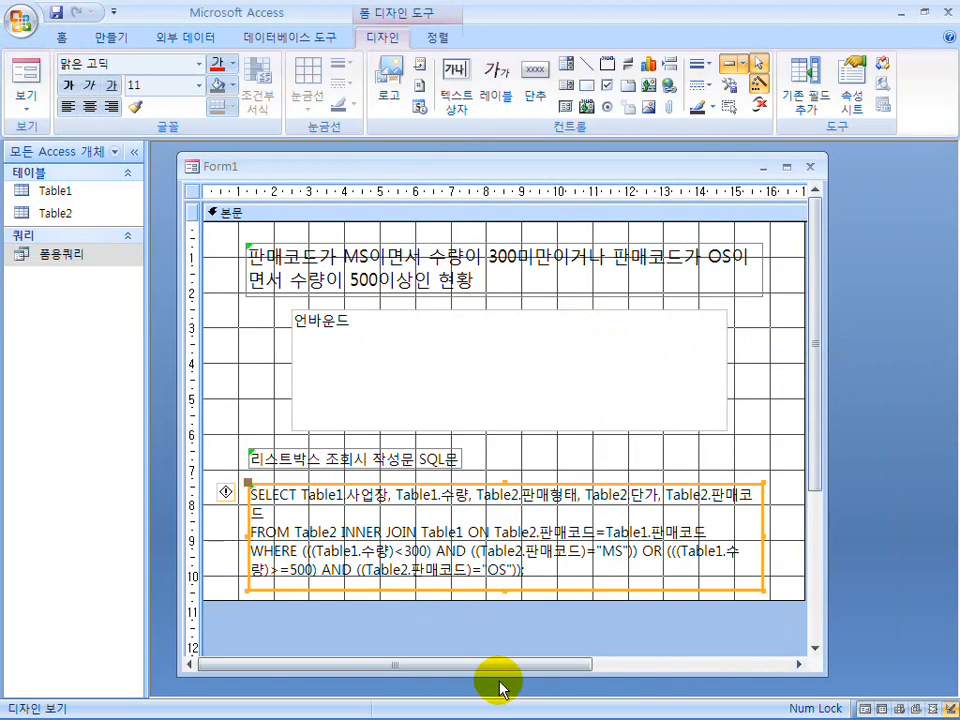
left_click_drag(503, 674, 508, 630)
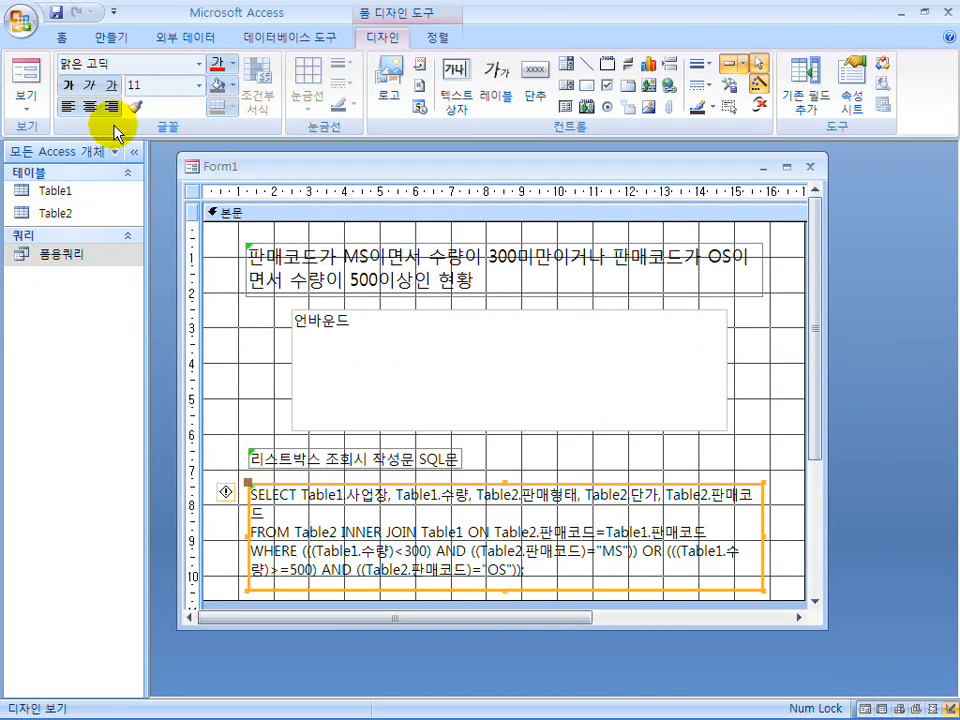
Save the form as 폼, check it in form view, and close it.
left_click(57, 14)
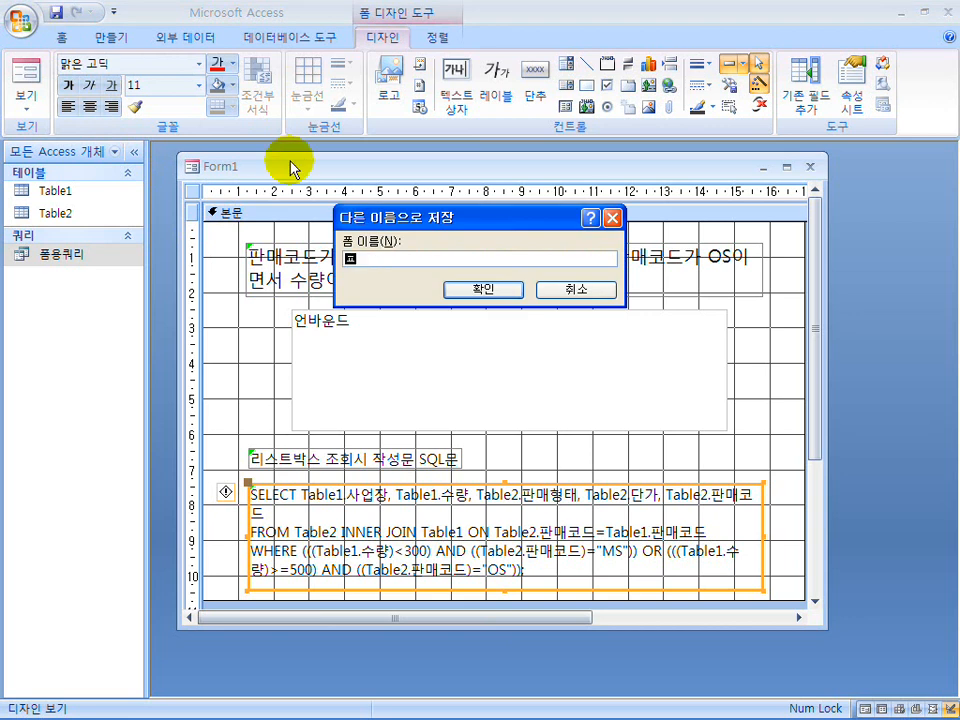
key("Return")
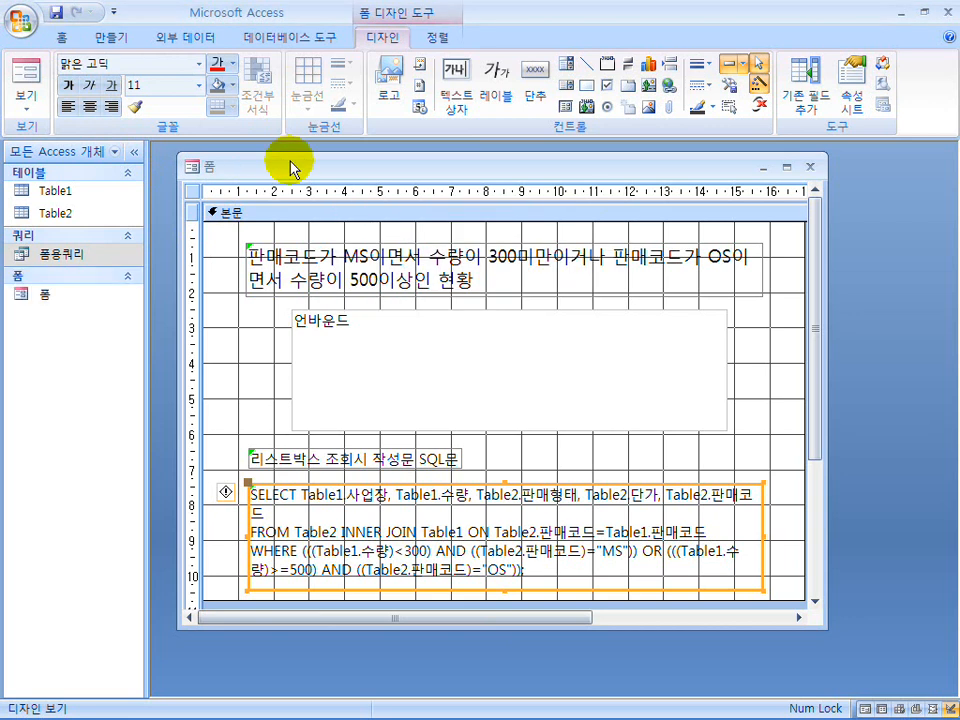
left_click(26, 78)
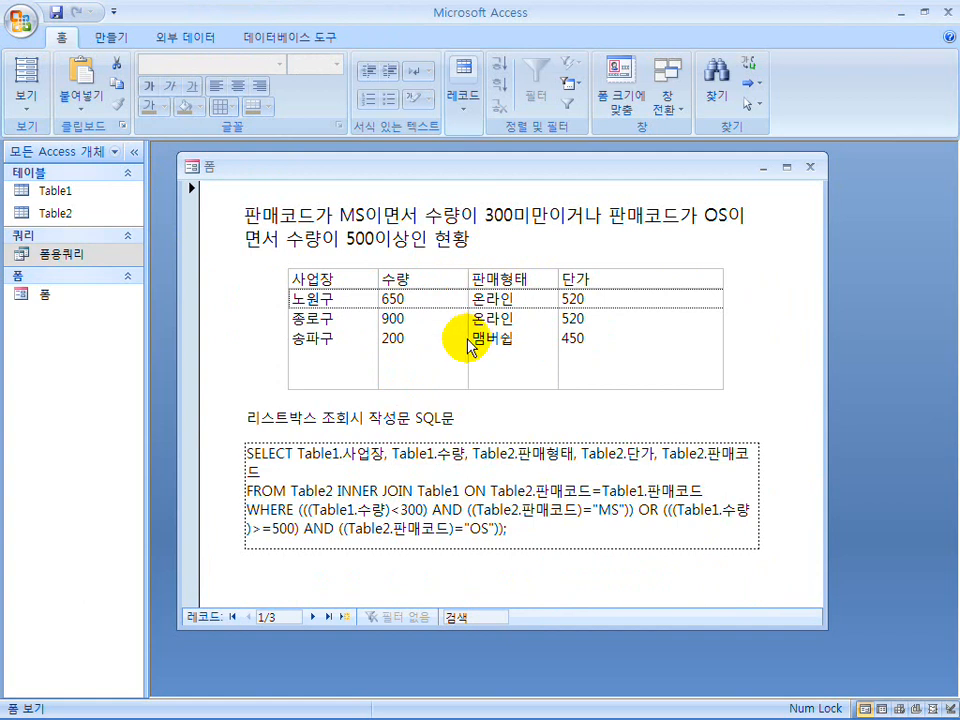
left_click(811, 167)
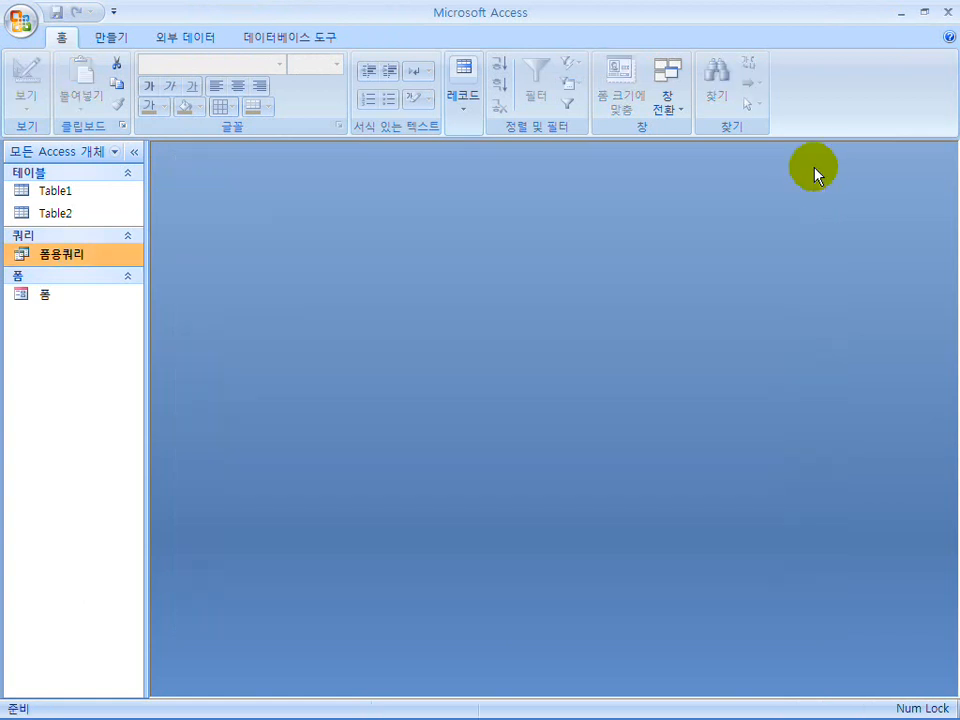
Restore the Access window to a smaller size and show the 도서판매 형태별 명세서 report sample in the Hangul exam document above it.
double_click(513, 17)
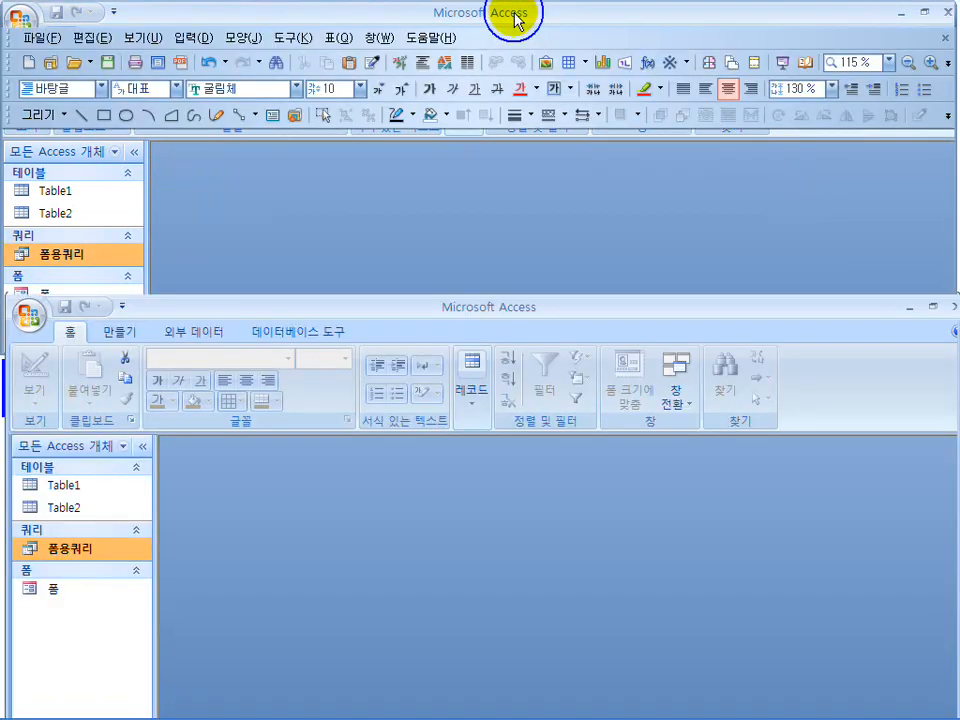
left_click(752, 236)
scroll(753, 236, "down", 5)
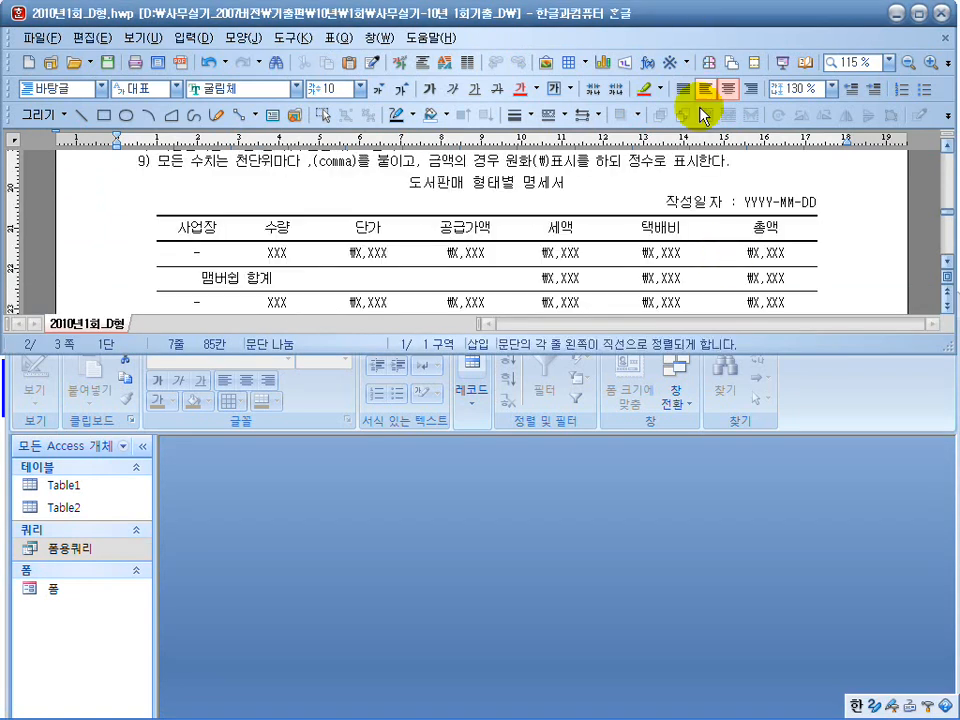
left_click(298, 588)
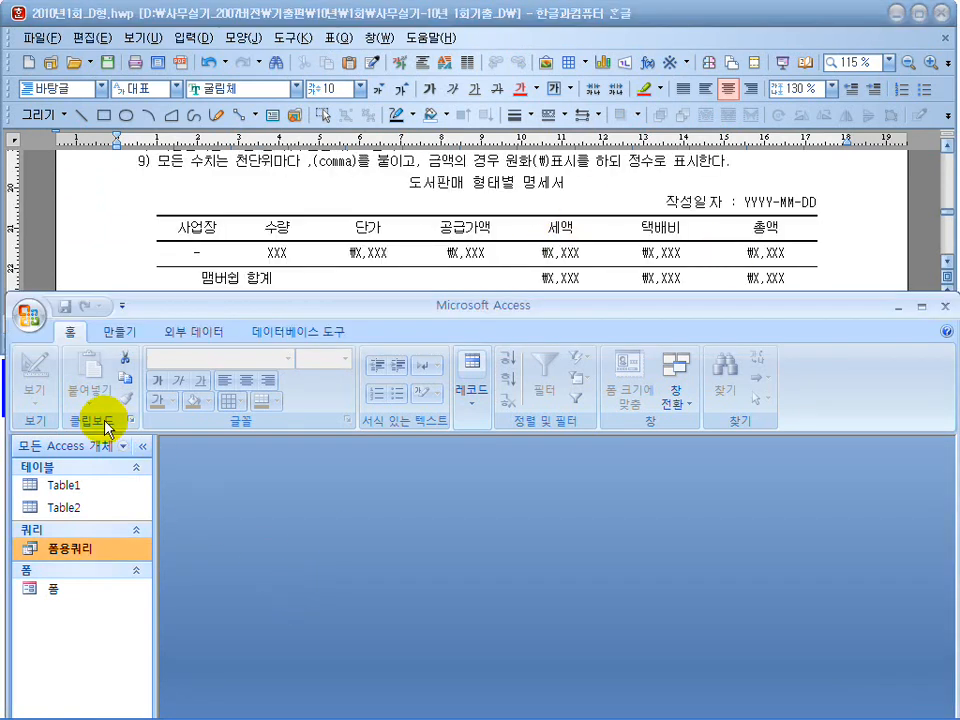
Create a new query in design view with Table1 and Table2 added.
left_click(121, 332)
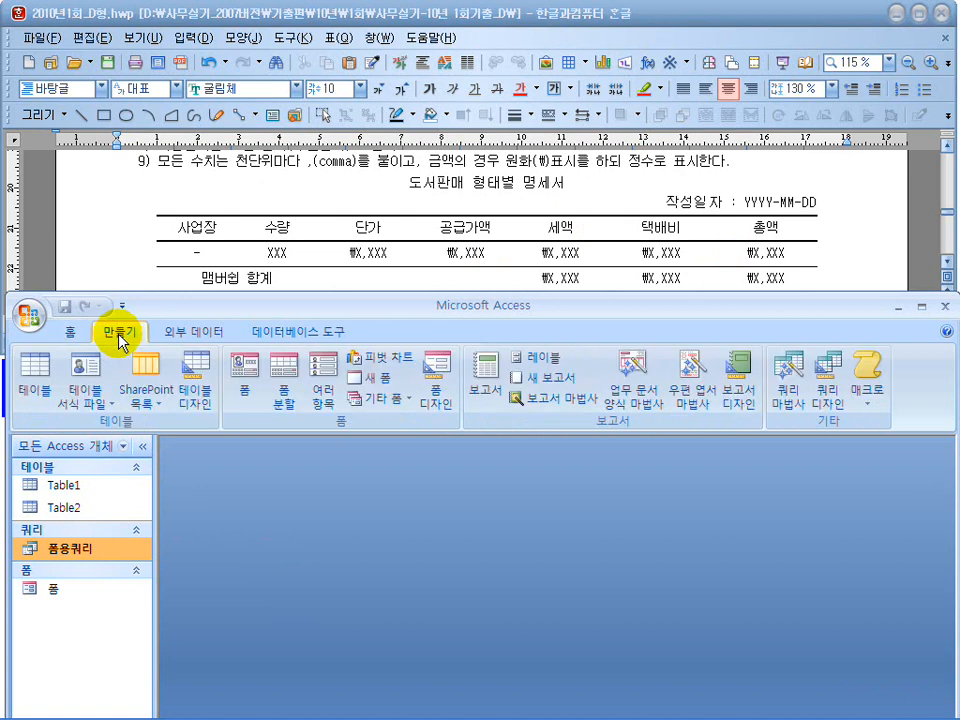
left_click(829, 378)
left_click(518, 701)
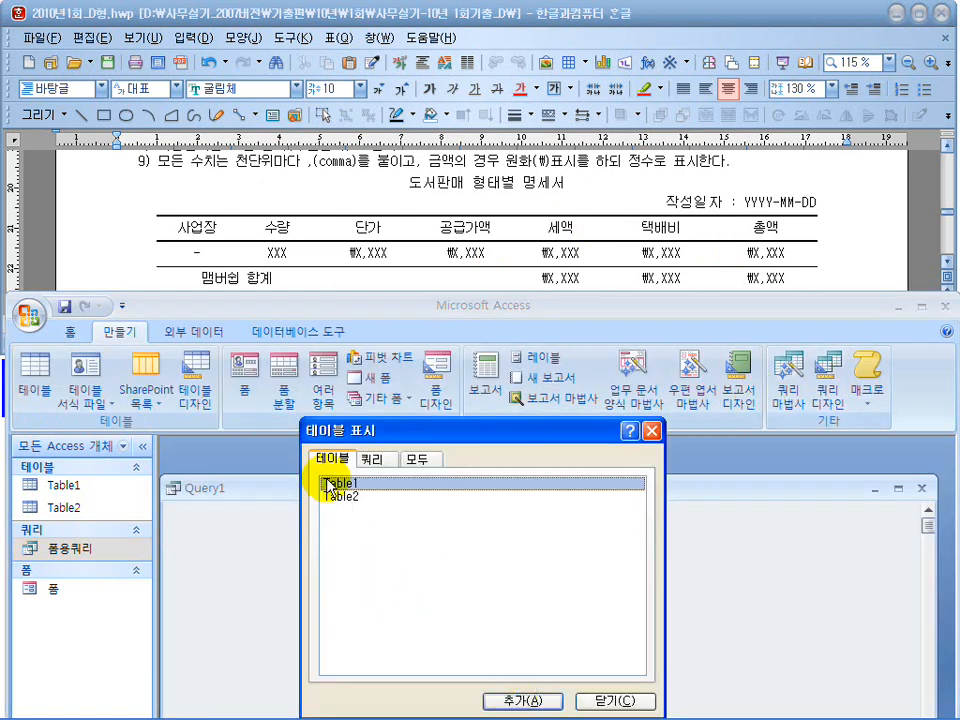
left_click(332, 496)
left_click(612, 701)
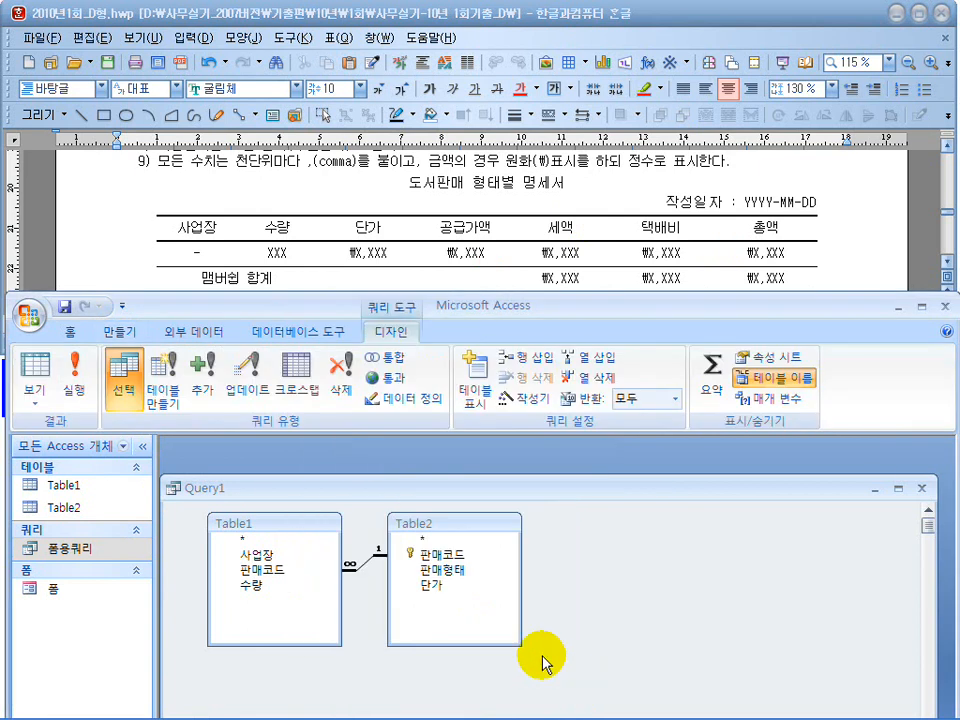
Reposition the query and Access windows and shorten both table boxes so the design grid and the exam sample's column headings are visible.
left_click_drag(519, 486, 532, 452)
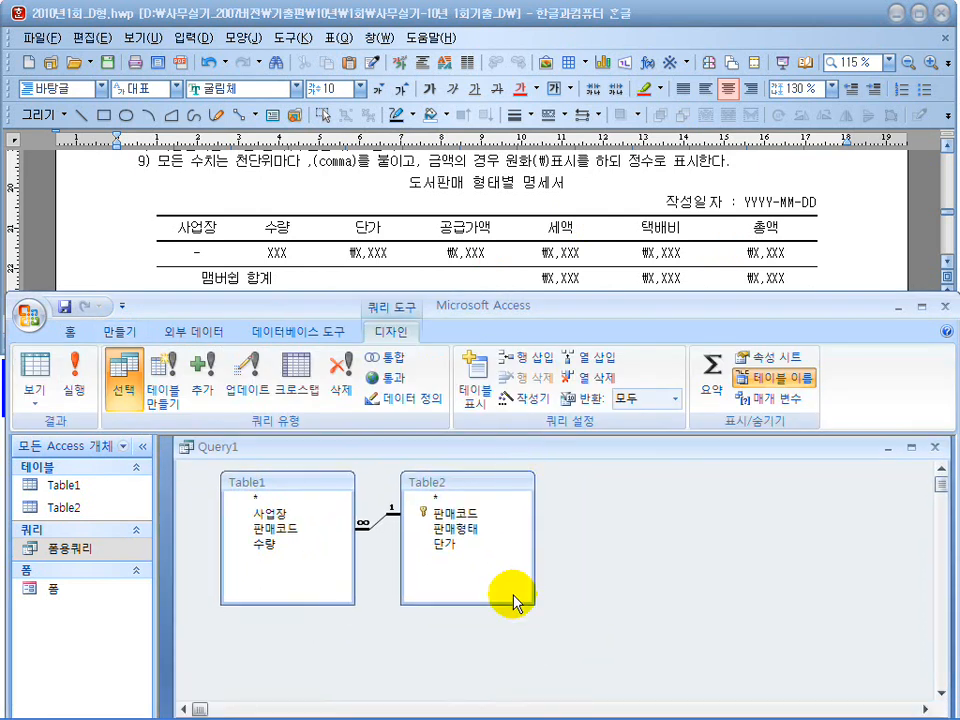
left_click_drag(540, 306, 533, 232)
left_click_drag(542, 643, 549, 549)
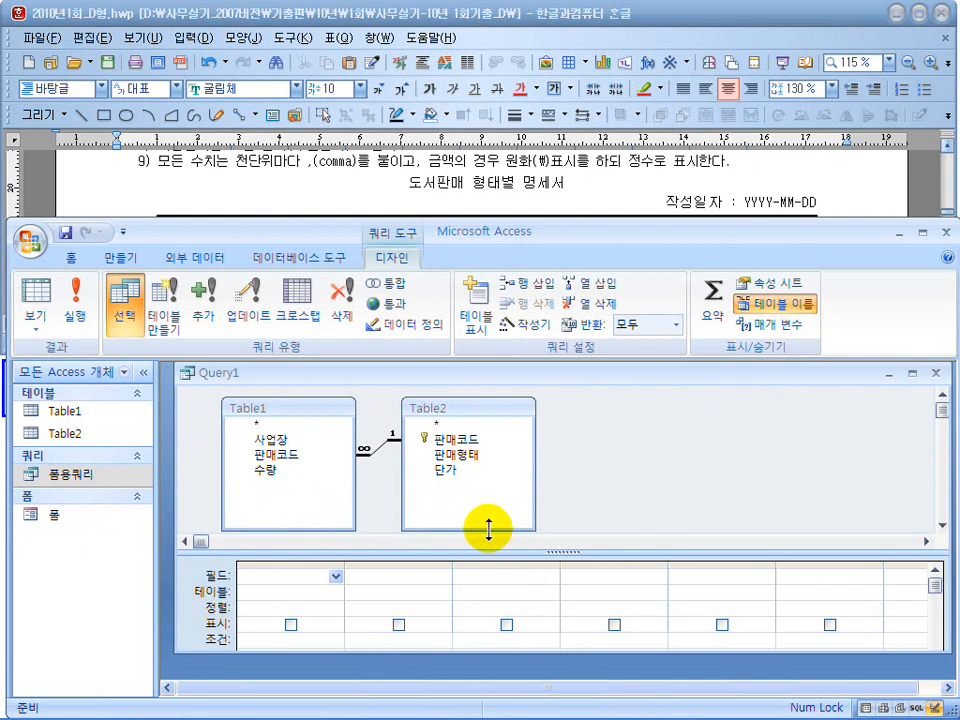
left_click_drag(491, 528, 491, 495)
left_click(335, 527)
left_click_drag(335, 527, 332, 493)
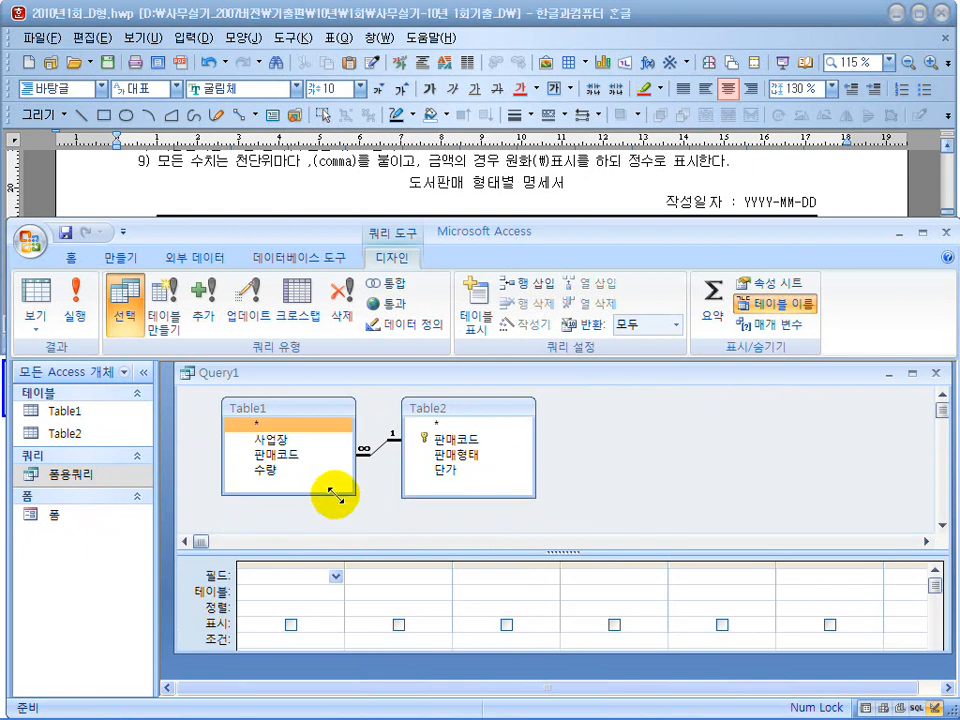
left_click_drag(469, 552, 469, 516)
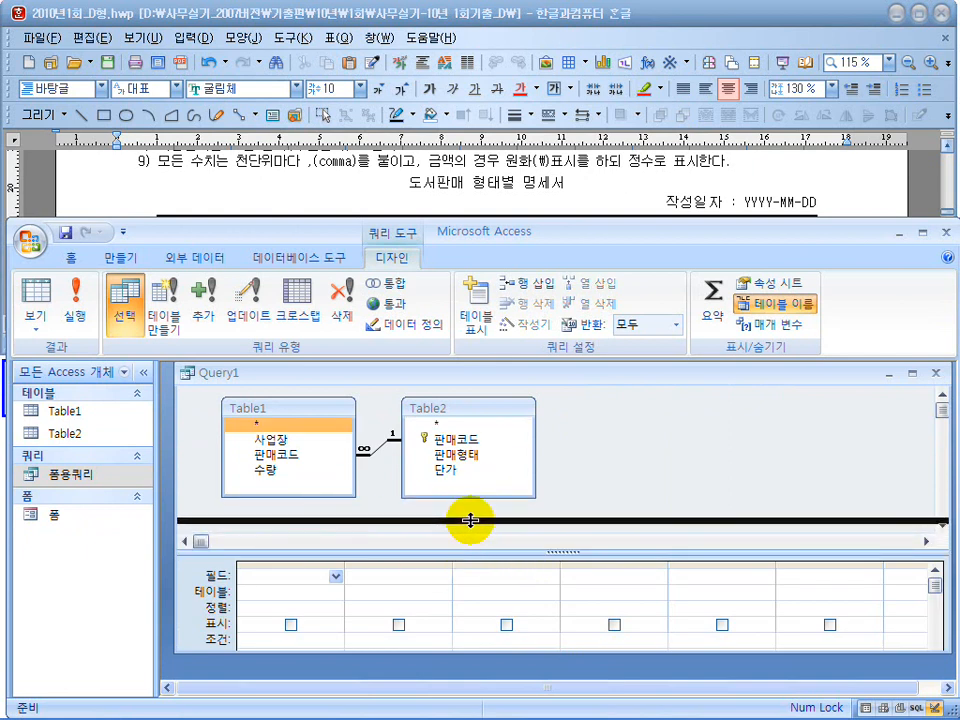
left_click_drag(574, 229, 572, 262)
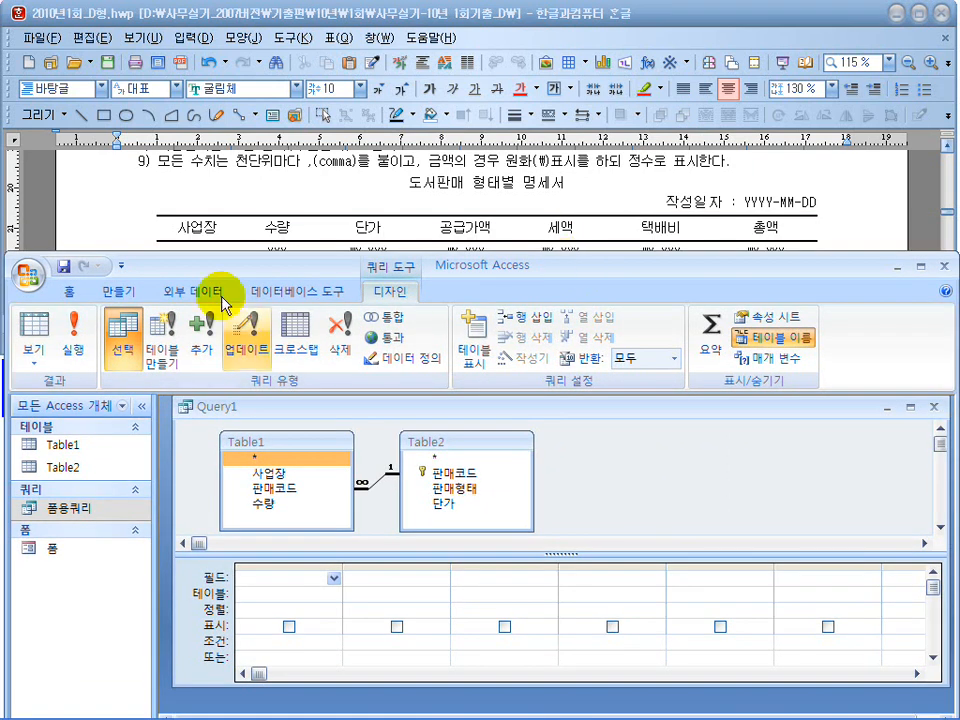
Add 사업장 and 수량 from Table1 and 단가 from Table2 to the query grid.
left_click(268, 473)
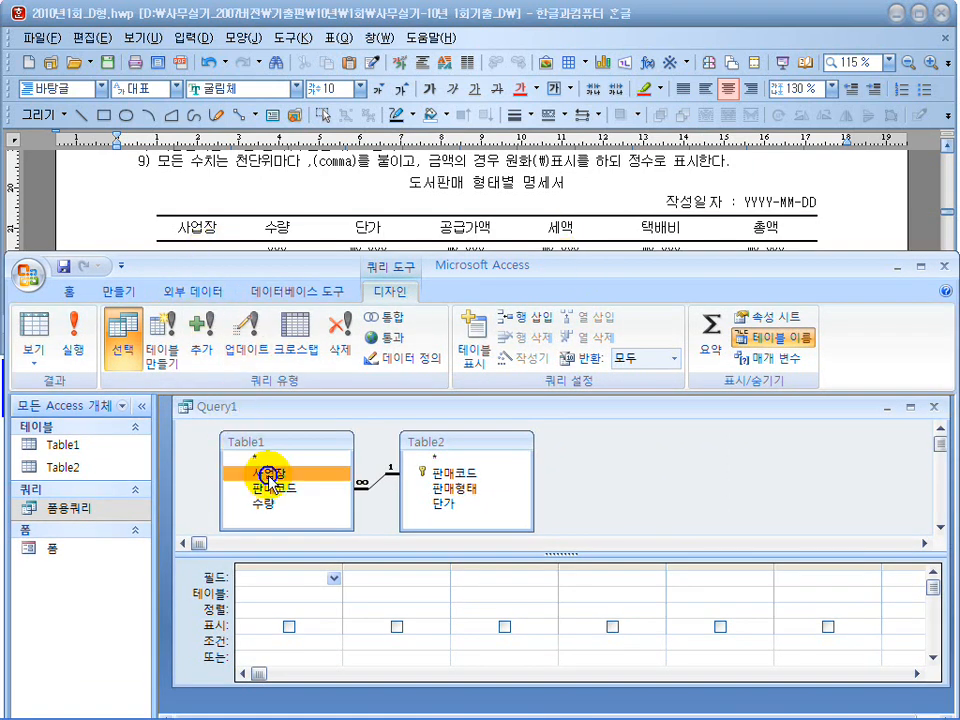
double_click(268, 473)
double_click(268, 505)
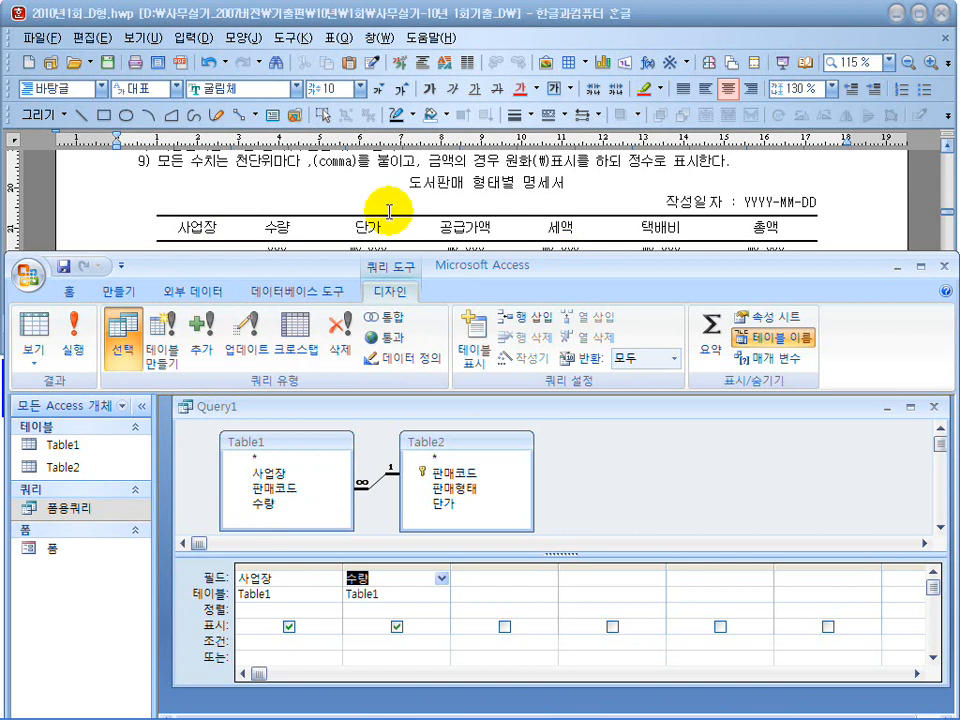
double_click(433, 504)
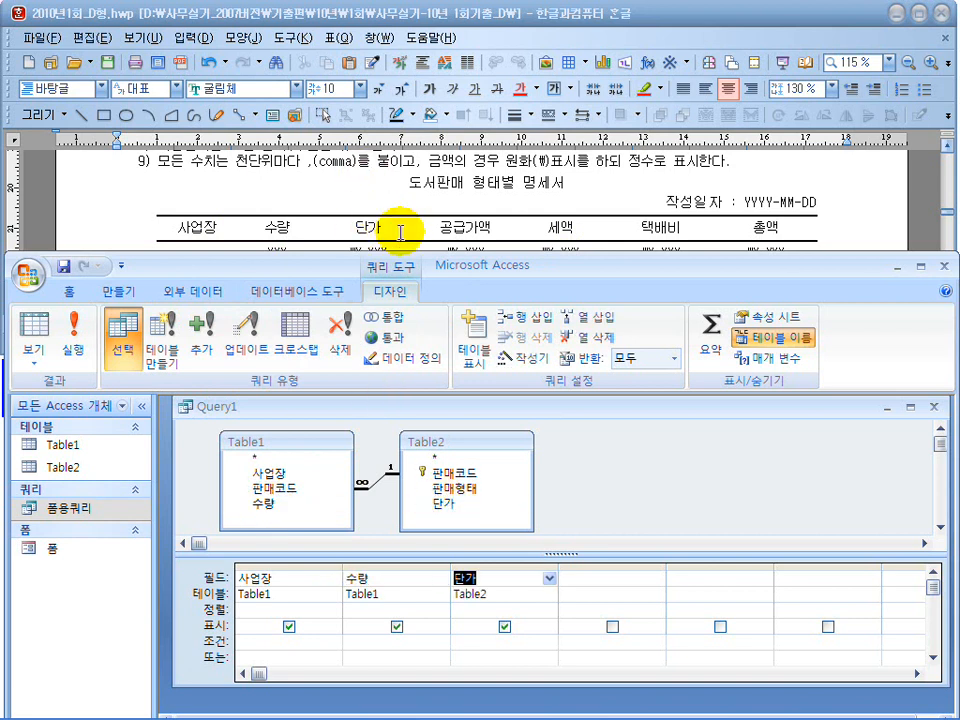
Narrow the 사업장, 수량 and 단가 columns in the query grid to make room for more fields.
left_click(368, 486)
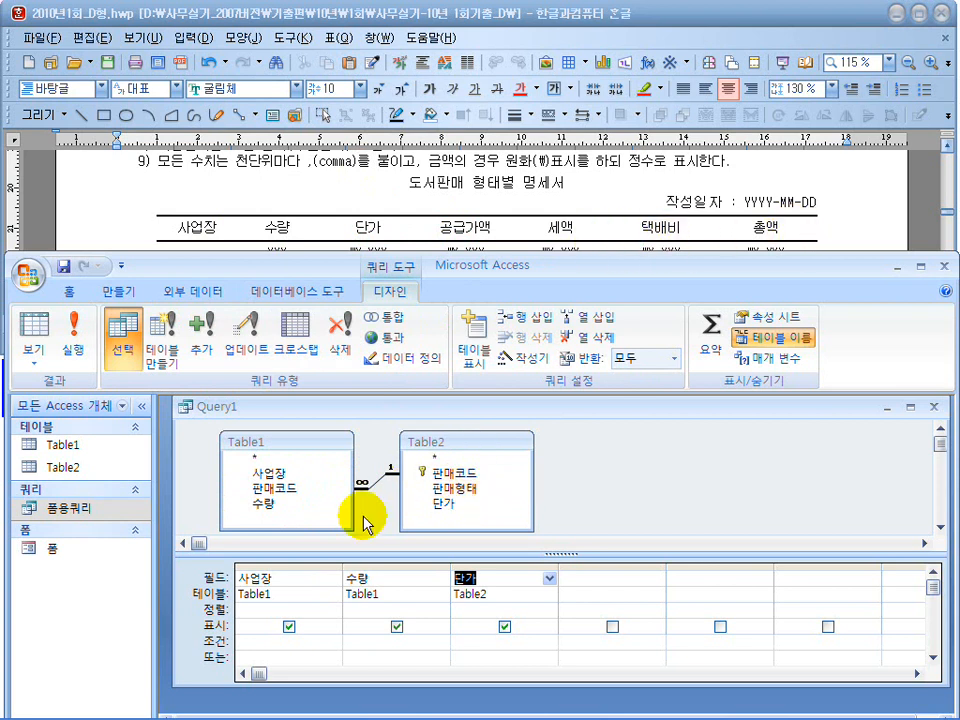
left_click_drag(343, 566, 304, 567)
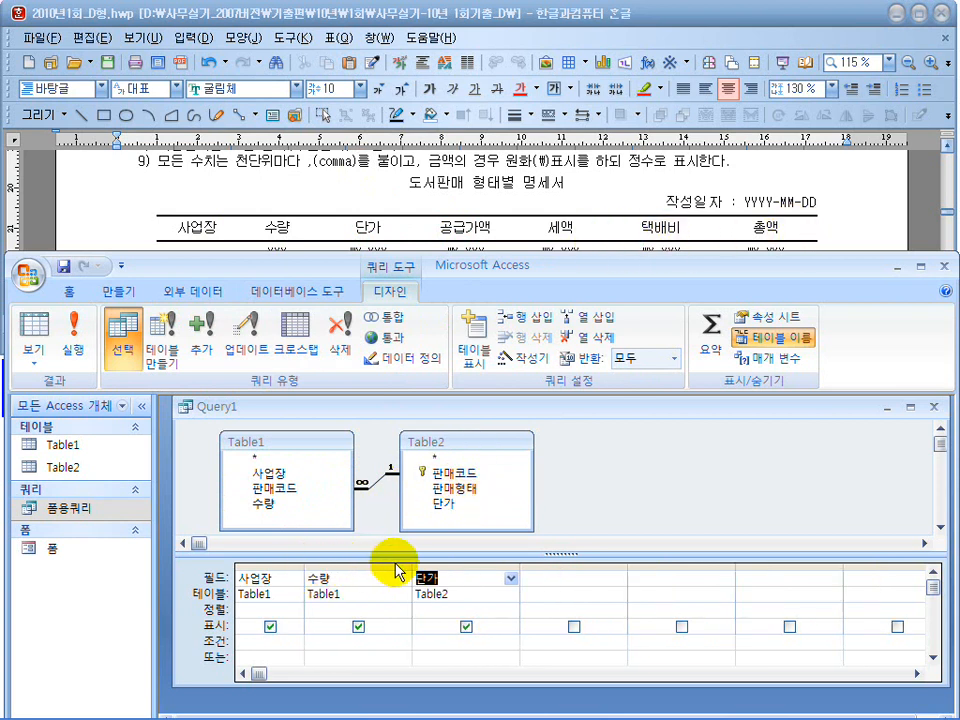
left_click_drag(411, 568, 369, 570)
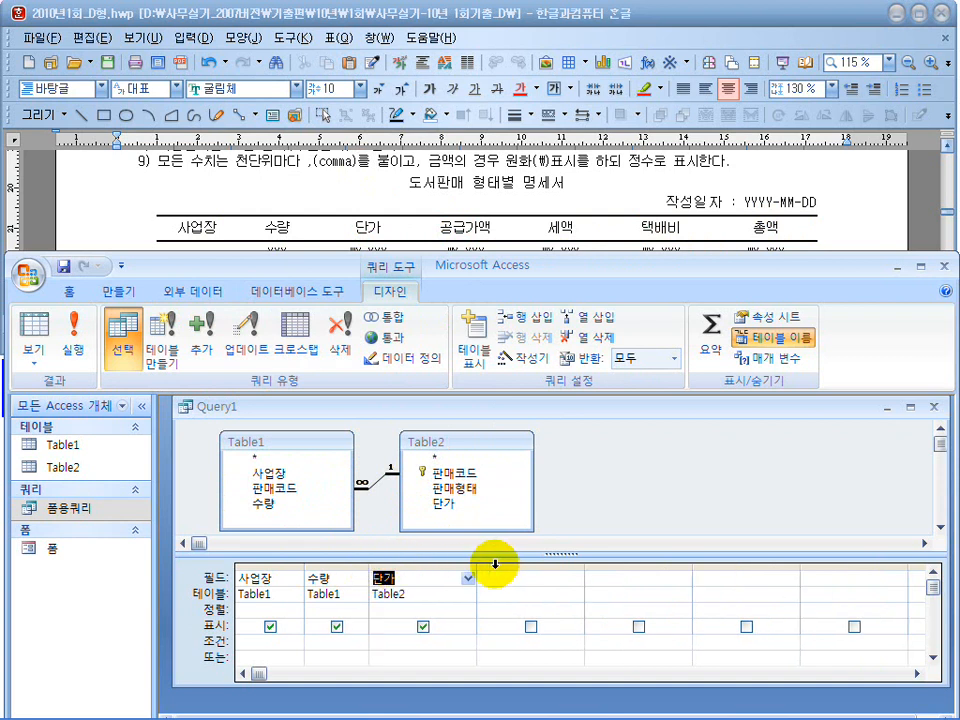
left_click_drag(476, 568, 437, 574)
Add the calculated field 공급가액:수량*단가 after 단가 with the expression builder, consulting the exam's calculation rules.
left_click(476, 580)
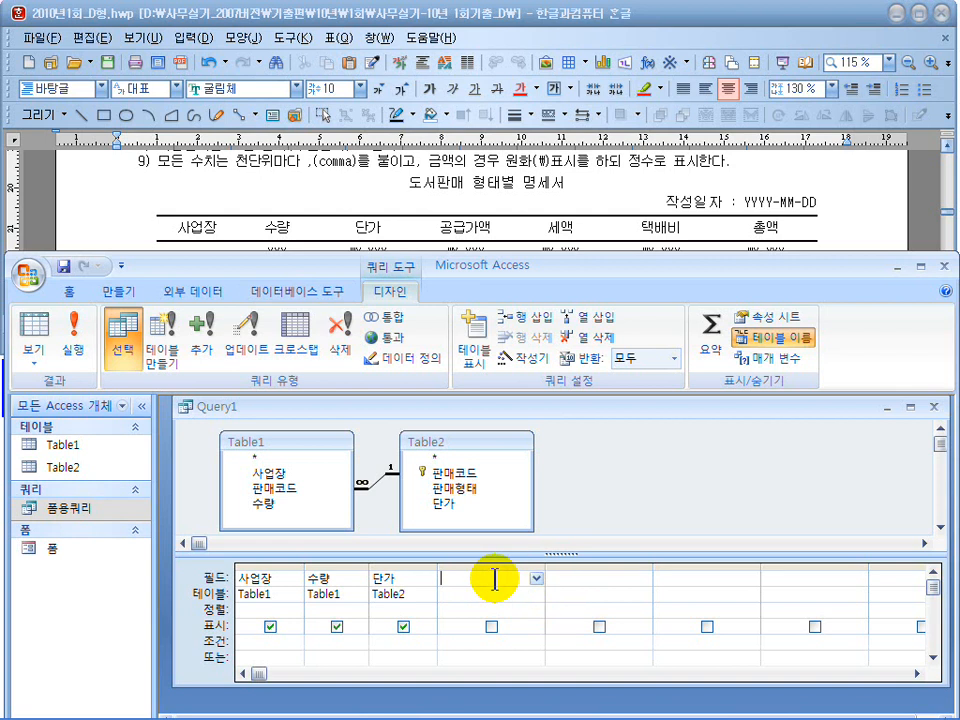
left_click(527, 366)
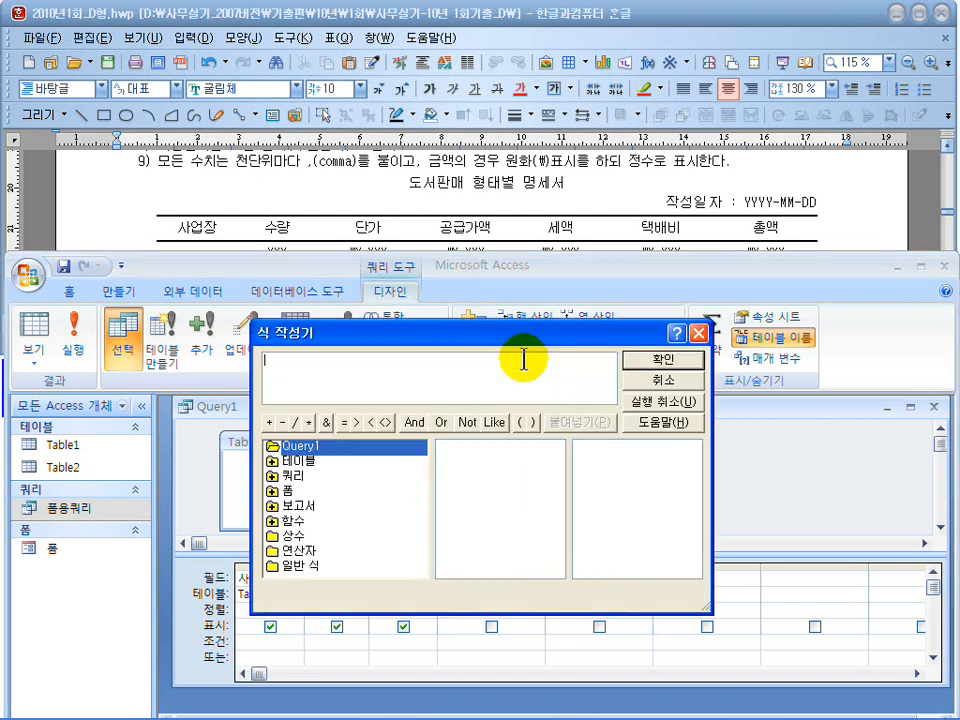
left_click_drag(482, 272, 697, 319)
left_click(596, 343)
type("공급")
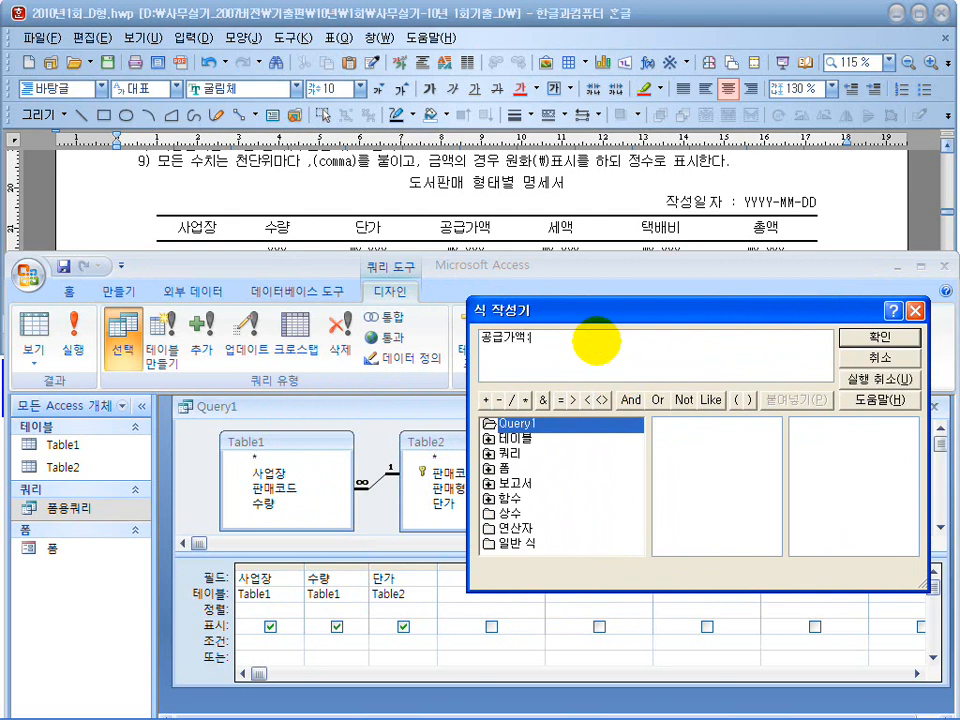
type("가액")
left_click(280, 184)
scroll(283, 185, "up", 3)
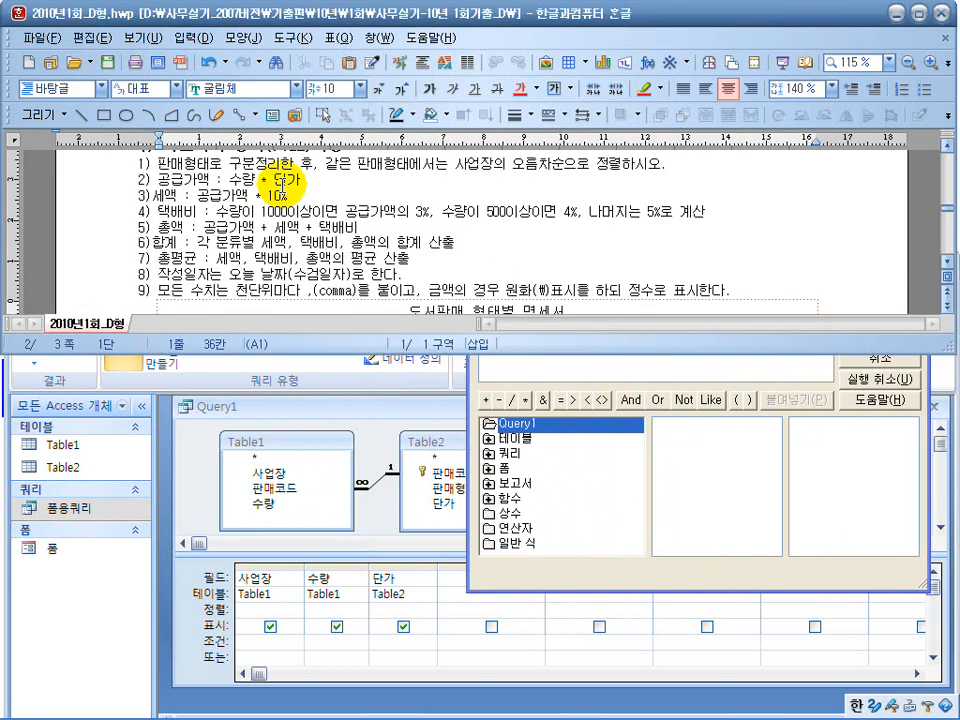
left_click(151, 196)
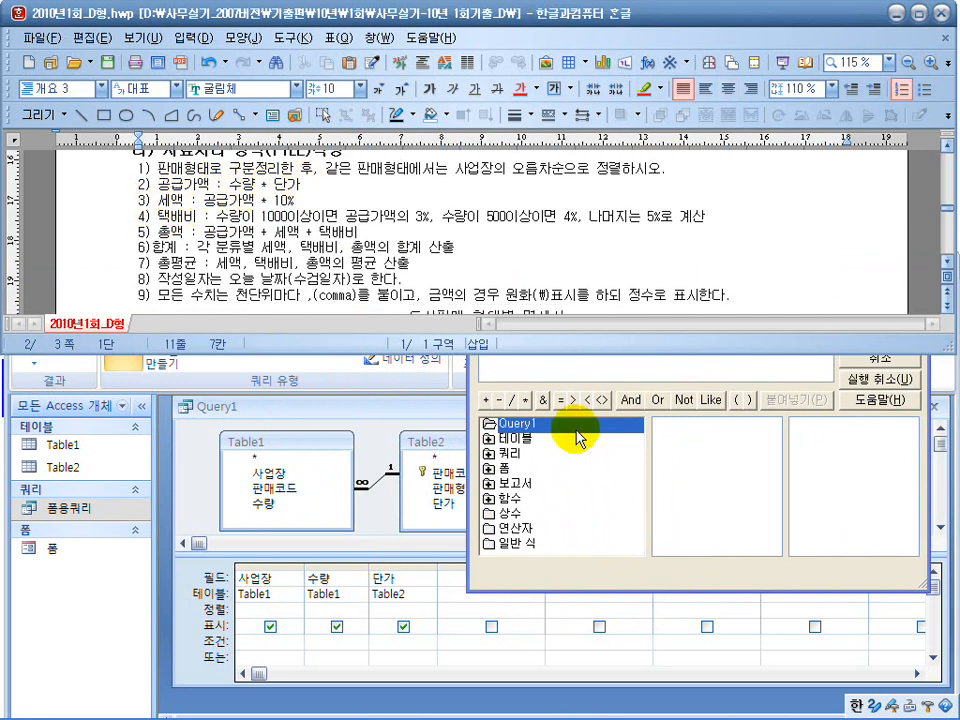
left_click(540, 360)
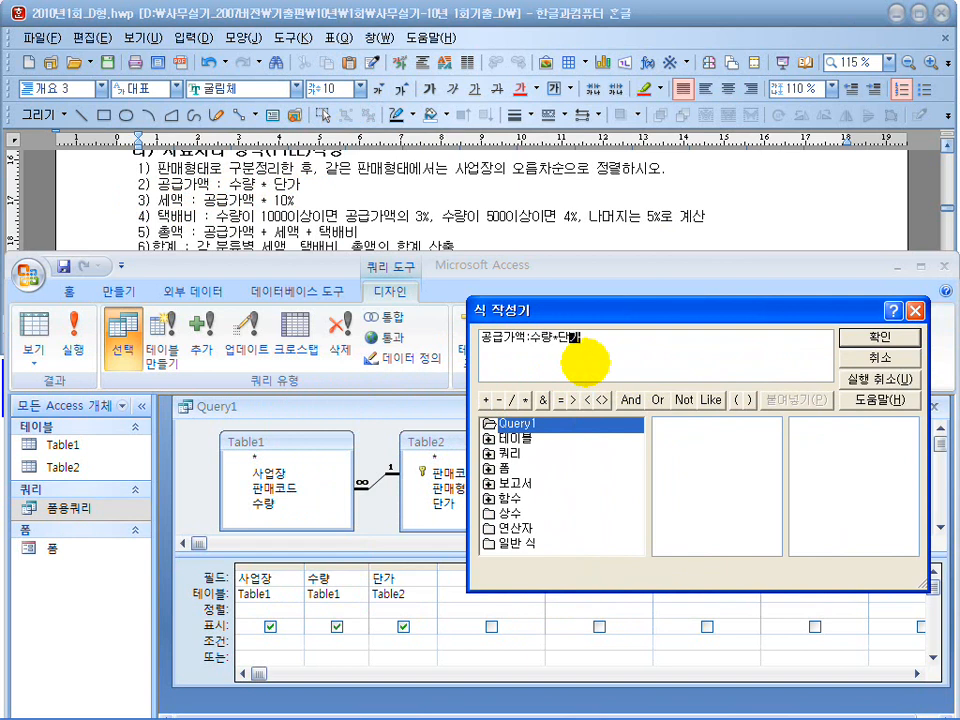
type("수량*단가")
left_click(872, 337)
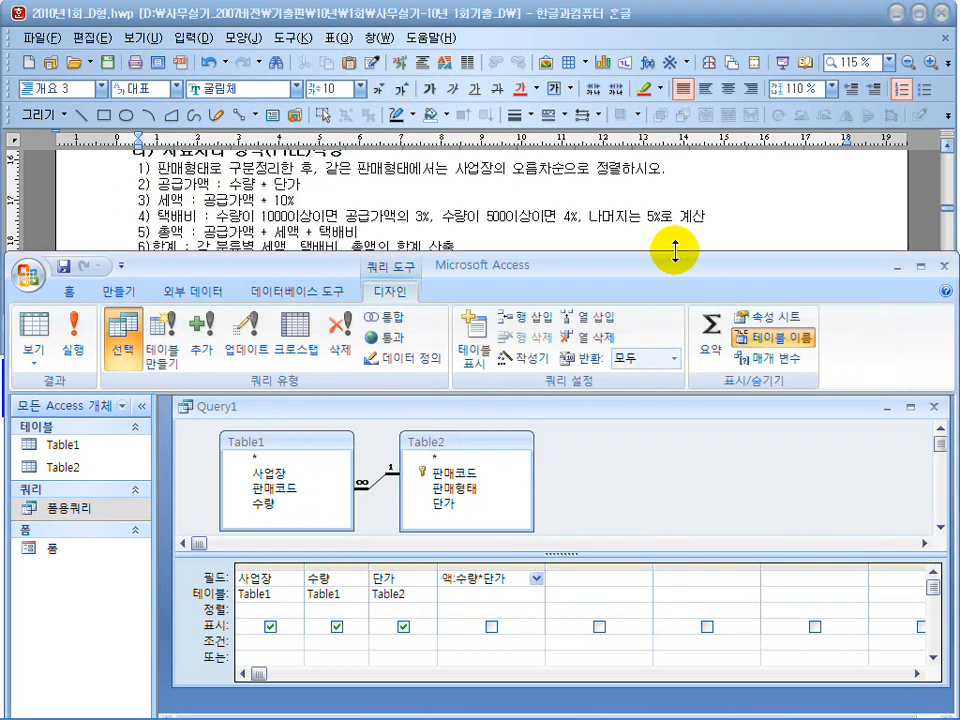
left_click(575, 577)
Add the calculated field 세액:공급가액*0.1 after 공급가액 with the expression builder, following the exam's tax rule.
left_click(609, 228)
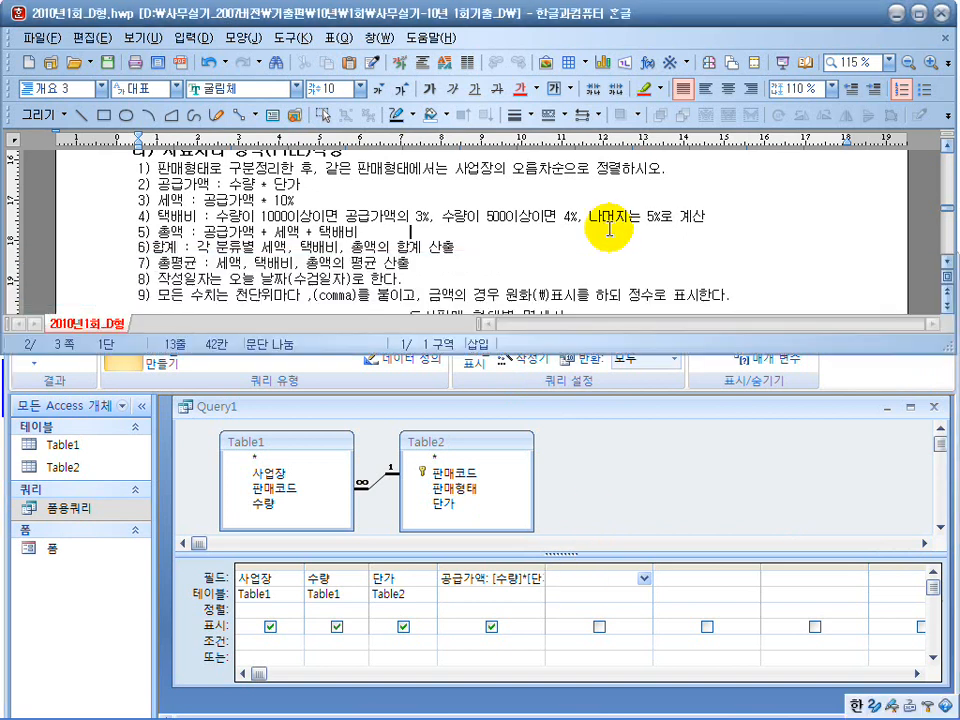
scroll(609, 228, "down", 3)
left_click(580, 577)
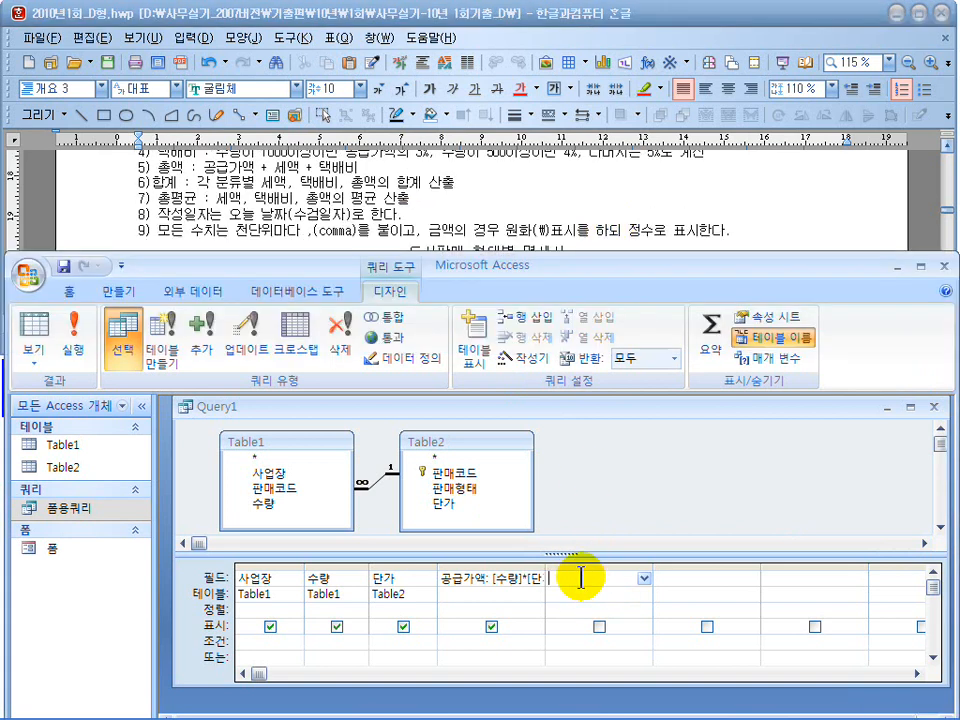
left_click(512, 358)
type("세액:")
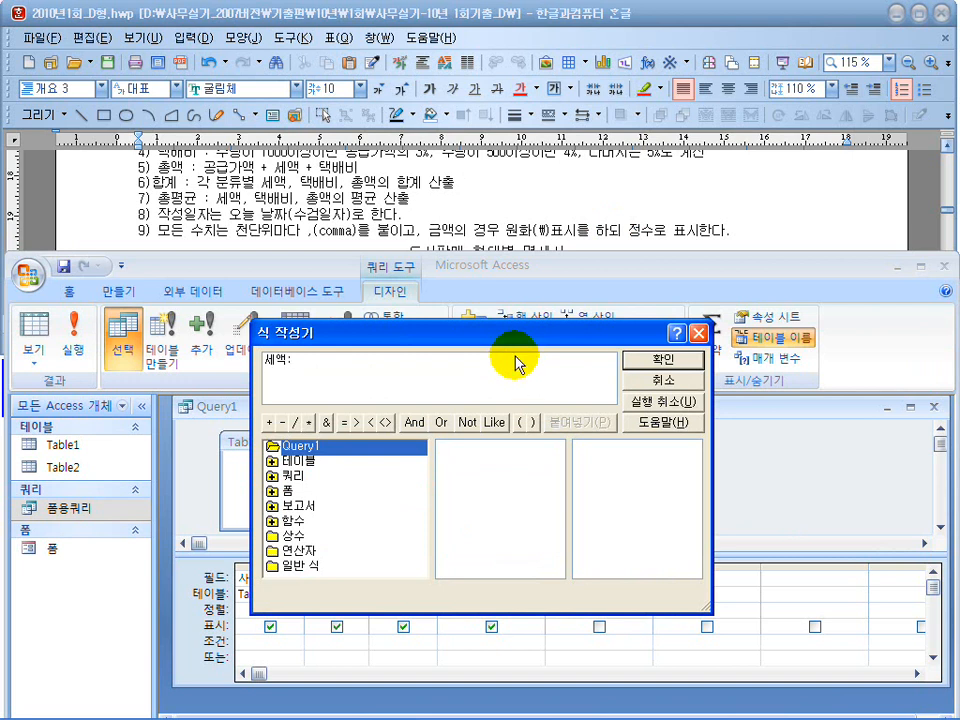
left_click(172, 185)
scroll(167, 185, "up", 3)
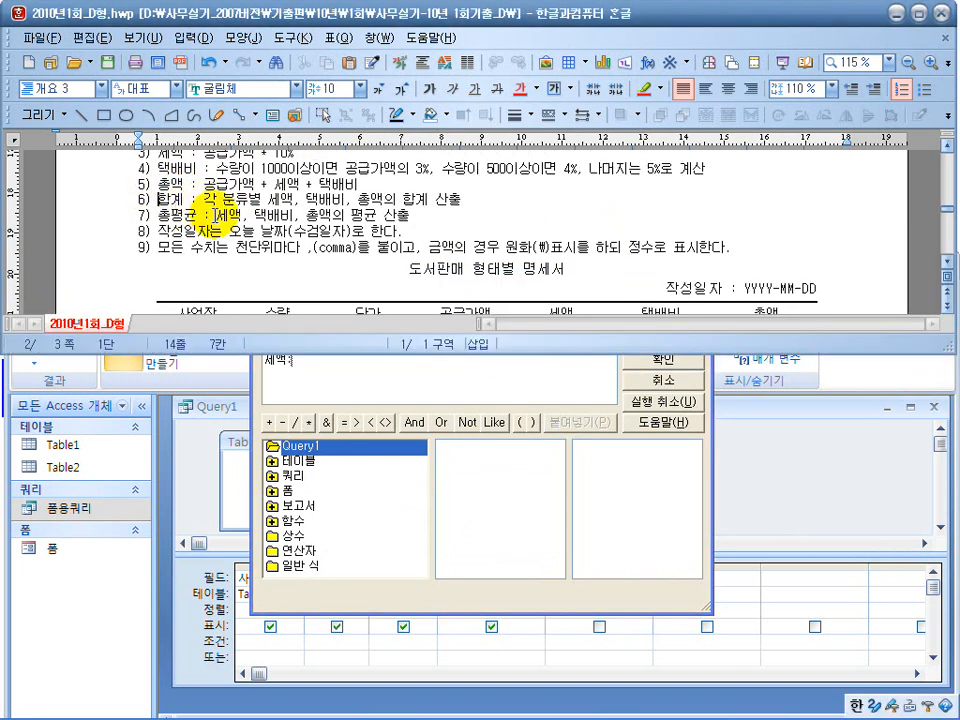
left_click_drag(172, 216, 317, 214)
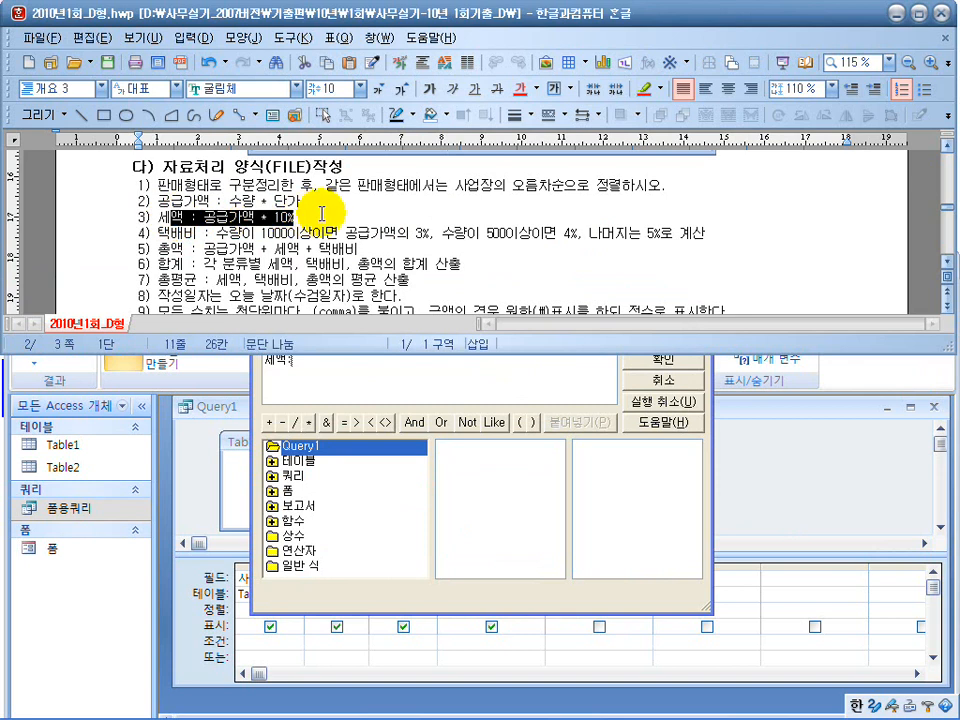
left_click(456, 390)
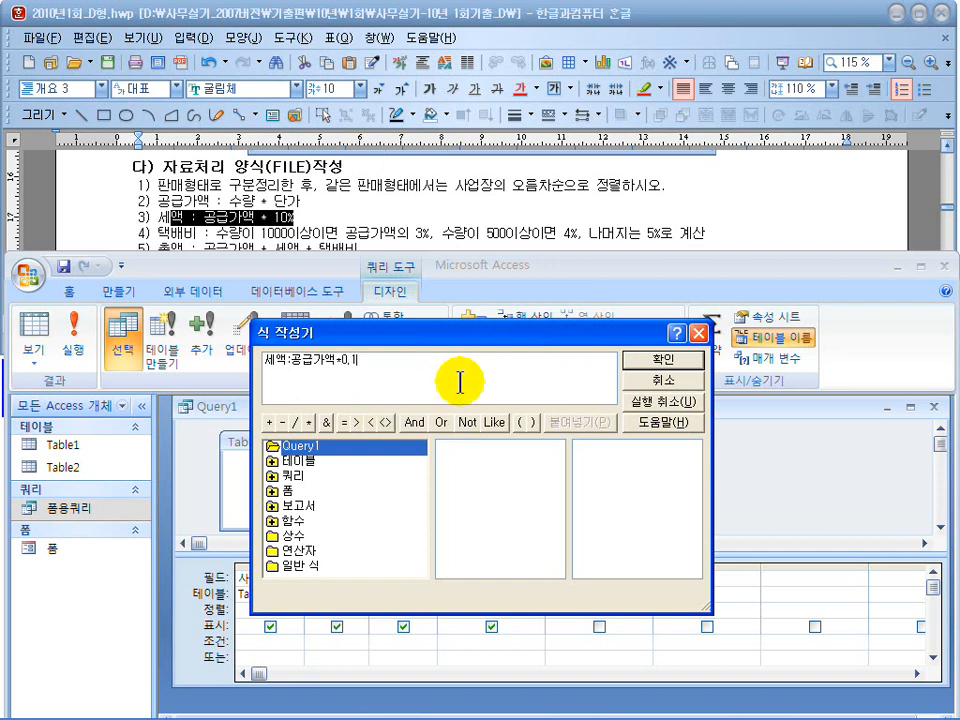
left_click(662, 359)
left_click(677, 576)
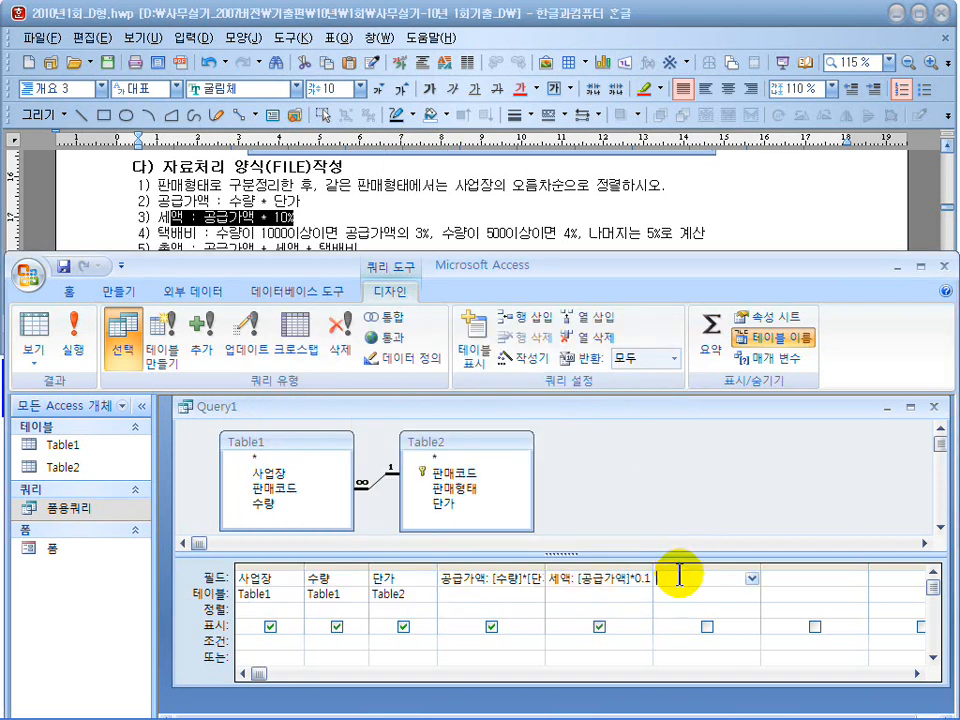
Start a new calculated field named 택배비: after 세액 in the expression builder, keeping the exam's 택배비 rule in view.
left_click(508, 368)
left_click(612, 206)
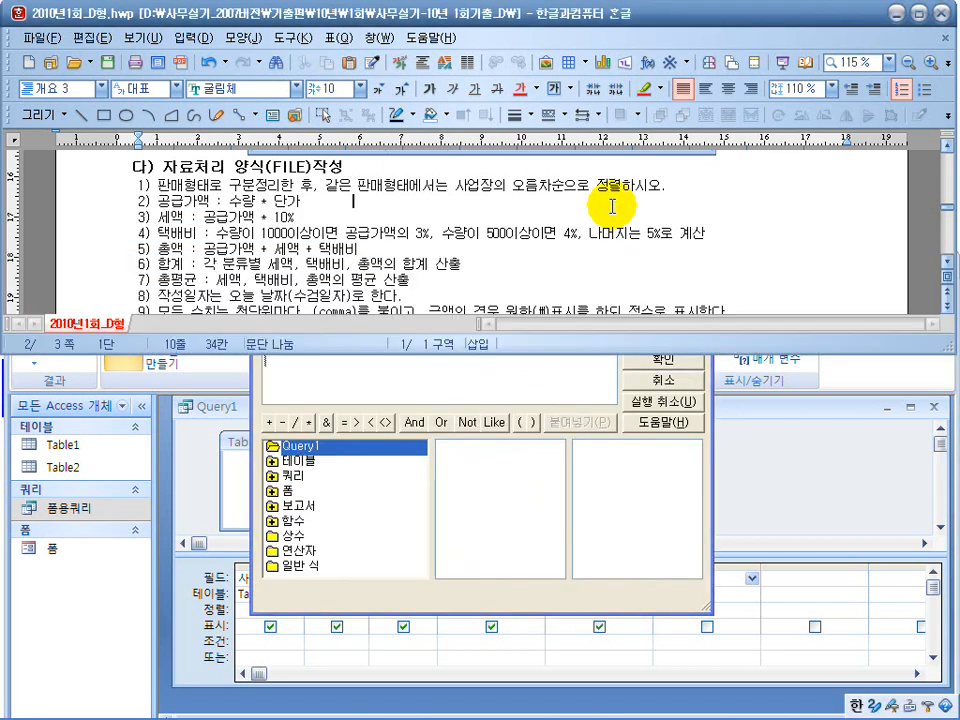
scroll(612, 210, "down", 5)
left_click(467, 392)
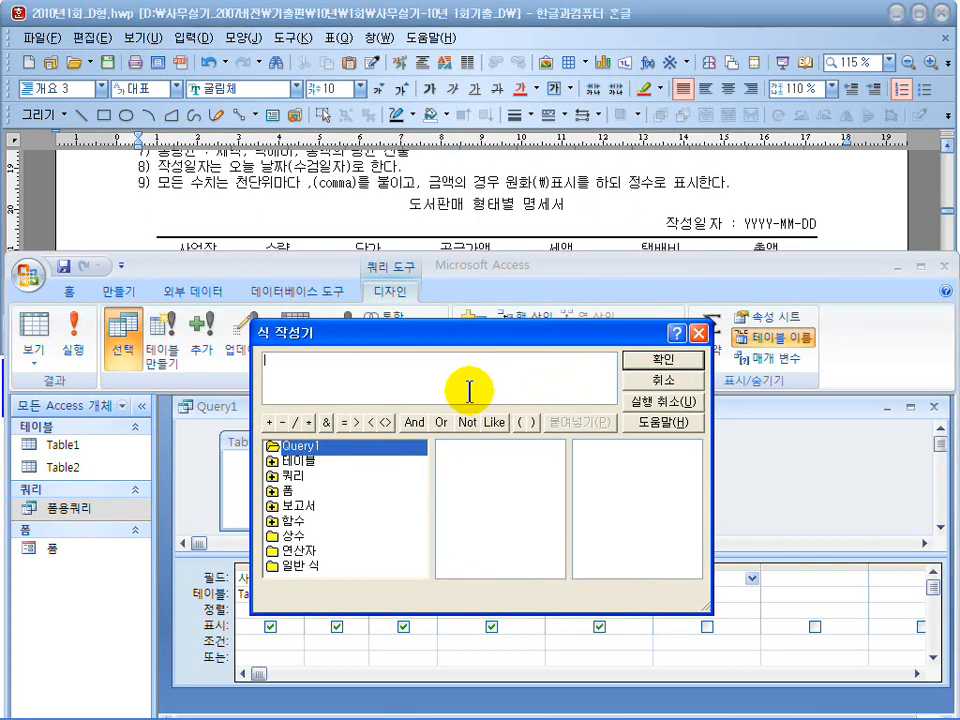
left_click(553, 225)
scroll(555, 227, "up", 4)
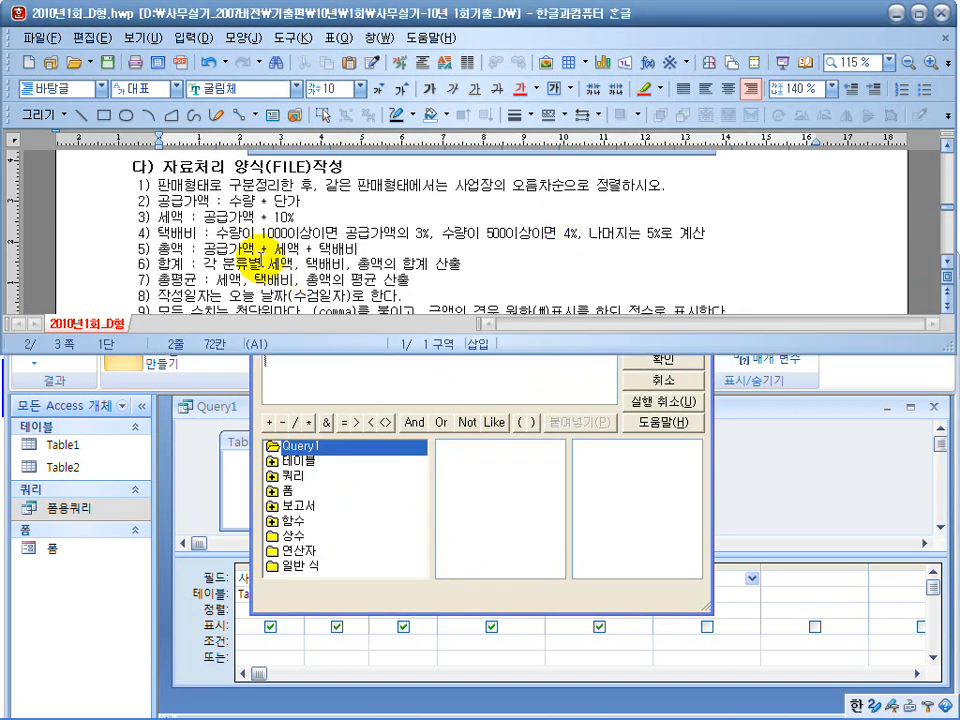
left_click(438, 386)
left_click_drag(494, 336, 697, 383)
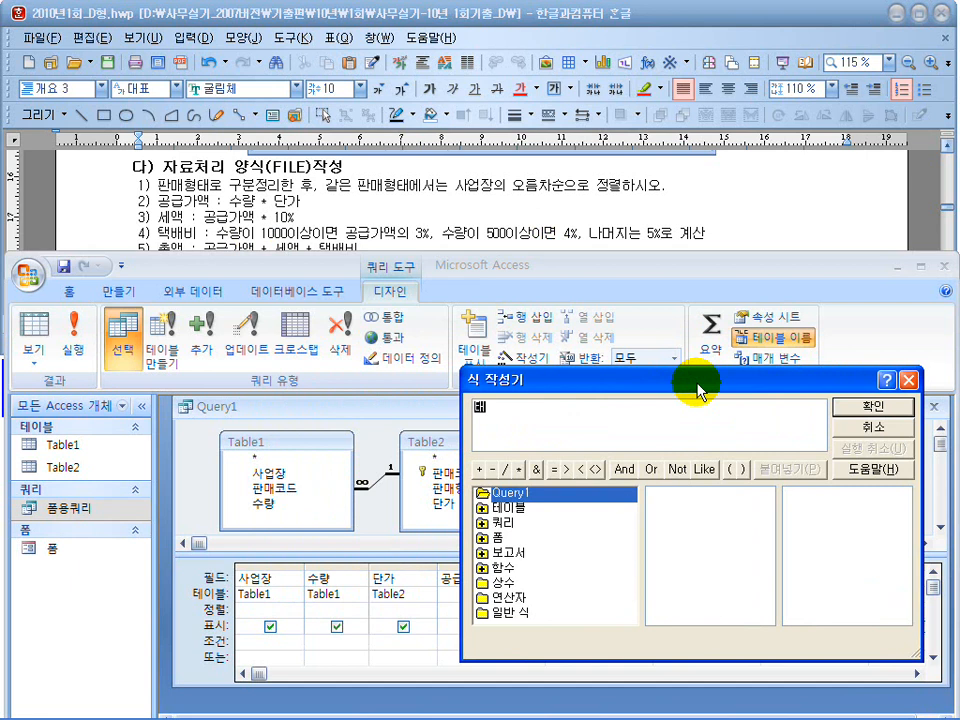
type("택배비:")
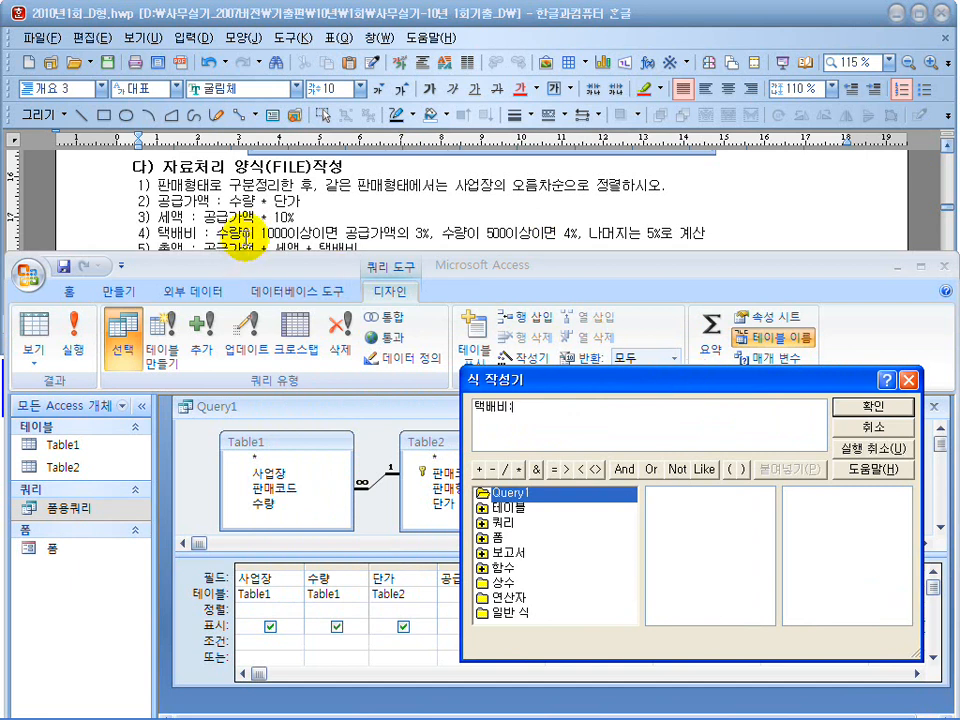
Insert a space after 1000 and after 500 in the exam document's 택배비 rule.
left_click(300, 238)
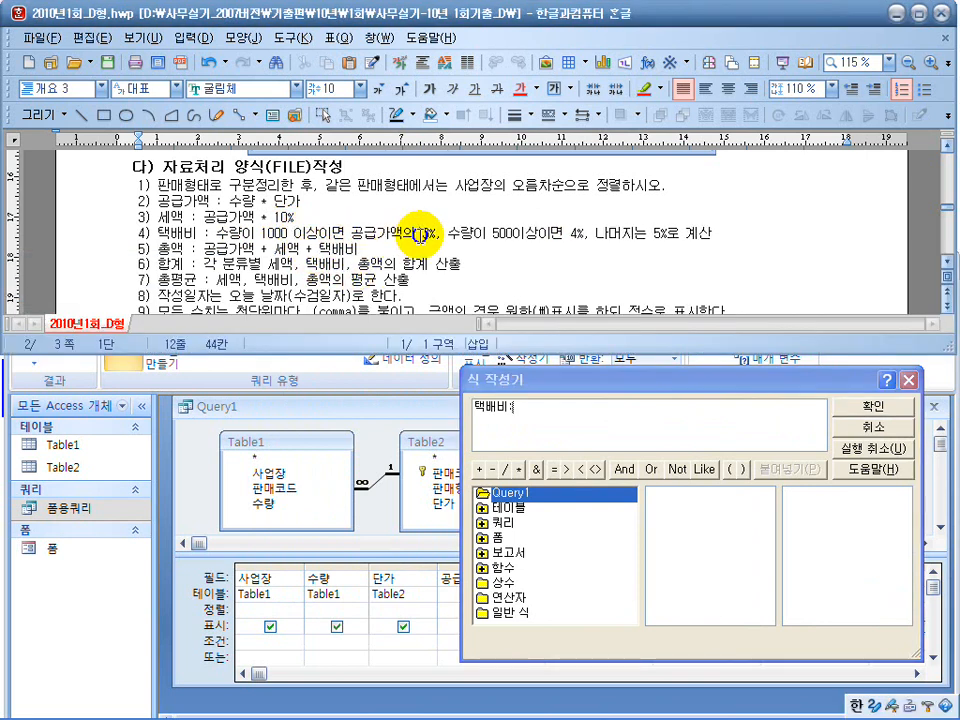
left_click(422, 234)
left_click(513, 235)
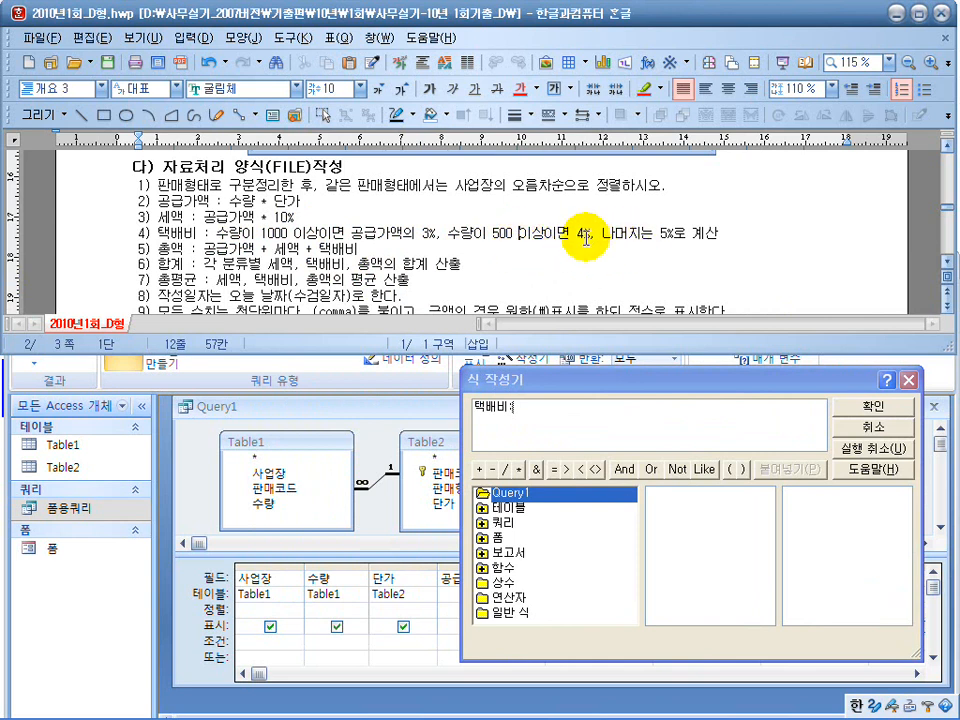
Enter the first condition of the 택배비 expression as iif(수량>=1000,공급가액*0.03, following the exam's 3% rule.
left_click(586, 412)
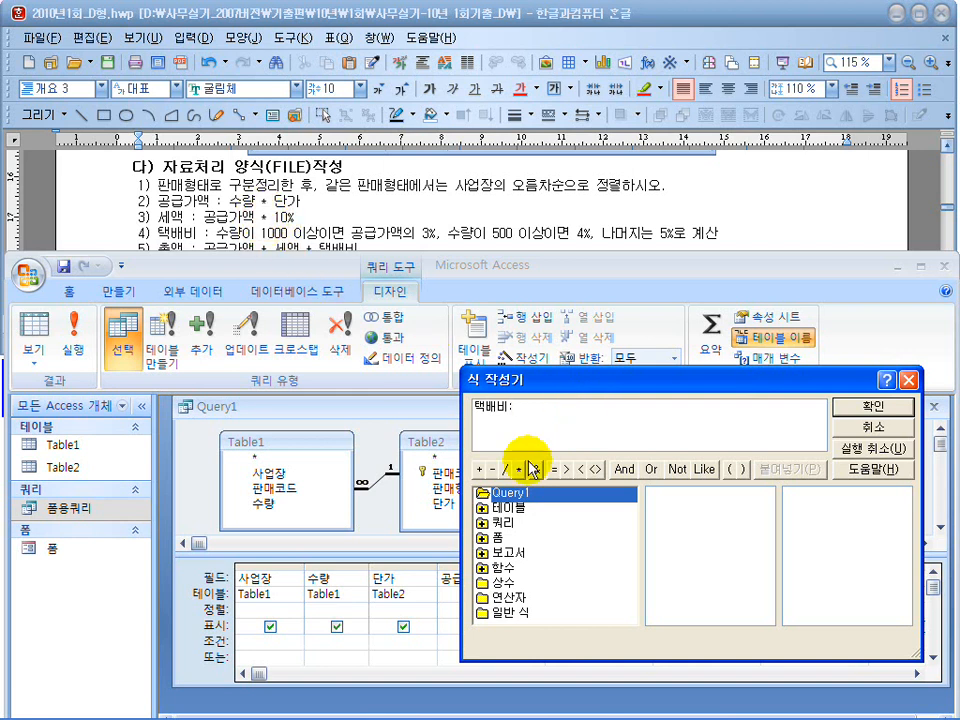
left_click(557, 413)
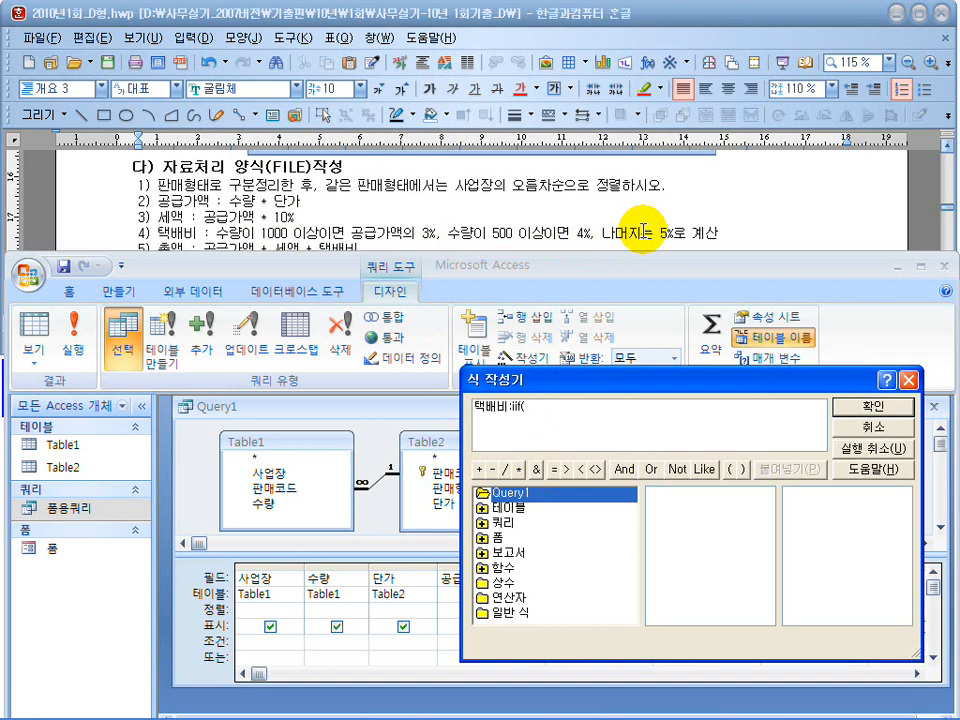
type("량>=1000,공급가액*0.03,")
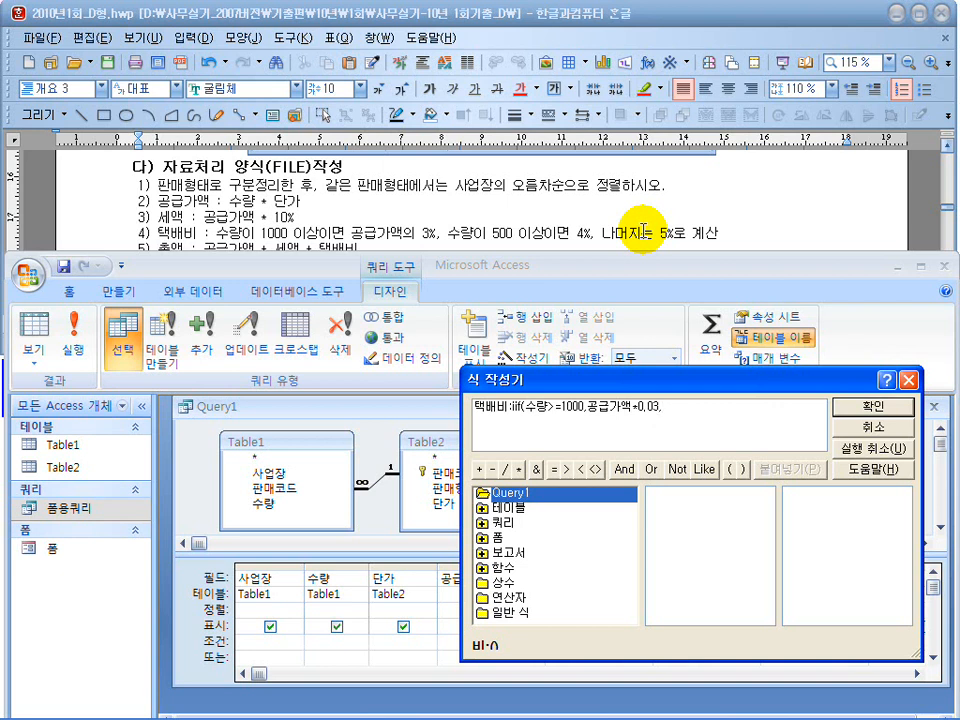
Complete the 택배비 expression with a copied second condition edited to iif(수량>=500,공급가액*0.04,공급가액*0.05)) and accept it.
left_click_drag(670, 405, 513, 413)
key("ctrl+c")
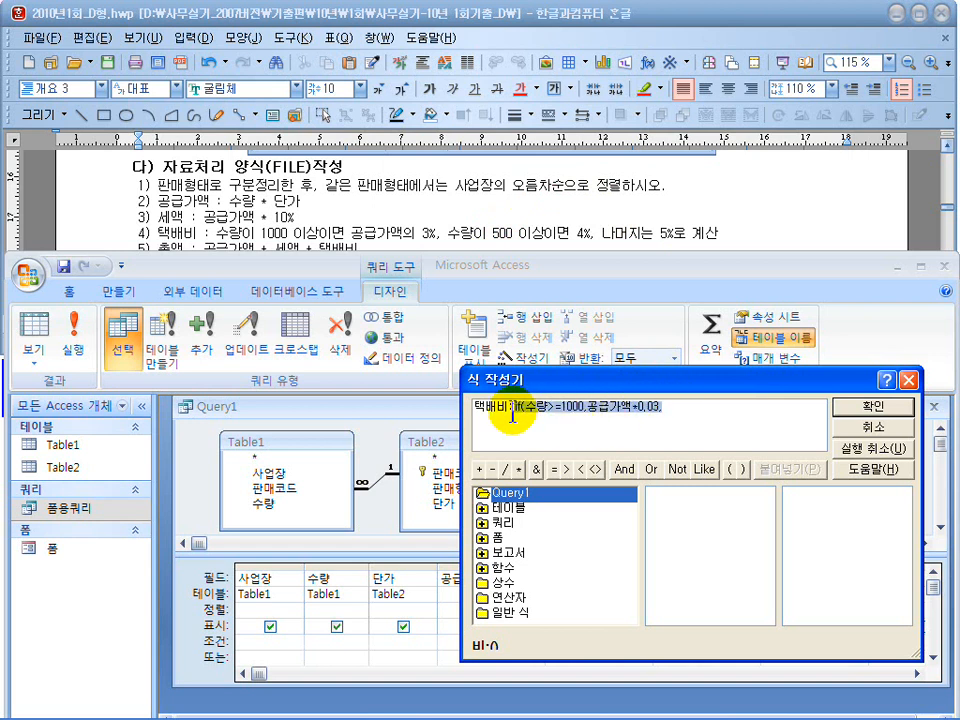
left_click(711, 411)
key("ctrl+v")
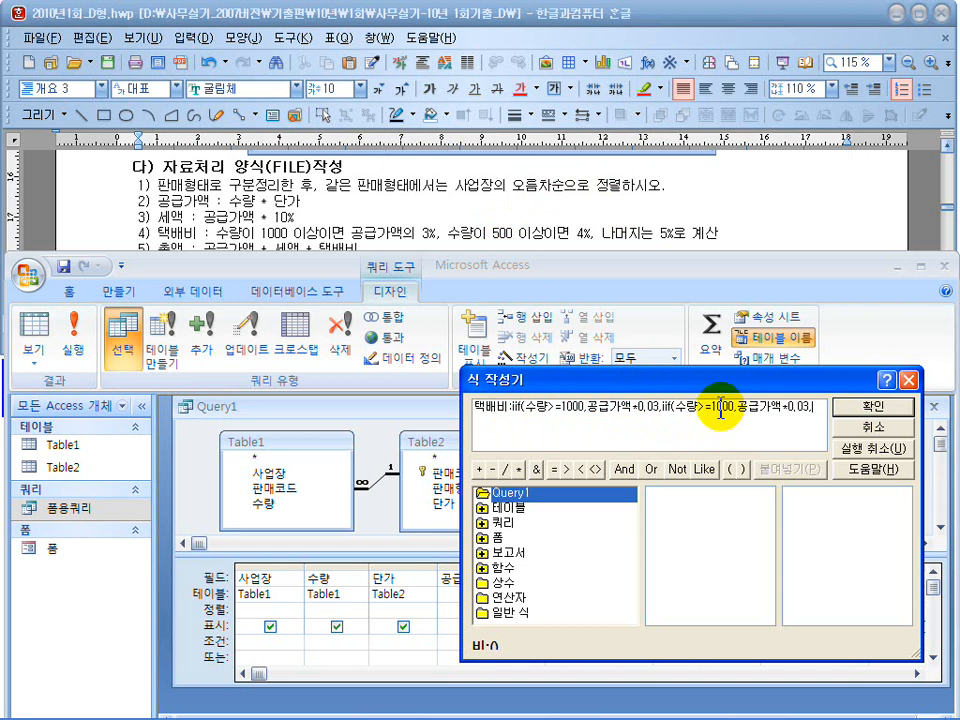
left_click_drag(735, 408, 709, 408)
type("500")
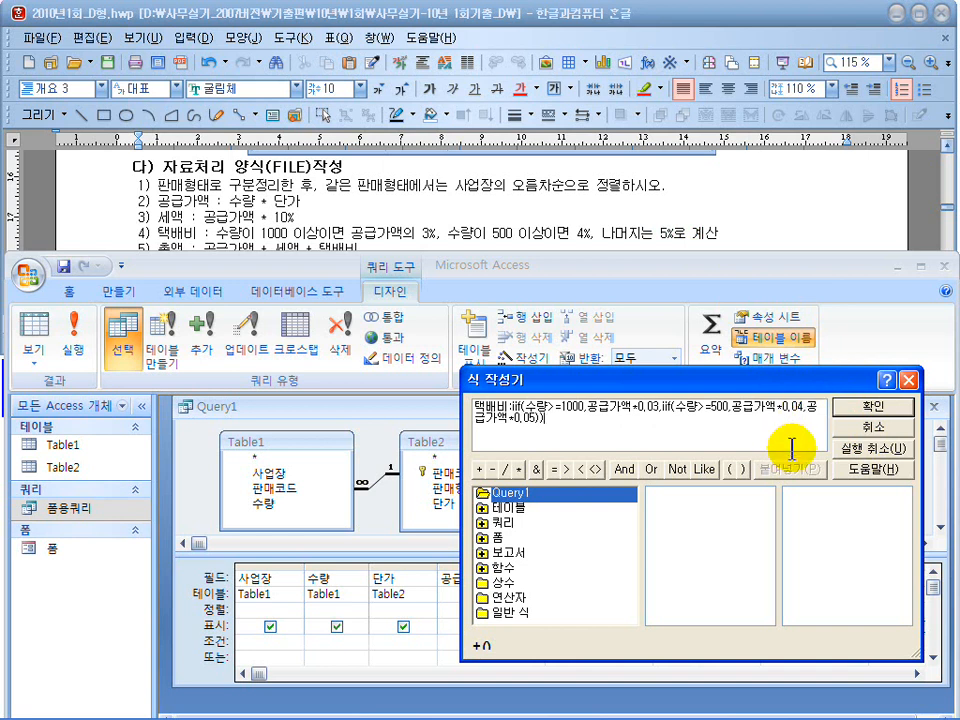
left_click(866, 405)
Add the calculated field 총액:공급가액+세액+택배비 after 택배비 with the expression builder, following the exam's total rule.
left_click(790, 576)
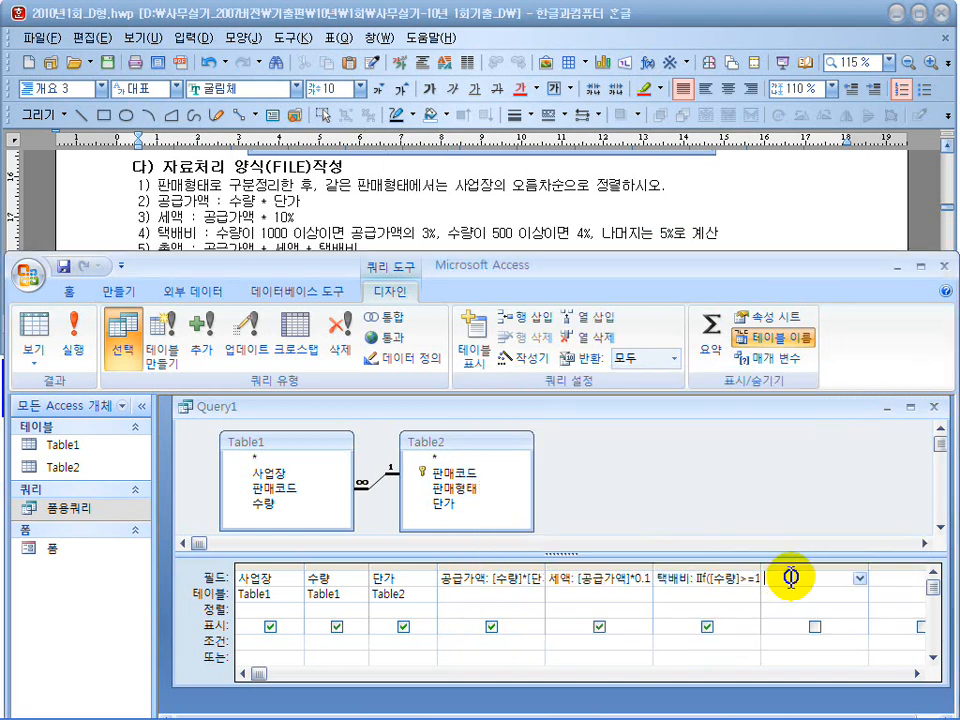
left_click(309, 225)
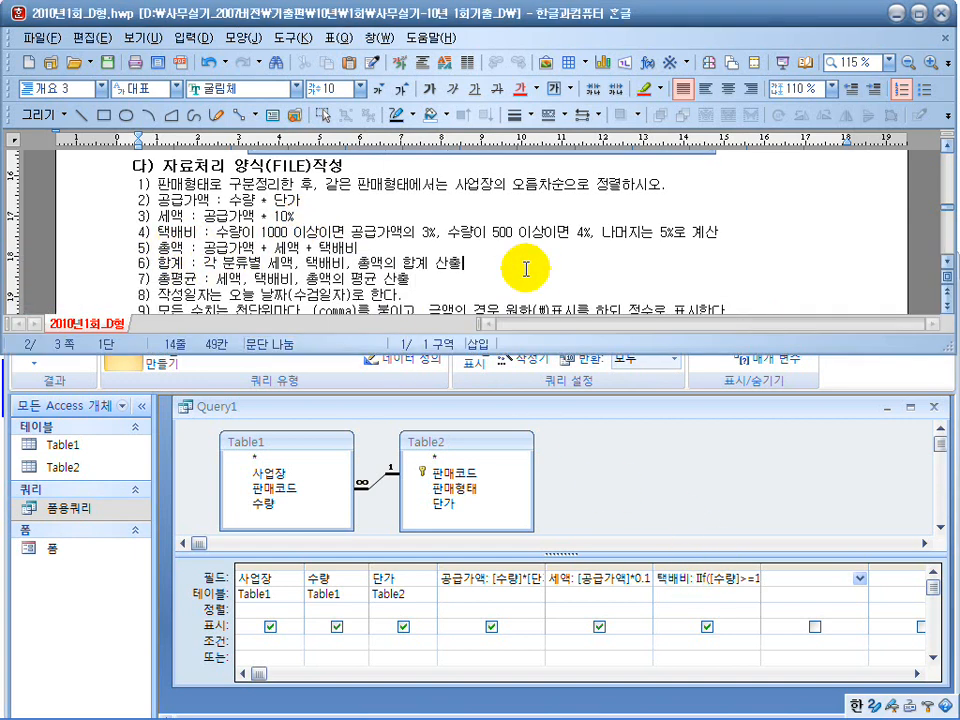
scroll(517, 272, "down", 2)
left_click(788, 573)
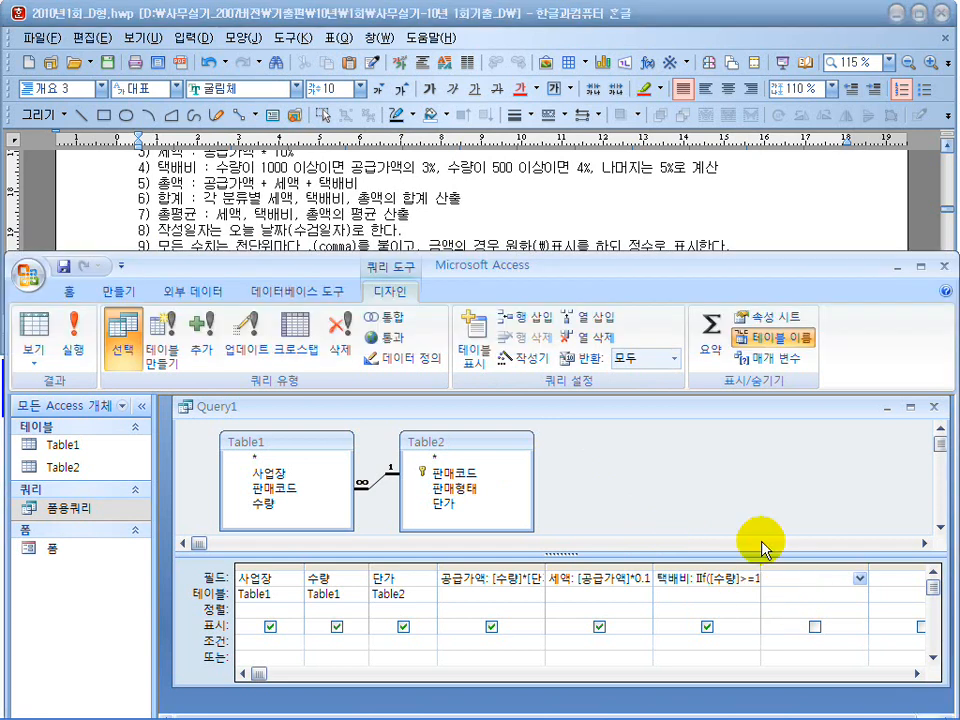
left_click(536, 360)
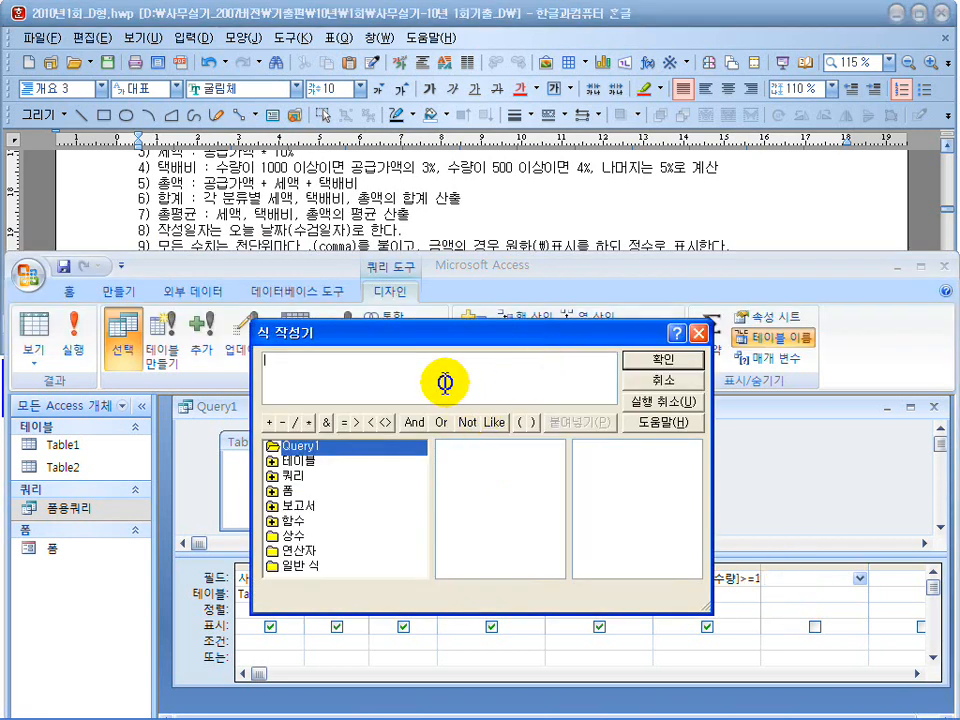
type("총배")
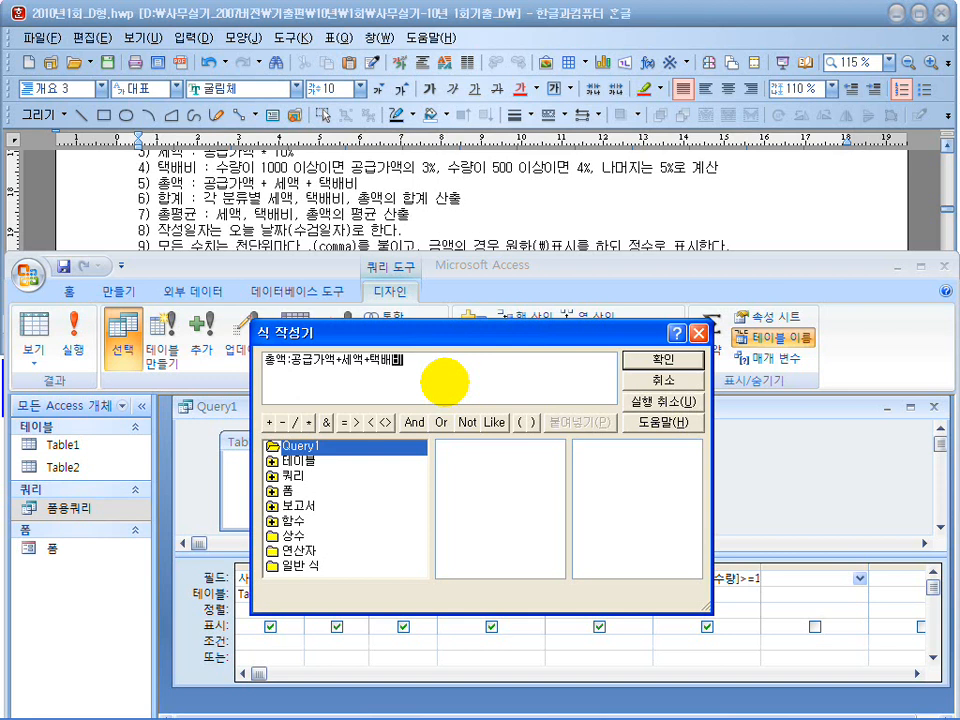
left_click(646, 360)
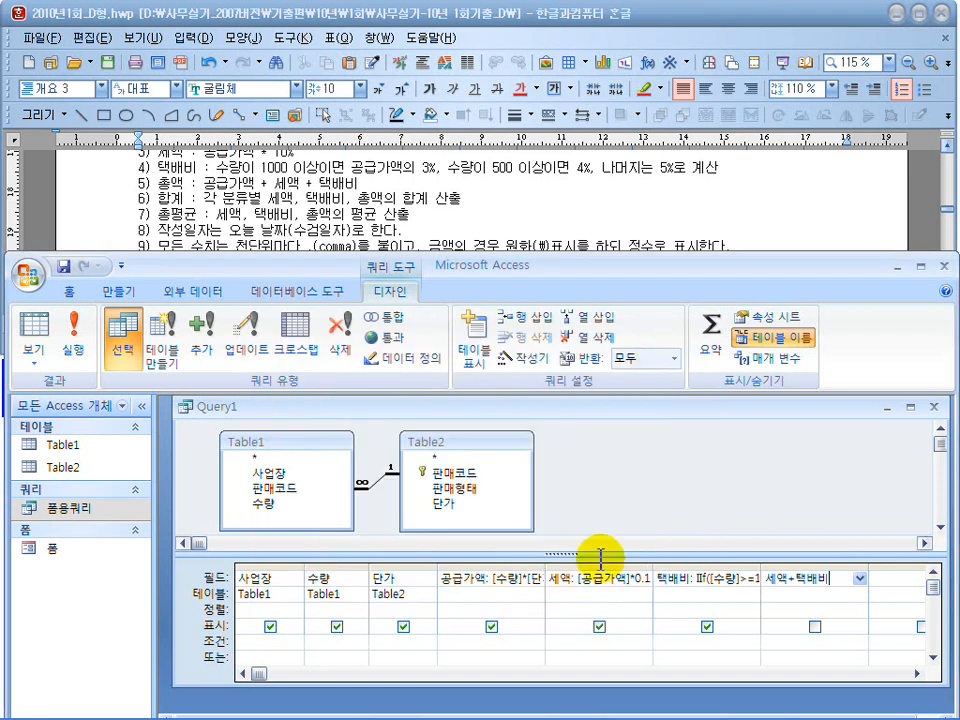
Run the query to check its calculated columns, save it as 보고서용쿼리 and close it.
left_click(72, 345)
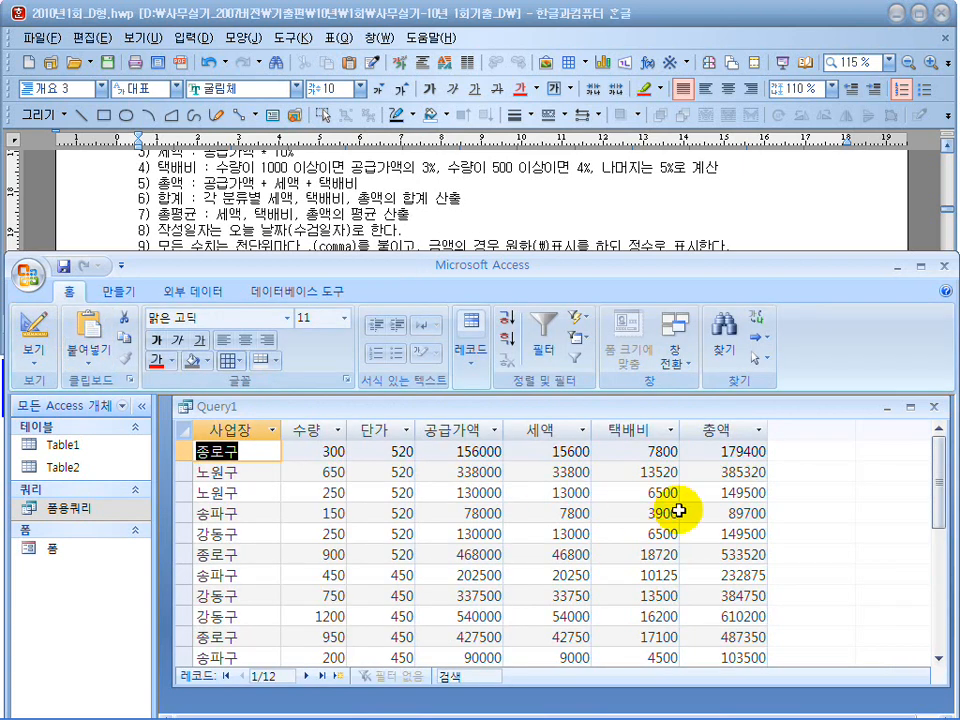
scroll(561, 448, "down", 3)
scroll(555, 580, "up", 3)
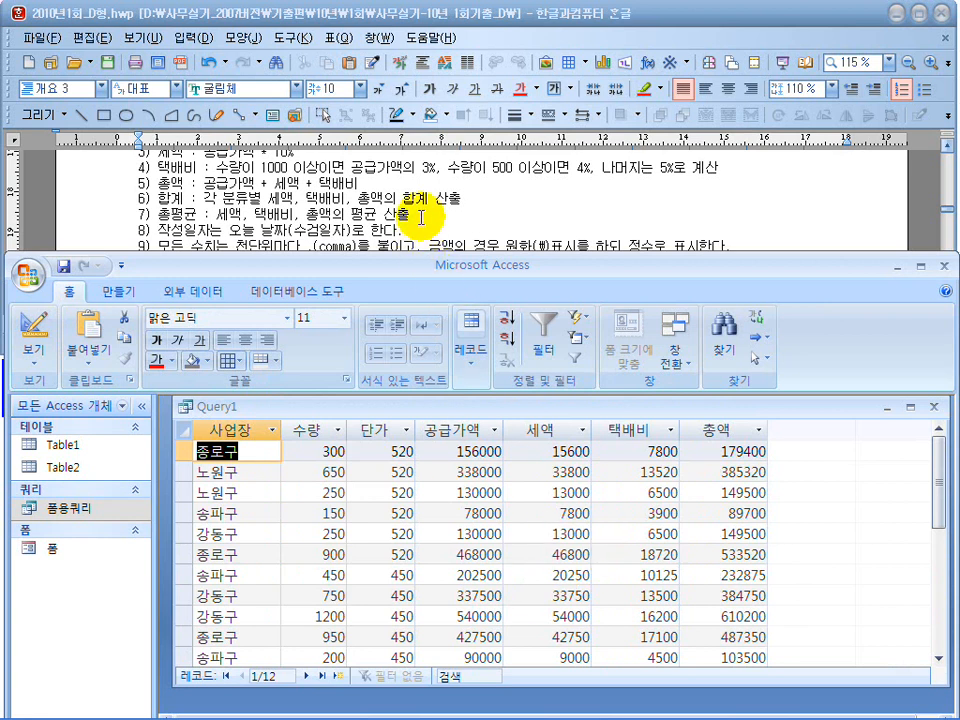
left_click(423, 222)
left_click(492, 421)
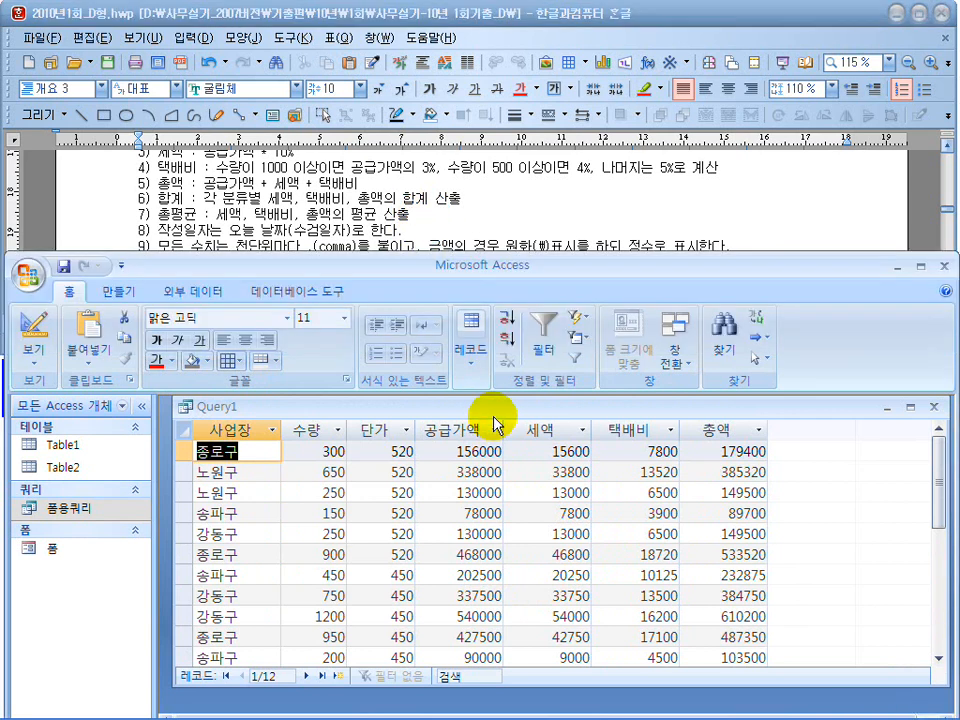
left_click(63, 266)
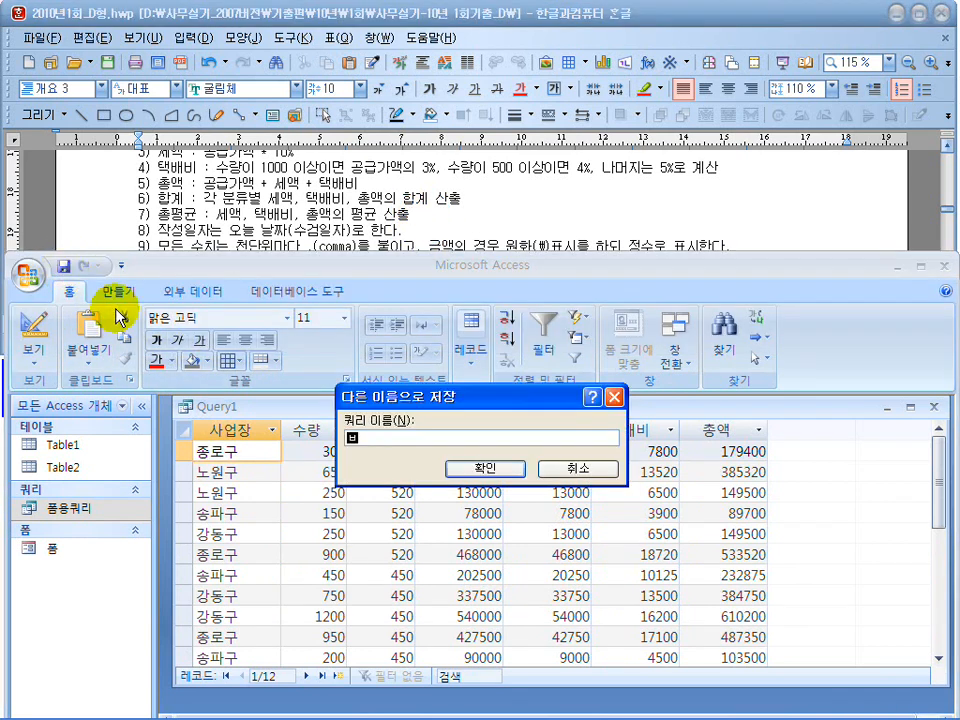
key("Return")
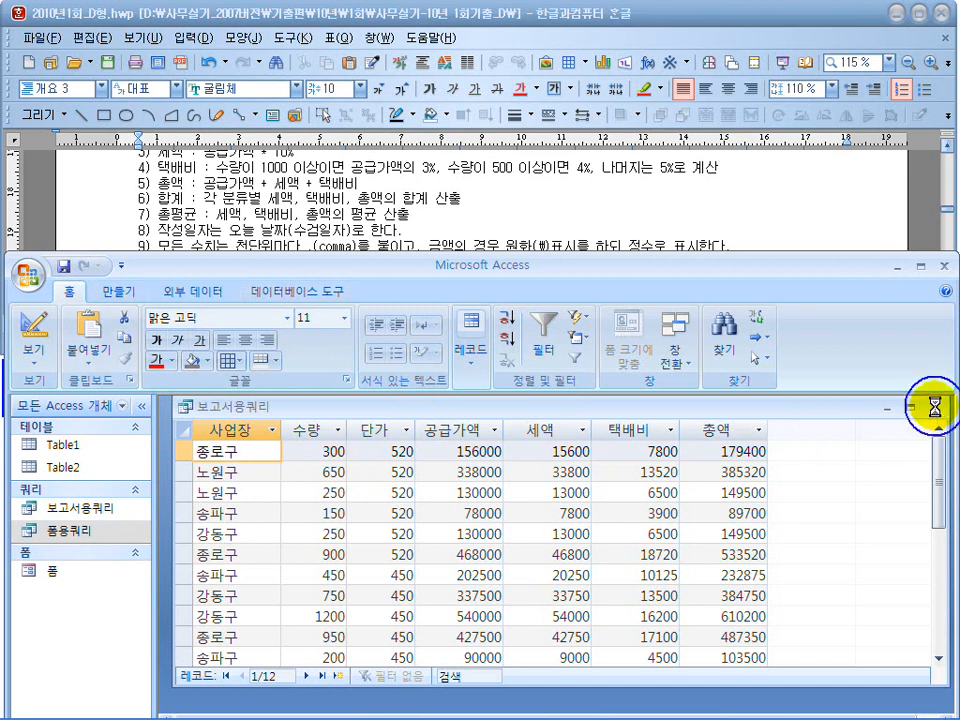
left_click(932, 407)
Reread the exam's grouping rule, start the Report Wizard from the 보고서용쿼리 query and include all of its fields.
left_click(387, 218)
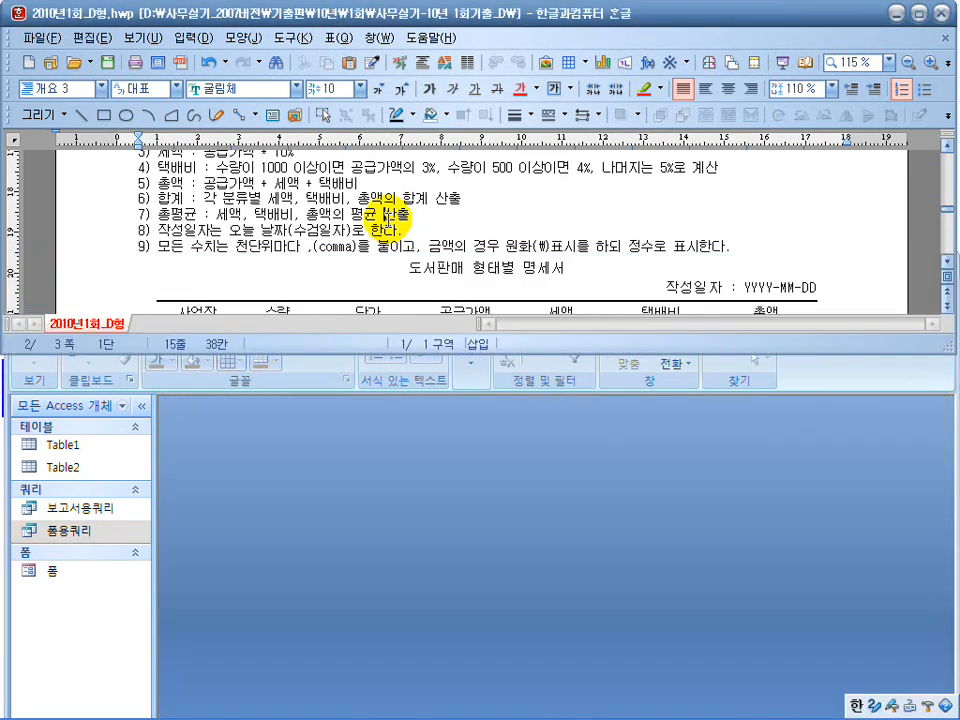
scroll(385, 215, "up", 1)
left_click_drag(155, 185, 298, 189)
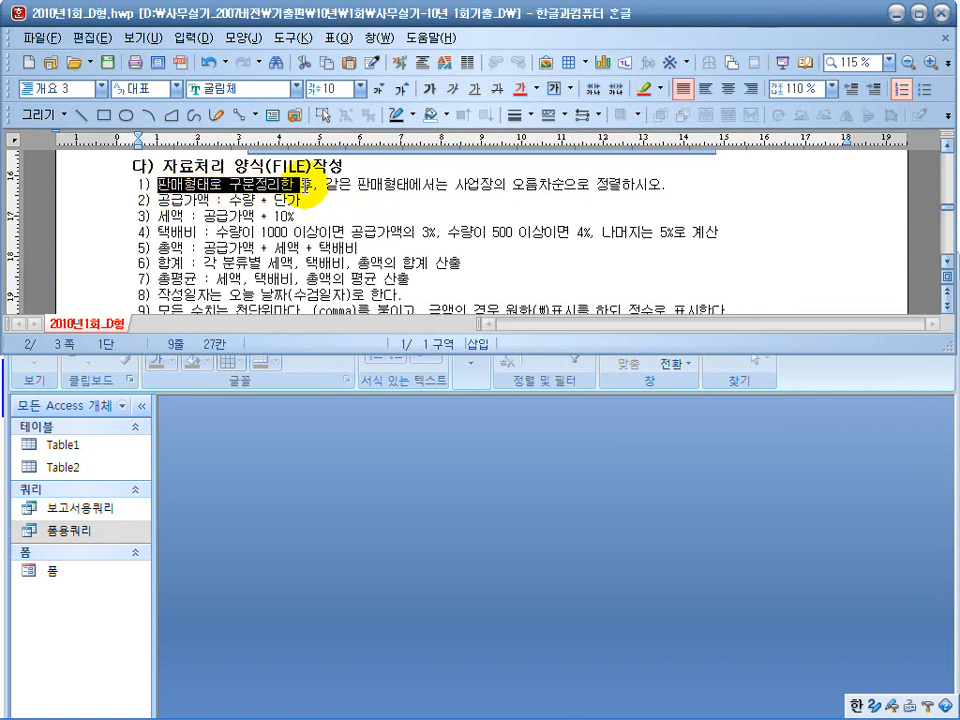
left_click(341, 216)
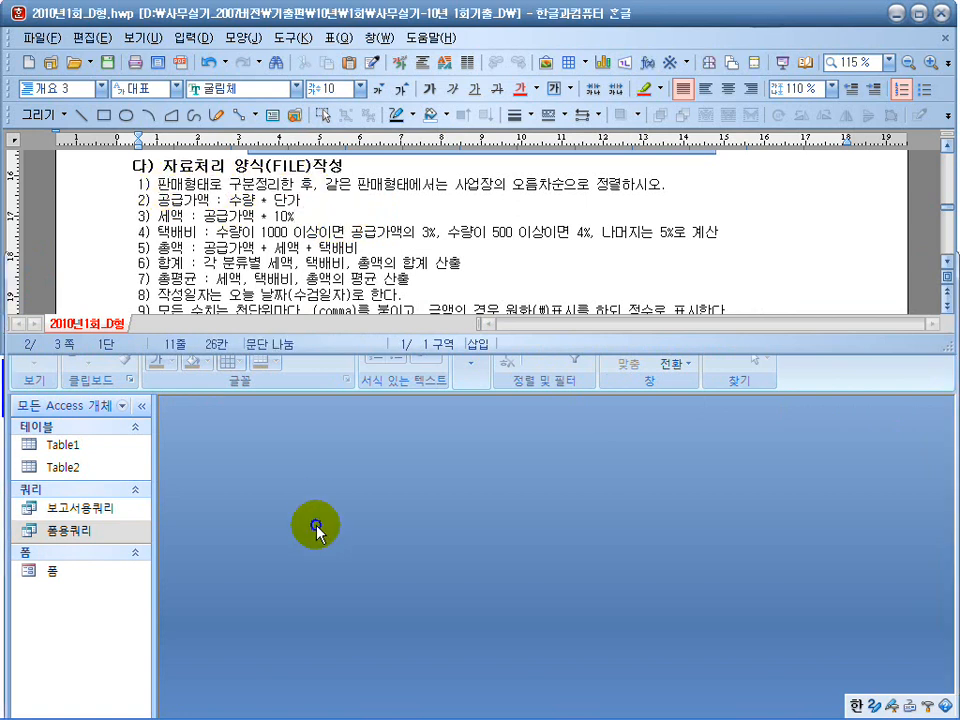
left_click(185, 408)
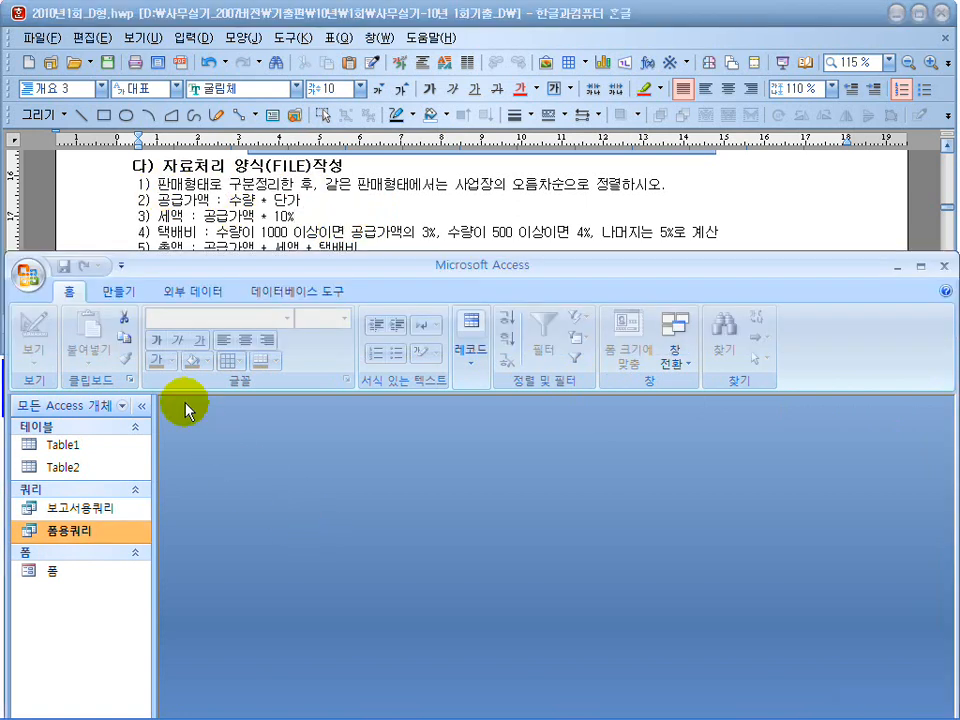
left_click(128, 298)
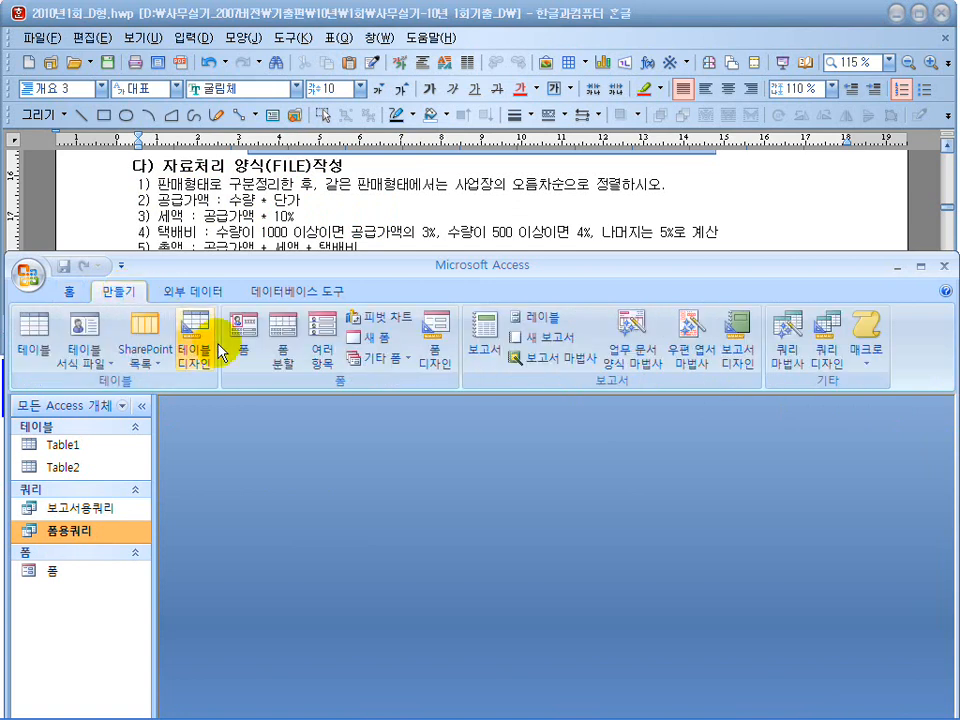
left_click(528, 358)
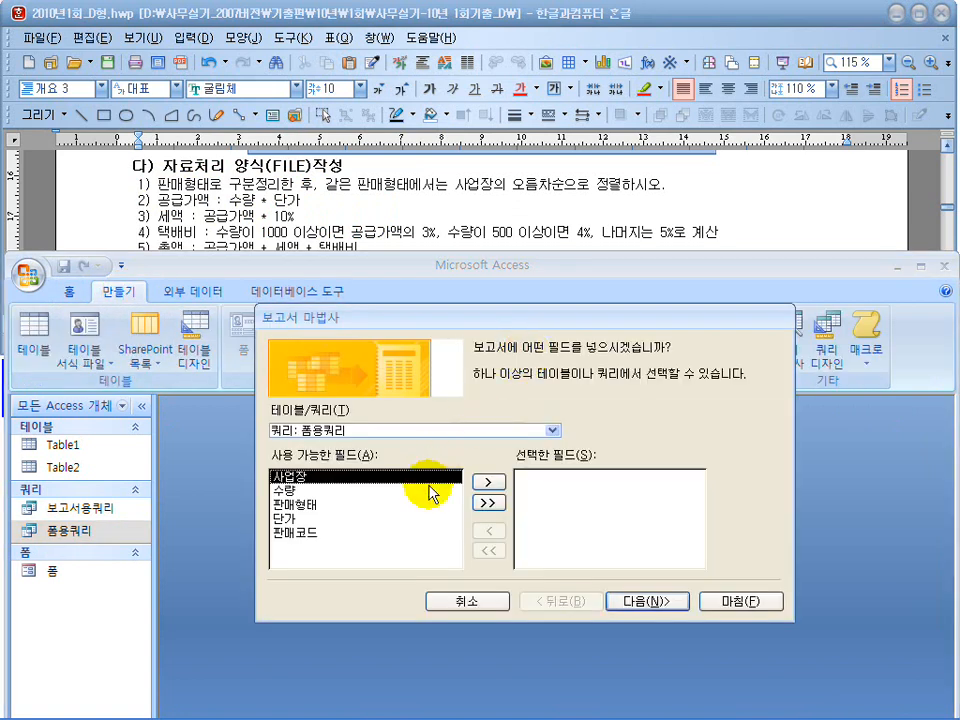
left_click(552, 430)
left_click(499, 474)
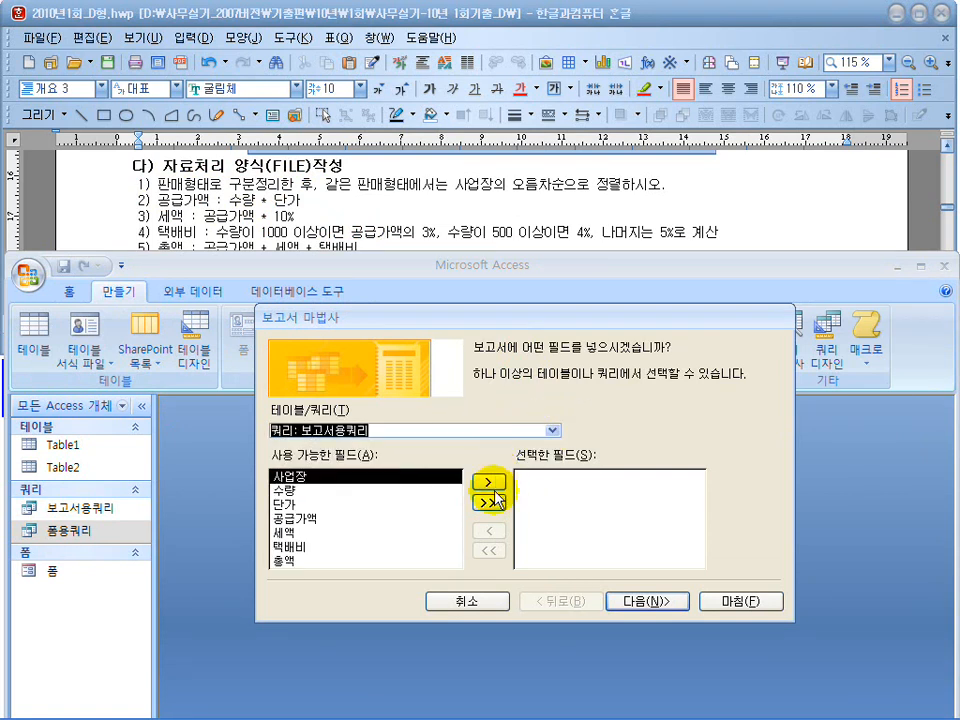
left_click(489, 503)
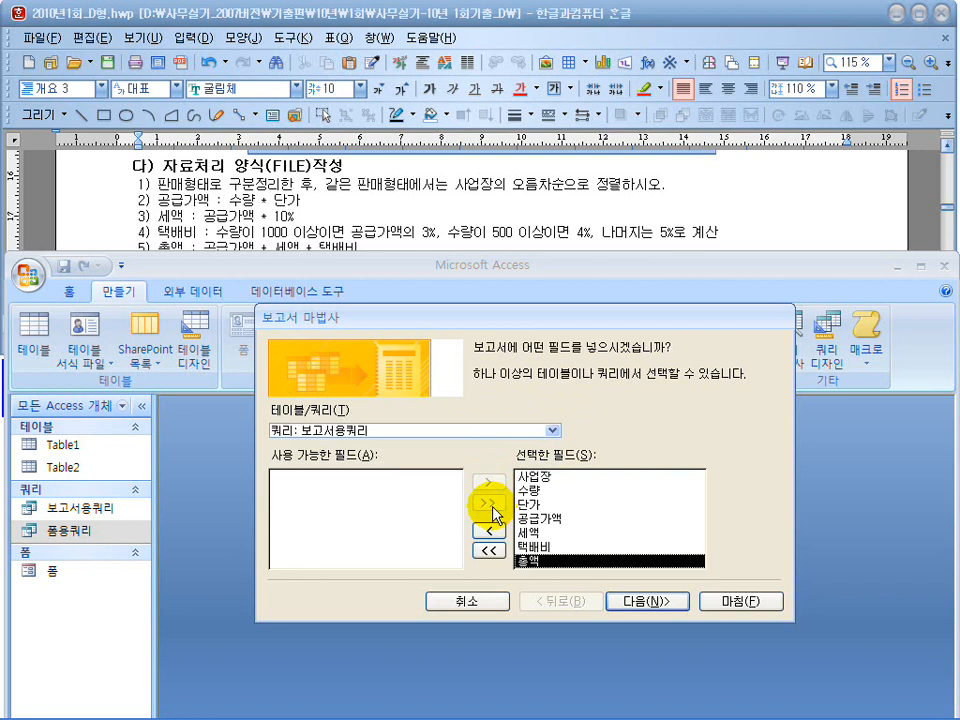
left_click(645, 603)
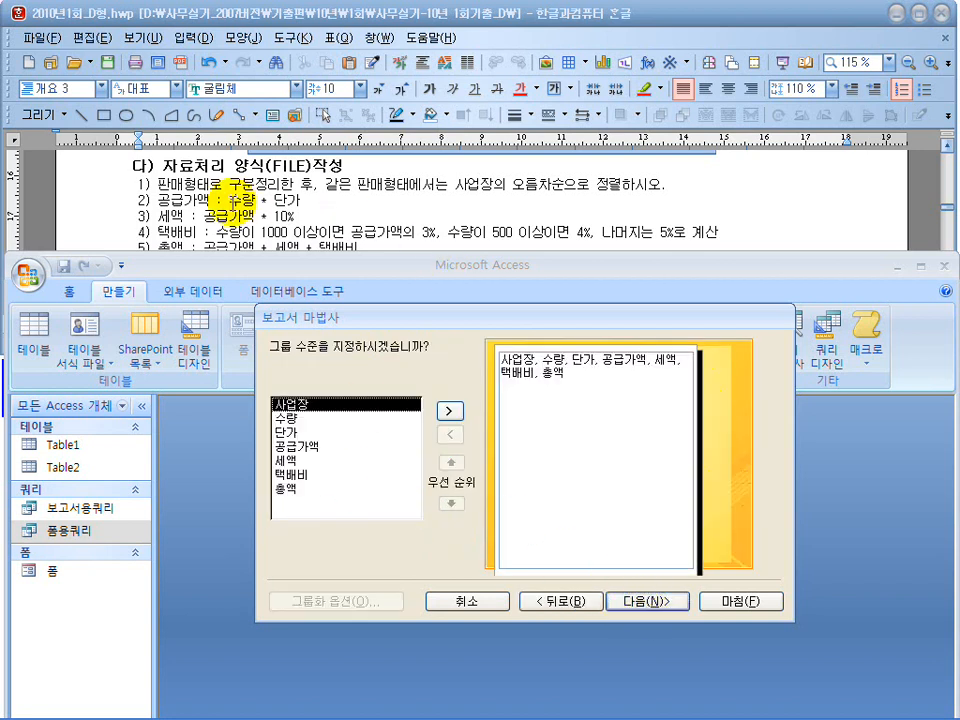
Compare the exam's 판매형태 grouping rule with the available fields and continue to the sort order without adding a group level.
left_click_drag(168, 184, 266, 184)
left_click(399, 461)
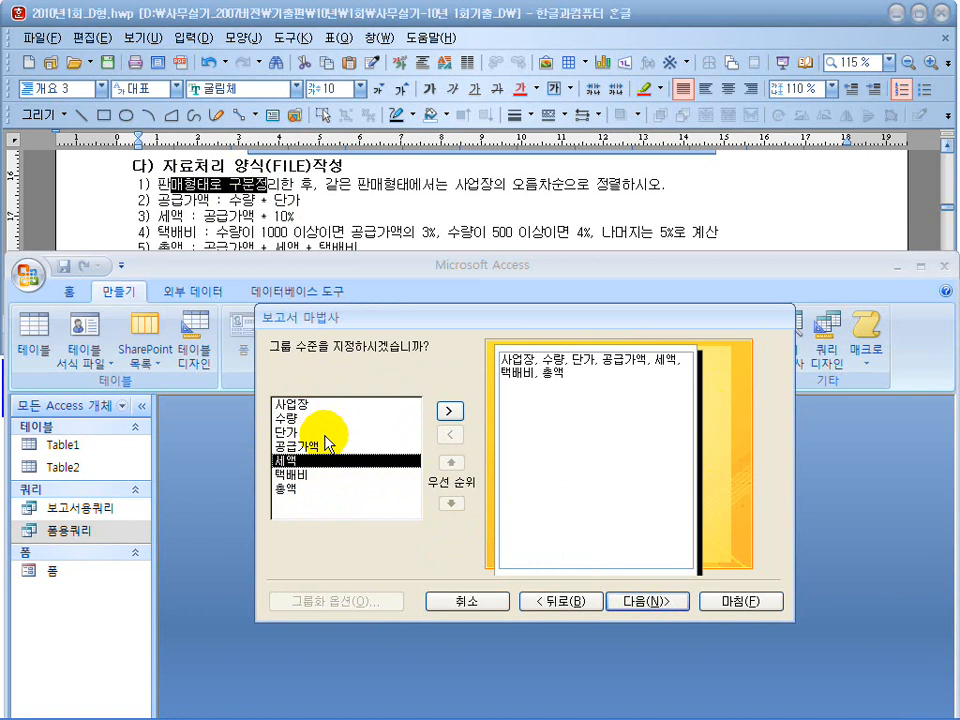
left_click(640, 602)
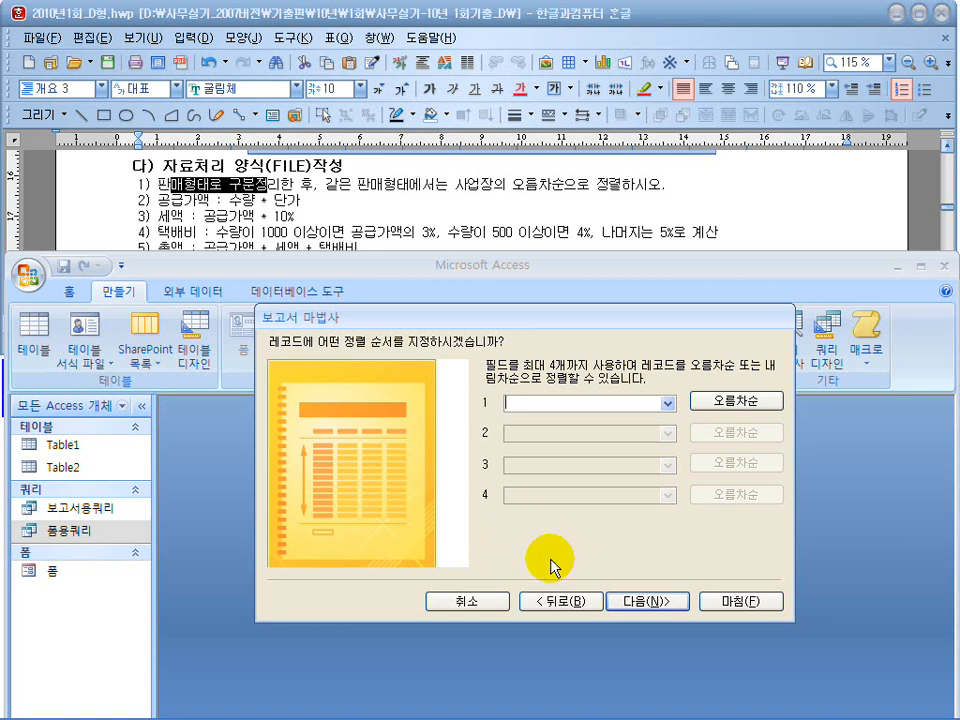
Cancel the Report Wizard and open the 보고서용쿼리 query in design view.
left_click(470, 601)
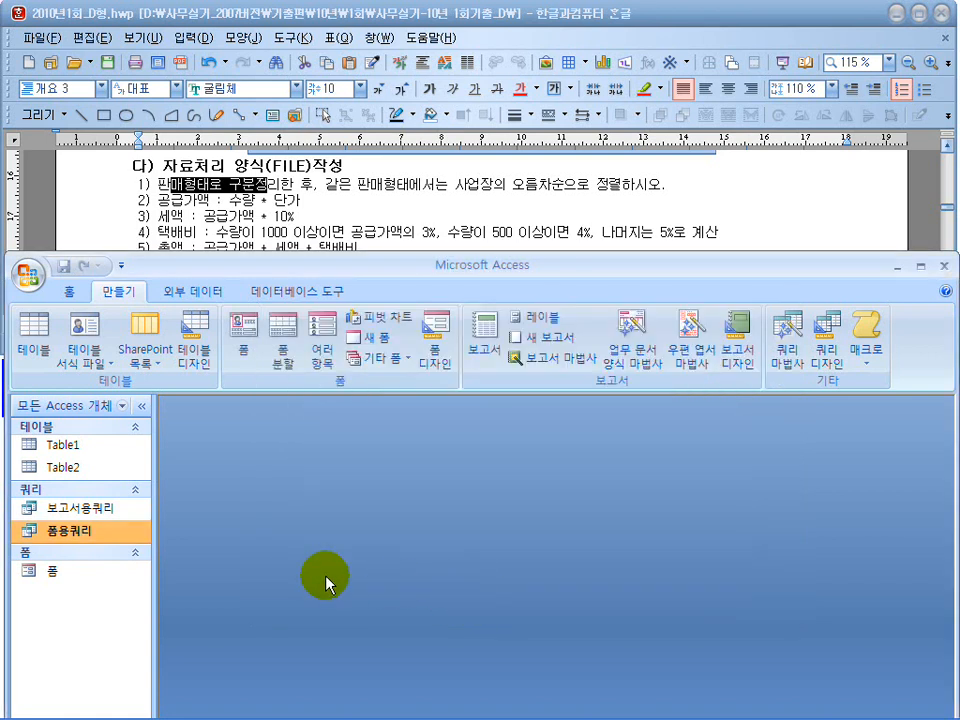
left_click(78, 509)
right_click(78, 512)
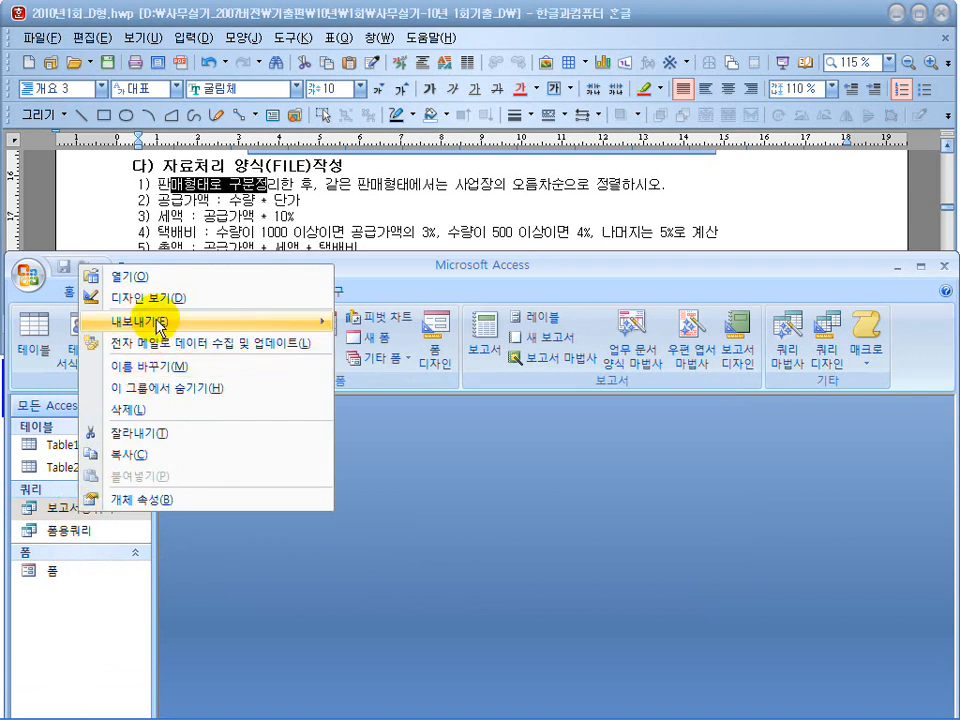
double_click(78, 509)
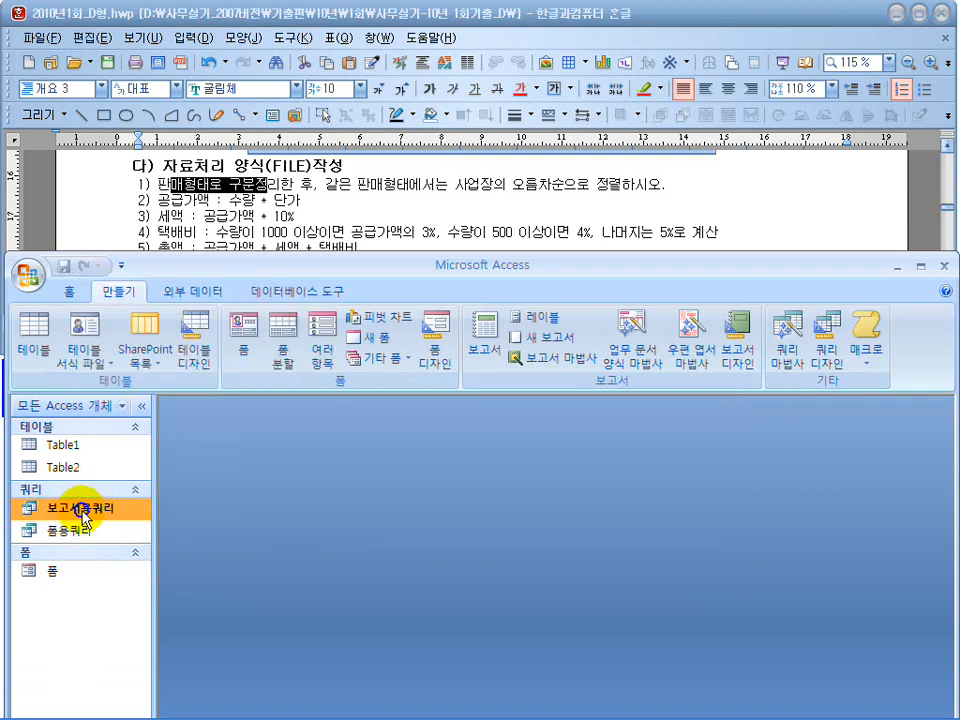
left_click(70, 292)
left_click(31, 345)
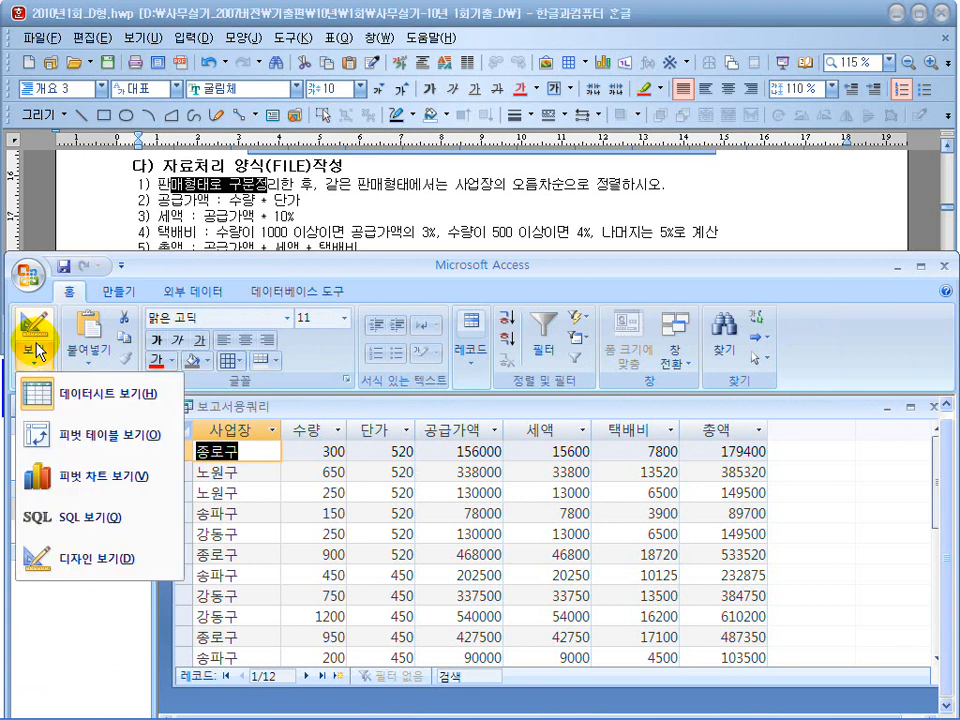
left_click(70, 555)
left_click(78, 510)
right_click(78, 510)
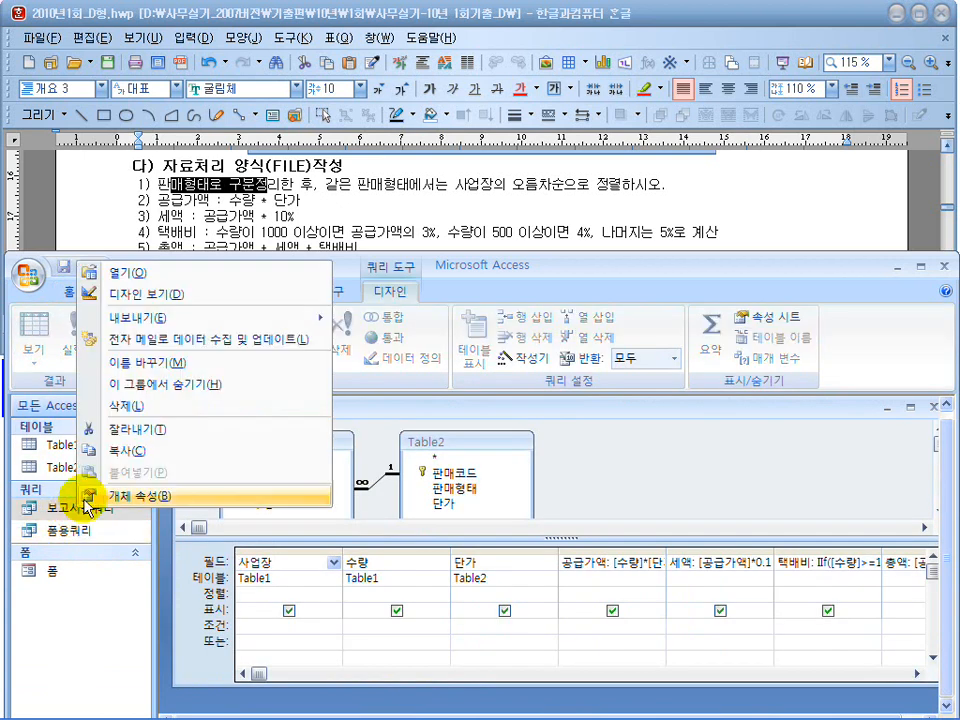
left_click(636, 486)
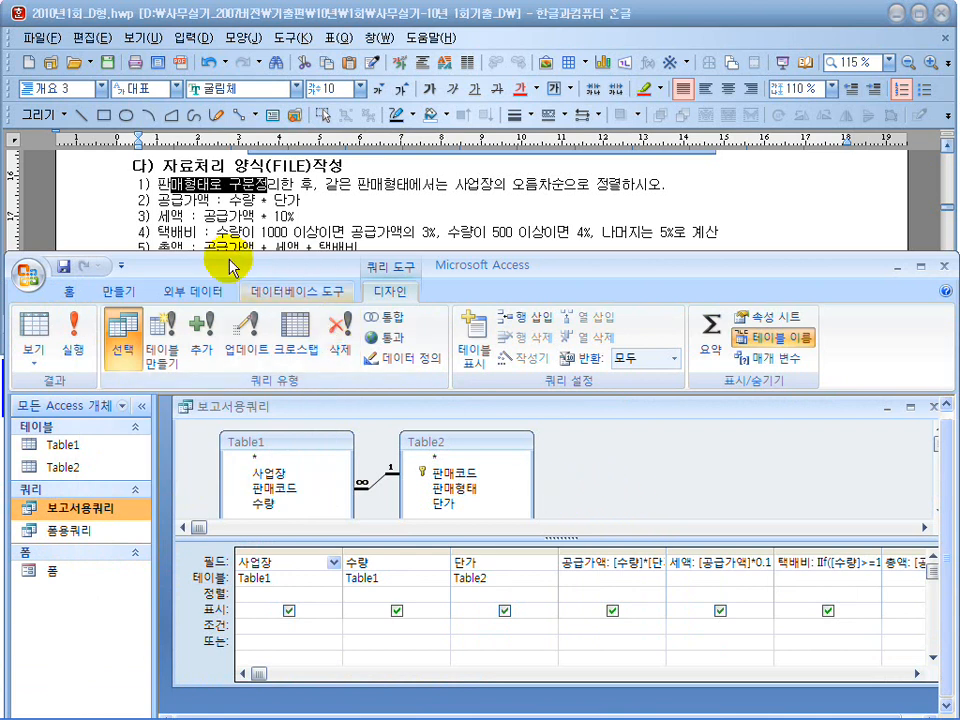
Highlight the exam's 판매형태 grouping rule, then narrow the 사업장, 수량 and 단가 query columns and add Table2's 판매형태 field after 총액.
left_click(245, 183)
left_click_drag(280, 184, 160, 183)
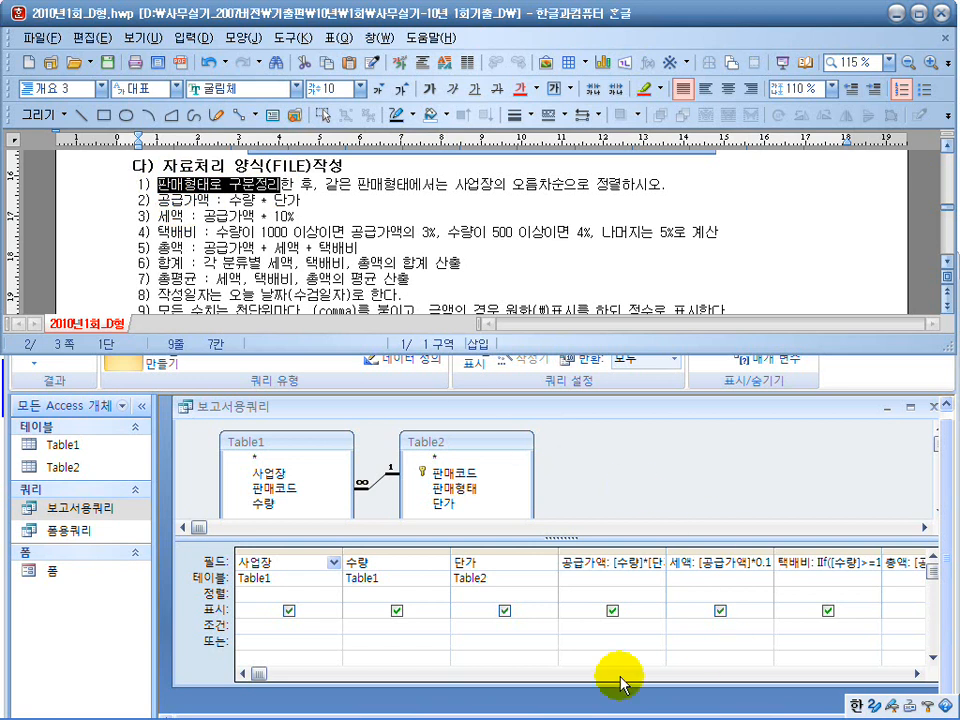
left_click(553, 551)
left_click_drag(553, 551, 510, 553)
left_click_drag(450, 553, 405, 553)
left_click_drag(332, 553, 306, 552)
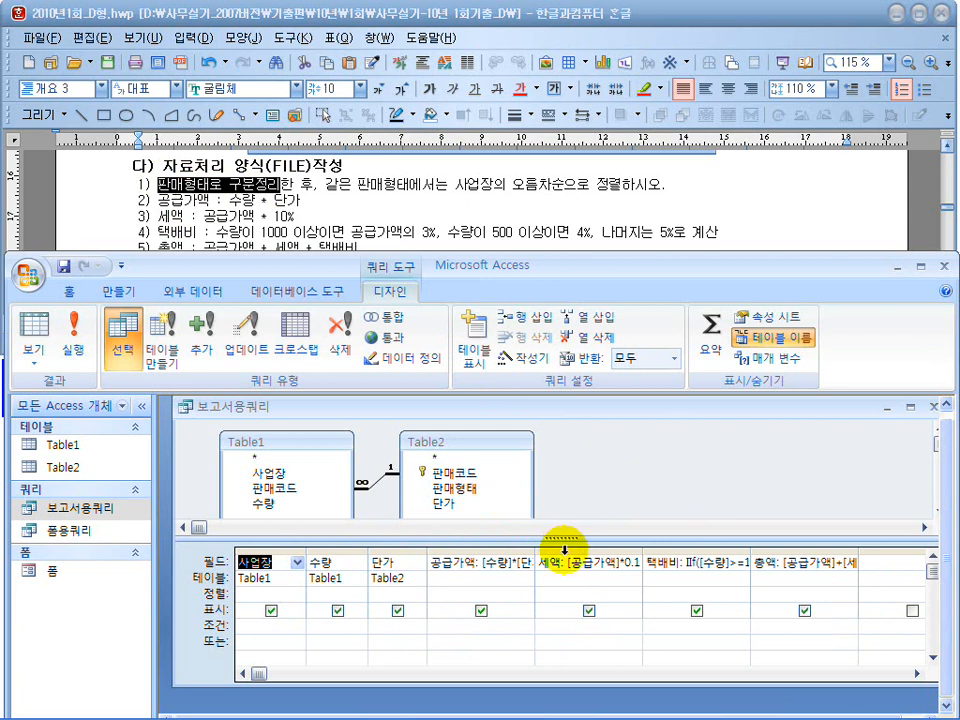
left_click(886, 567)
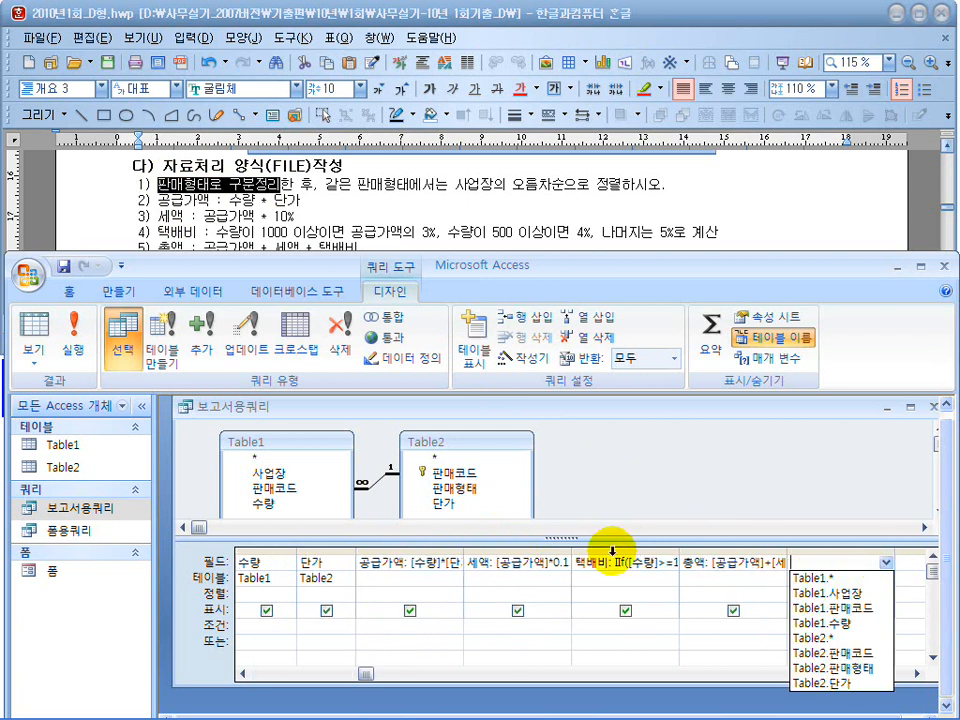
left_click(472, 489)
double_click(472, 489)
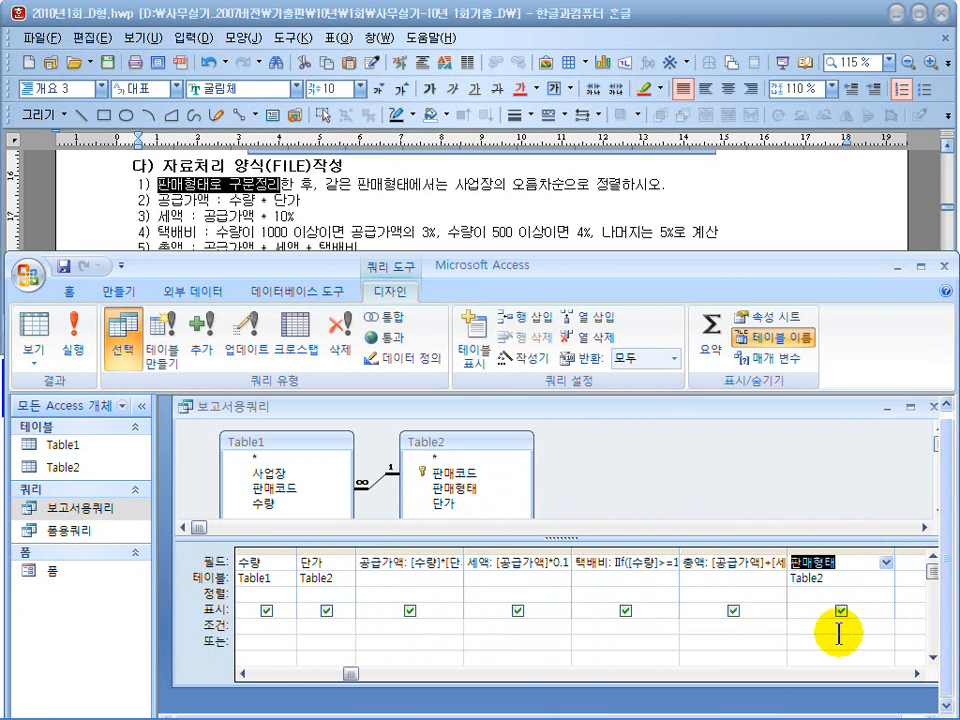
Compare the exam's 도서판매 형태별 명세서 report layout with the query's fields, checking whether 판매형태 has its own column.
left_click(525, 208)
scroll(520, 221, "down", 5)
scroll(585, 250, "up", 2)
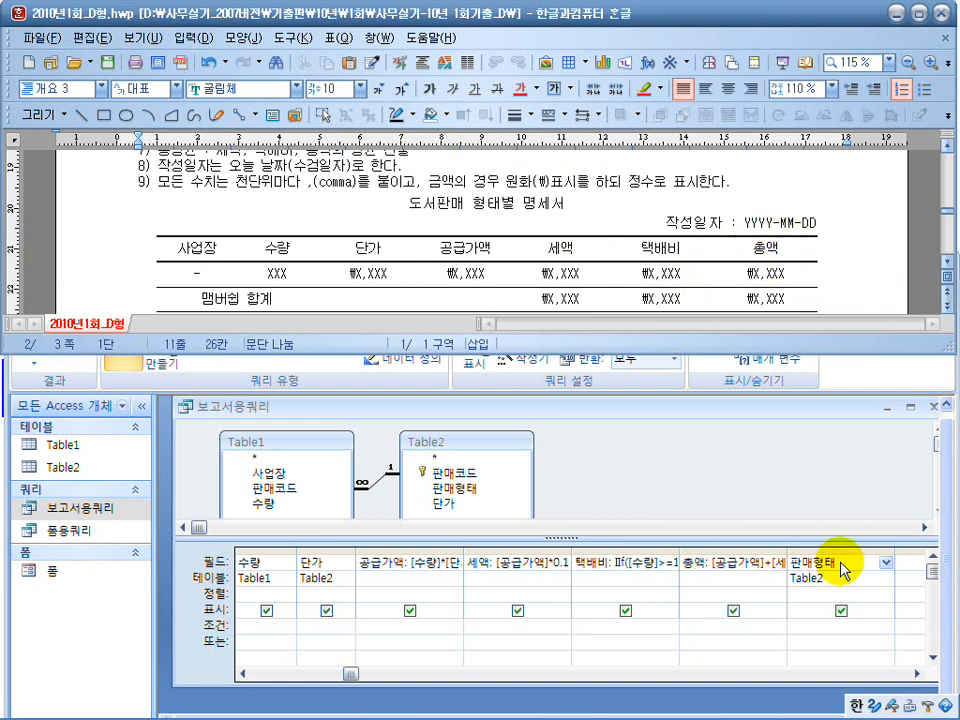
left_click(852, 261)
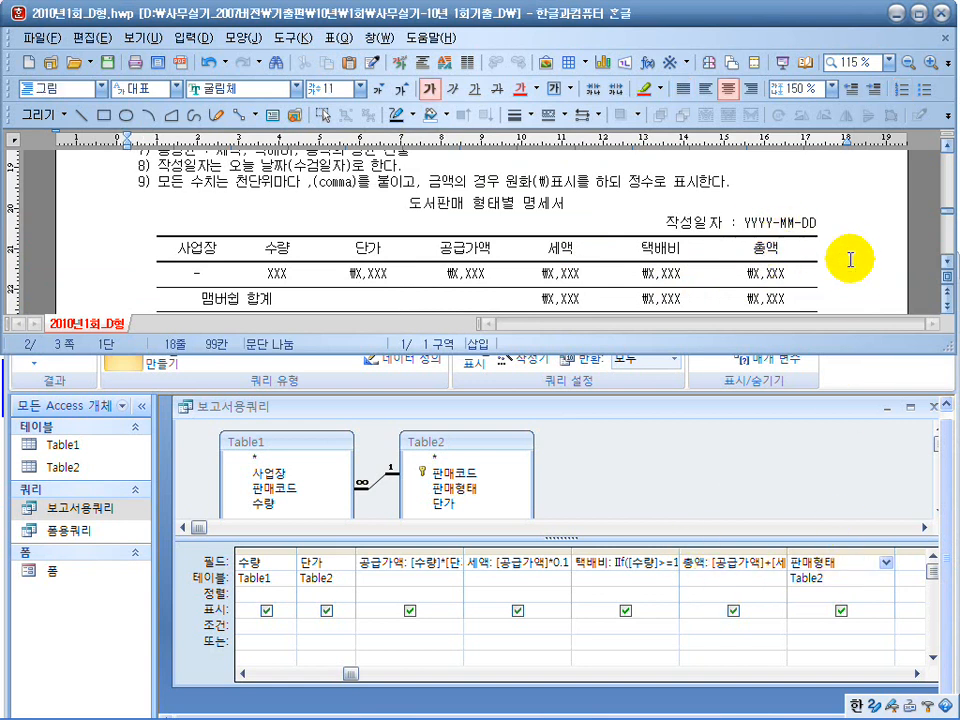
key("super")
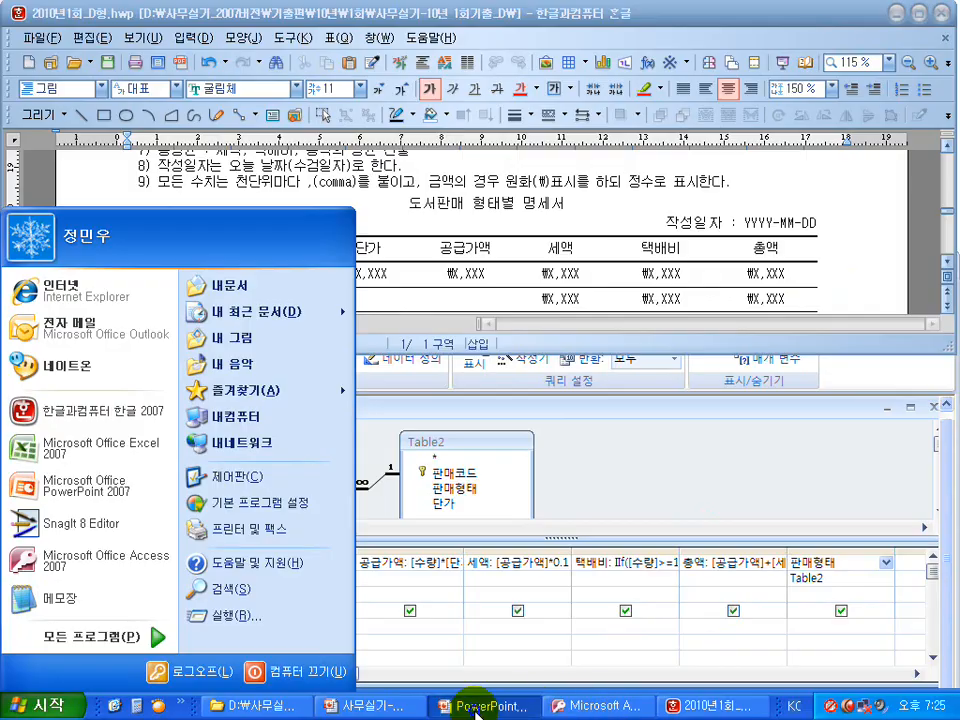
left_click(530, 705)
left_click(537, 484)
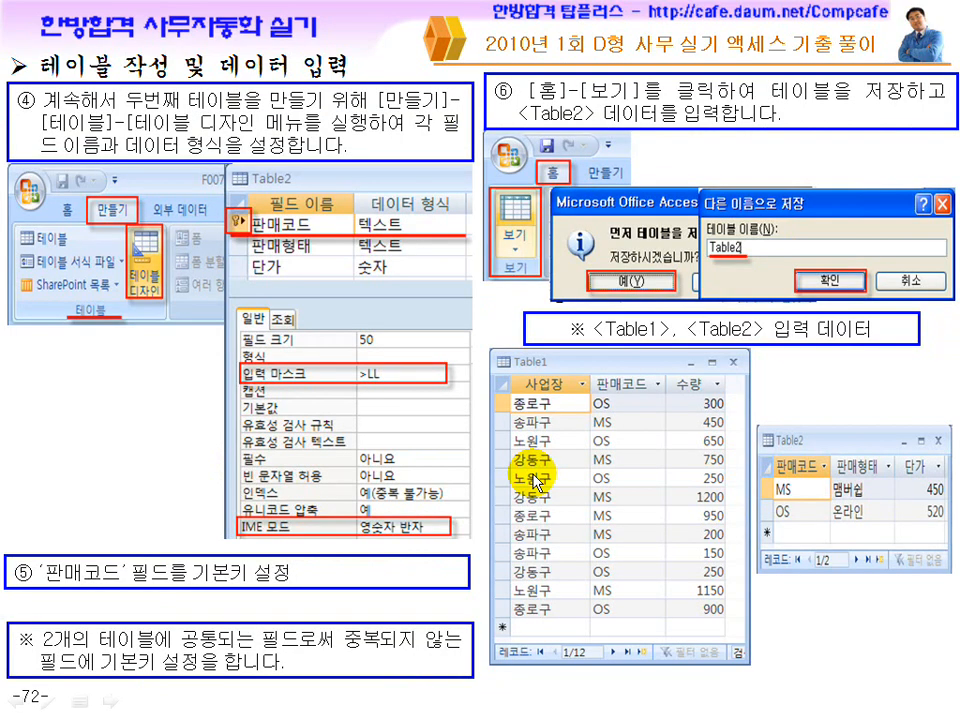
left_click(537, 484)
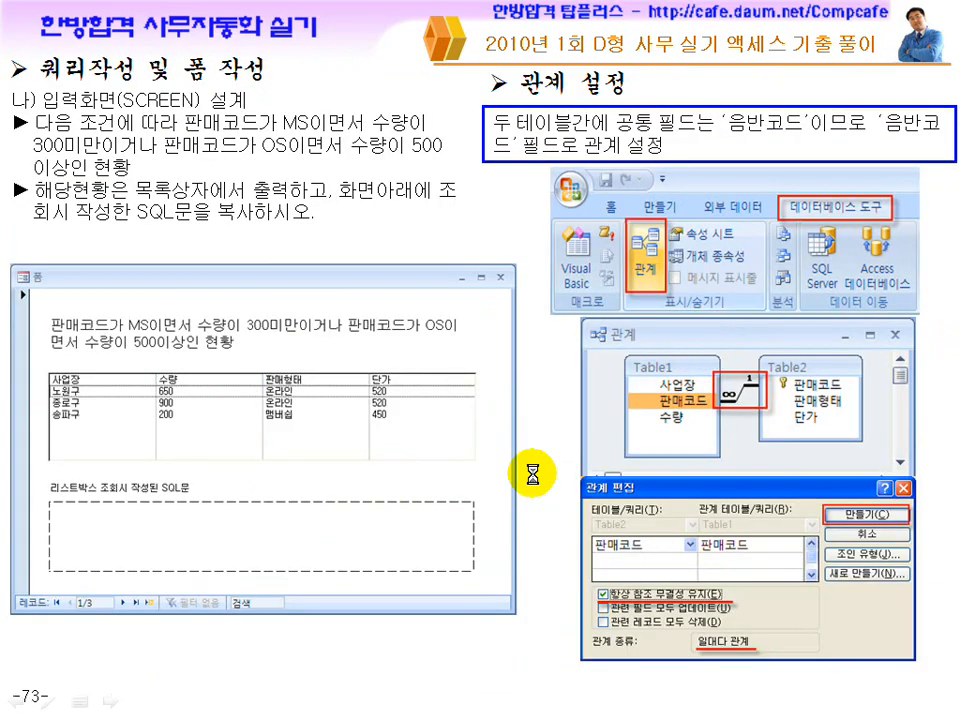
scroll(533, 476, "up", 1)
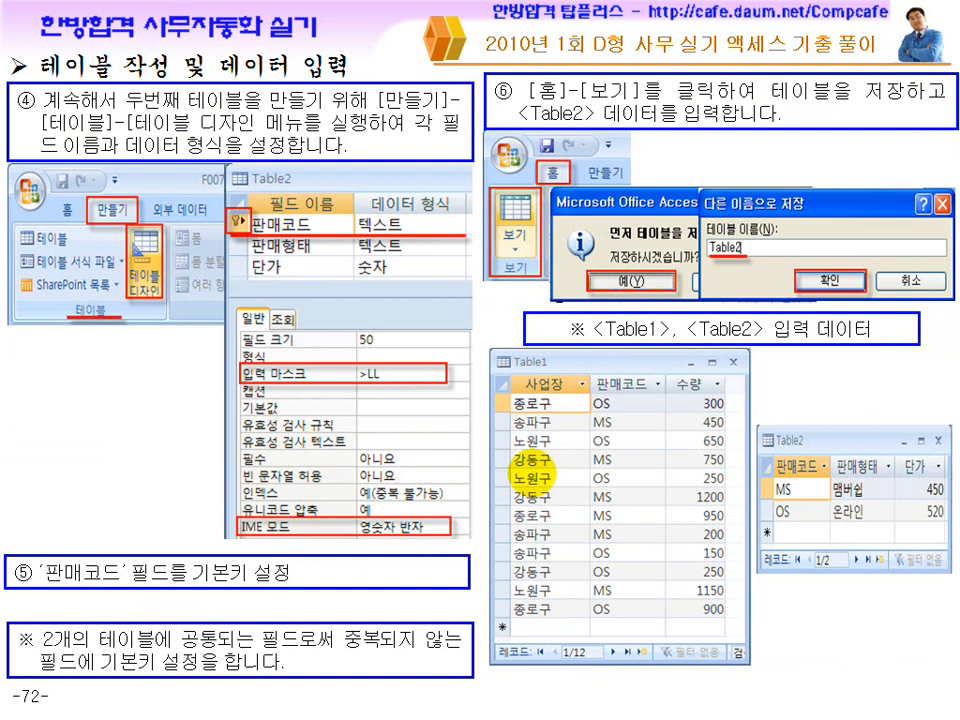
scroll(537, 476, "down", 2)
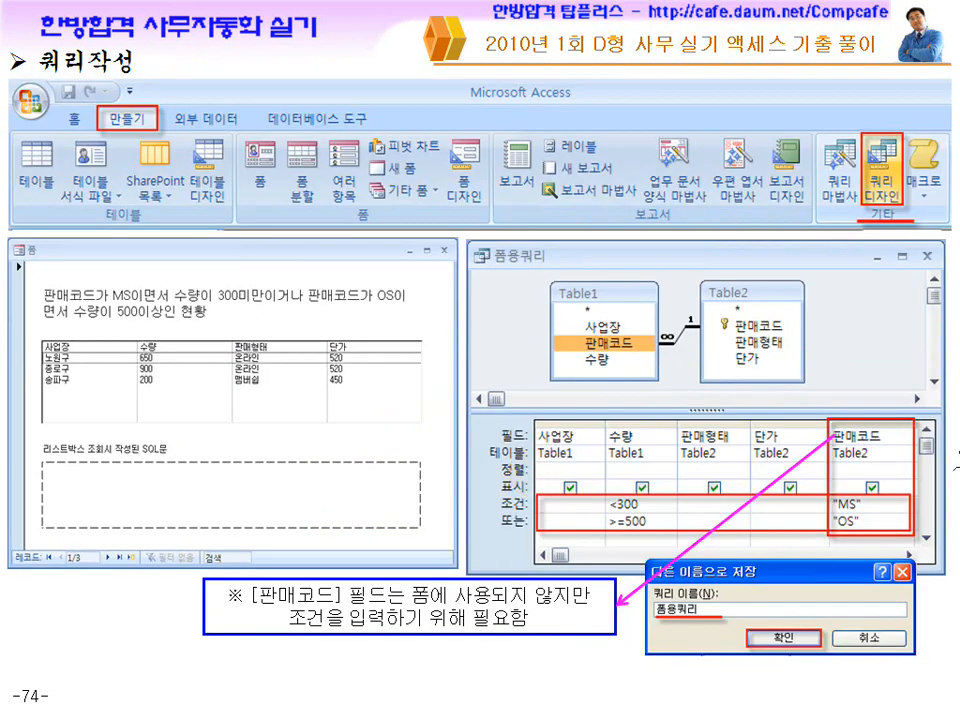
mouse_move(866, 540)
left_mouse_down()
mouse_move(815, 510)
mouse_move(852, 541)
left_mouse_up()
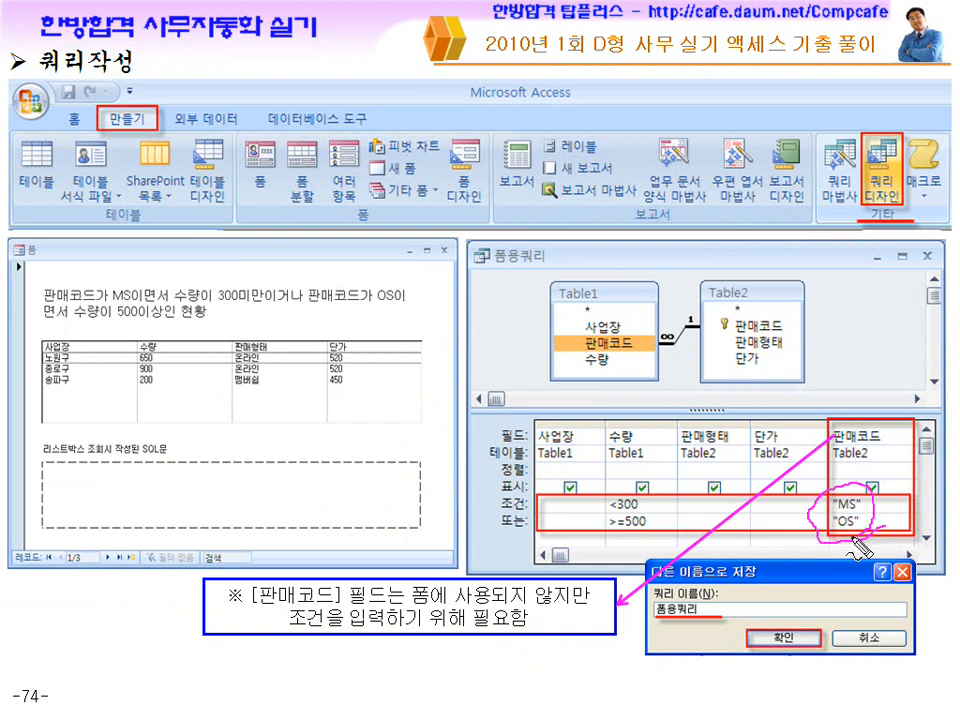
left_click_drag(418, 344, 440, 350)
left_click_drag(440, 604, 590, 604)
left_click_drag(337, 631, 440, 631)
left_click_drag(848, 423, 853, 540)
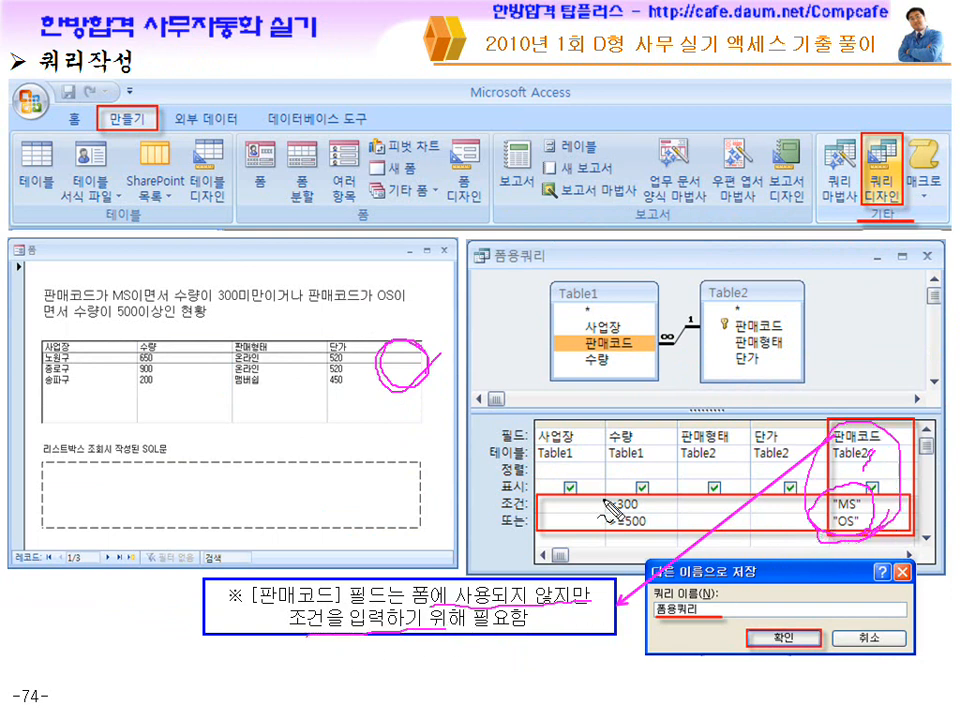
left_click_drag(903, 425, 910, 465)
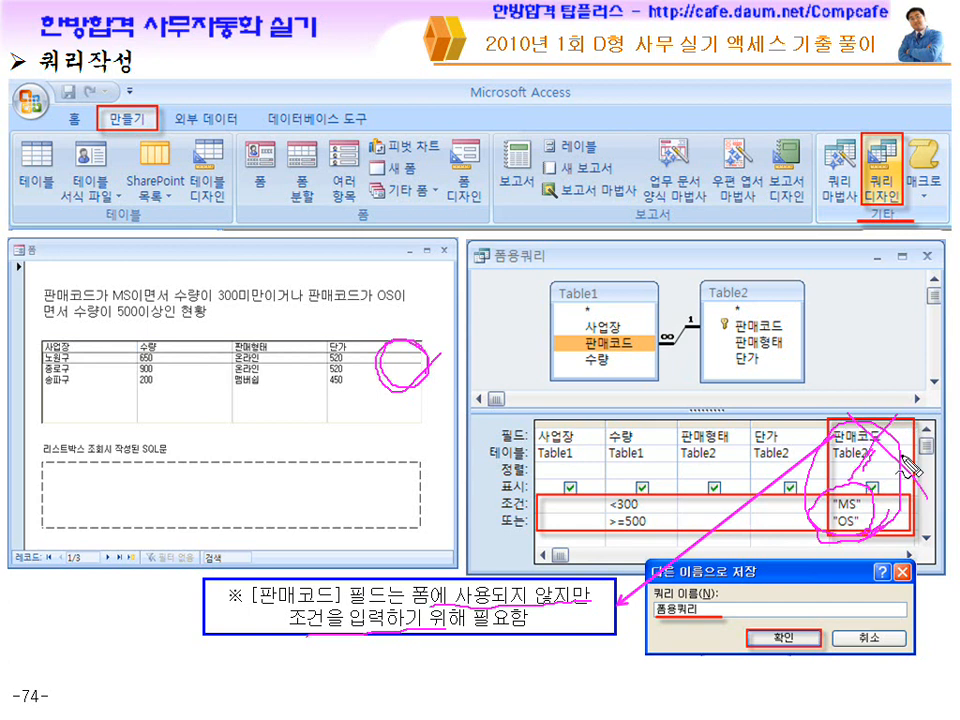
key("Escape")
key("alt+Tab")
left_click(478, 704)
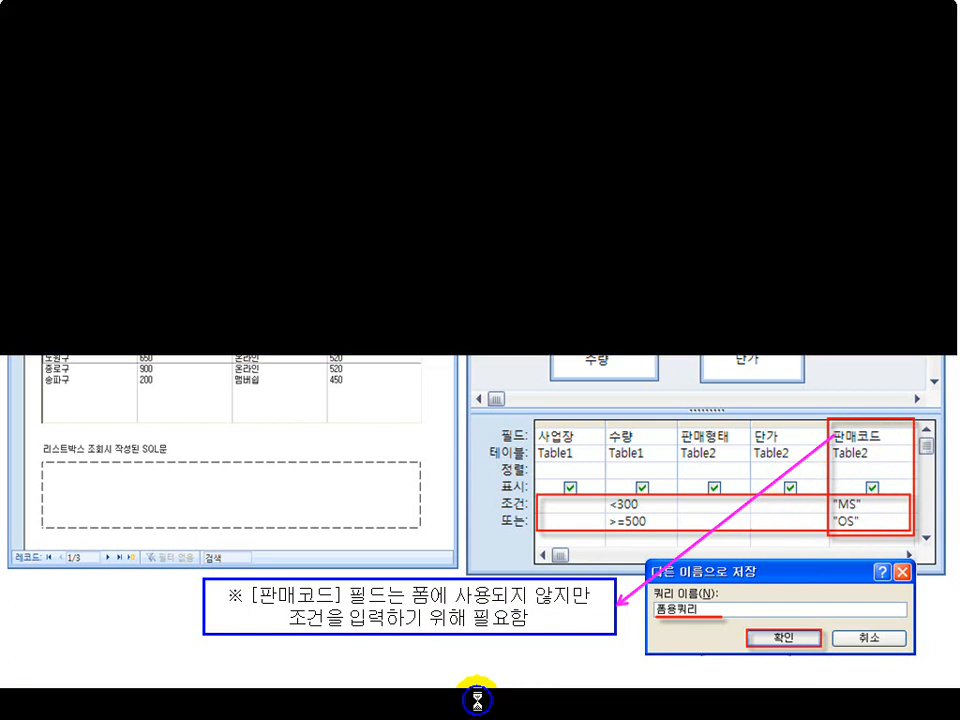
left_click(577, 499)
left_click(577, 499)
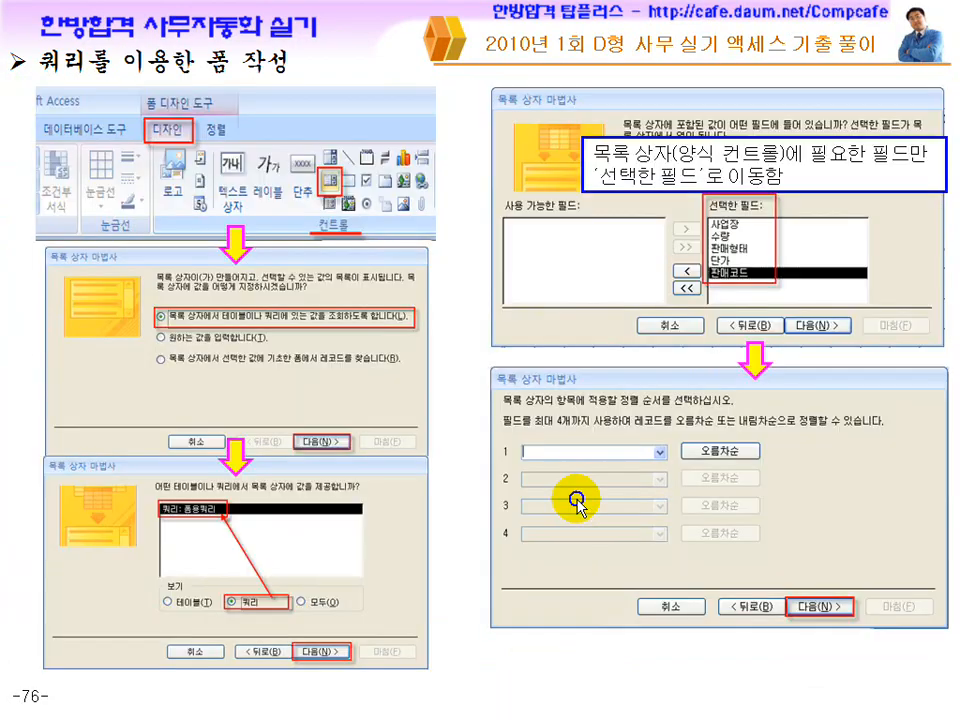
left_click(577, 505)
scroll(577, 499, "up", 1)
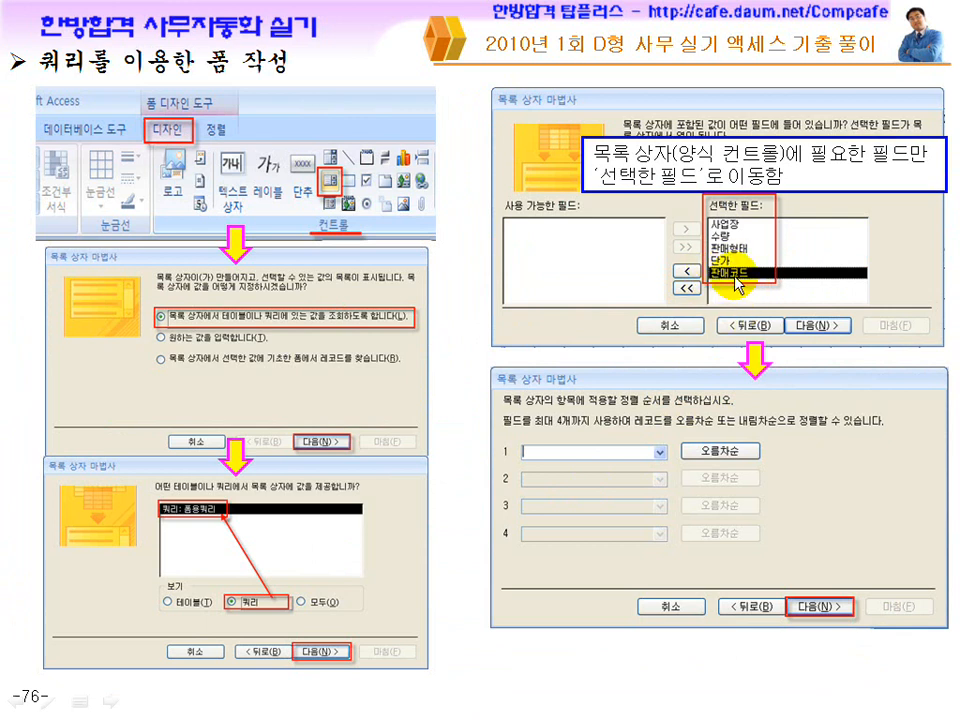
scroll(738, 283, "down", 1)
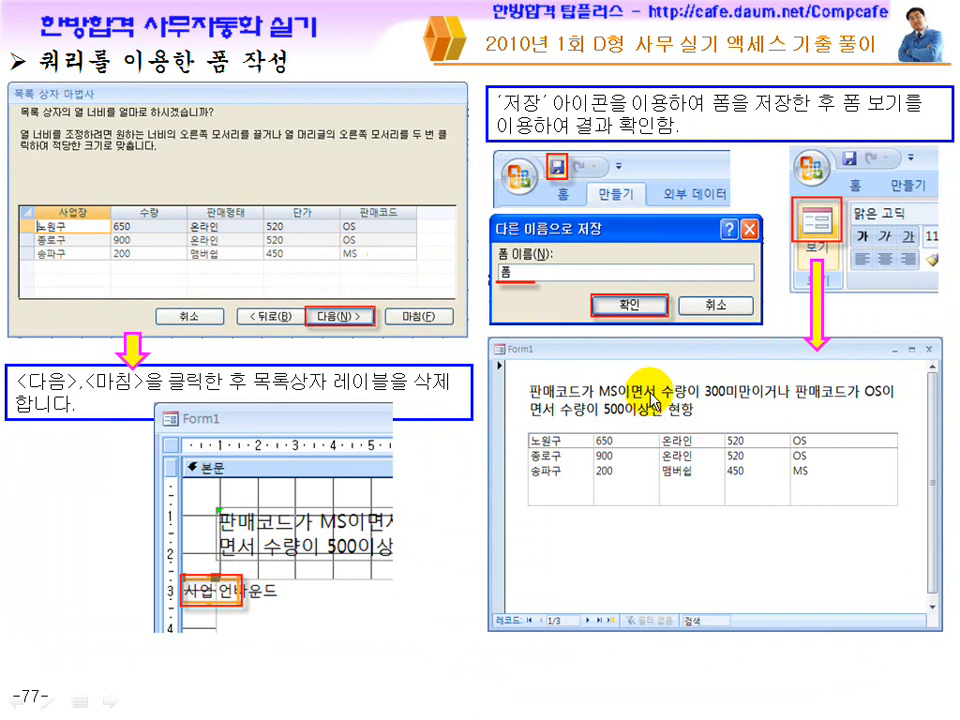
scroll(444, 330, "up", 1)
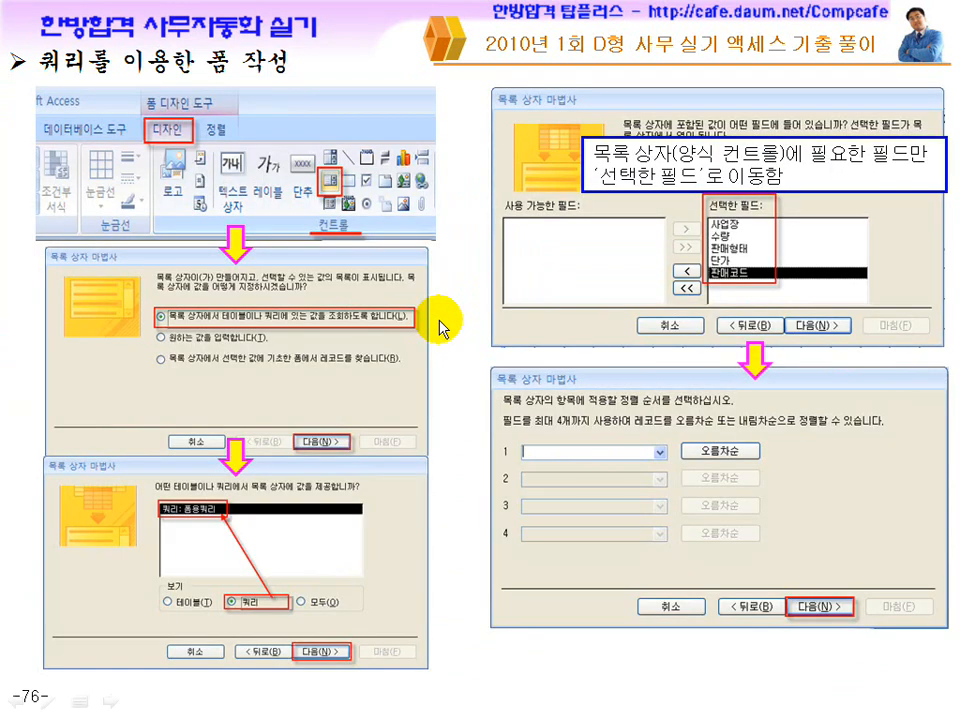
key("ctrl+shift+d")
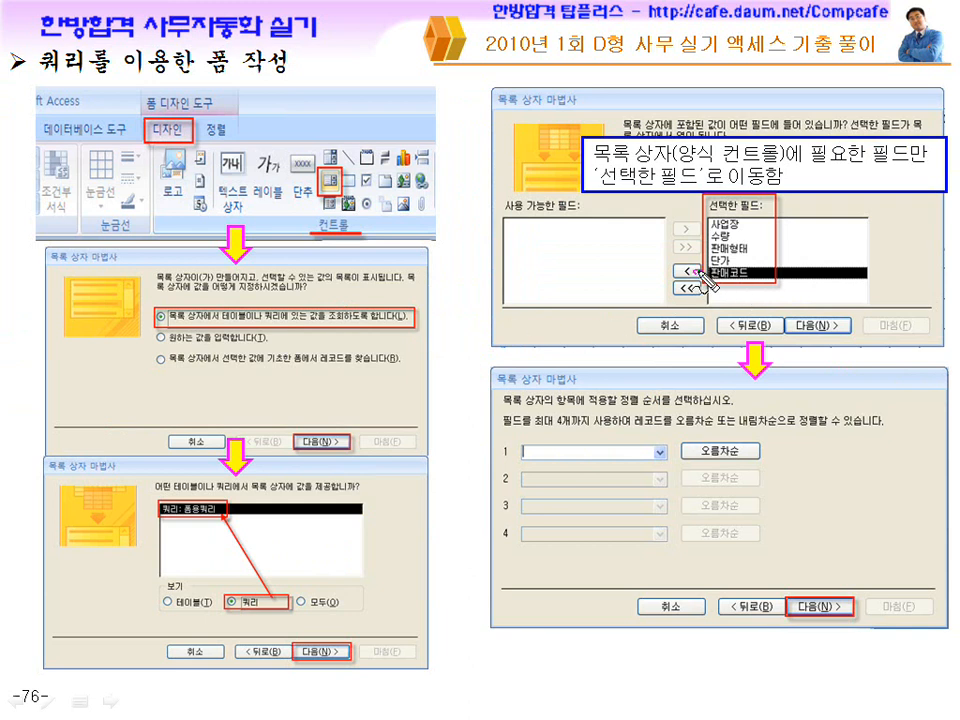
left_click_drag(770, 266, 678, 272)
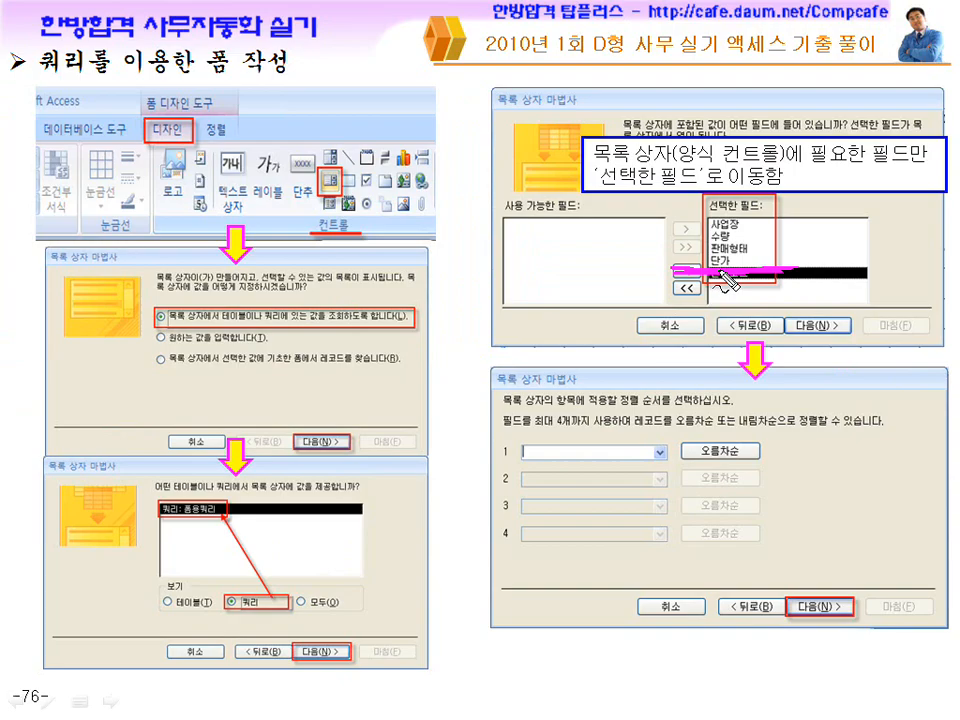
key("Escape")
left_click(709, 314)
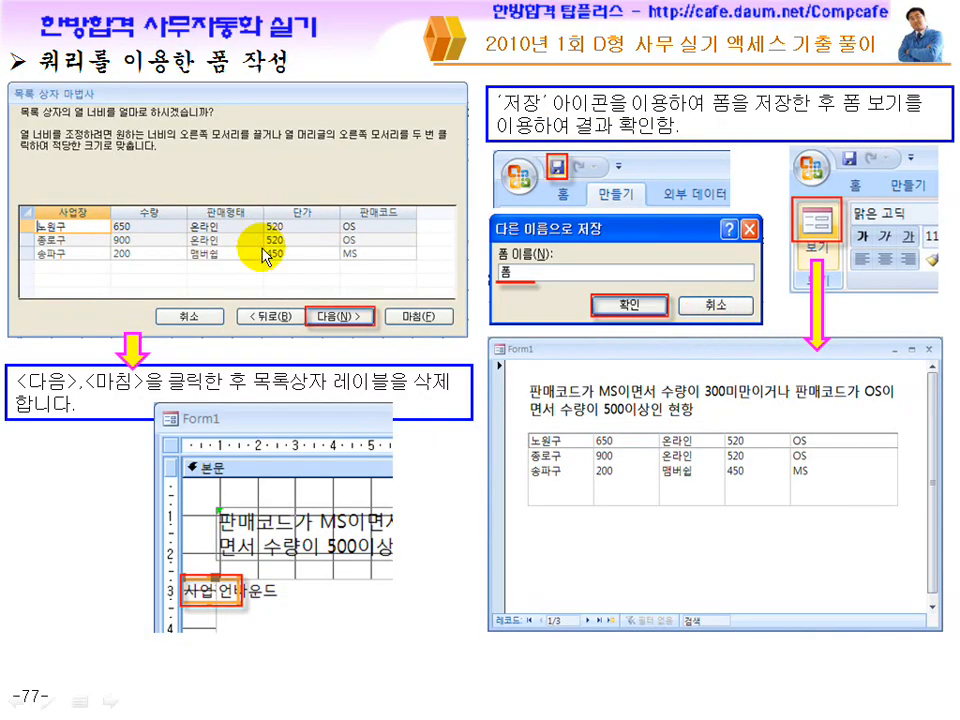
key("ctrl+p")
left_click_drag(405, 200, 415, 248)
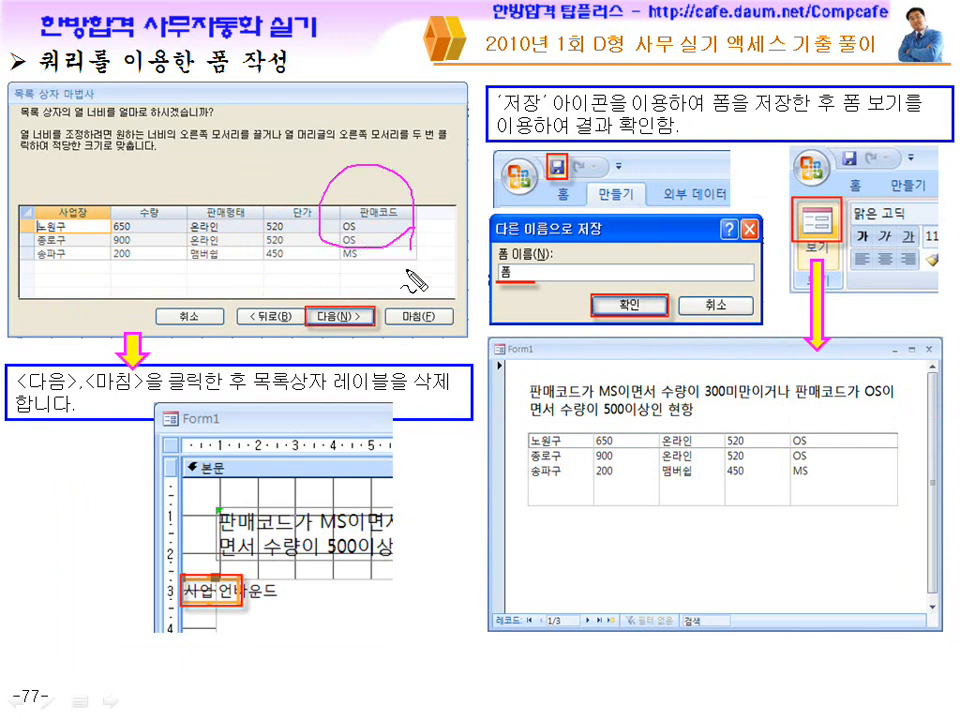
left_click_drag(897, 513, 901, 535)
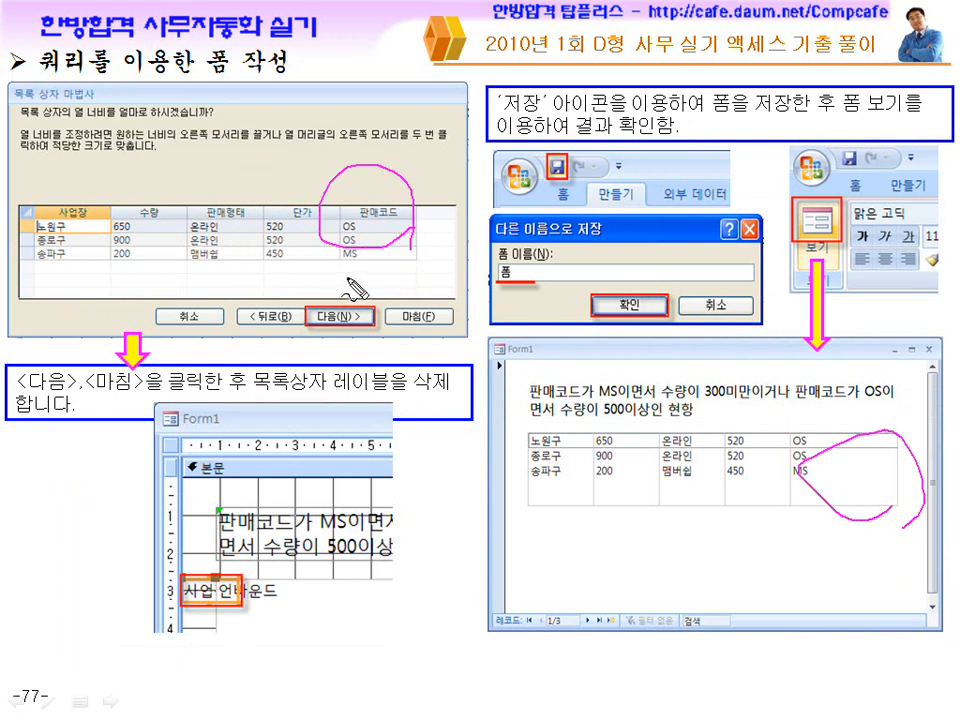
mouse_move(393, 213)
left_mouse_down()
mouse_move(375, 183)
mouse_move(420, 252)
left_mouse_up()
key("e")
key("ctrl+a")
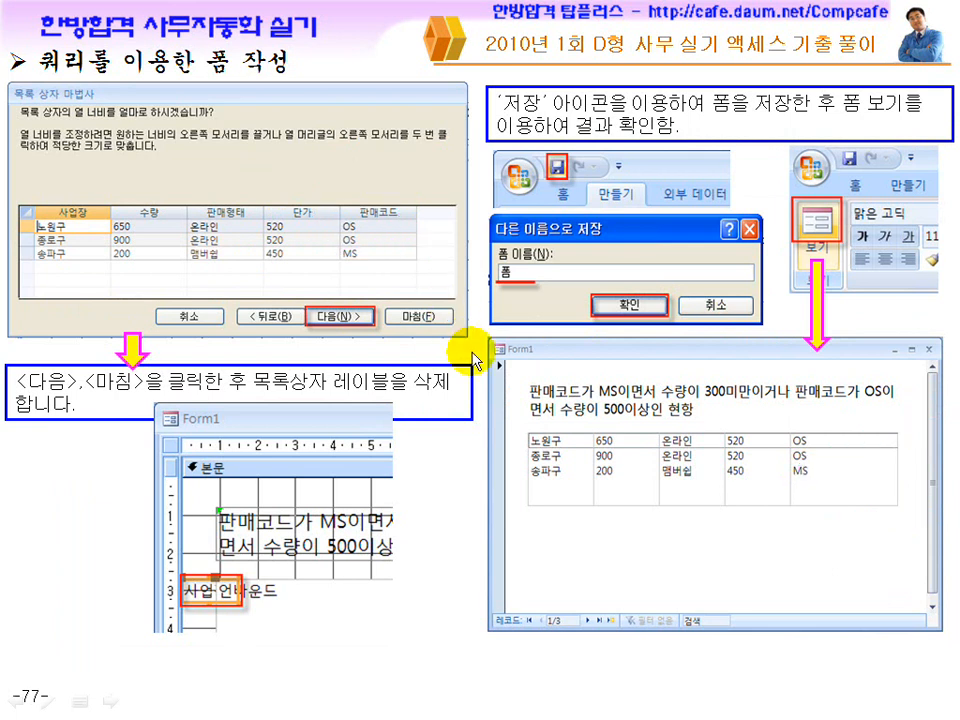
left_click(573, 398)
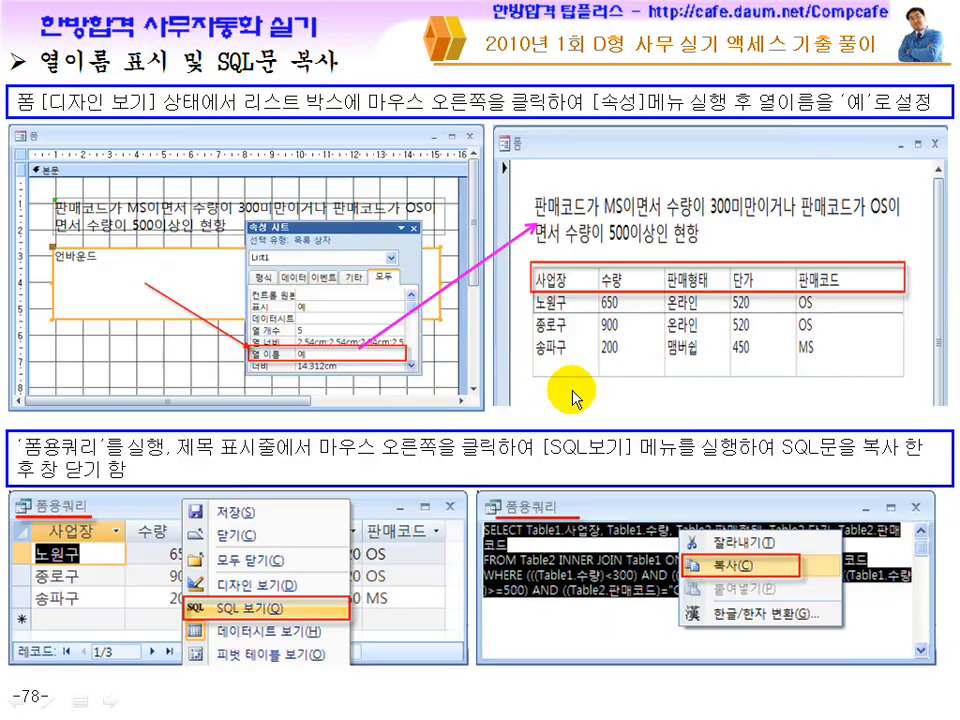
left_click(573, 398)
left_click(573, 398)
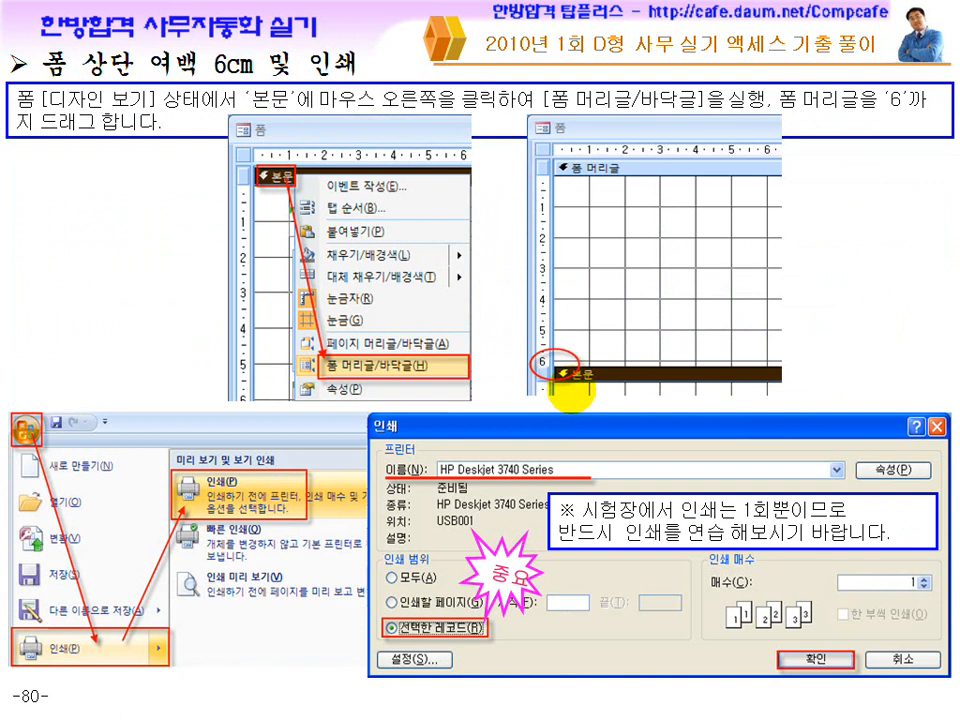
left_click(573, 393)
left_click(573, 393)
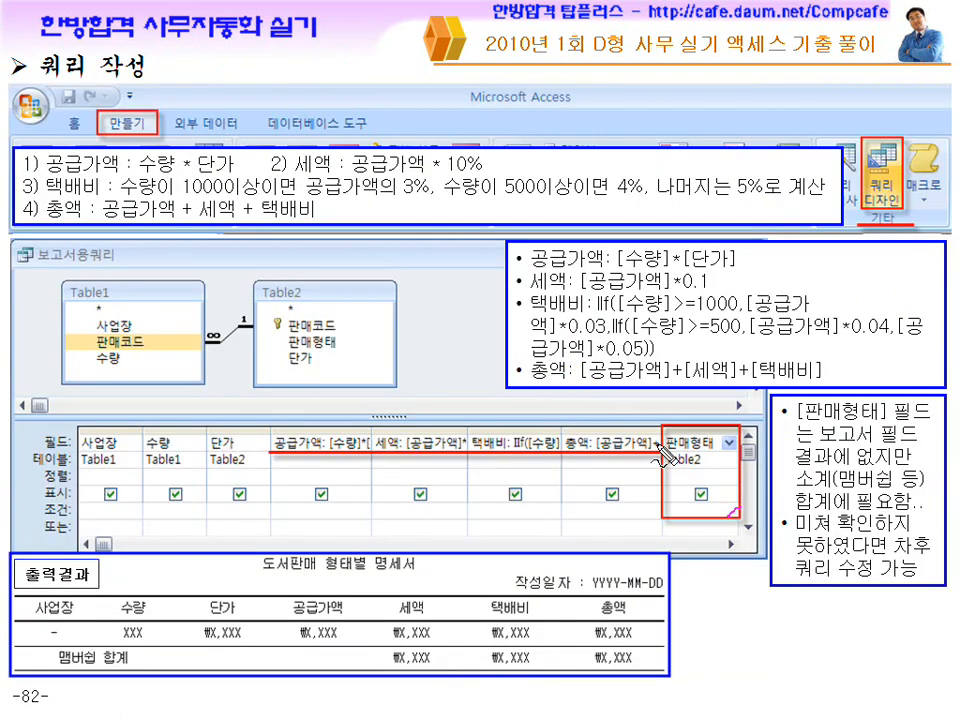
mouse_move(718, 655)
left_mouse_down()
mouse_move(712, 605)
mouse_move(645, 440)
mouse_move(645, 415)
left_mouse_up()
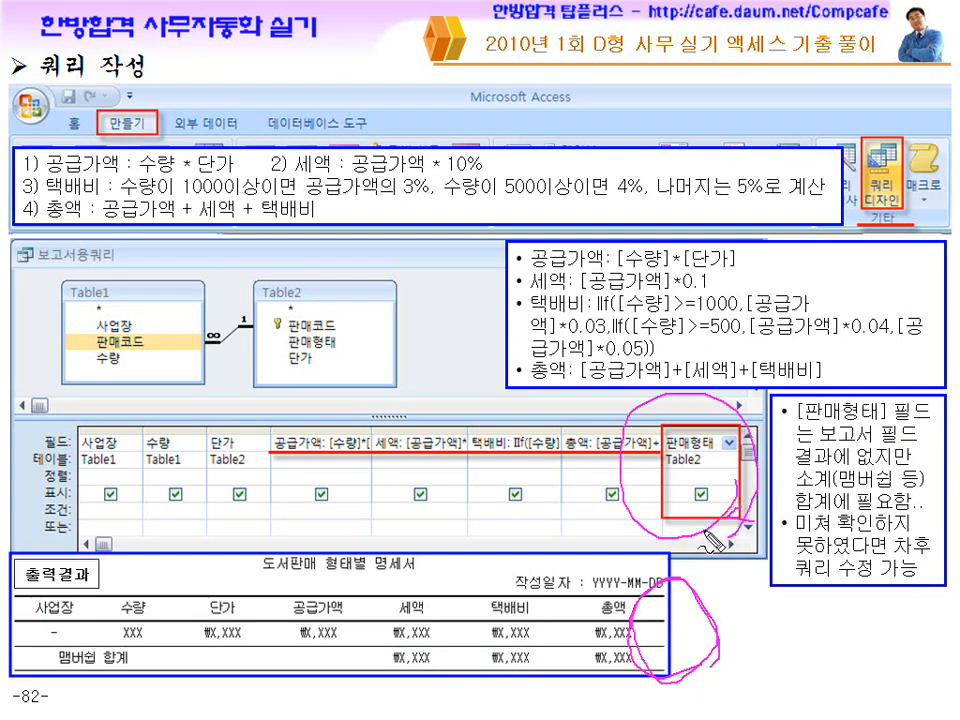
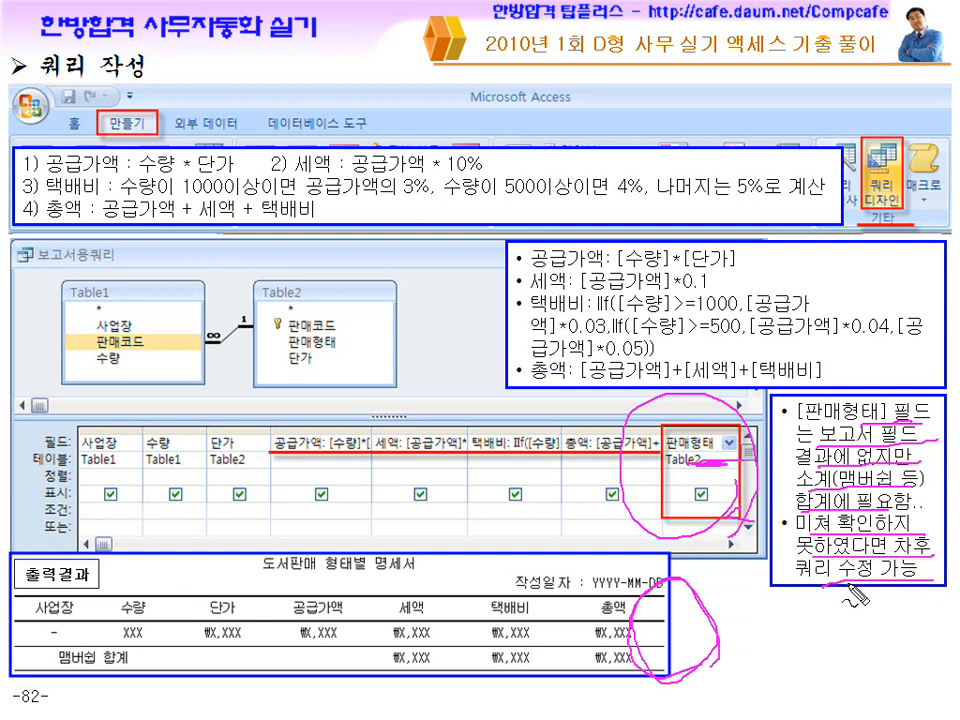
Return to Access and close the 보고서용쿼리 query, saving its design with the added 판매형태 field.
key("Escape")
key("super")
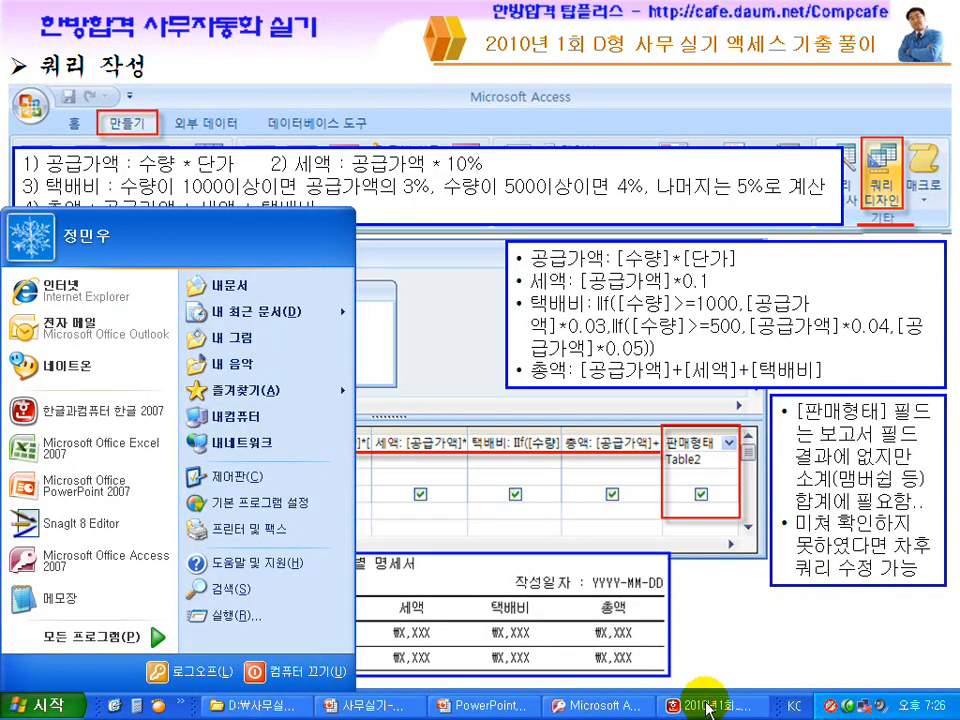
left_click(610, 706)
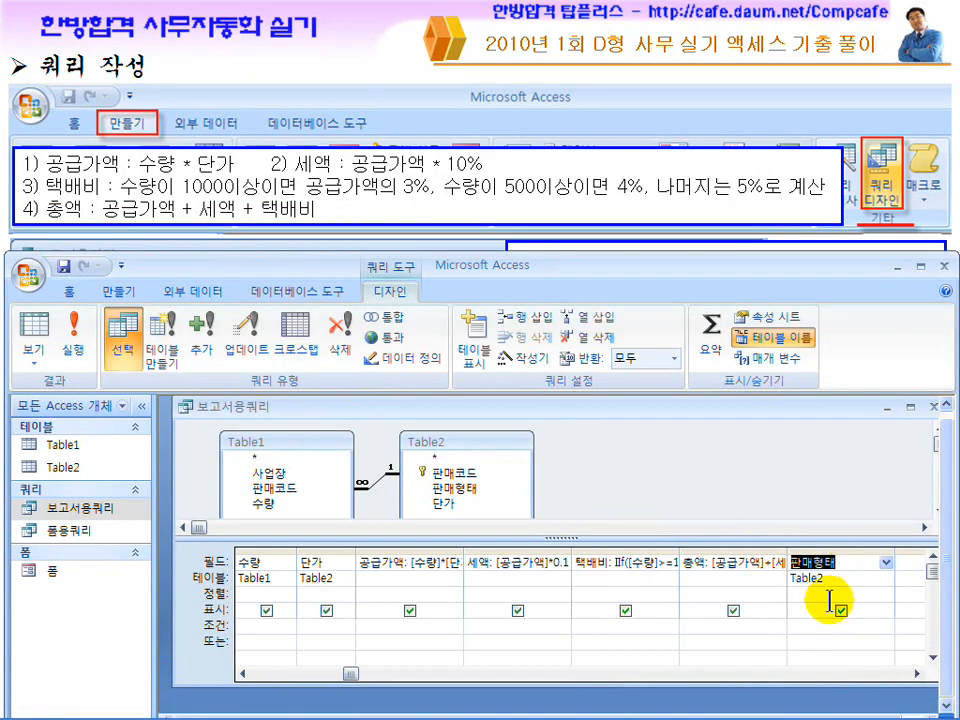
left_click_drag(842, 404, 747, 409)
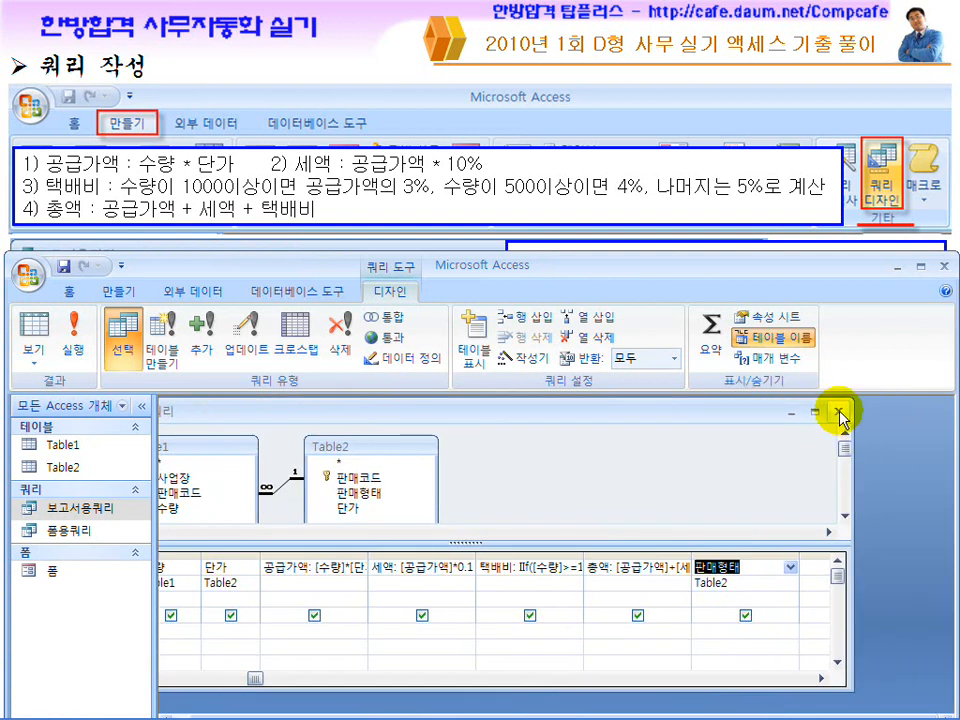
left_click(842, 418)
left_click(338, 419)
Start the Report Wizard on 보고서용쿼리, include all of its fields and continue to the grouping levels.
left_click(118, 291)
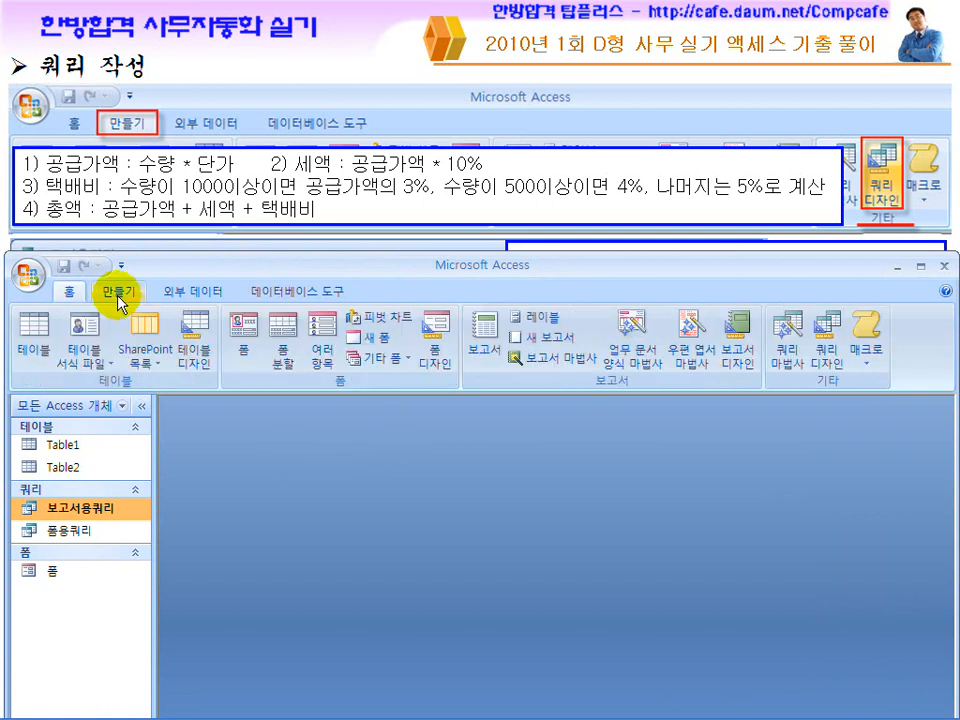
left_click(562, 368)
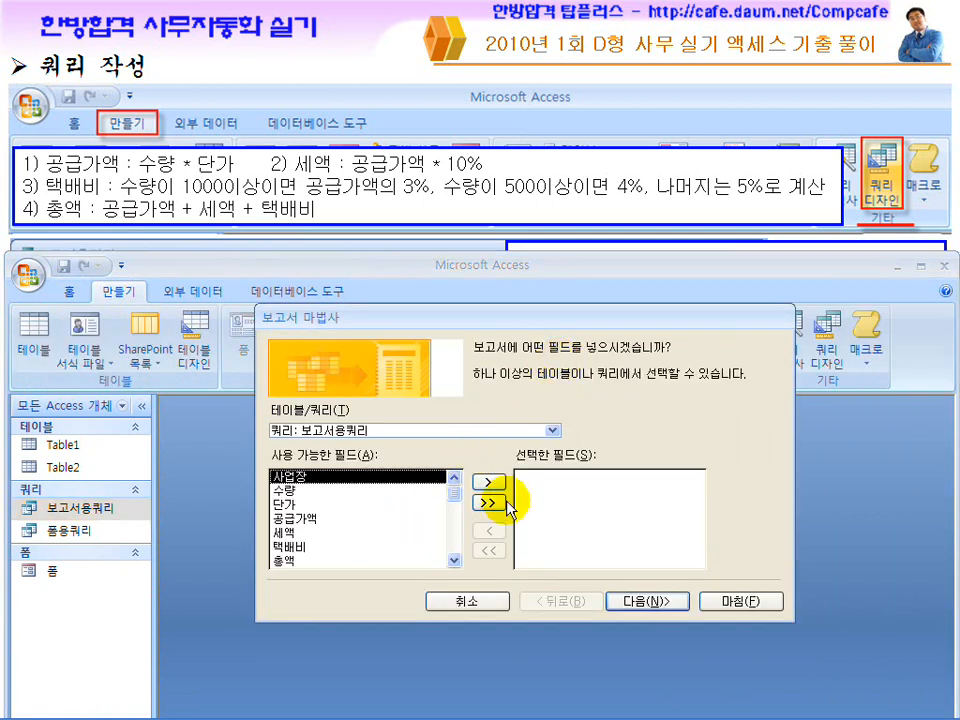
scroll(448, 510, "down", 1)
left_click(305, 562)
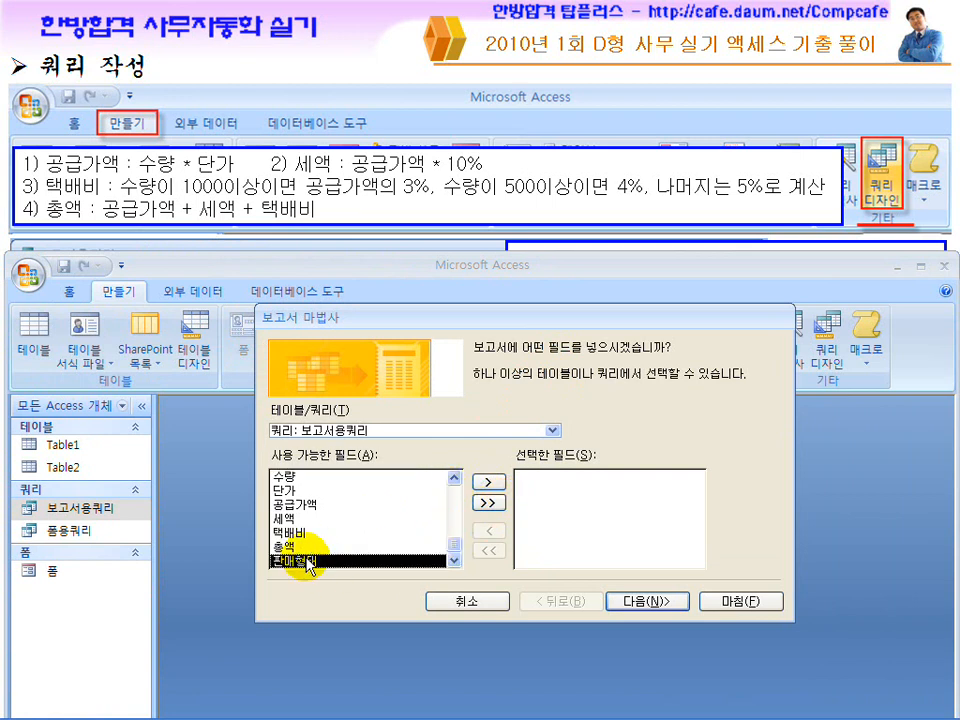
left_click(489, 502)
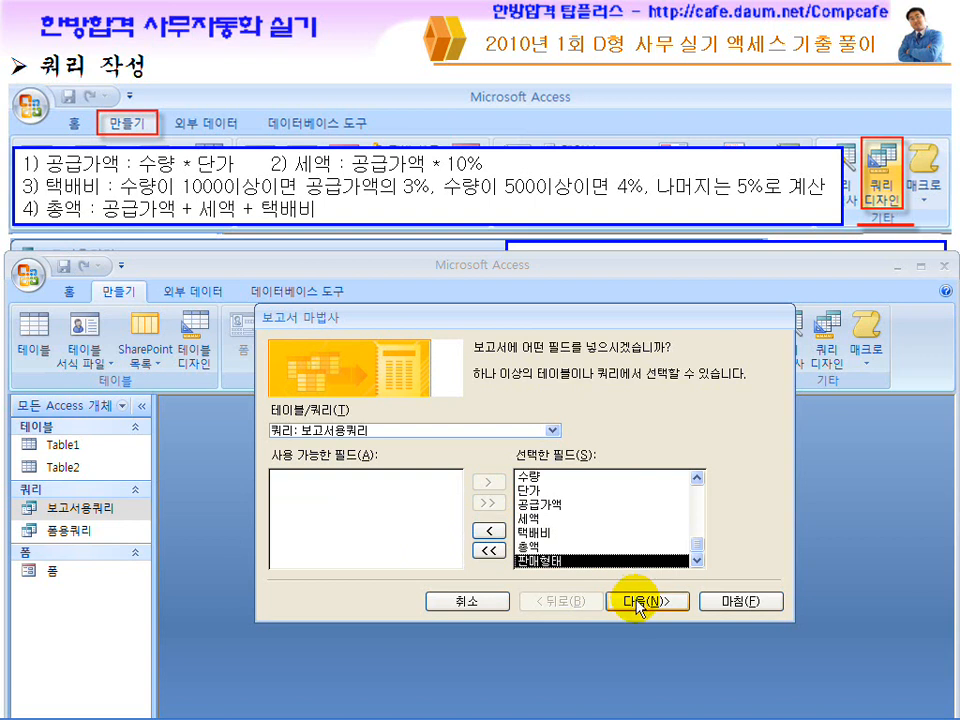
left_click(638, 603)
Check the exam's grouping rule, add 판매형태 as the report's group level and continue to the sort and summary settings.
left_click(298, 503)
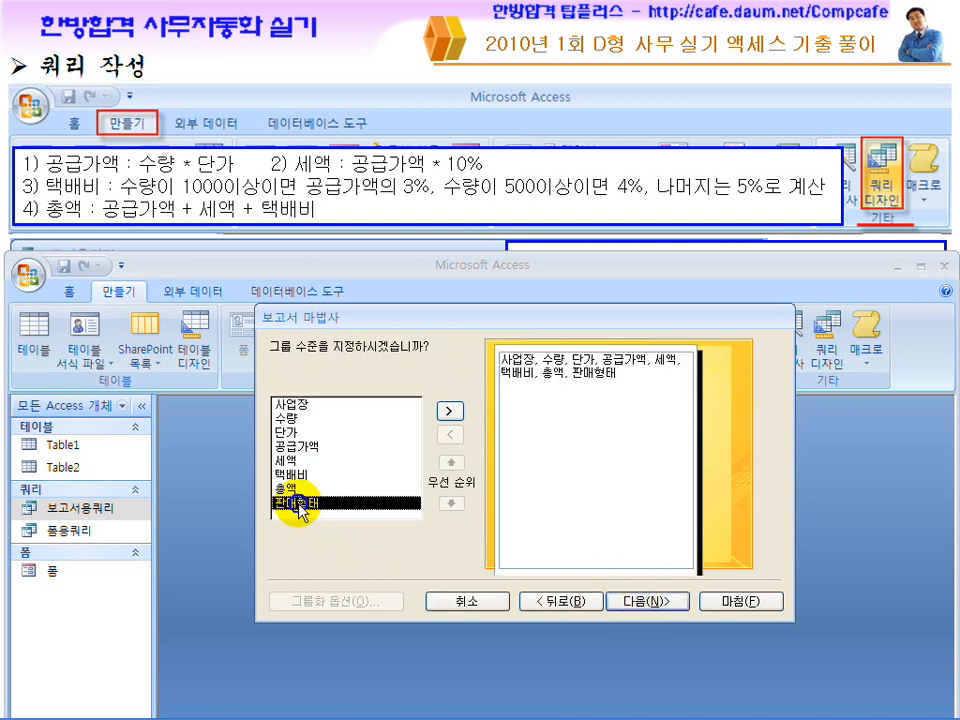
mouse_move(575, 713)
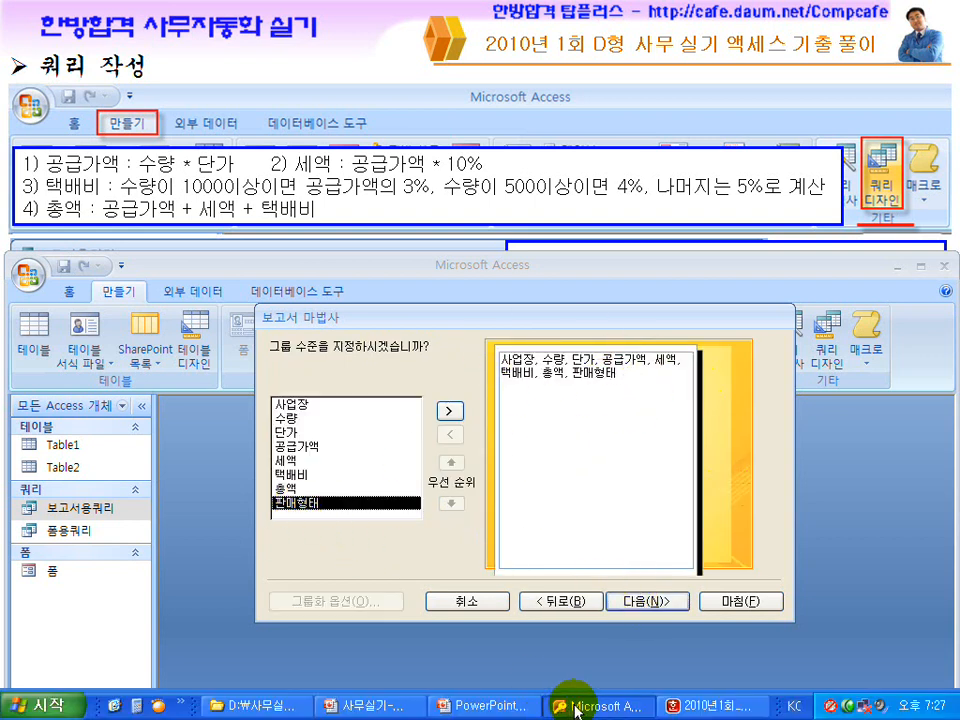
left_click(696, 706)
left_click(288, 222)
scroll(289, 220, "up", 1)
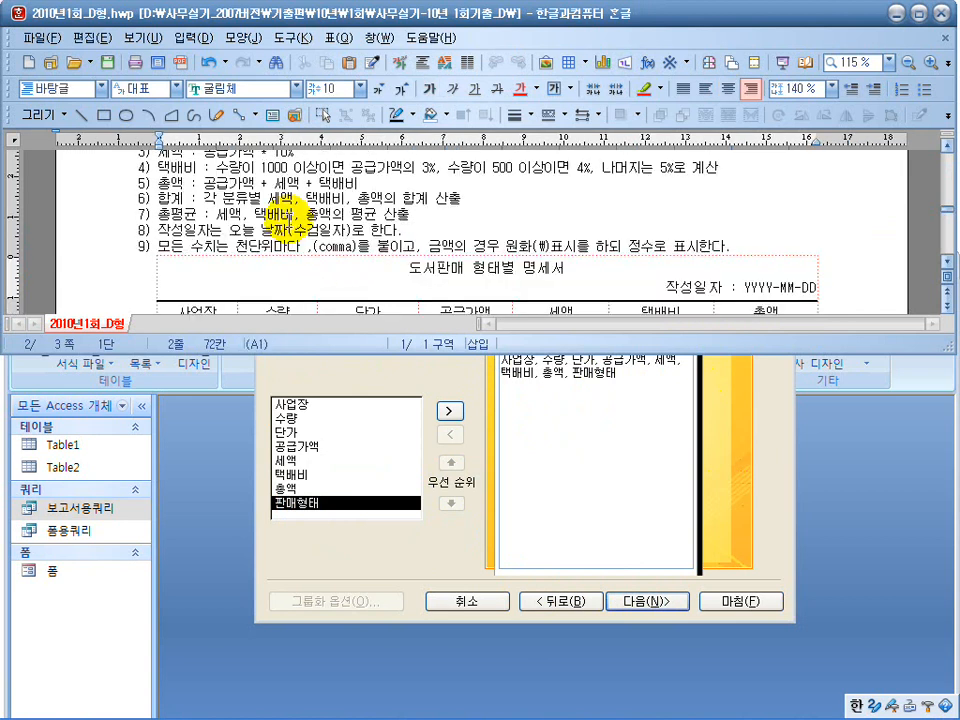
scroll(285, 210, "up", 1)
left_click_drag(168, 184, 292, 186)
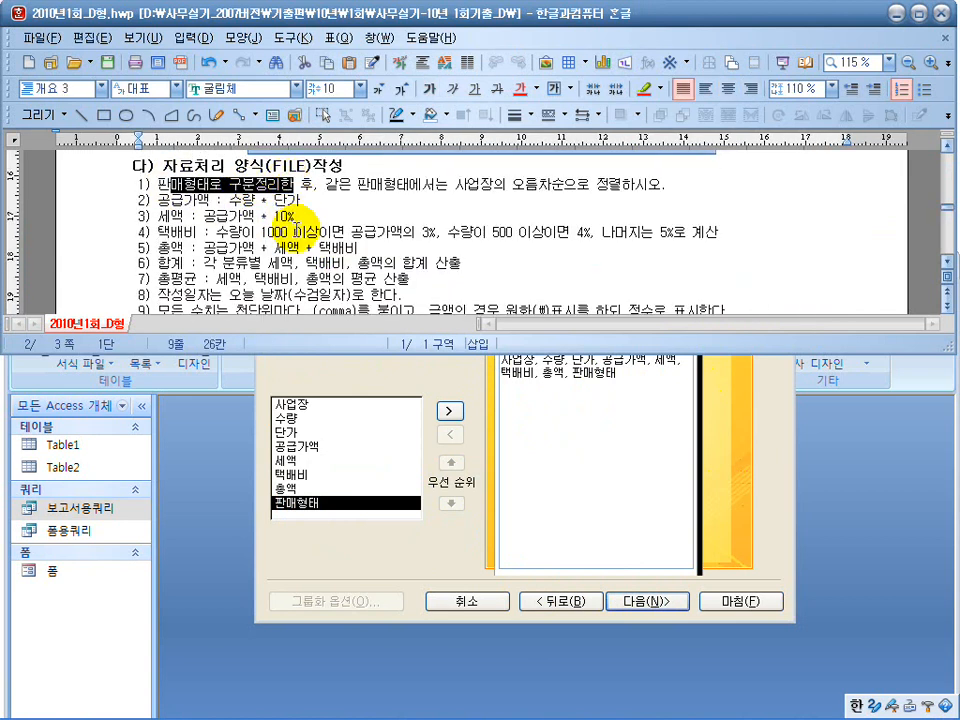
left_click(378, 508)
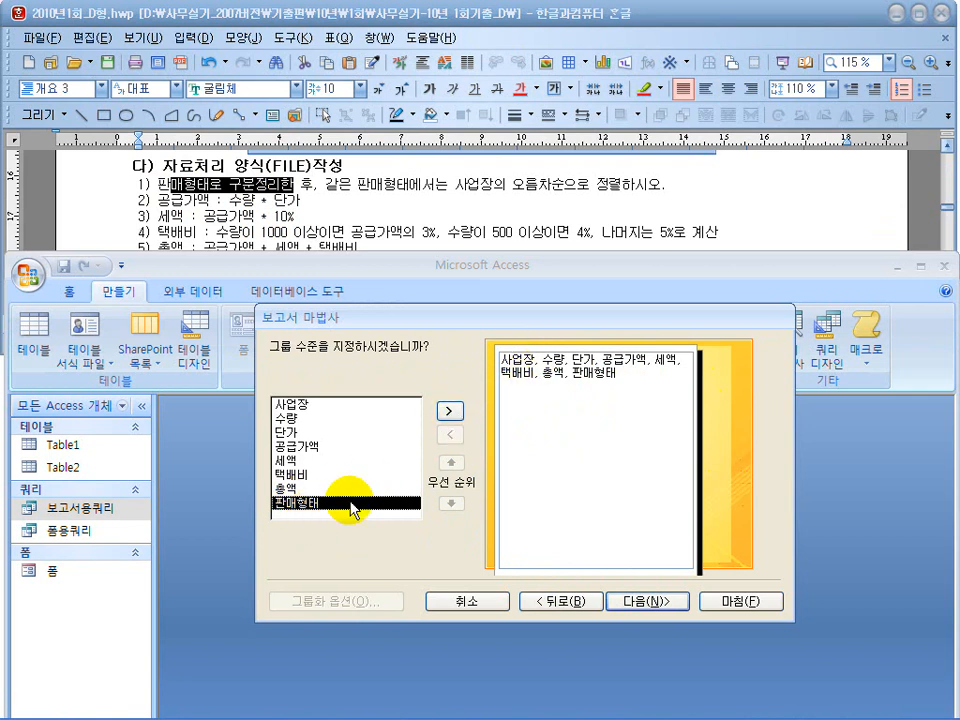
left_click(451, 413)
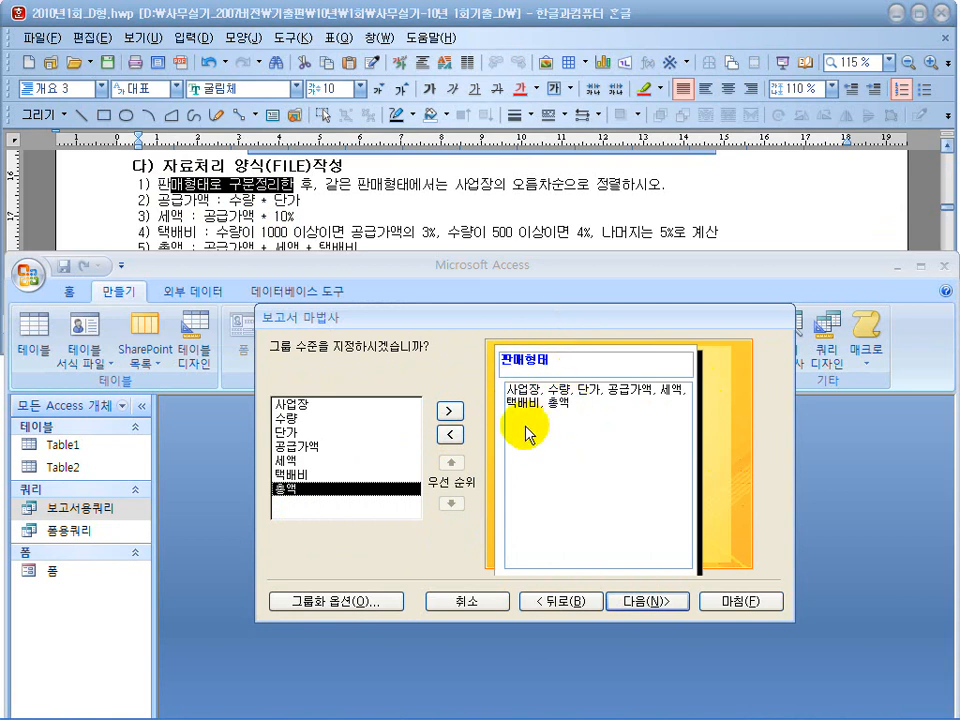
left_click(633, 602)
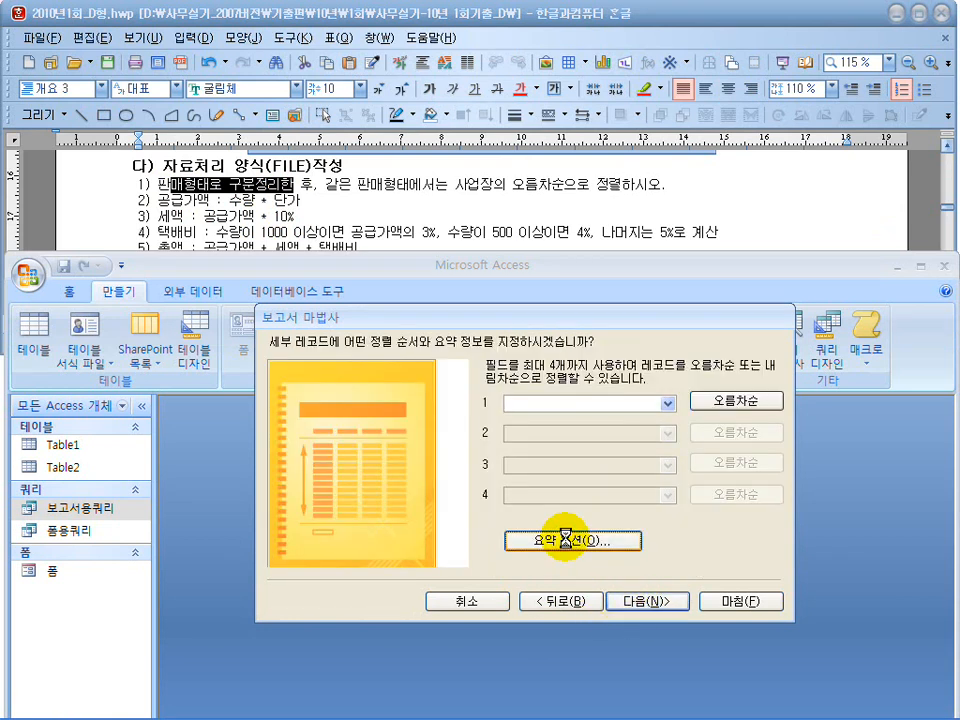
Check the exam's subtotal columns and set the summary options to 합계 for 세액, 택배비 and 총액.
left_click(485, 215)
scroll(485, 215, "down", 5)
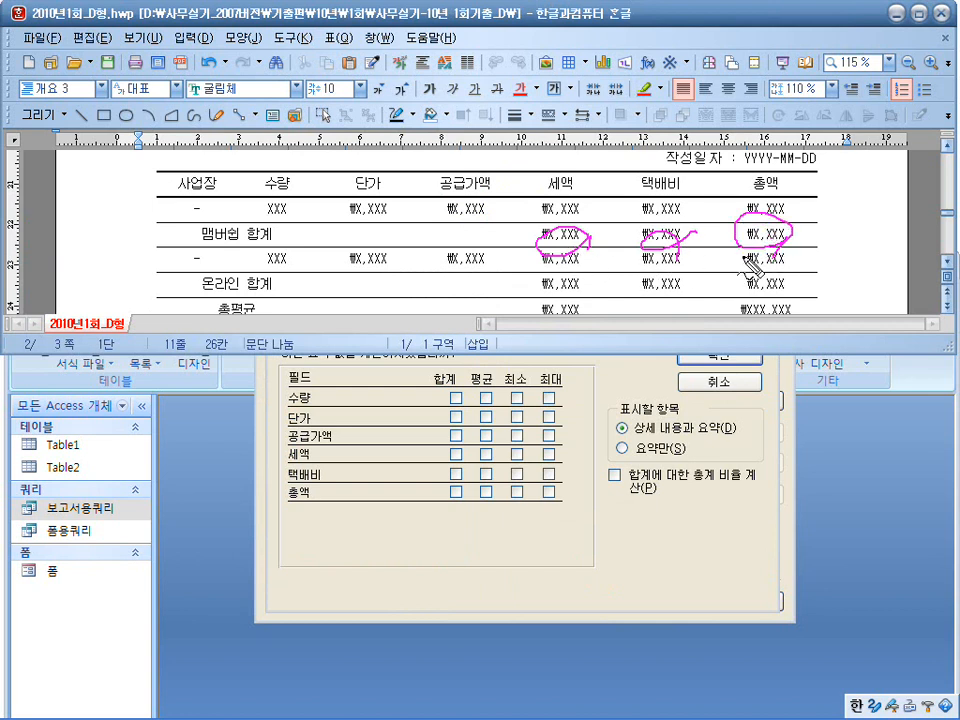
key("Escape")
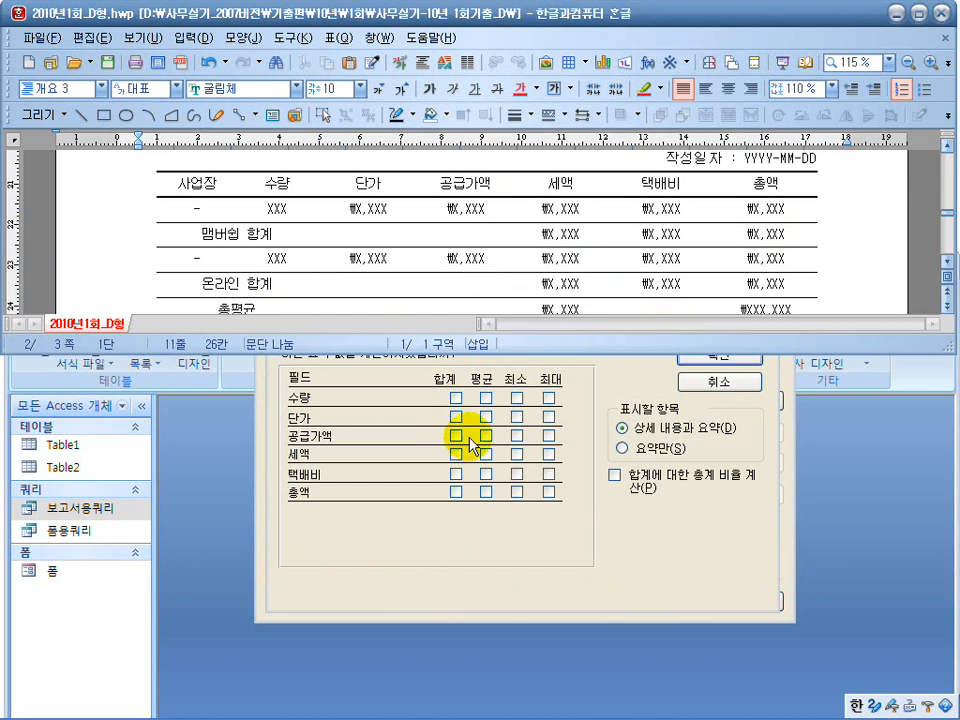
left_click(455, 455)
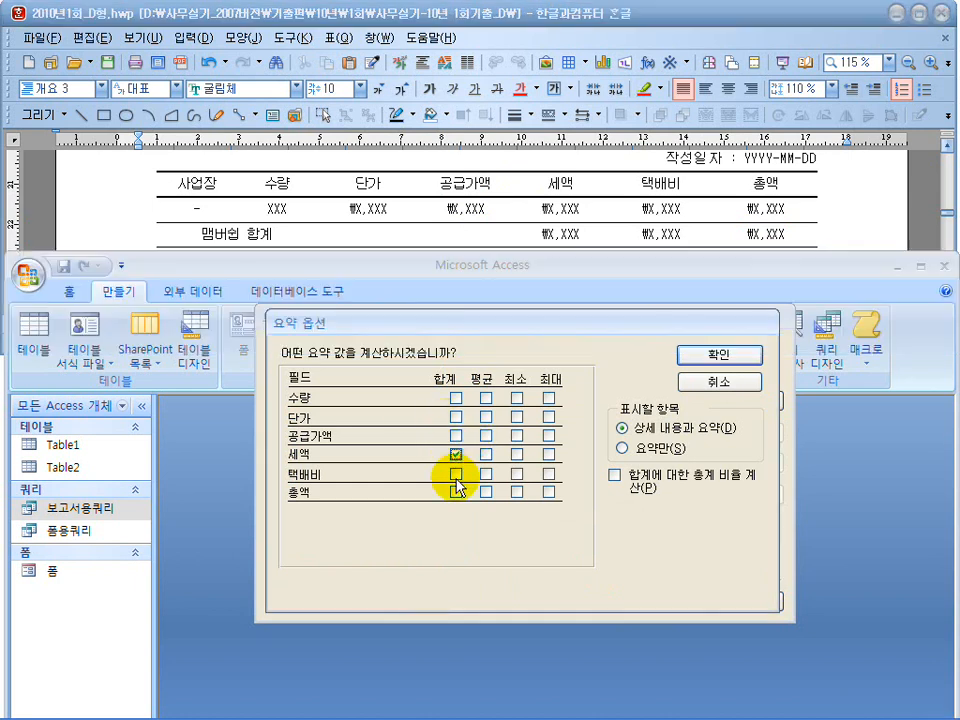
left_click(456, 476)
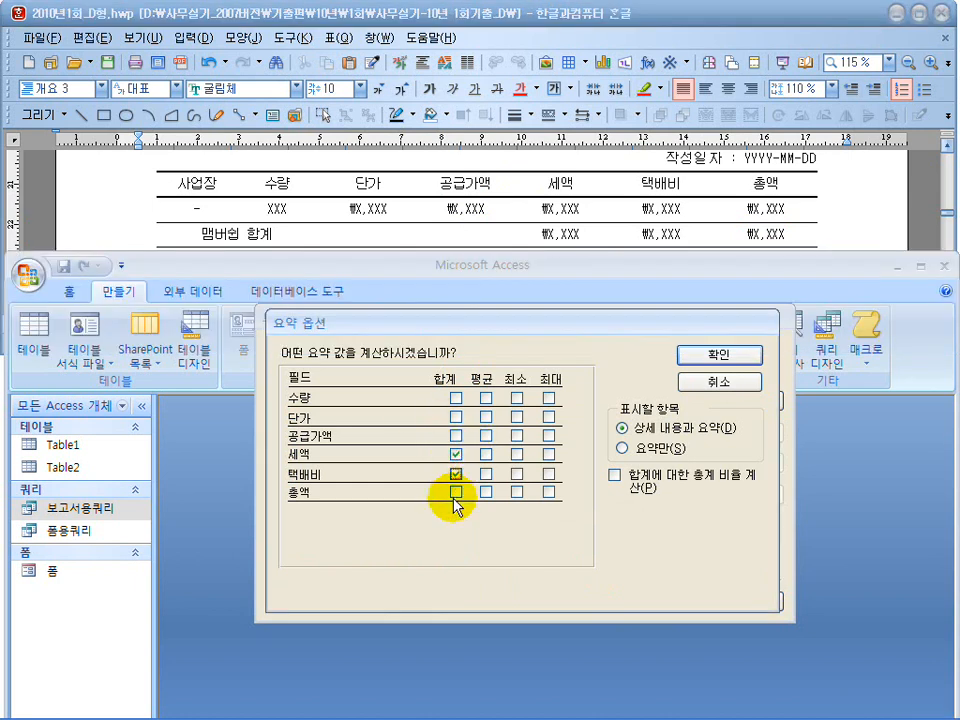
left_click(700, 356)
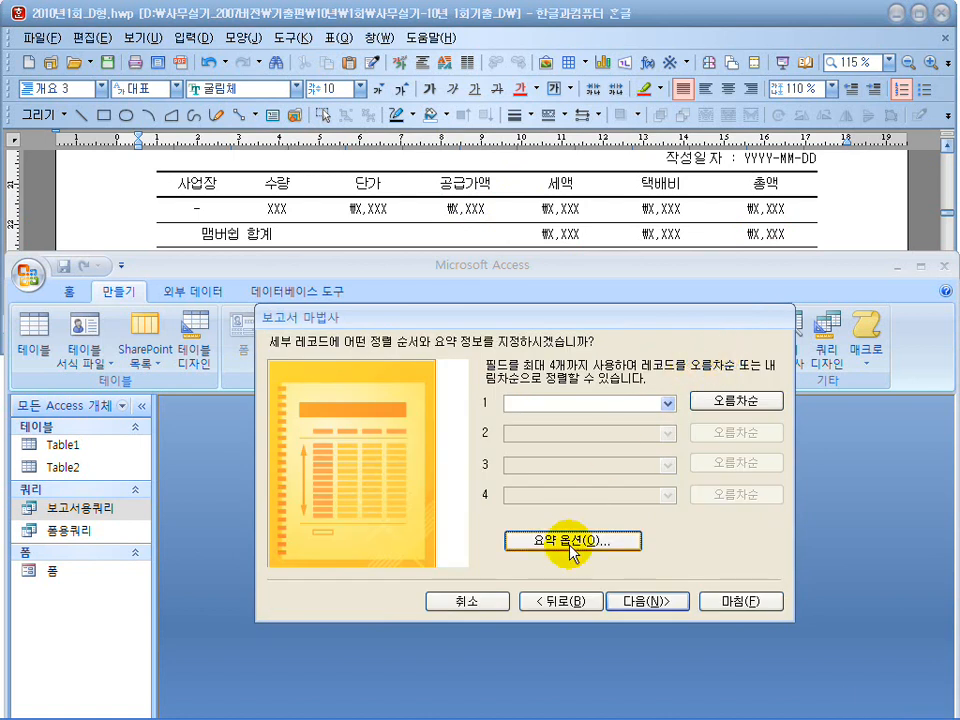
Keep the 단계 layout, 세로 orientation and Access 2003 style, and finish the wizard with the report opened for design changes.
left_click(647, 605)
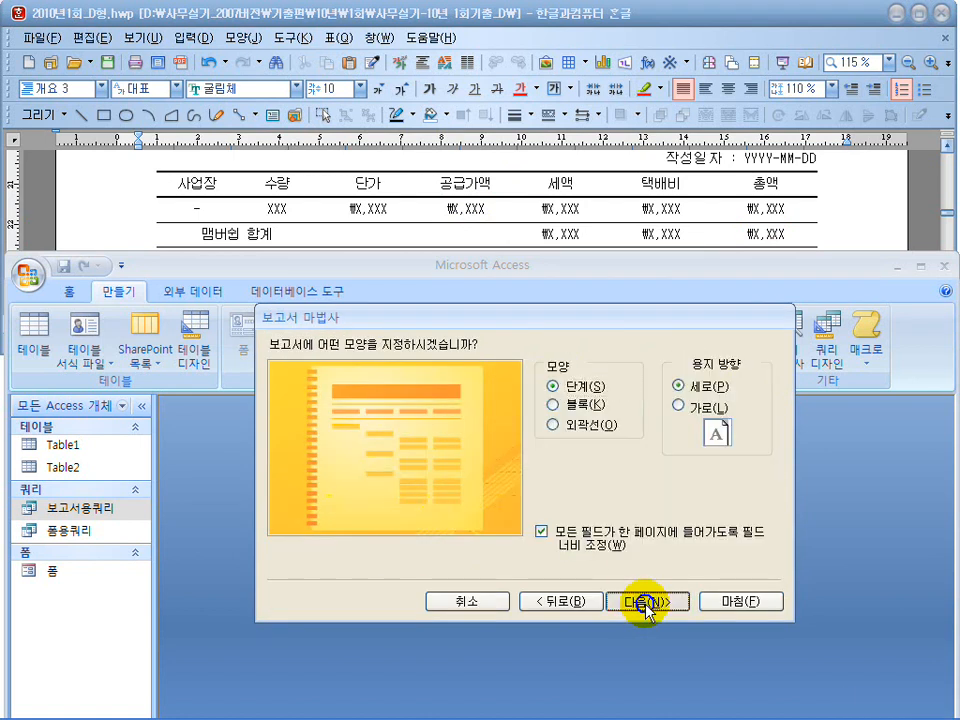
left_click(647, 602)
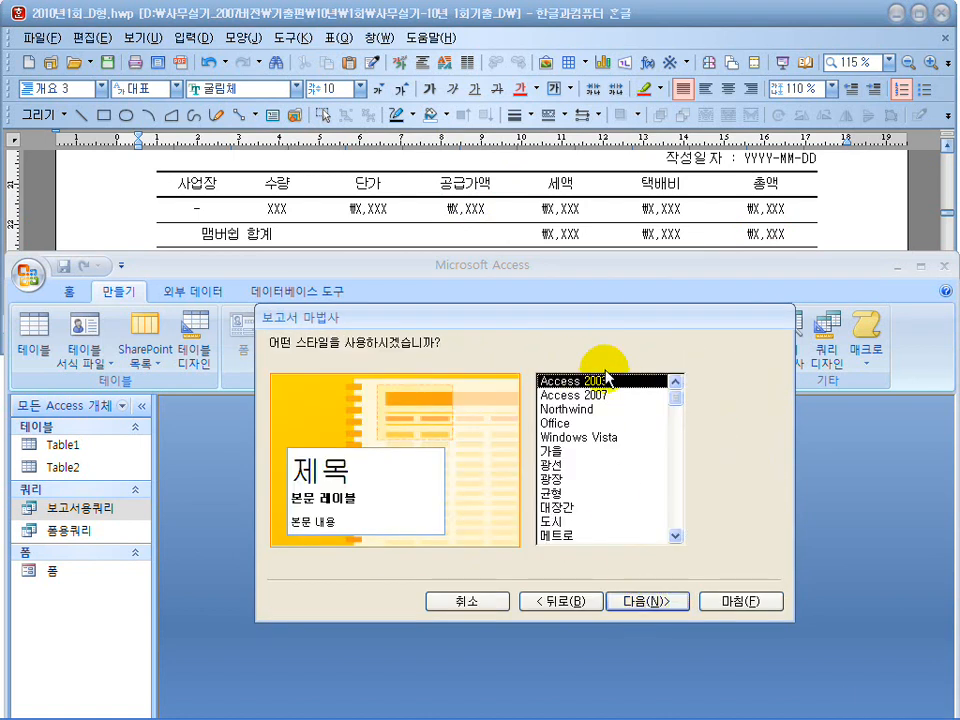
left_click(642, 612)
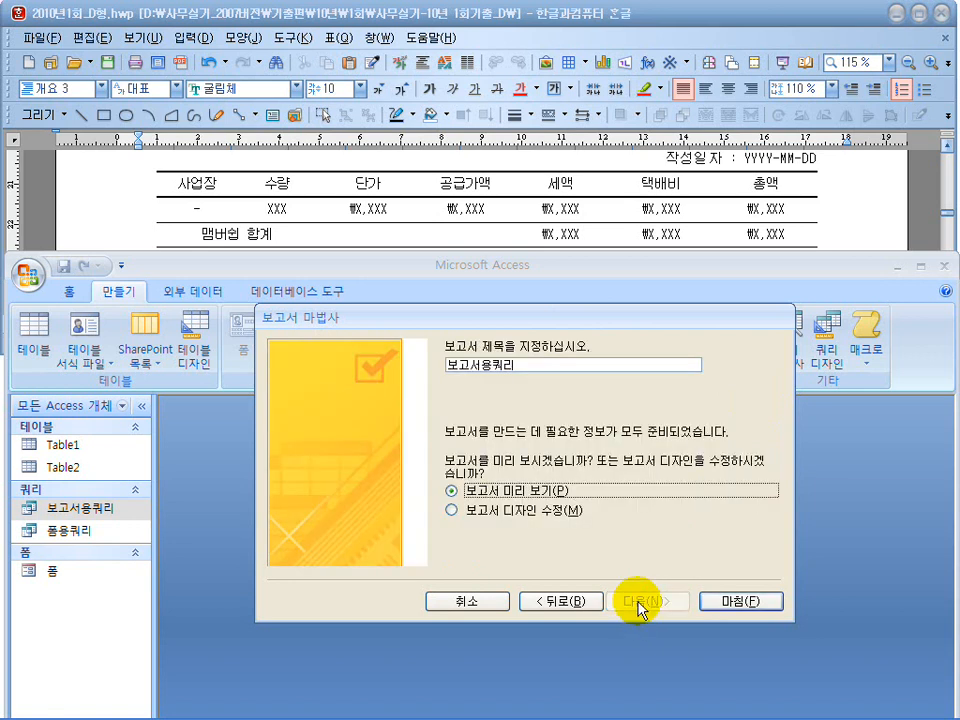
left_click(506, 510)
left_click(736, 603)
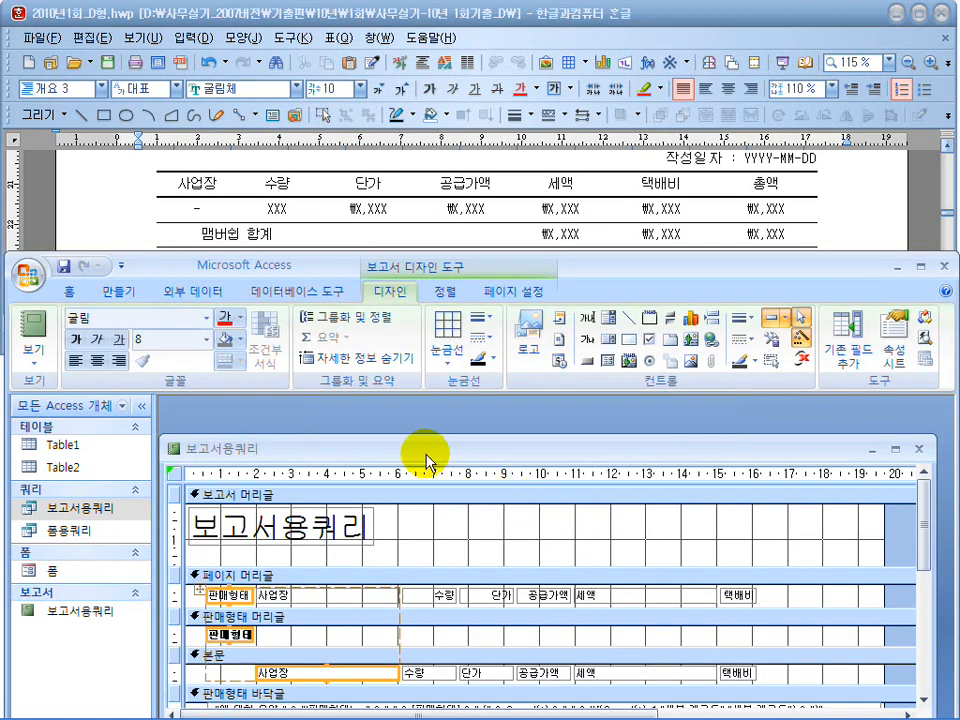
Compare the report sections with the exam layout and delete the 판매형태 label and text box from the page and group headers.
left_click_drag(430, 440, 432, 428)
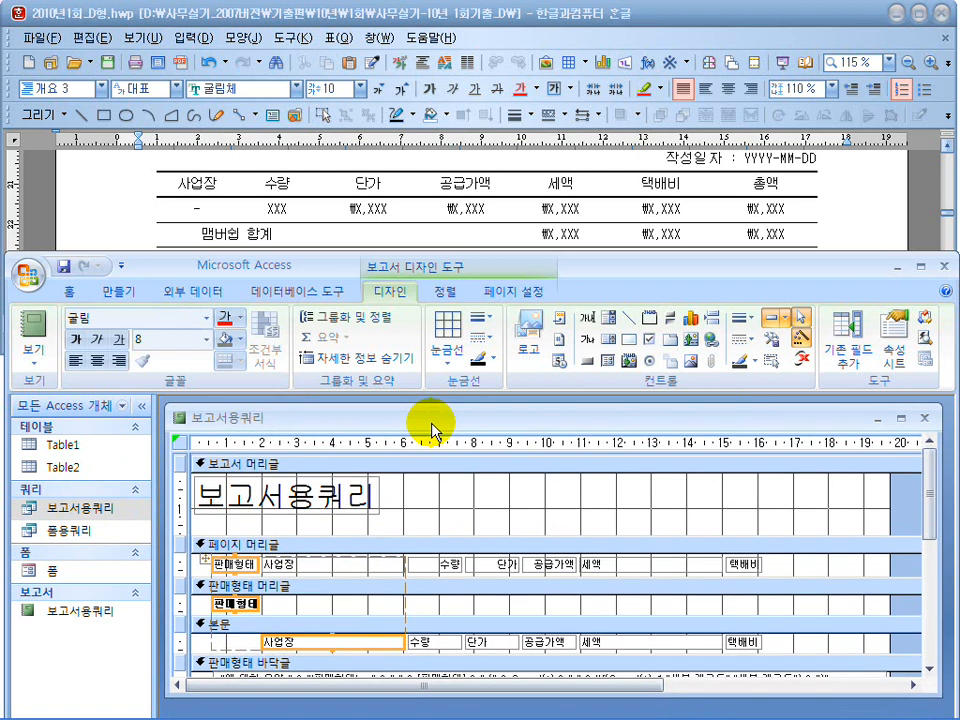
mouse_move(238, 212)
left_mouse_down()
mouse_move(180, 185)
mouse_move(216, 189)
left_mouse_up()
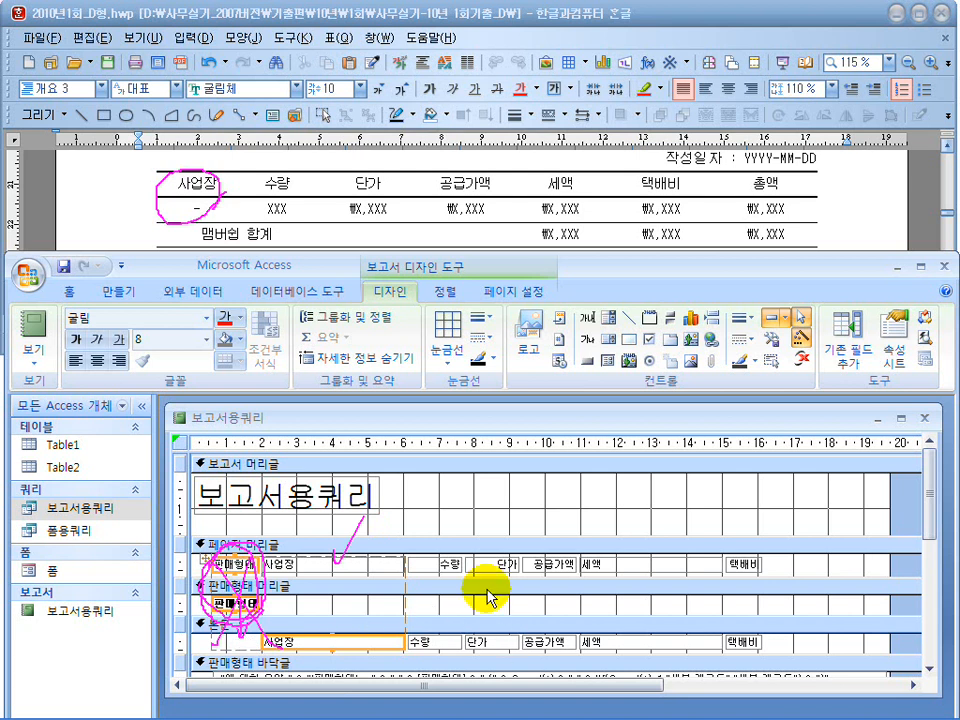
left_click(514, 506)
scroll(512, 502, "down", 2)
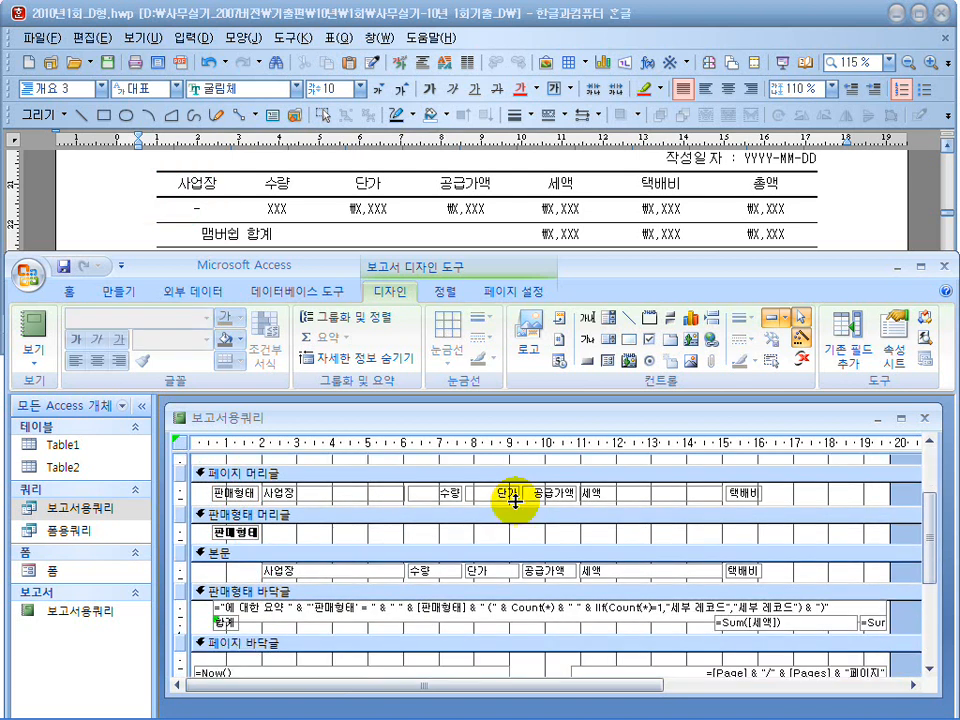
left_click(455, 625)
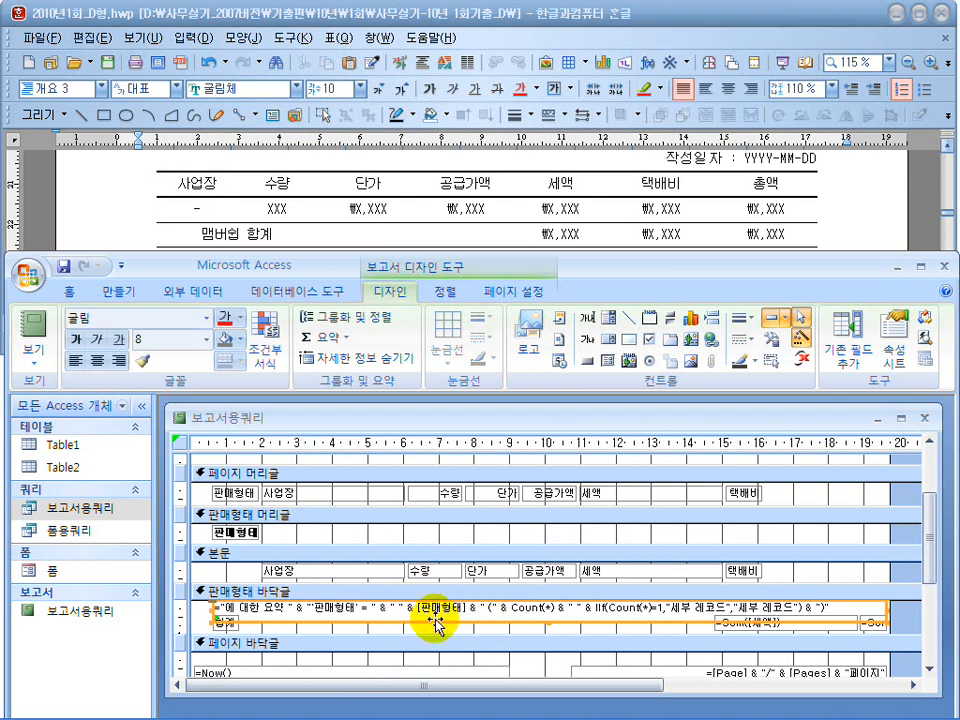
left_click(735, 622)
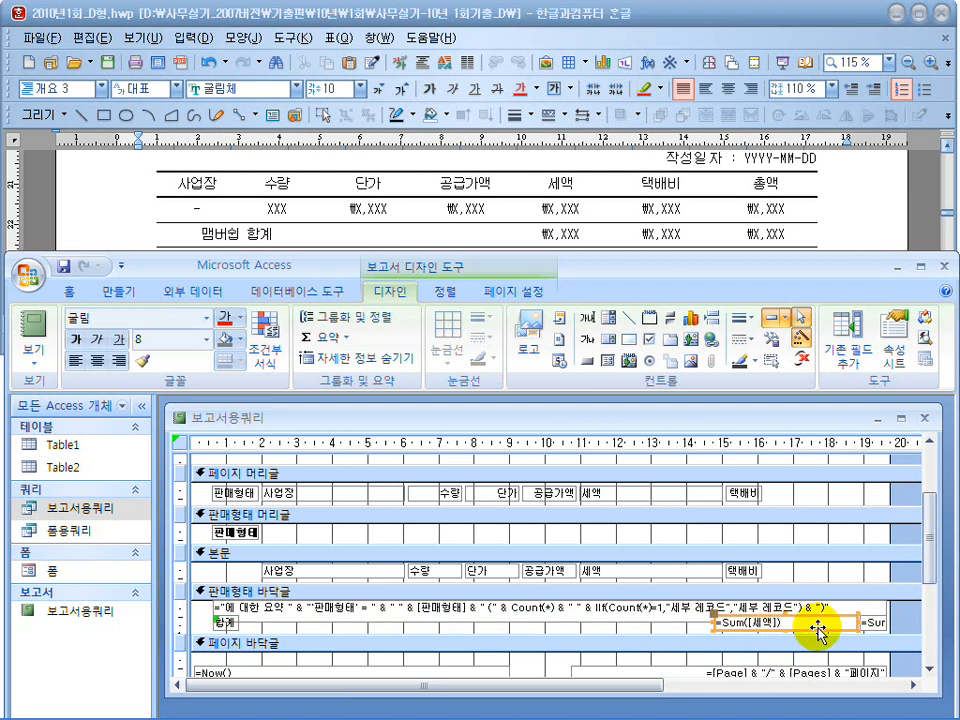
left_click(226, 532)
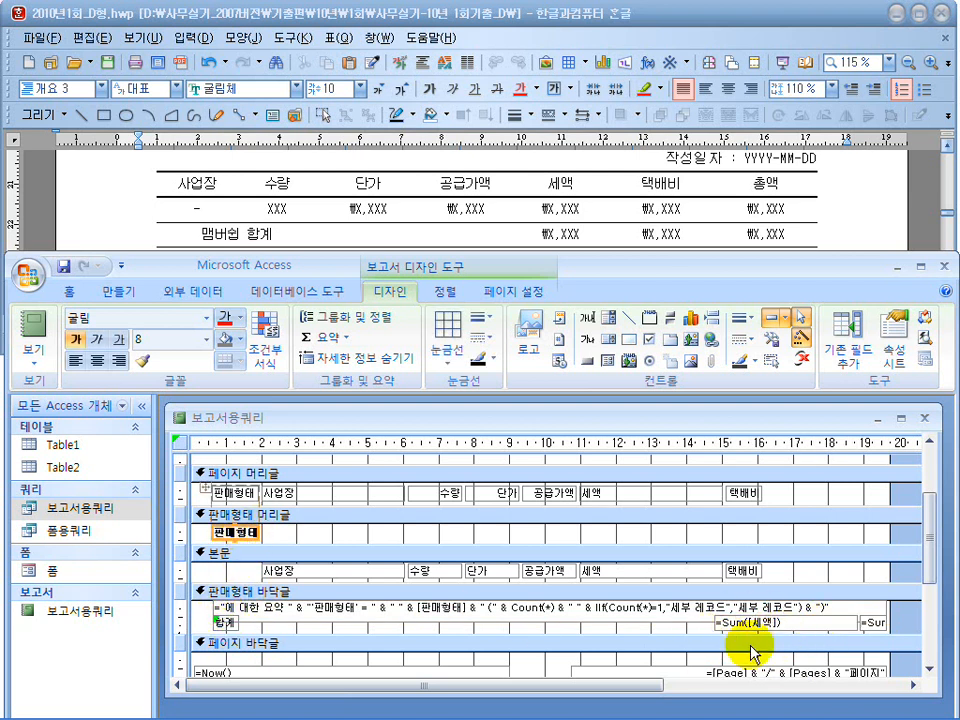
left_click(251, 532)
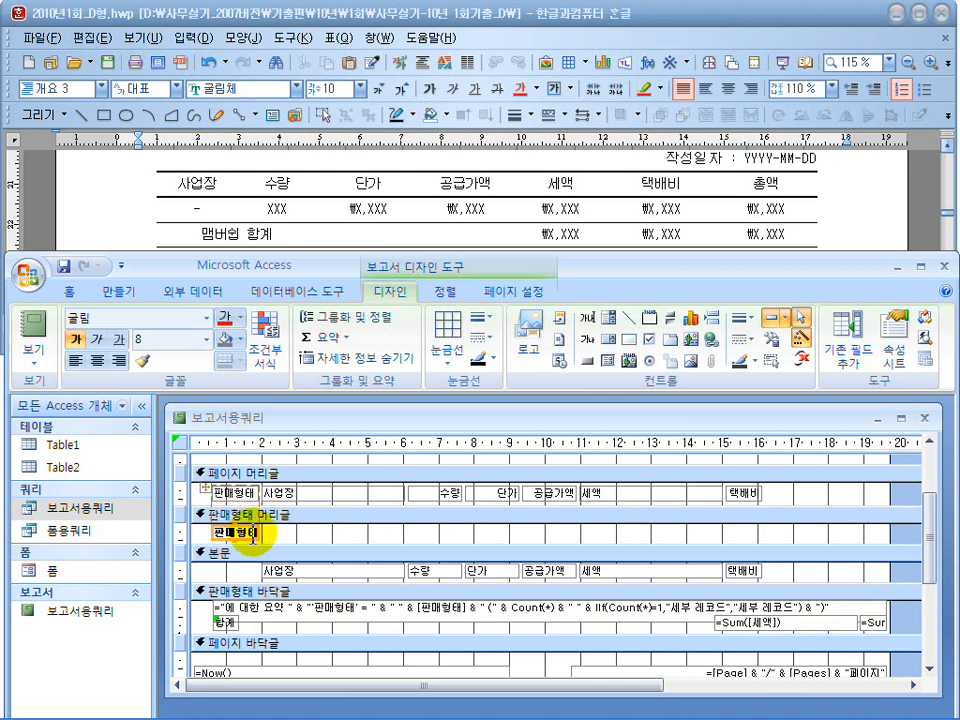
key("Delete")
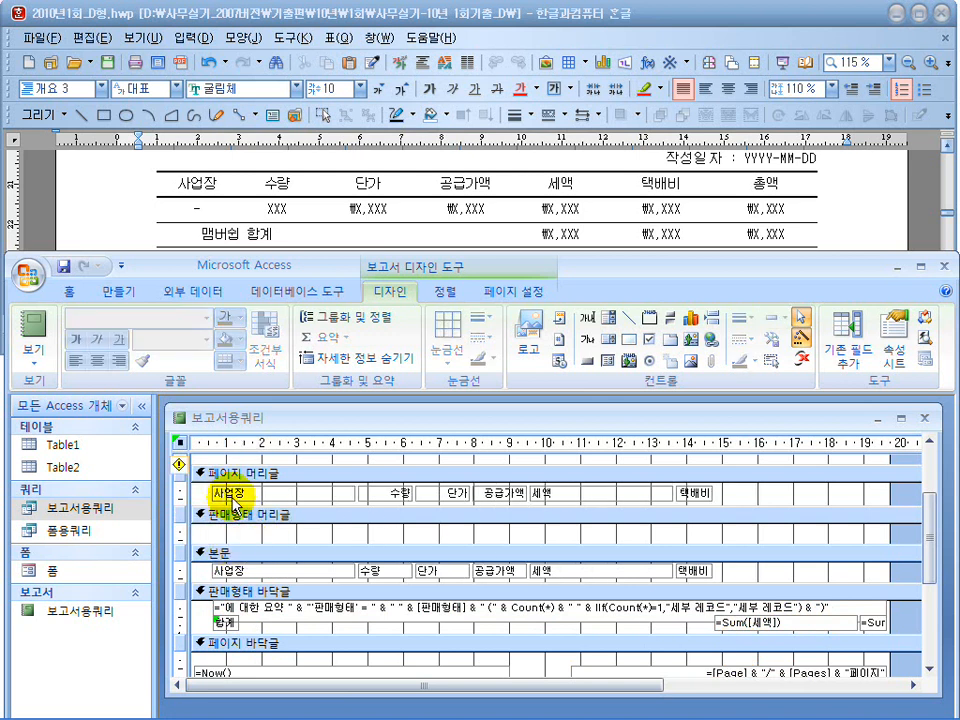
Enlarge the Access and report design windows and delete the "에 대한 요약" text box from the 판매형태 바닥글 section.
left_click(230, 497)
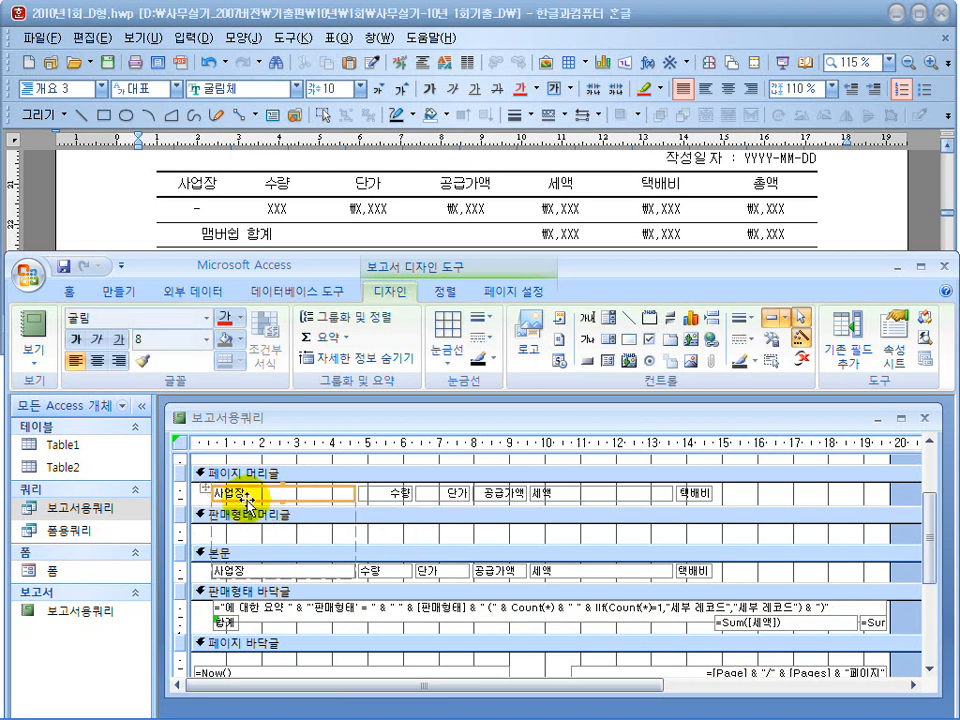
double_click(632, 261)
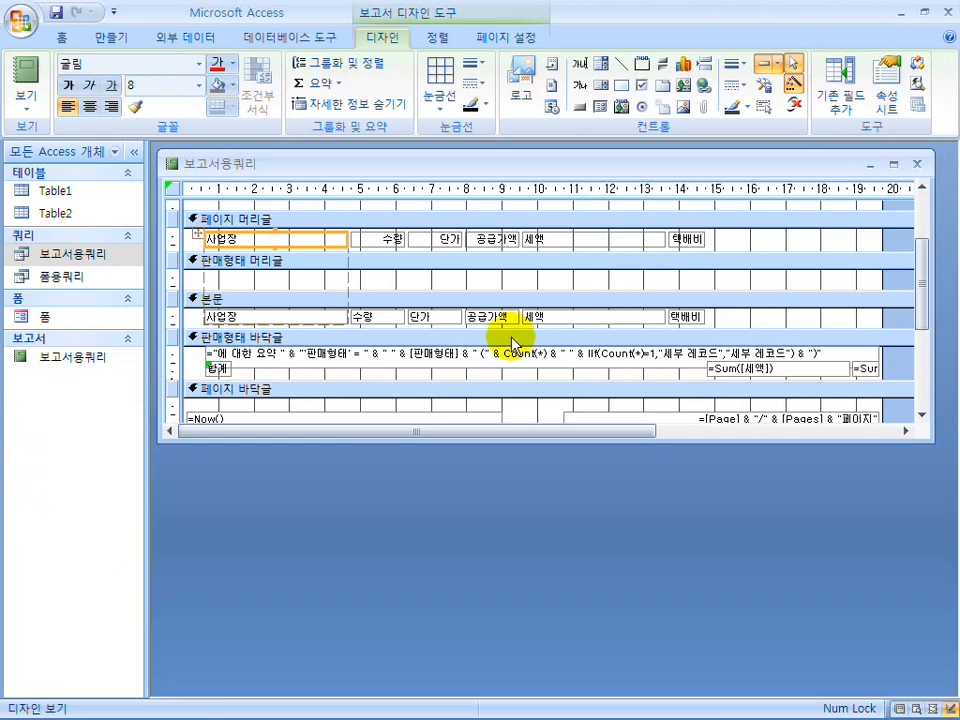
left_click_drag(486, 442, 486, 566)
left_click(482, 356)
key("Delete")
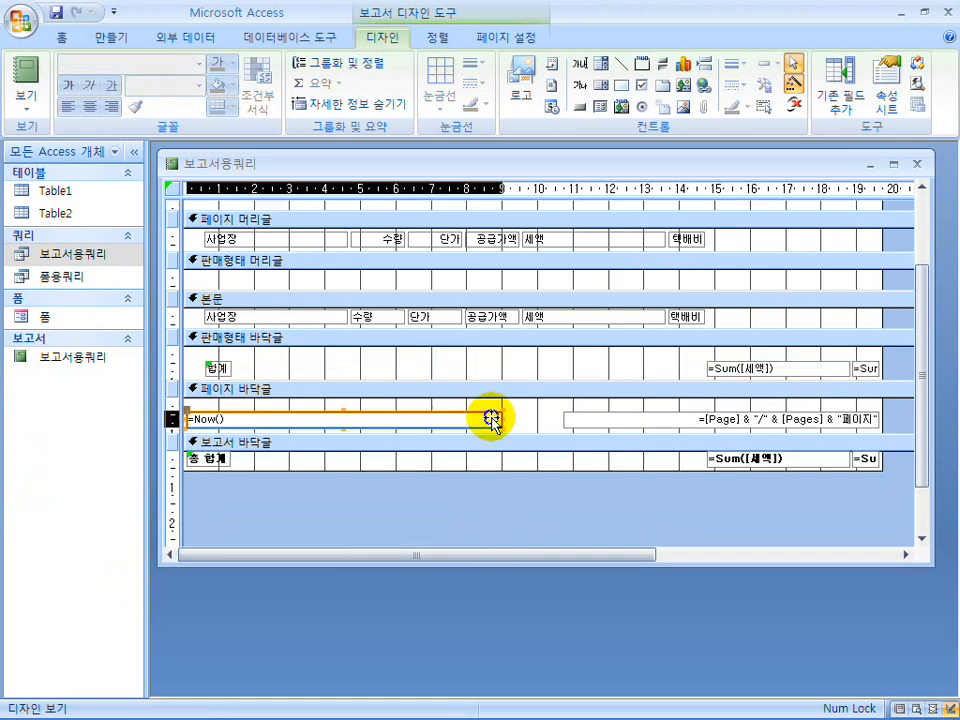
Delete the date and page-number text boxes from the 페이지 바닥글 section and collapse the section's height to nothing.
left_click(492, 422)
key("Delete")
left_click(594, 422)
key("Delete")
left_click(572, 428)
left_click_drag(572, 428, 573, 397)
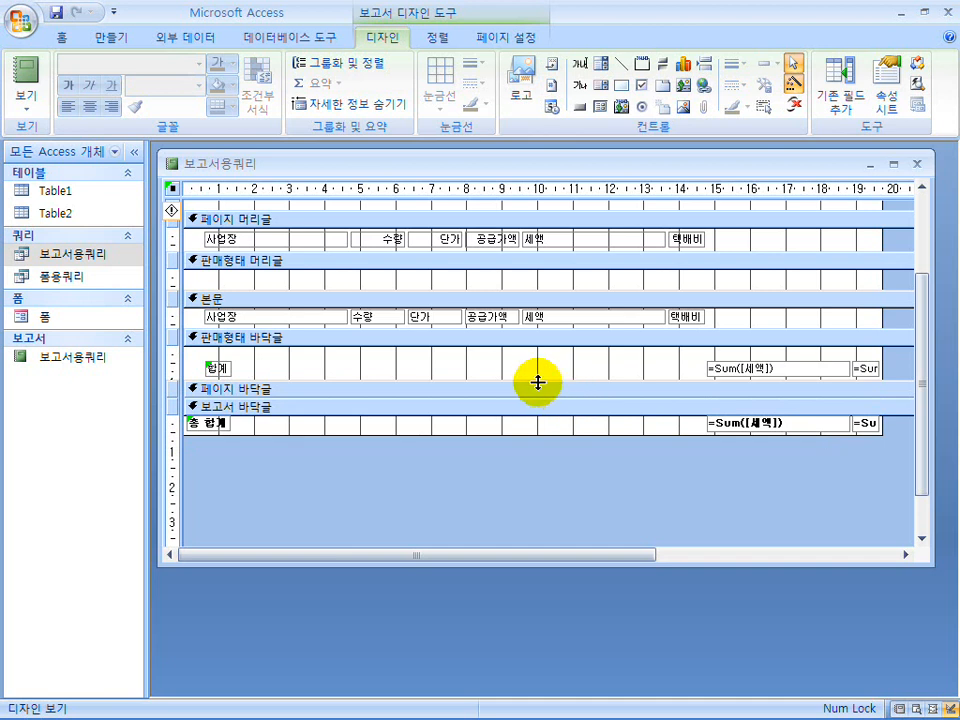
Open the report's grouping and sorting settings and set the 판매형태 group to show no header section (머리글 구역 표시 안 함).
left_click(349, 68)
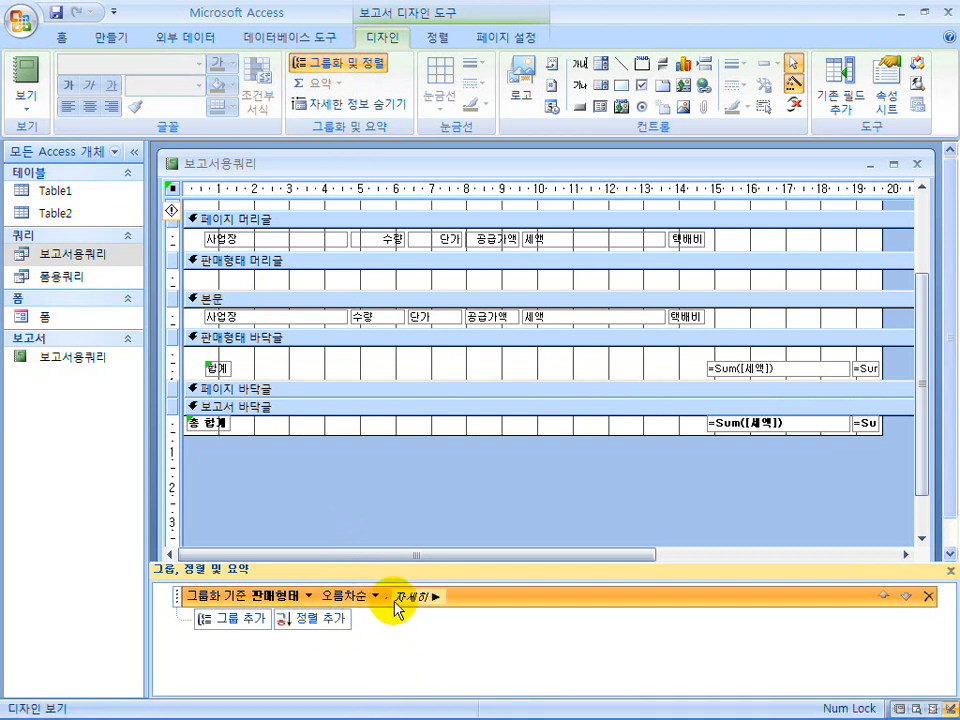
left_click(424, 596)
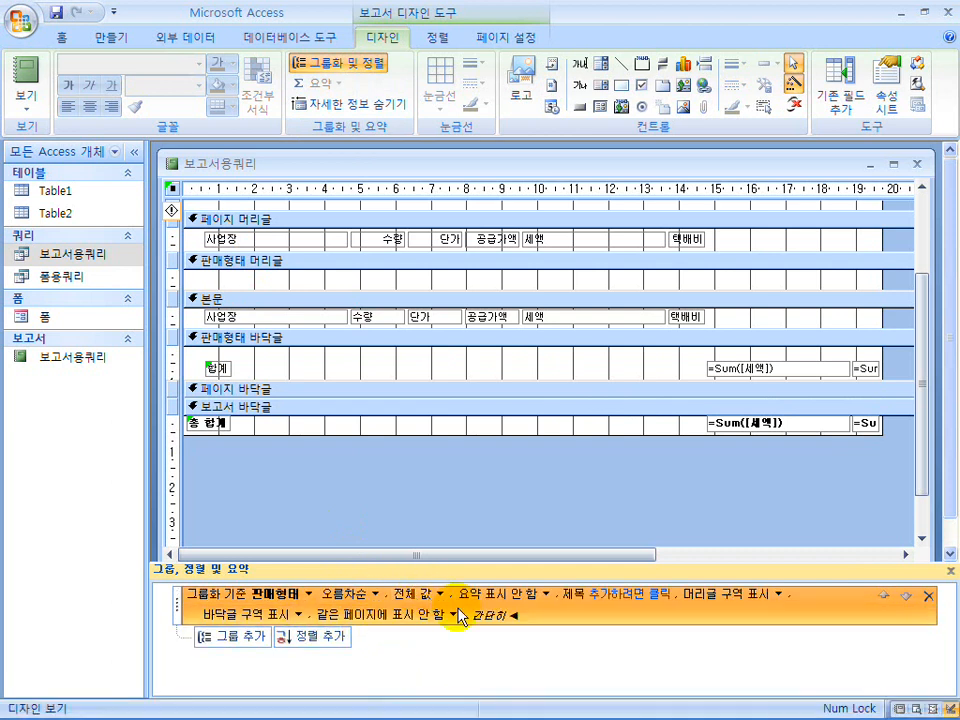
left_click(778, 594)
left_click(760, 626)
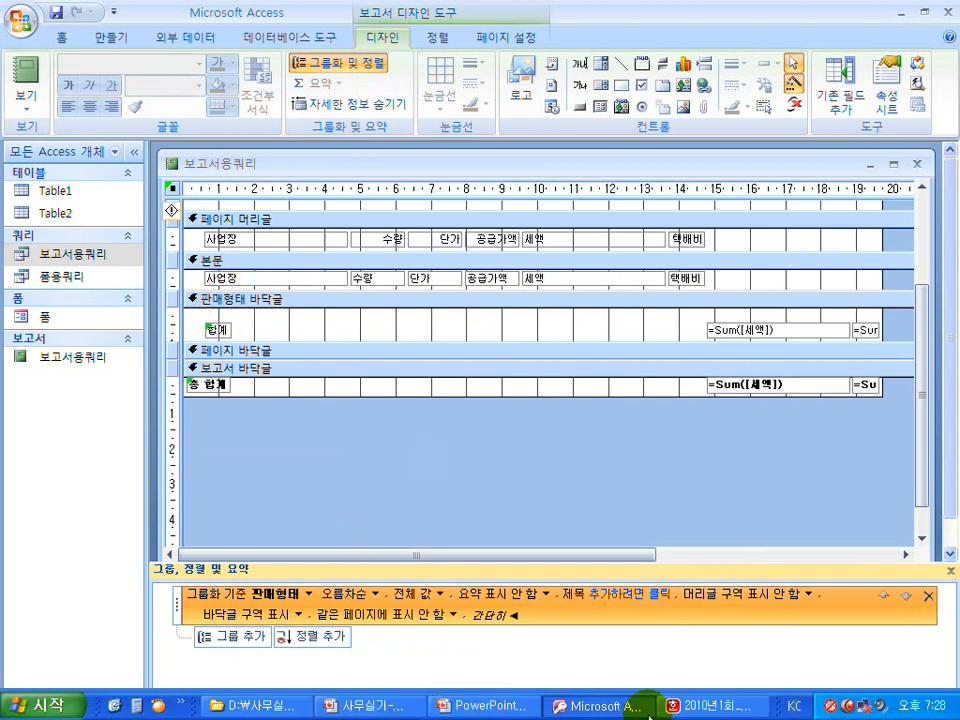
Check the sort requirement in the exam document and add an ascending 사업장 level under 판매형태 with its header section hidden.
left_click(716, 705)
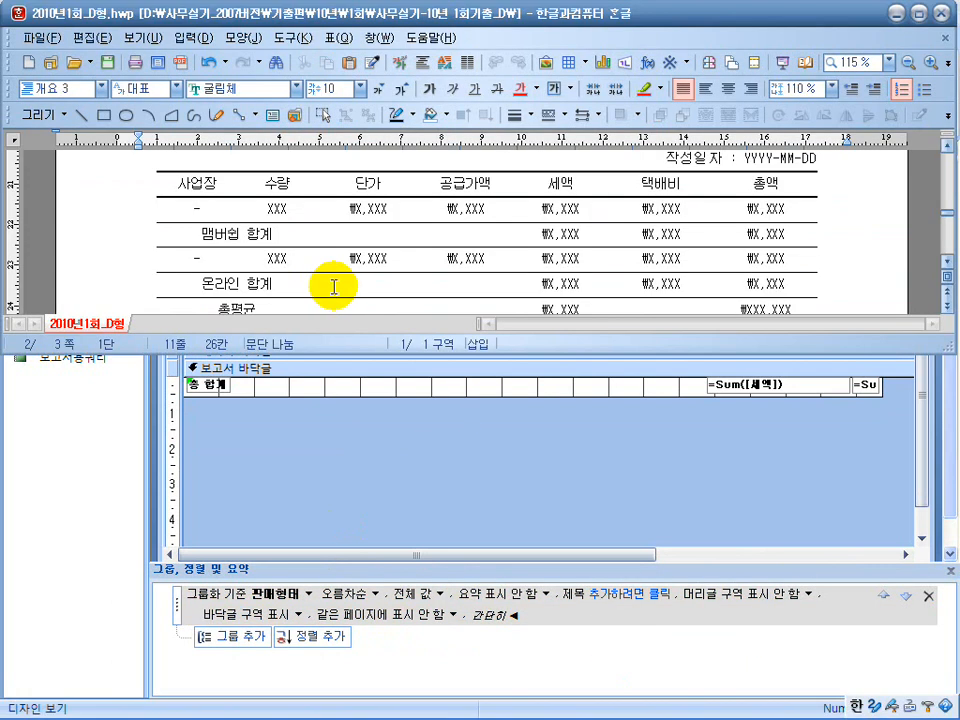
scroll(336, 283, "up", 3)
scroll(340, 280, "up", 2)
left_click_drag(398, 185, 538, 183)
left_click(592, 182)
left_click(493, 476)
left_click(253, 642)
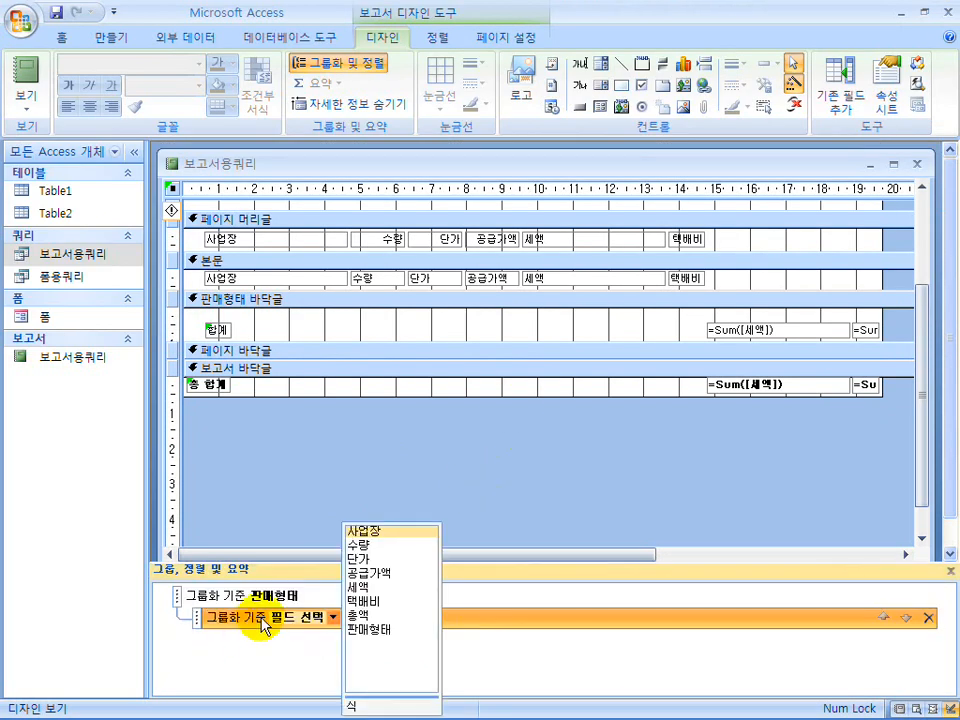
left_click(385, 534)
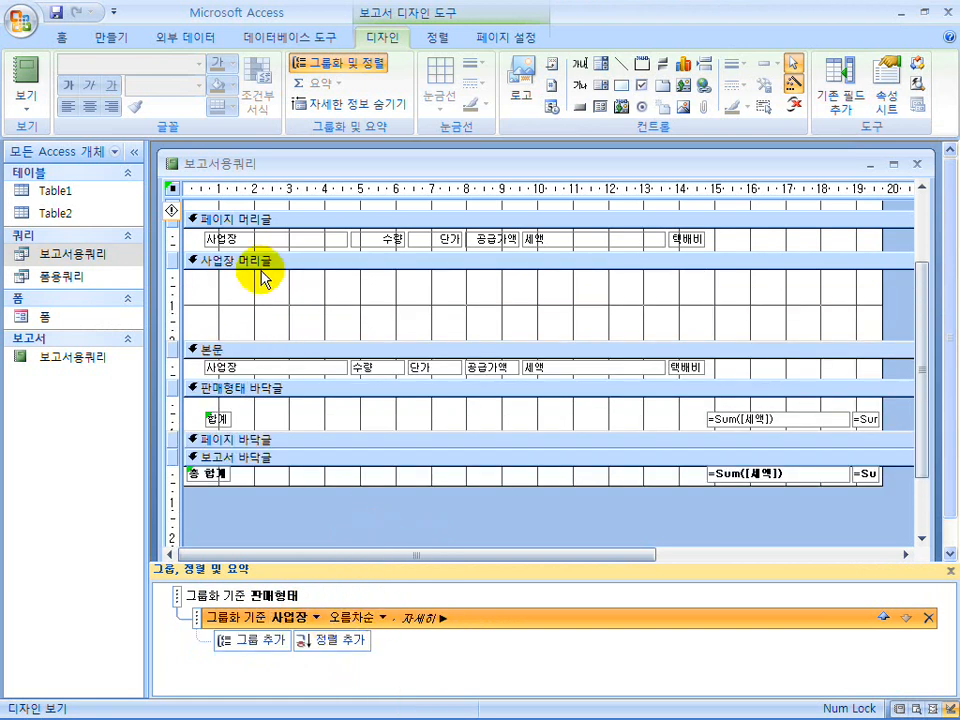
left_click(422, 618)
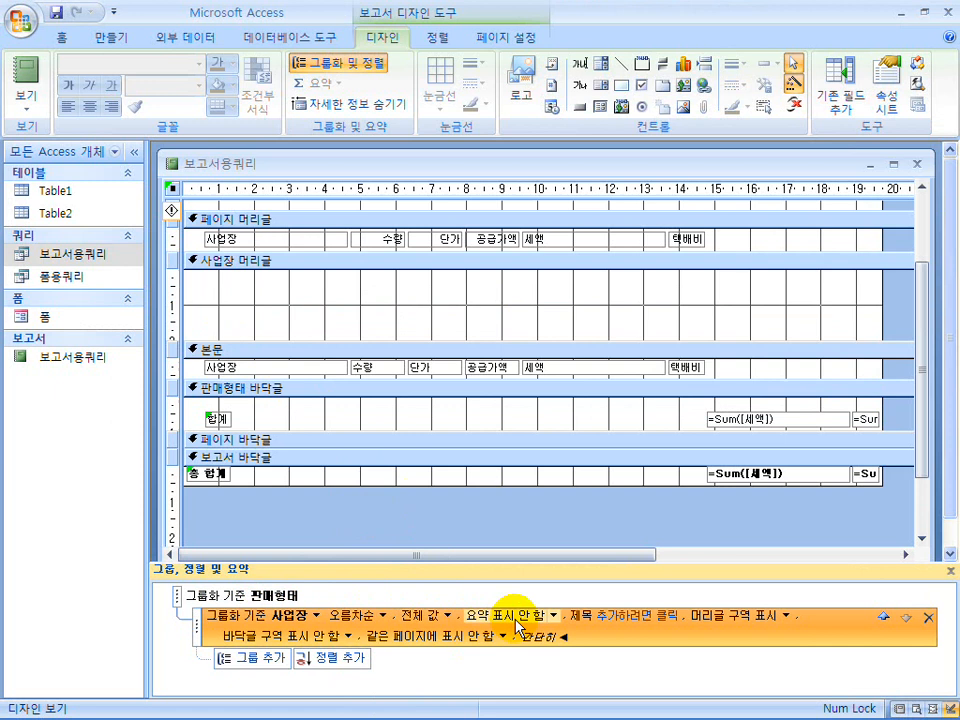
left_click(786, 619)
left_click(771, 646)
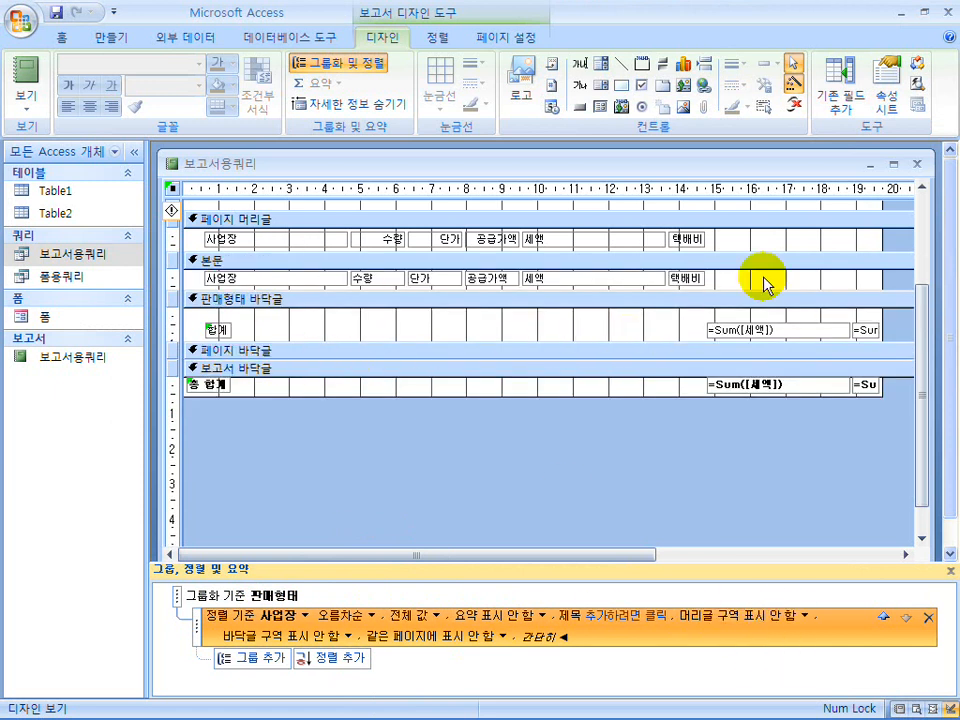
Move the Sum text boxes in both footers toward the 세액 column, and delete the pair in the 보고서 바닥글 section.
left_click_drag(696, 326, 826, 400)
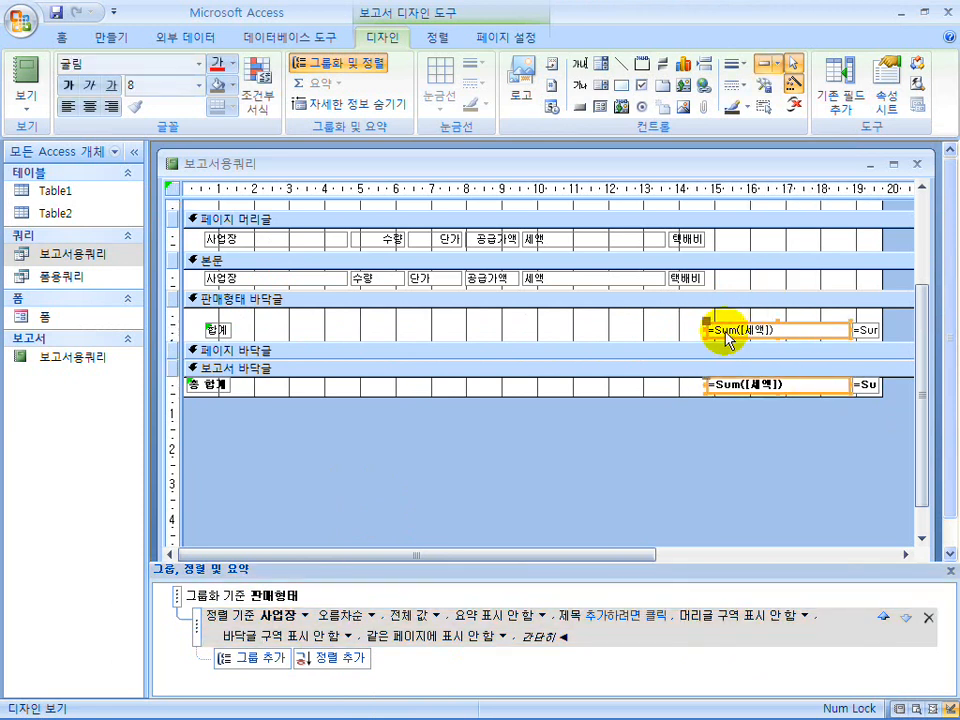
left_click_drag(664, 326, 864, 398)
left_click_drag(755, 325, 541, 316)
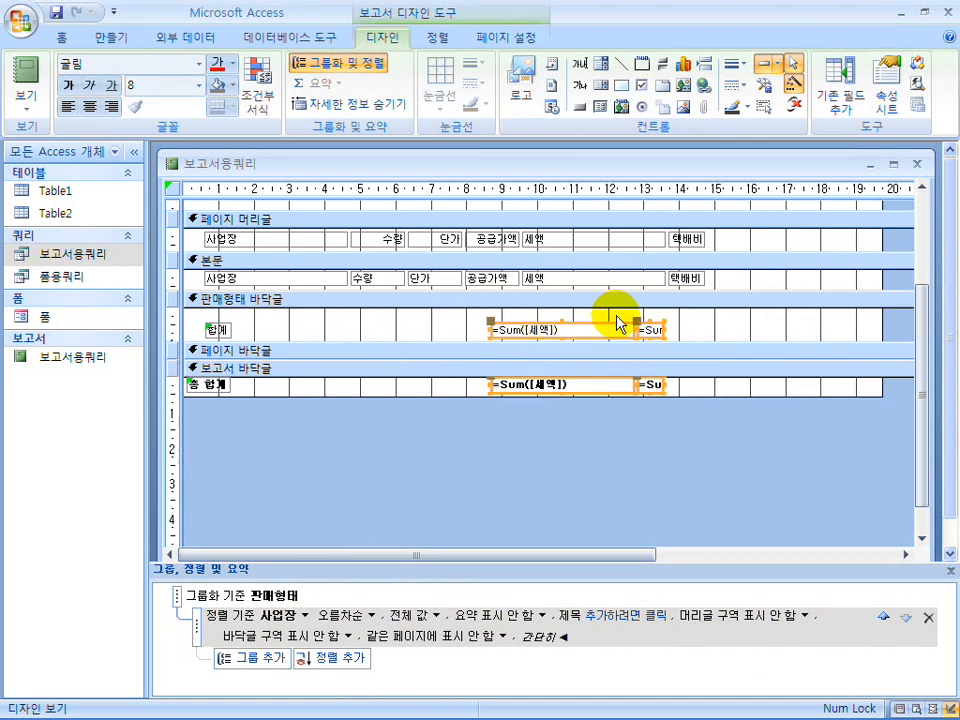
left_click_drag(698, 390, 459, 390)
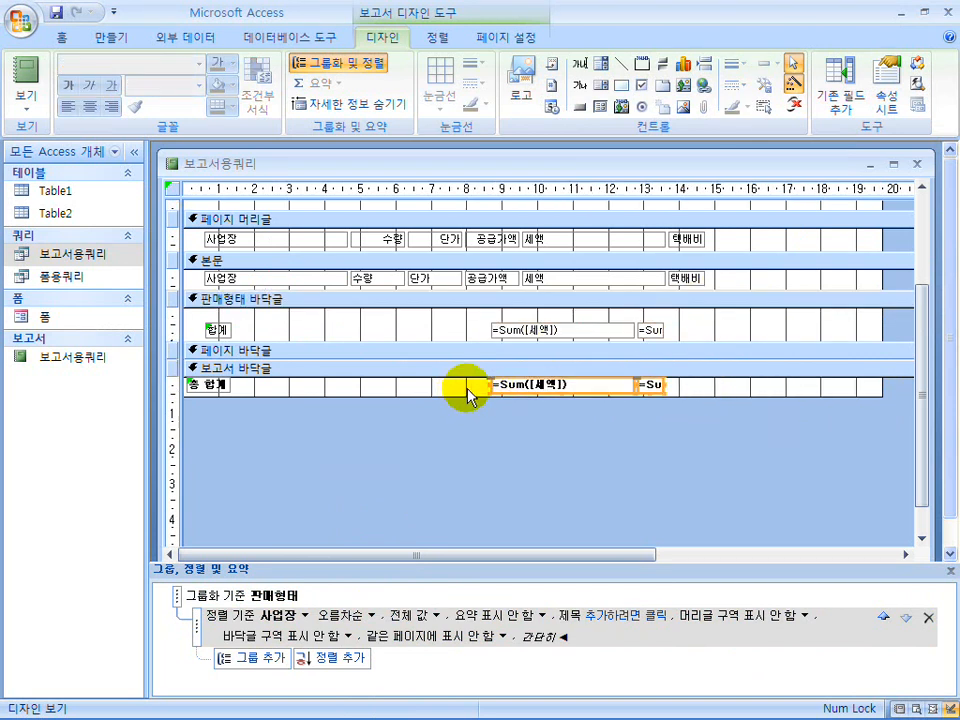
key("Delete")
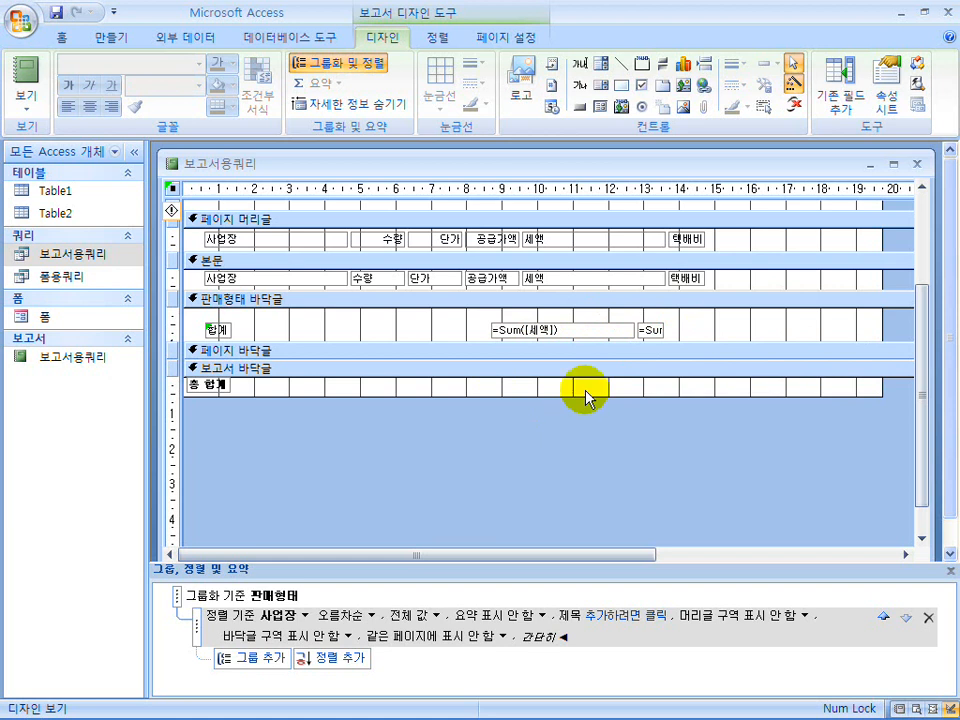
Move the 합계 label and both Sum text boxes up to the upper edge of the 판매형태 바닥글 section.
left_click_drag(695, 331, 205, 325)
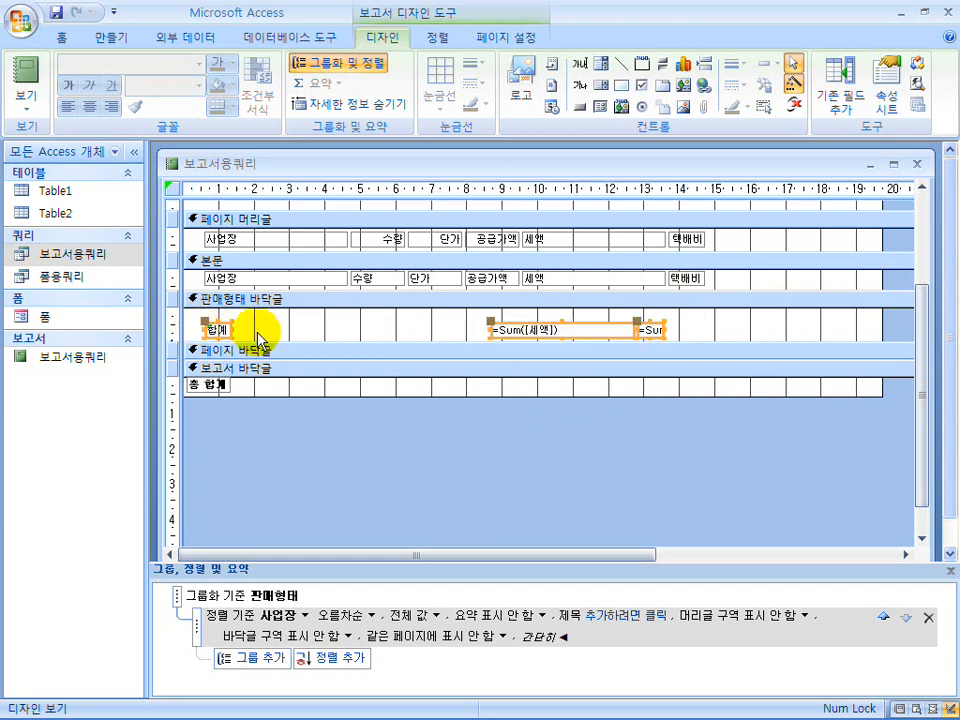
mouse_move(574, 324)
left_mouse_down()
mouse_move(568, 317)
mouse_move(579, 317)
left_mouse_up()
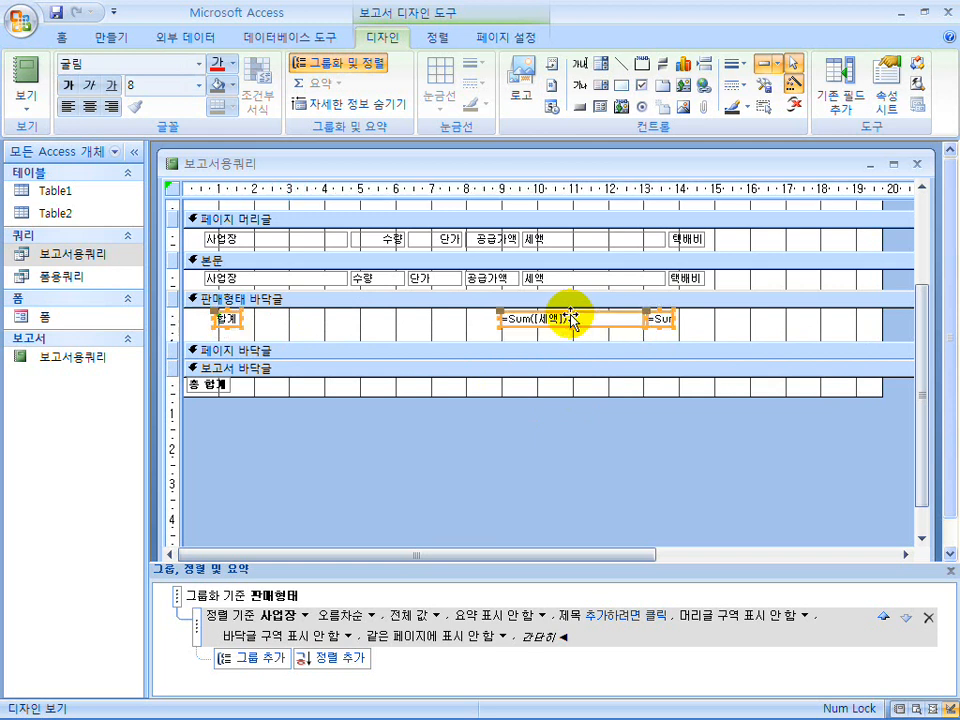
left_click(416, 327)
Narrow the report to about 17 cm, fit the design window to it, and close the grouping and sorting settings.
left_click_drag(879, 273, 786, 274)
left_click_drag(917, 278, 822, 266)
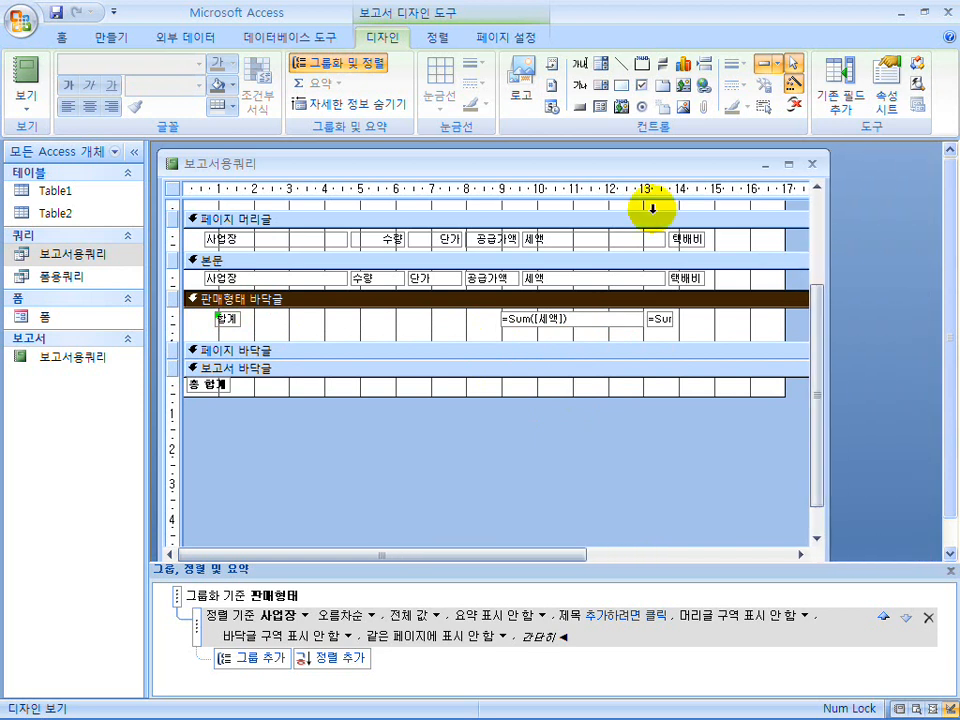
left_click(347, 70)
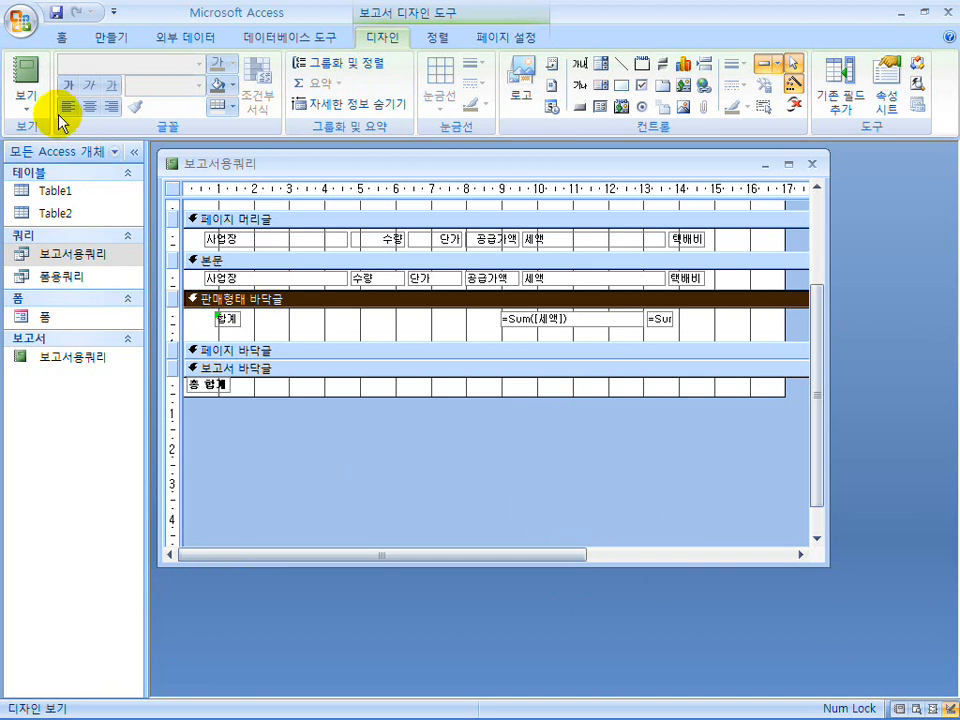
Preview the report's data in report view and return to its design view.
left_click(28, 88)
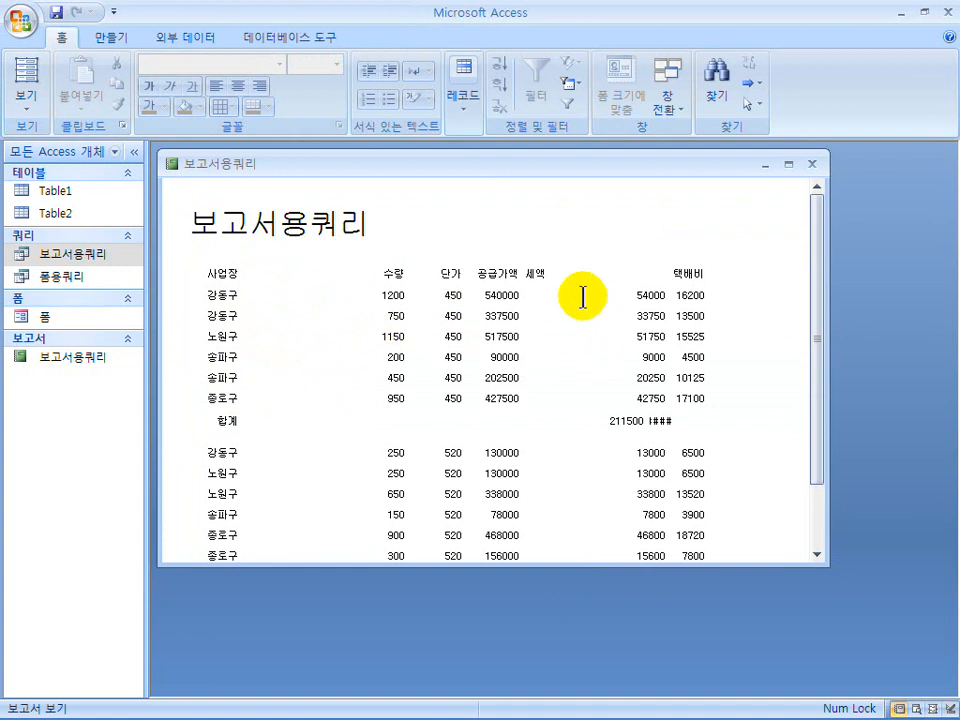
left_click(27, 108)
left_click(72, 261)
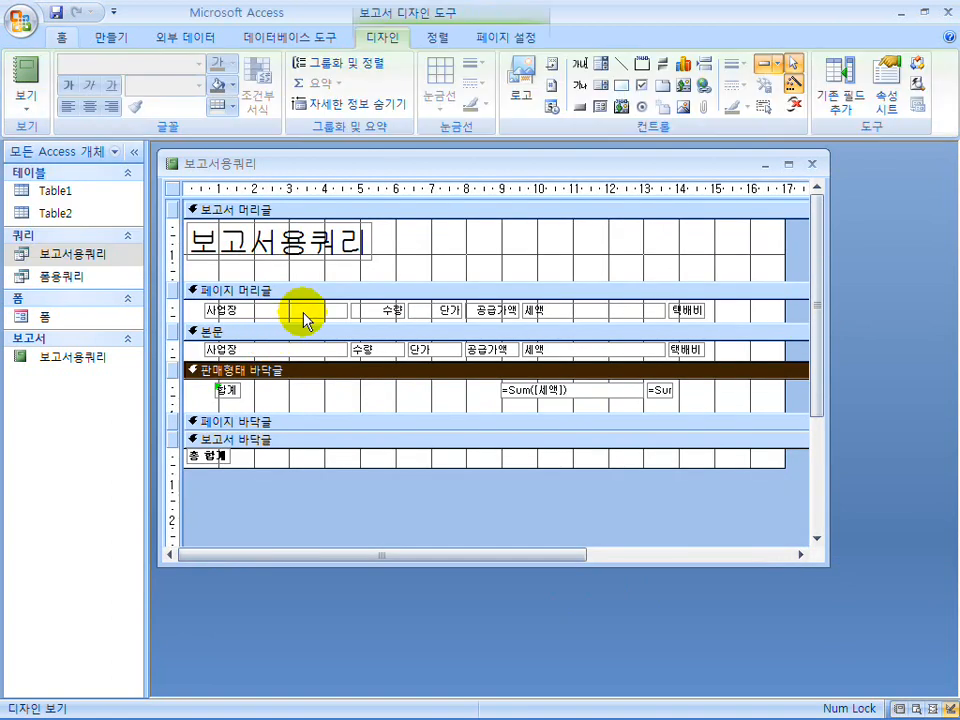
Center the text of the 판매형태 바닥글 Sum boxes and of all controls in the 페이지 머리글 and 본문 sections.
left_click(349, 313)
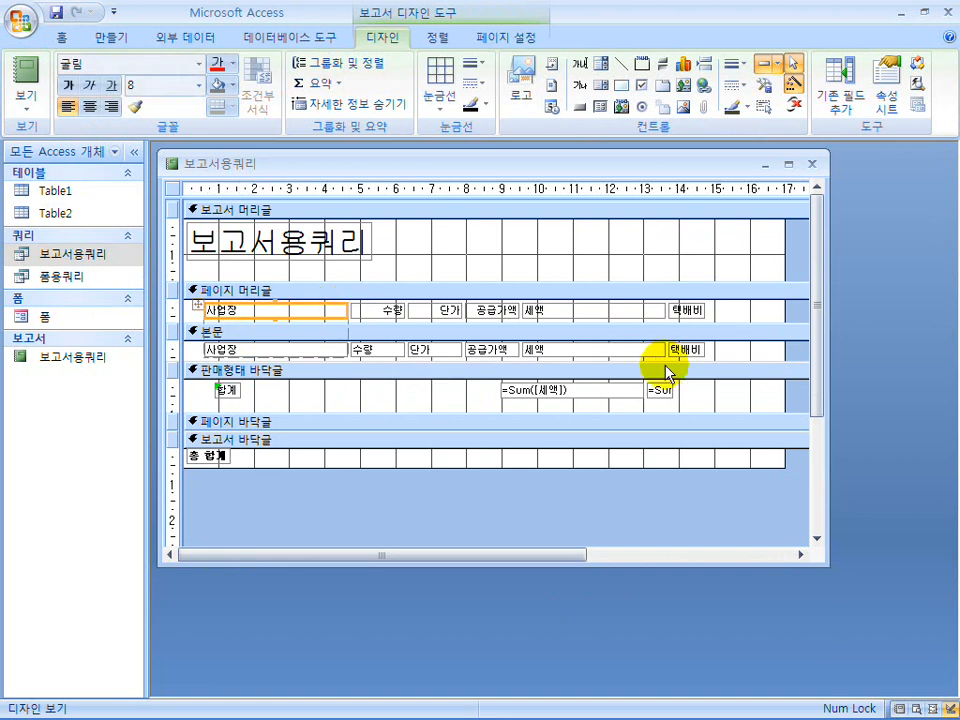
left_click_drag(727, 352, 171, 300)
left_click(90, 106)
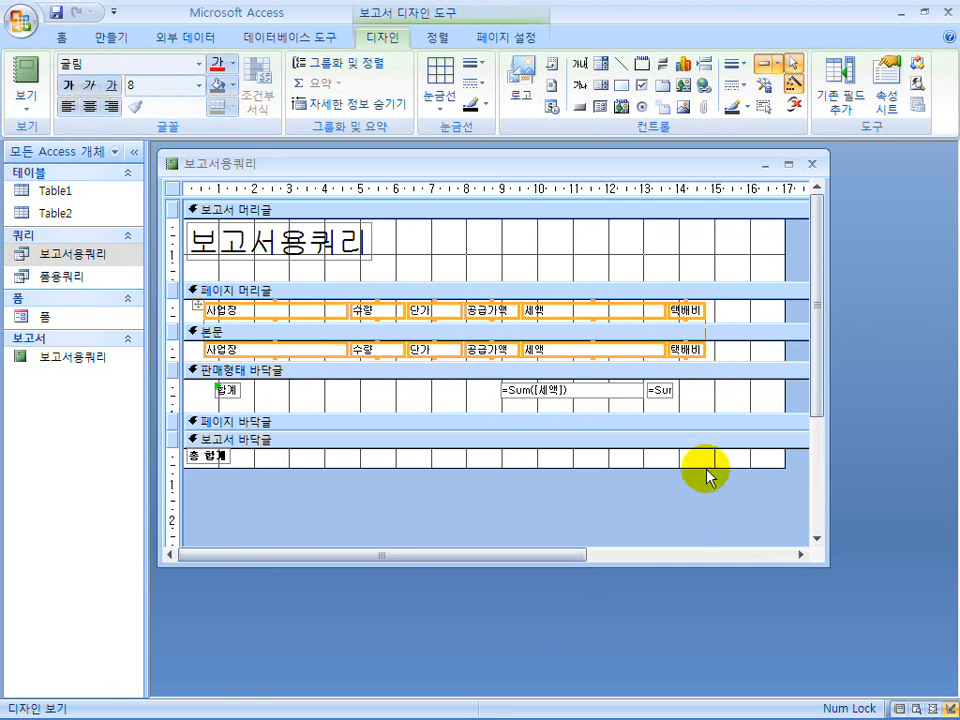
left_click(505, 390)
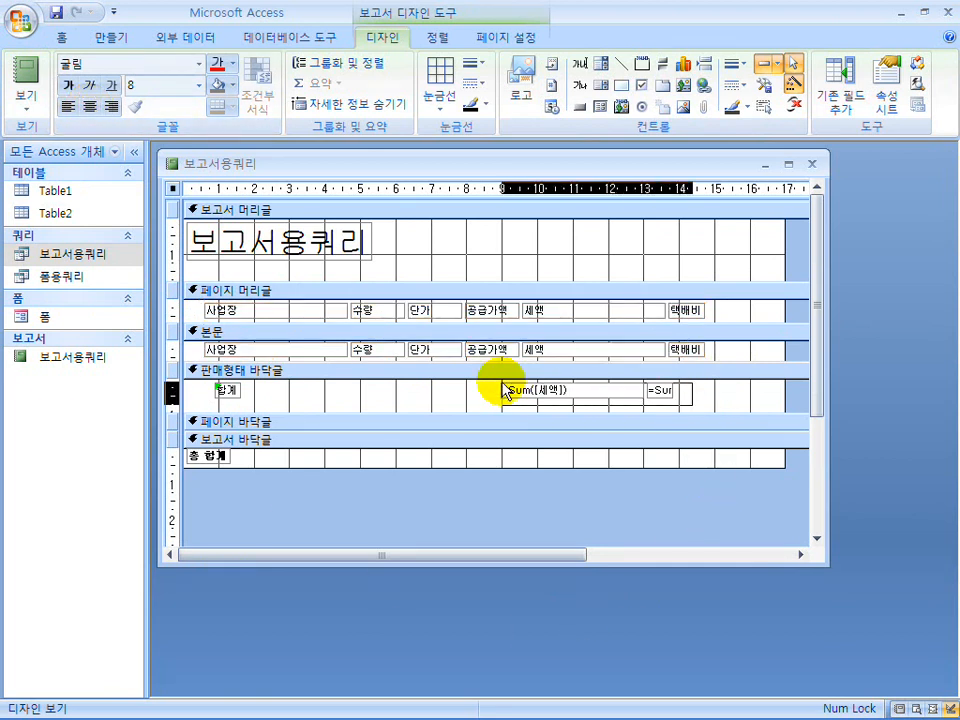
left_click(90, 106)
left_click(300, 310)
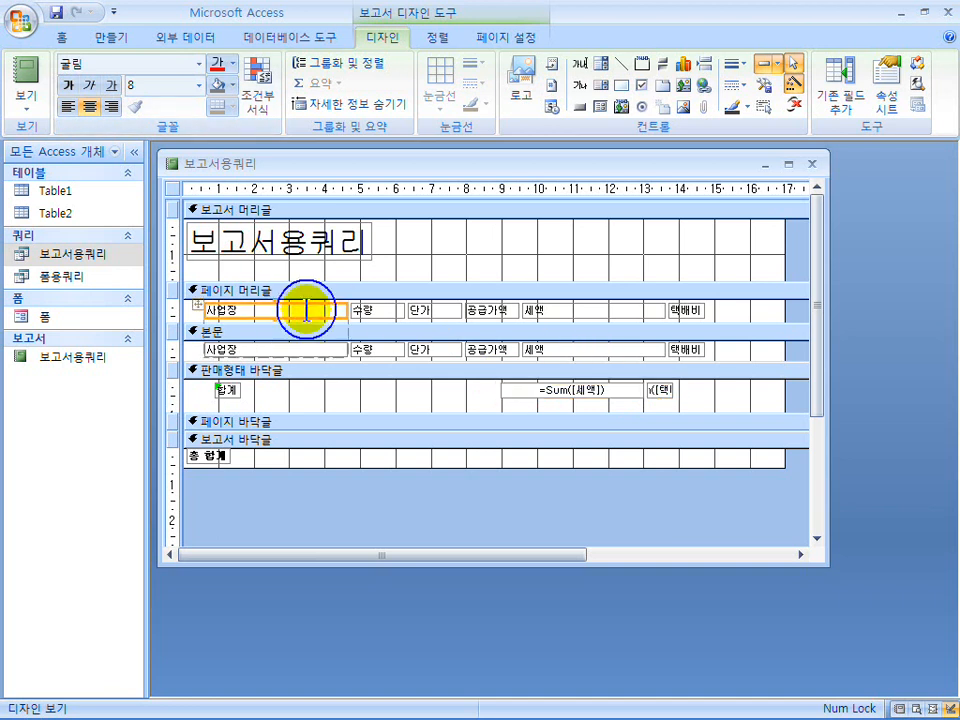
left_click_drag(745, 365, 204, 306)
left_click(88, 104)
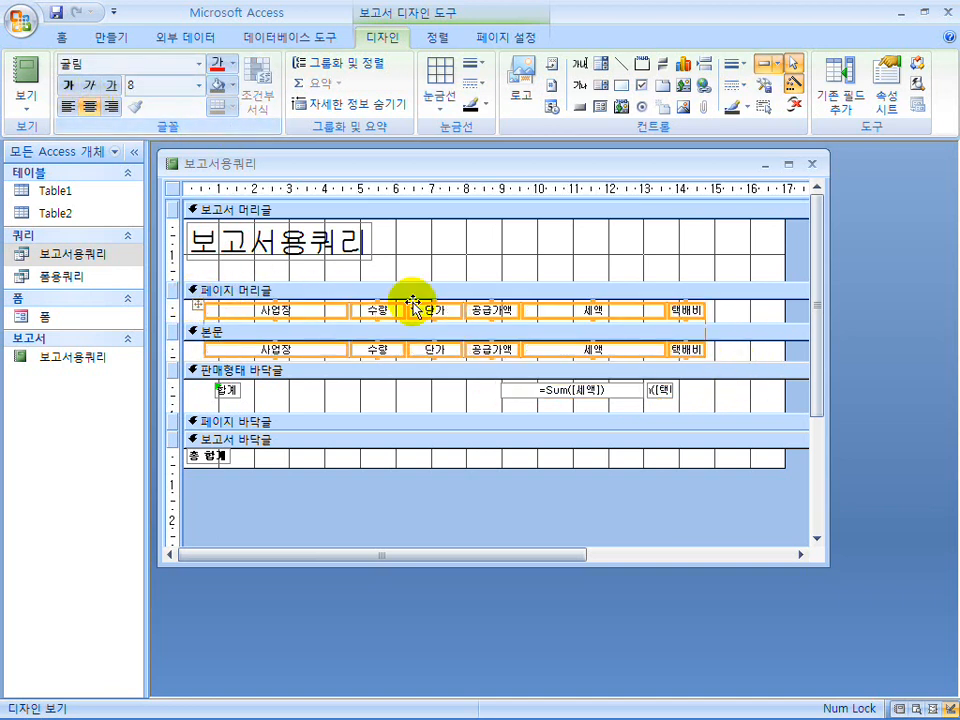
Narrow the 사업장 column to about 2.6 cm and widen the 수량 and 단가 columns to about 2.2 cm each.
left_click(386, 398)
left_click(309, 312)
left_click_drag(346, 310, 378, 310)
left_click(331, 314)
left_click(410, 314)
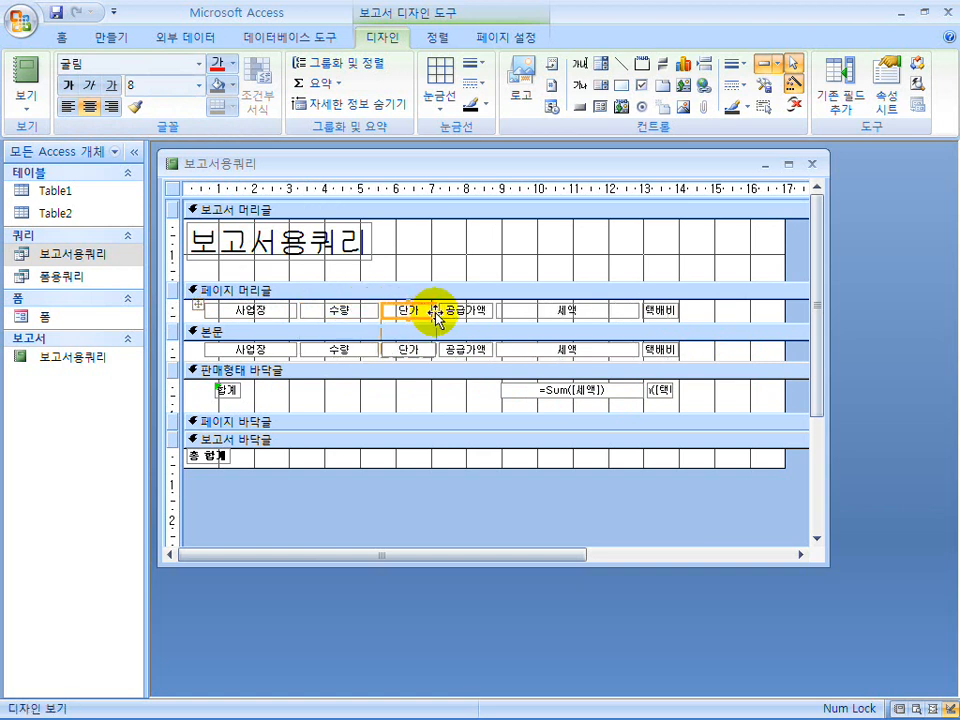
left_click_drag(436, 310, 460, 310)
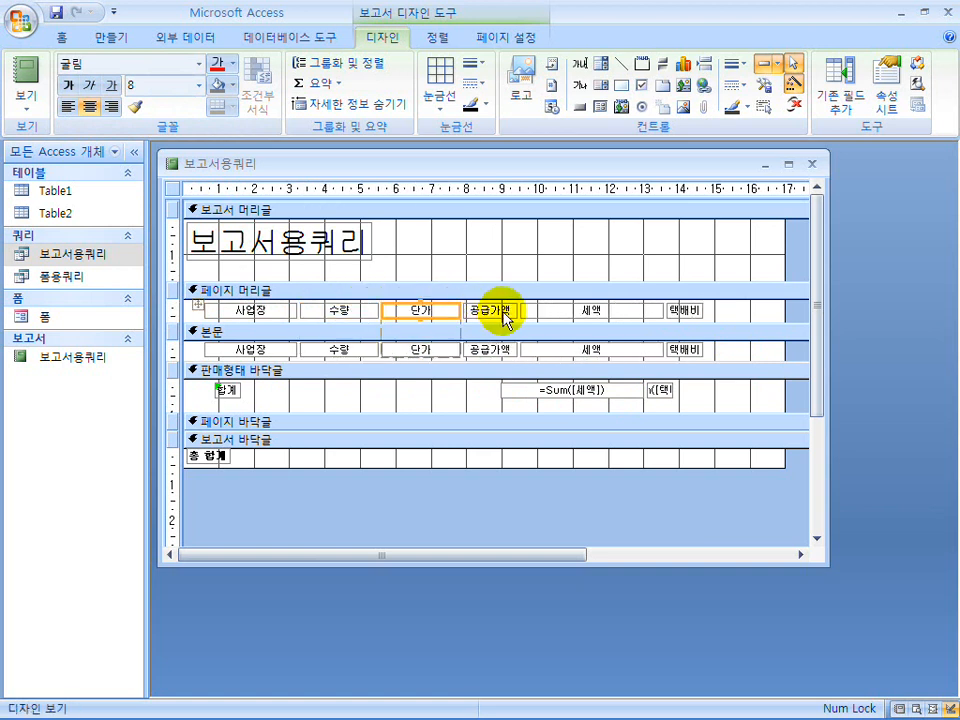
Resize the 공급가액 column to about 2.4 cm, 세액 to about 2.5 cm and 택배비 to about 1.7 cm.
left_click(497, 314)
left_click_drag(518, 311, 549, 311)
left_click(640, 314)
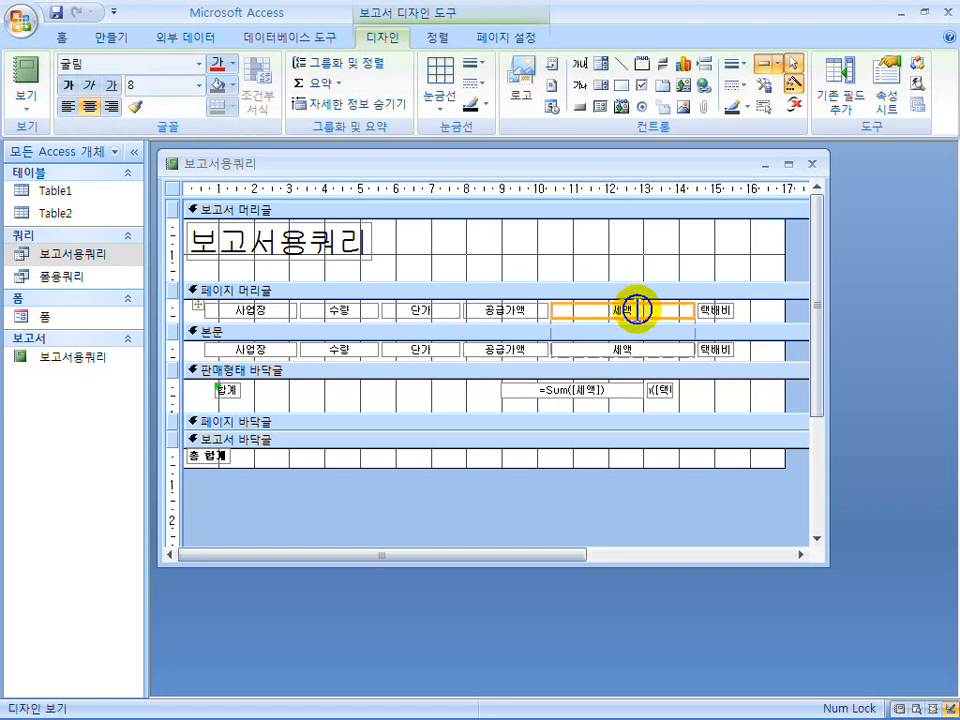
mouse_move(692, 309)
left_mouse_down()
mouse_move(639, 307)
mouse_move(703, 311)
left_mouse_up()
left_click(679, 308)
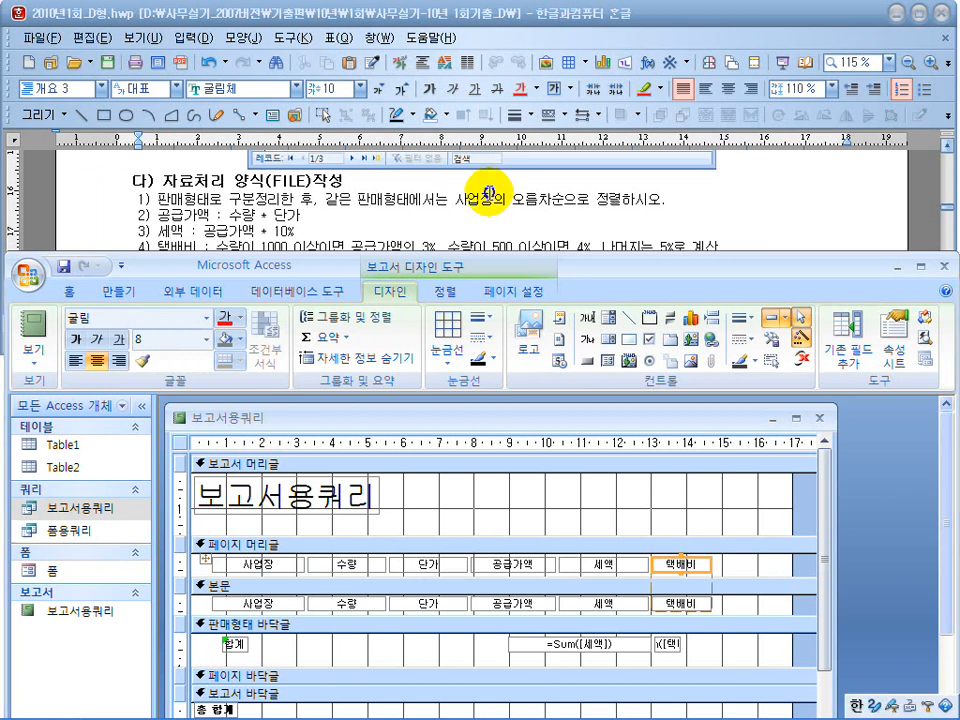
Compare the report's columns with the exam layout through 총액 and widen the report design window.
left_click(490, 197)
scroll(490, 200, "down", 3)
scroll(490, 197, "down", 3)
scroll(649, 204, "up", 2)
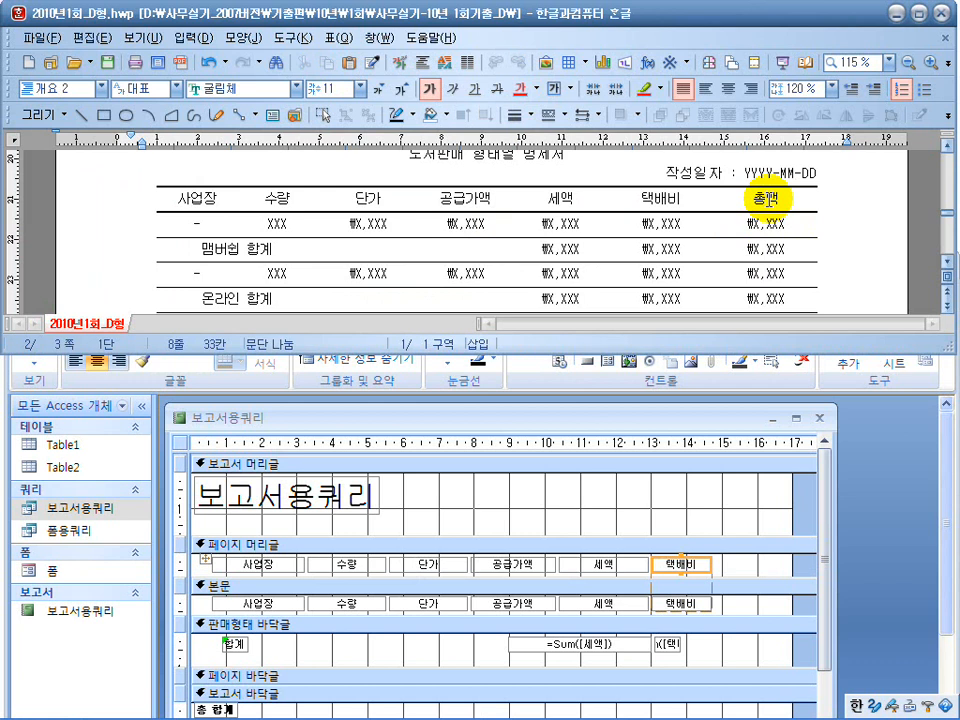
left_click(768, 200)
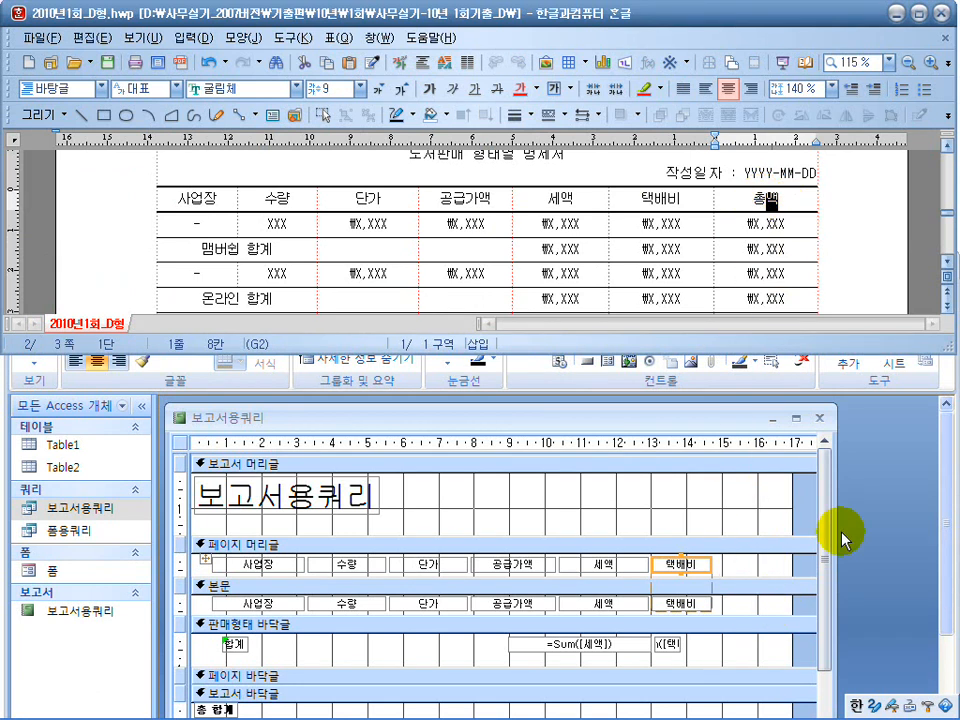
left_click_drag(836, 540, 871, 530)
left_click(733, 533)
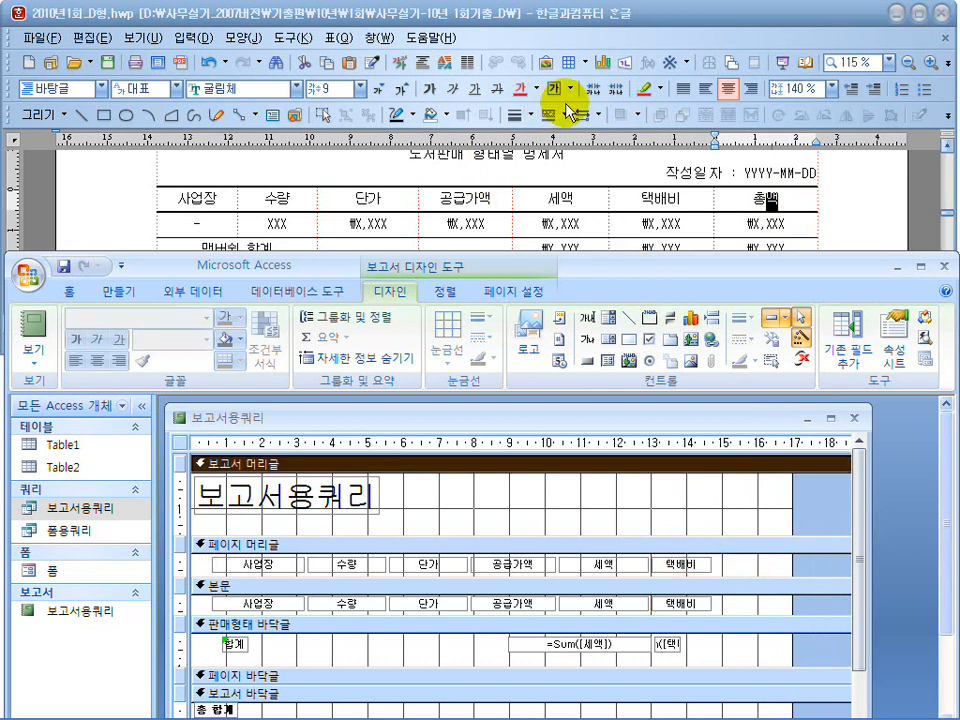
Add a 총액 label to the 페이지 머리글 section beside 택배비 and make it about 1.7 cm wide.
left_click(592, 343)
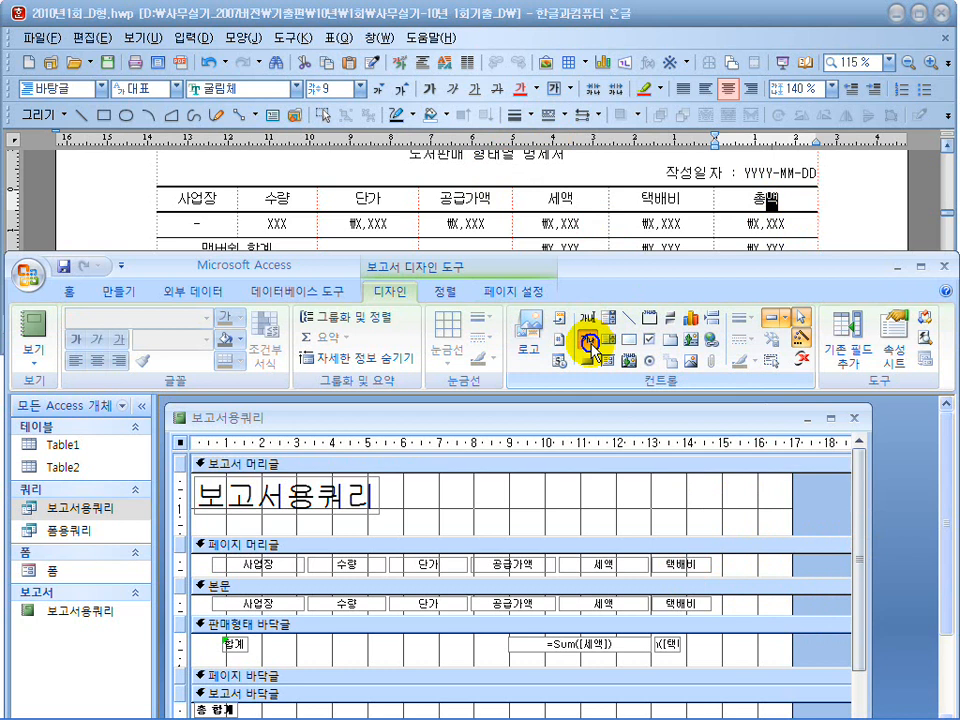
left_click(740, 561)
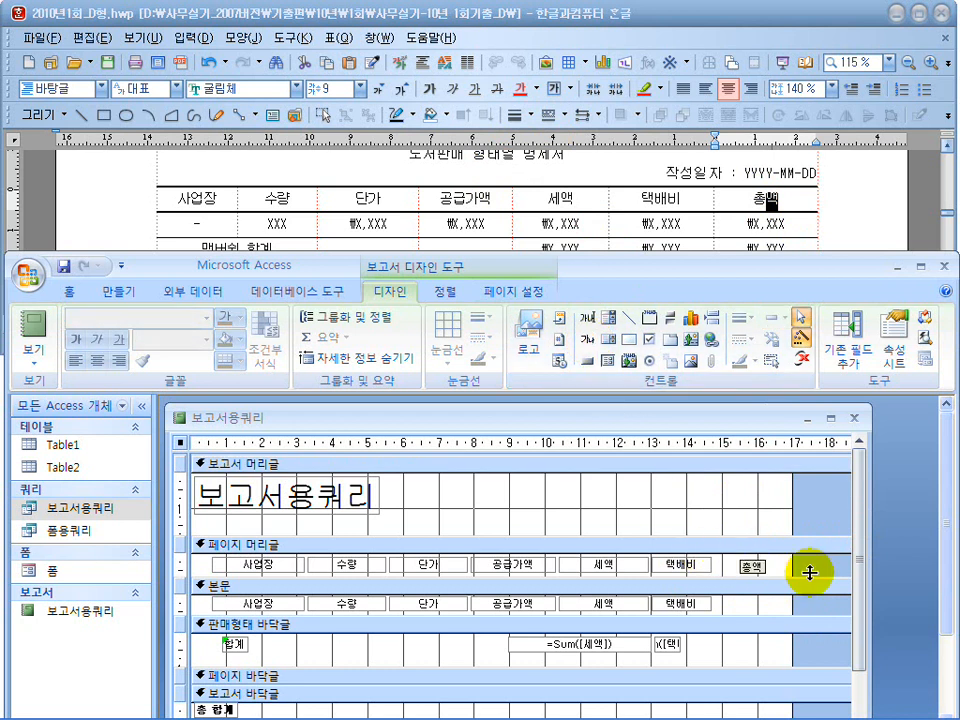
left_click(792, 572)
left_click(748, 566)
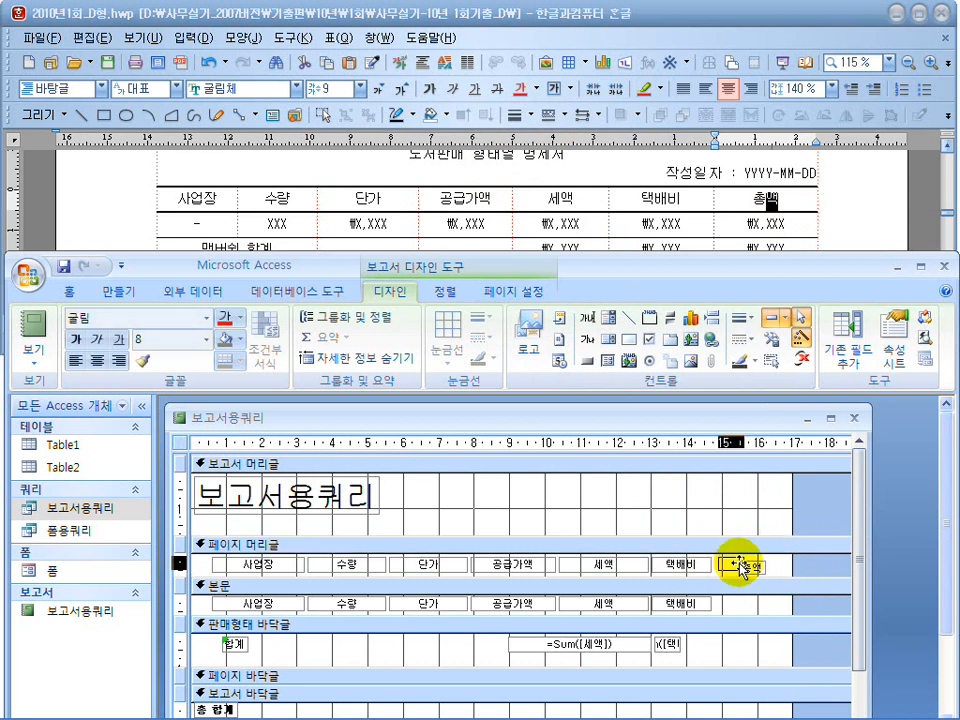
left_click_drag(738, 564, 772, 564)
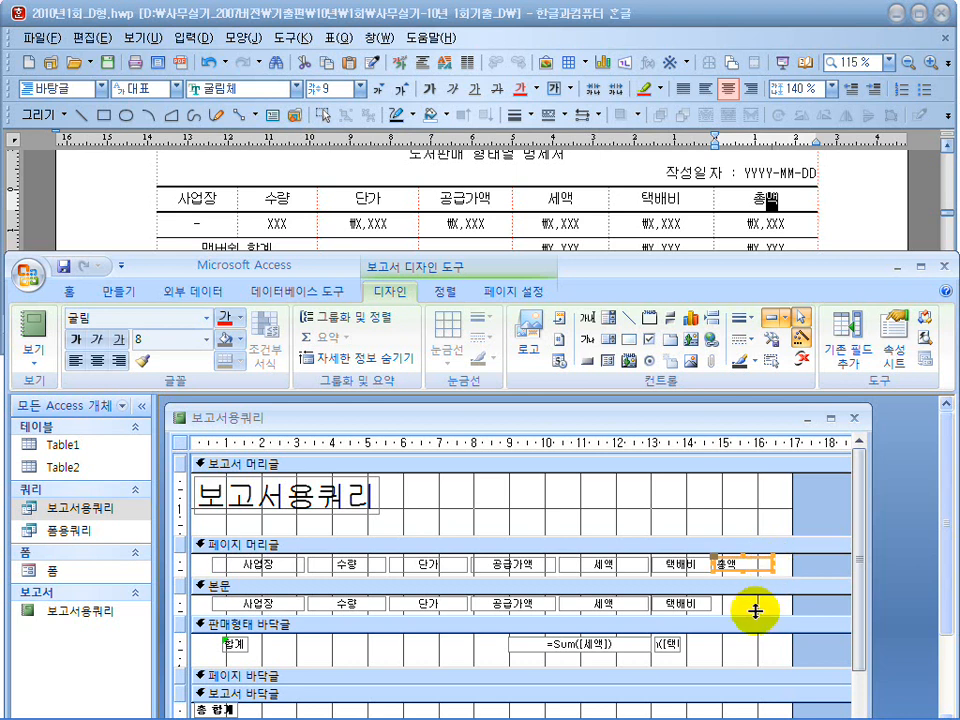
Add an unbound text box without its label under 총액 in the 본문 section, about 1.7 cm wide, and reduce the report width to about 17 cm.
left_click(588, 320)
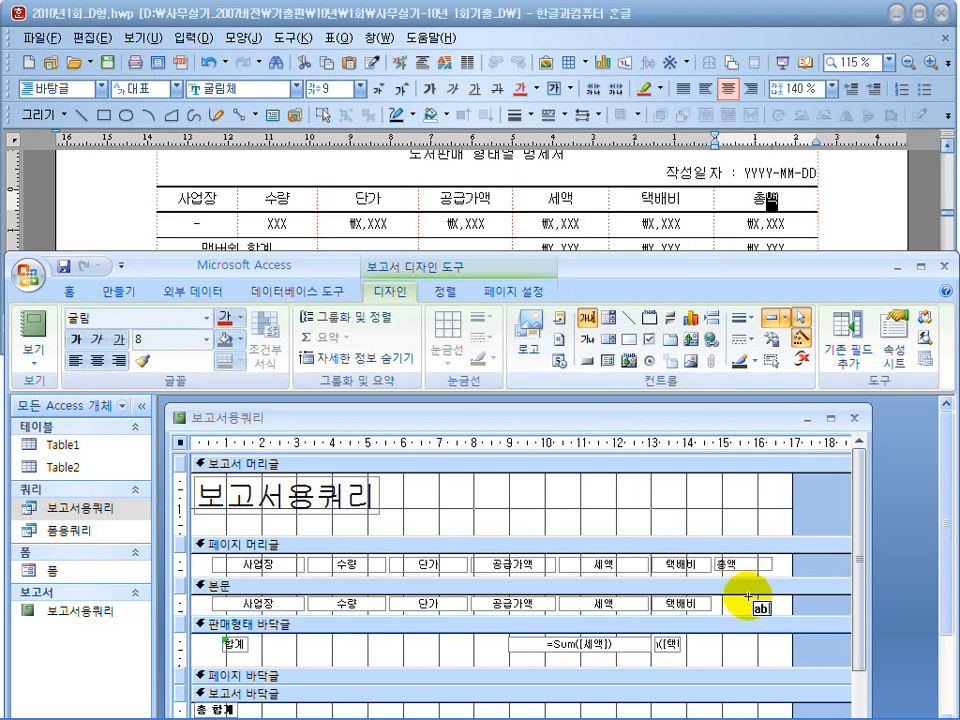
left_click(731, 601)
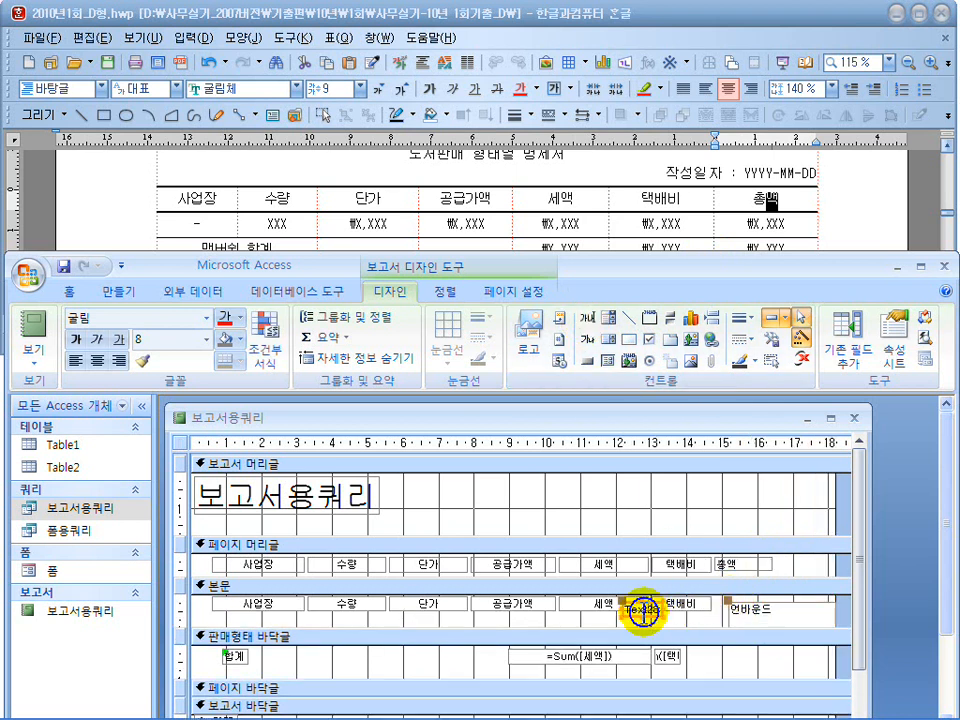
left_click(750, 610)
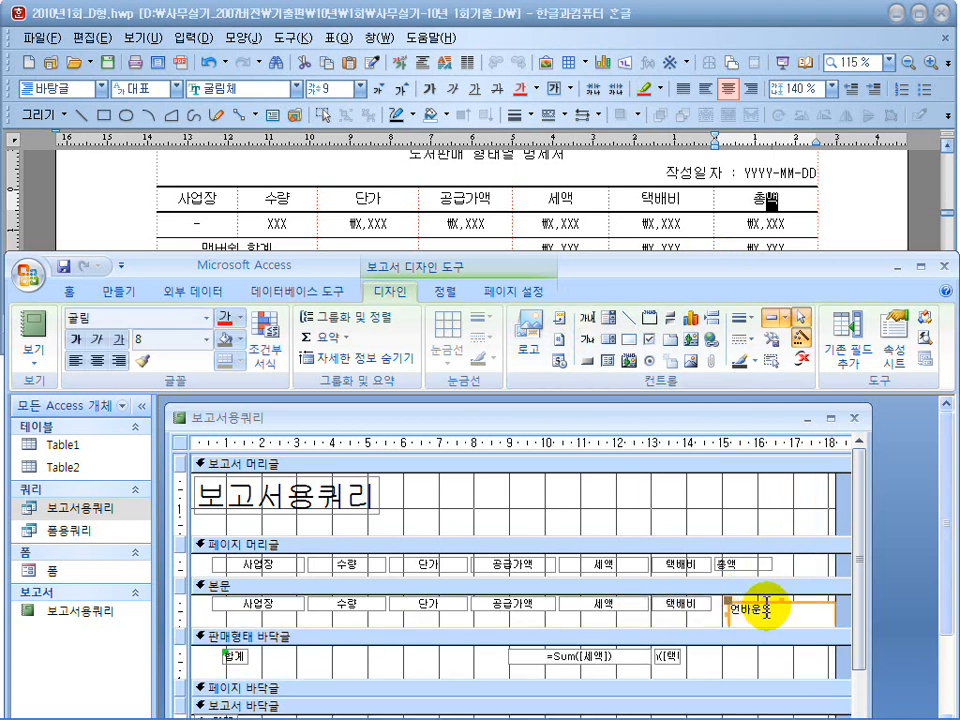
mouse_move(757, 603)
left_mouse_down()
mouse_move(782, 606)
mouse_move(752, 598)
left_mouse_up()
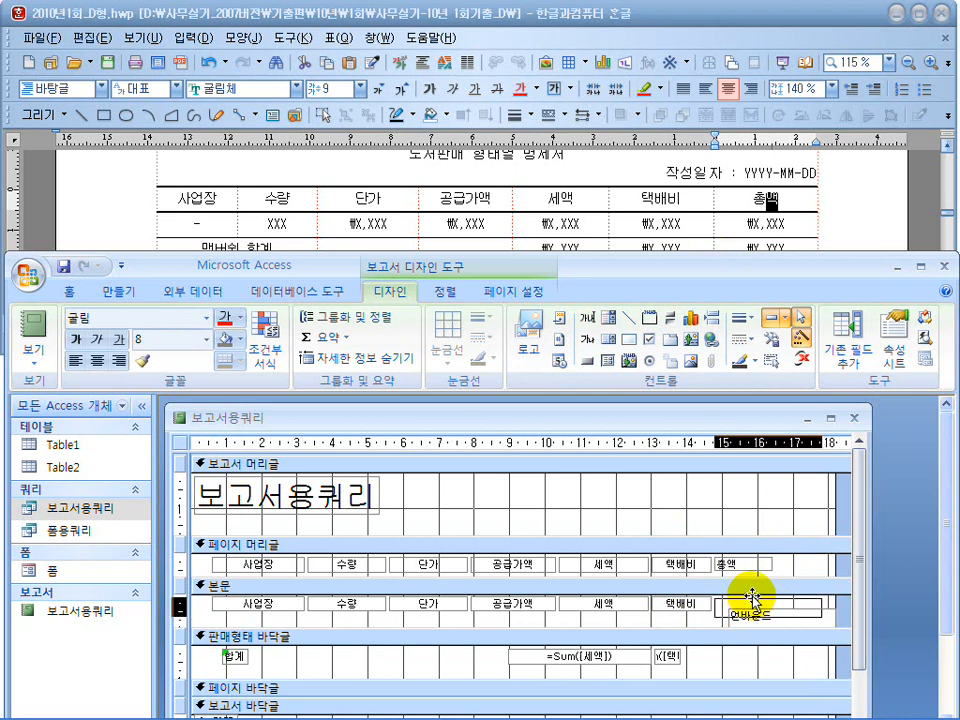
left_click_drag(821, 608, 748, 611)
left_click_drag(833, 535, 792, 522)
Resize the 세액 column to about 2 cm, the 택배비 column to about 1.9 cm and the 총액 header label to about 1.8 cm.
left_click(626, 566)
left_click_drag(647, 564, 630, 564)
left_click(671, 565)
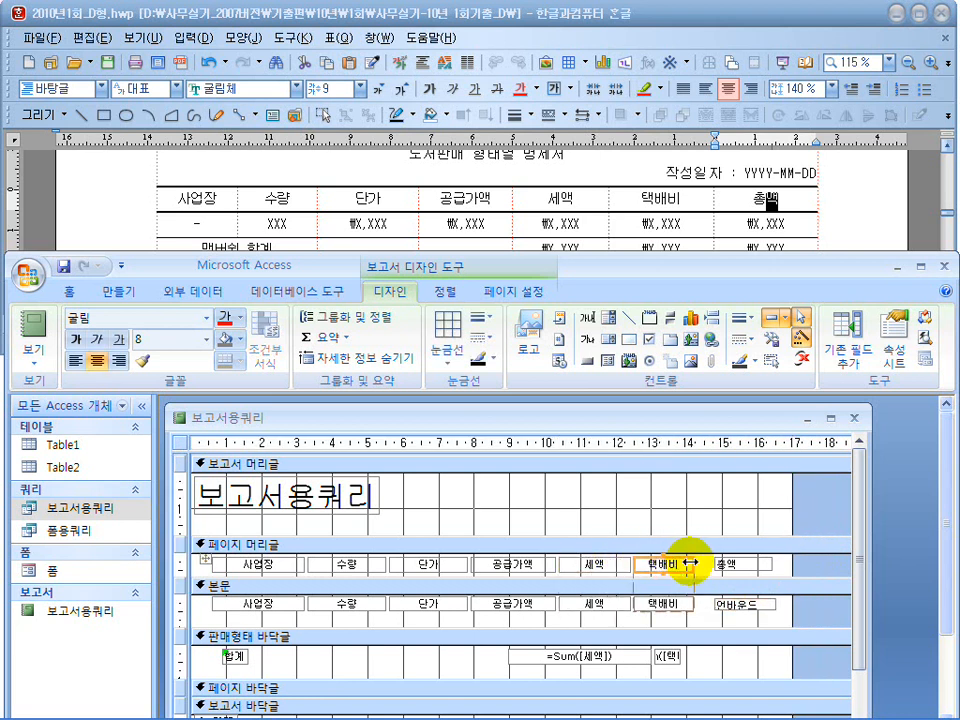
left_click(737, 565)
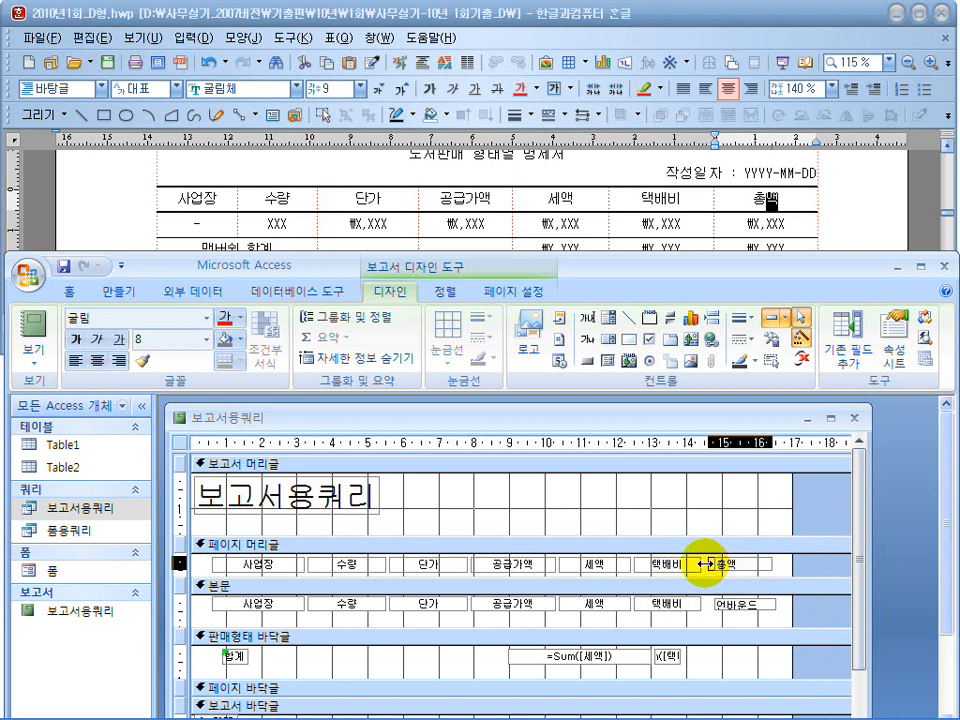
left_click_drag(706, 565, 707, 565)
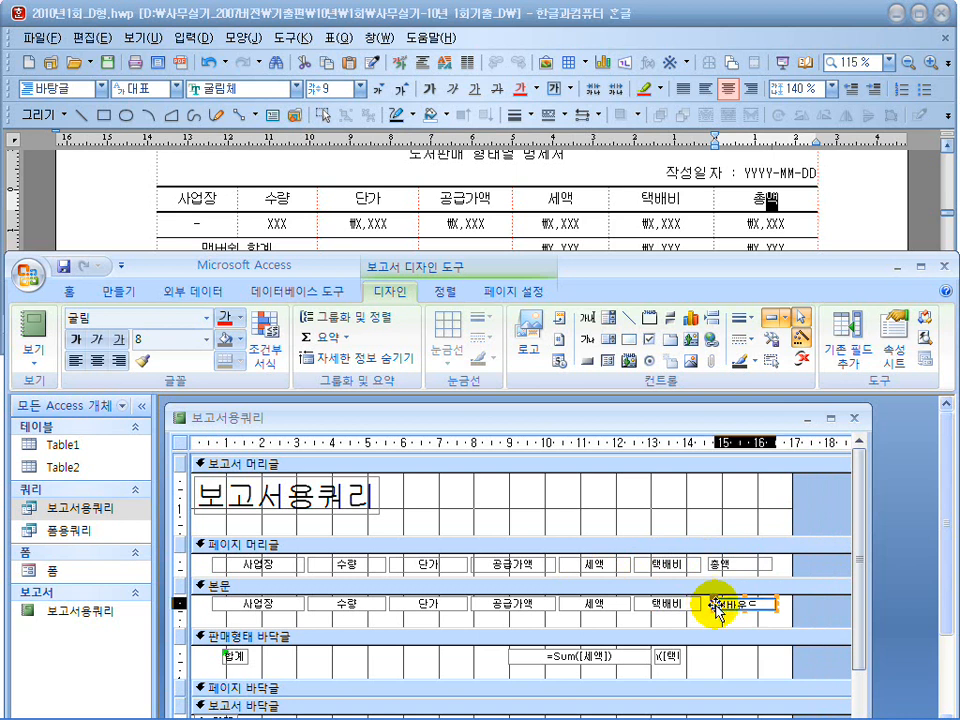
Fit the unbound 본문 text box under the 총액 label, about 1.8 cm wide and about 0.4 cm high.
key("Delete")
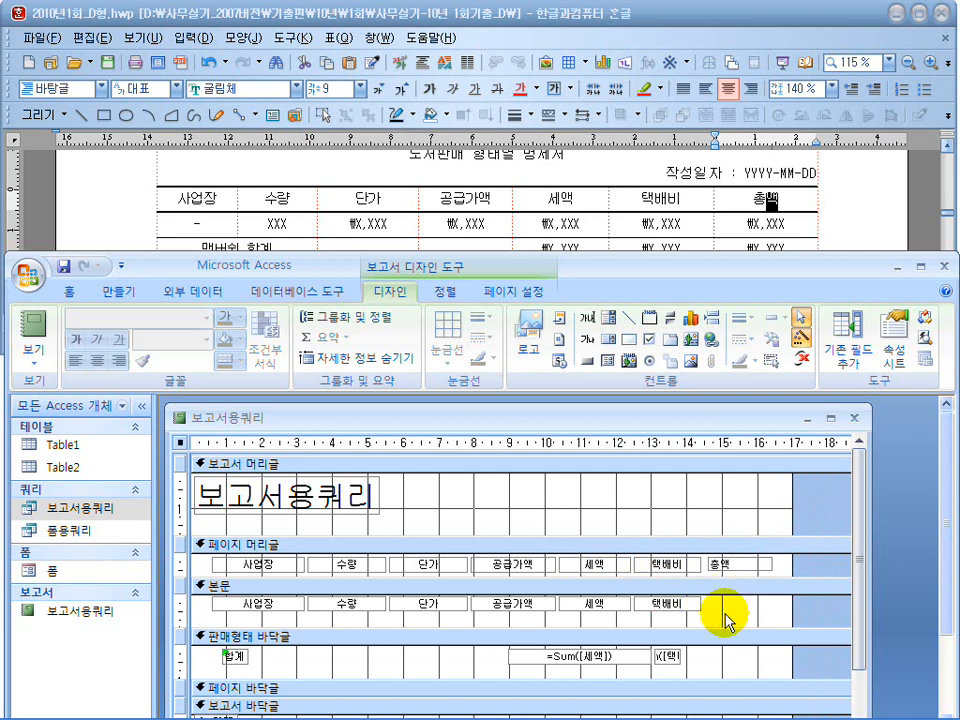
left_click(712, 603)
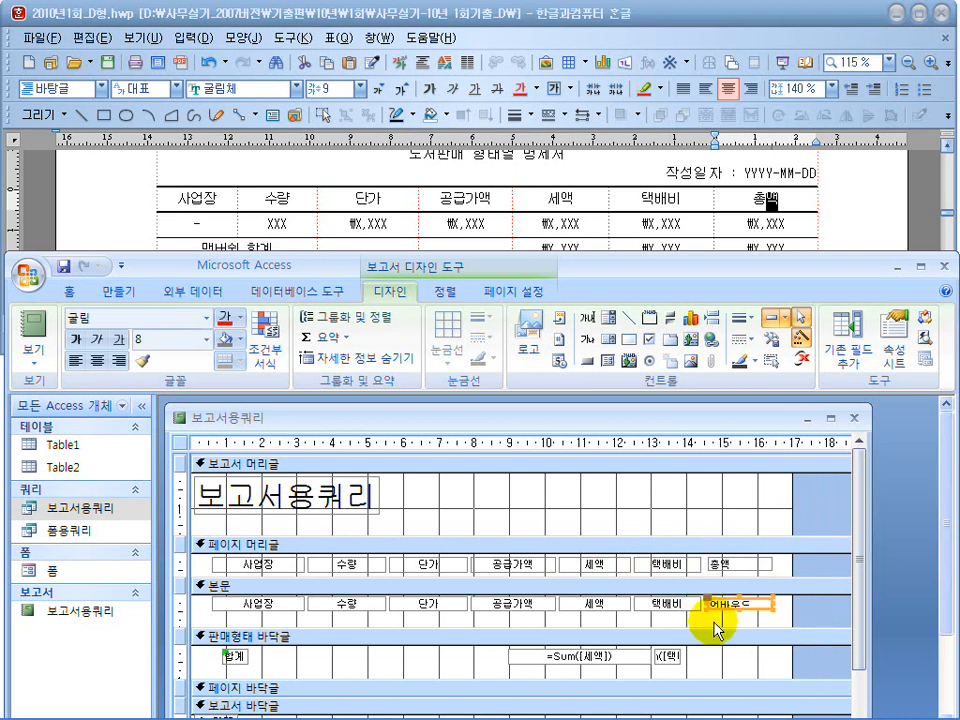
left_click(740, 613)
left_click(738, 607)
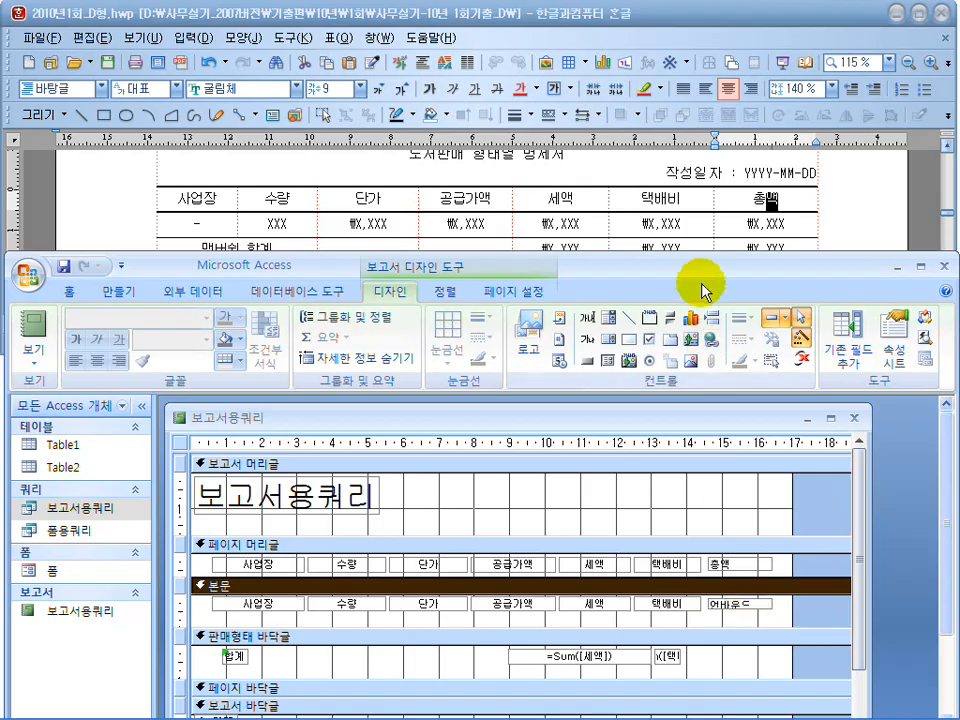
double_click(695, 266)
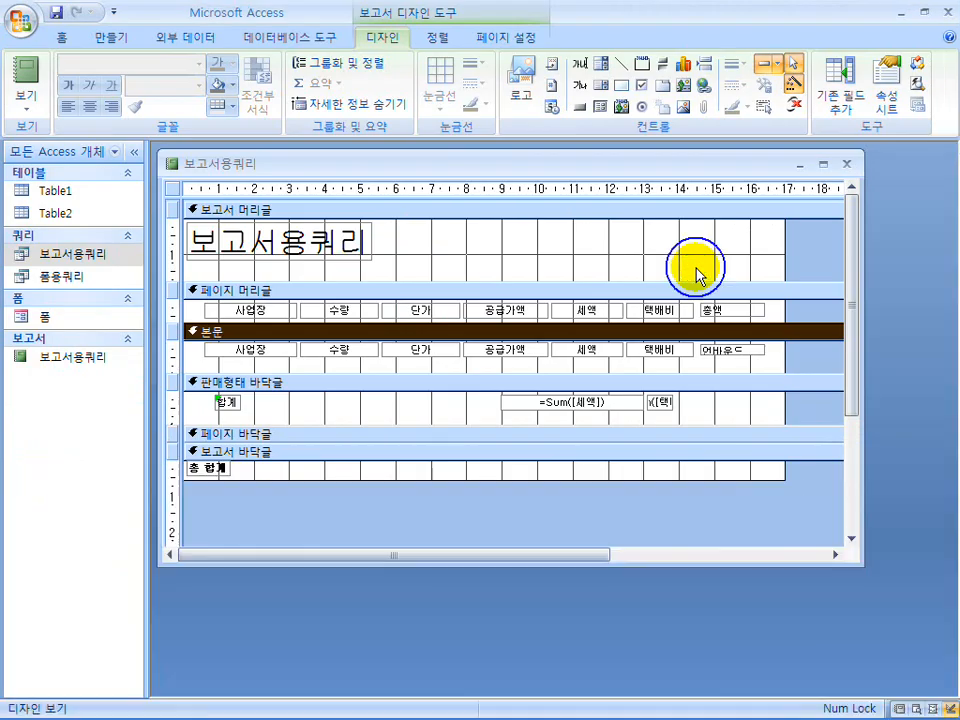
left_click(736, 356)
left_click(736, 356)
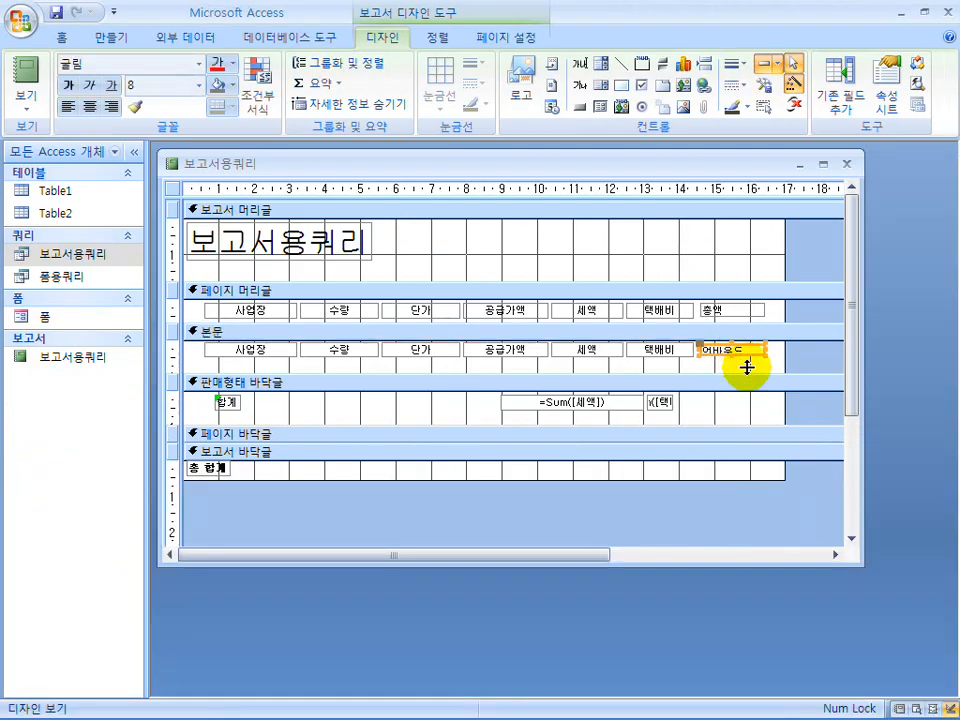
left_click(731, 355)
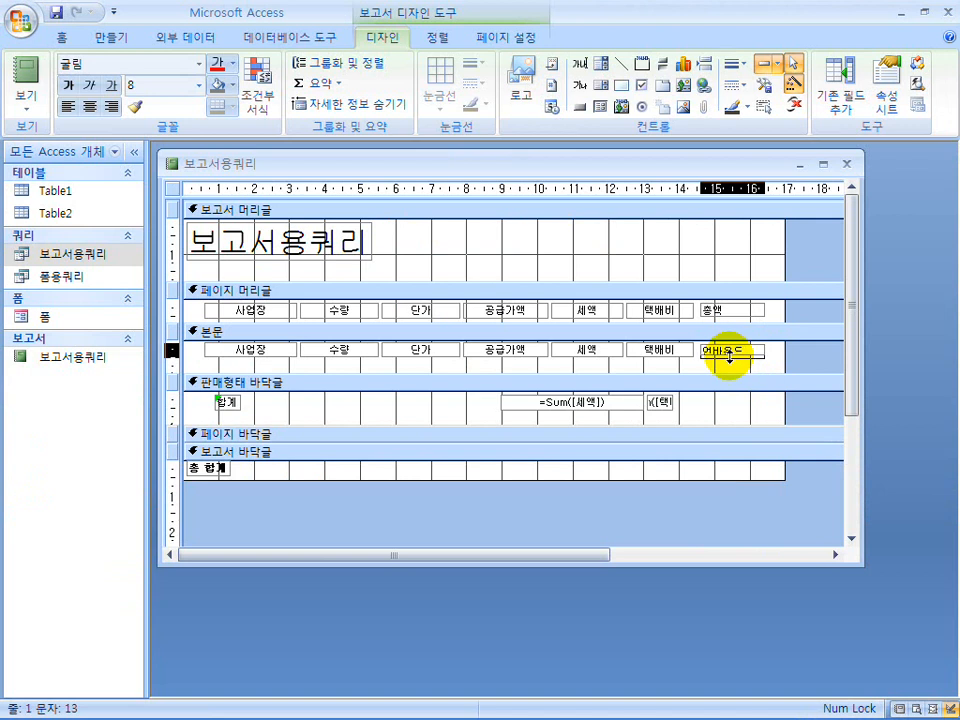
left_click(739, 364)
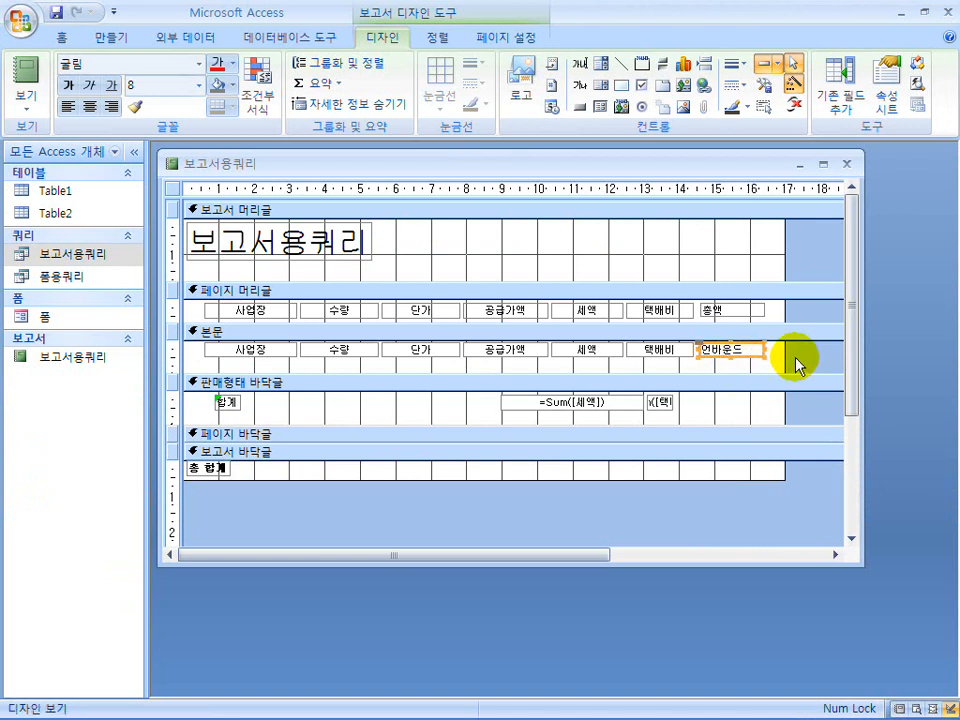
Centre the text of the 총액 label and the unbound text box below it, and preview the report.
left_click(779, 368)
left_click_drag(779, 368, 702, 304)
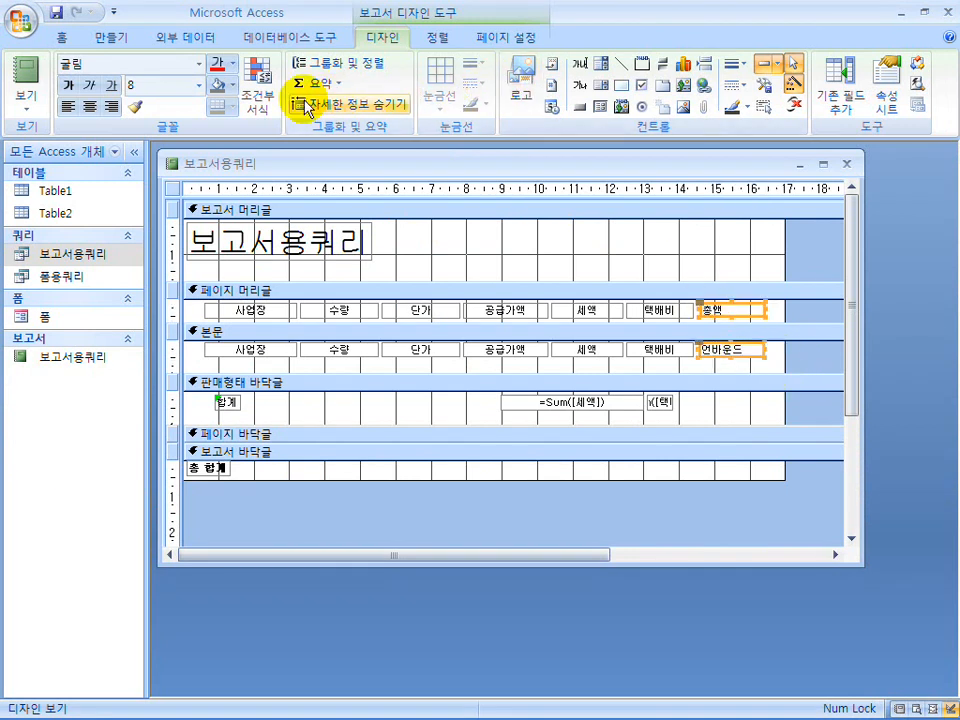
left_click(89, 106)
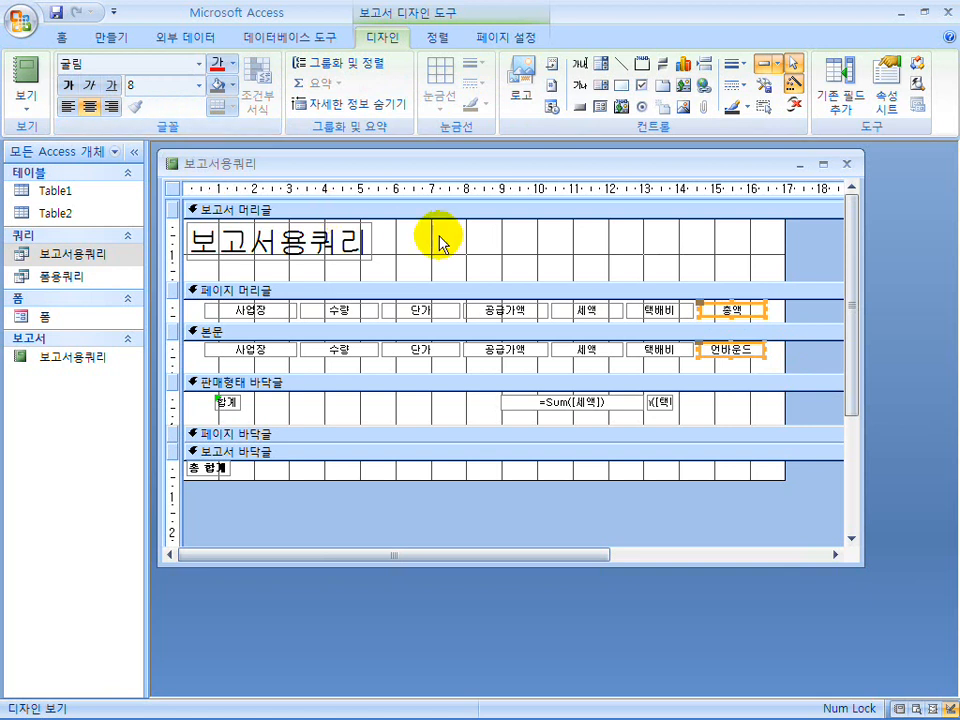
left_click(340, 212)
left_click(26, 88)
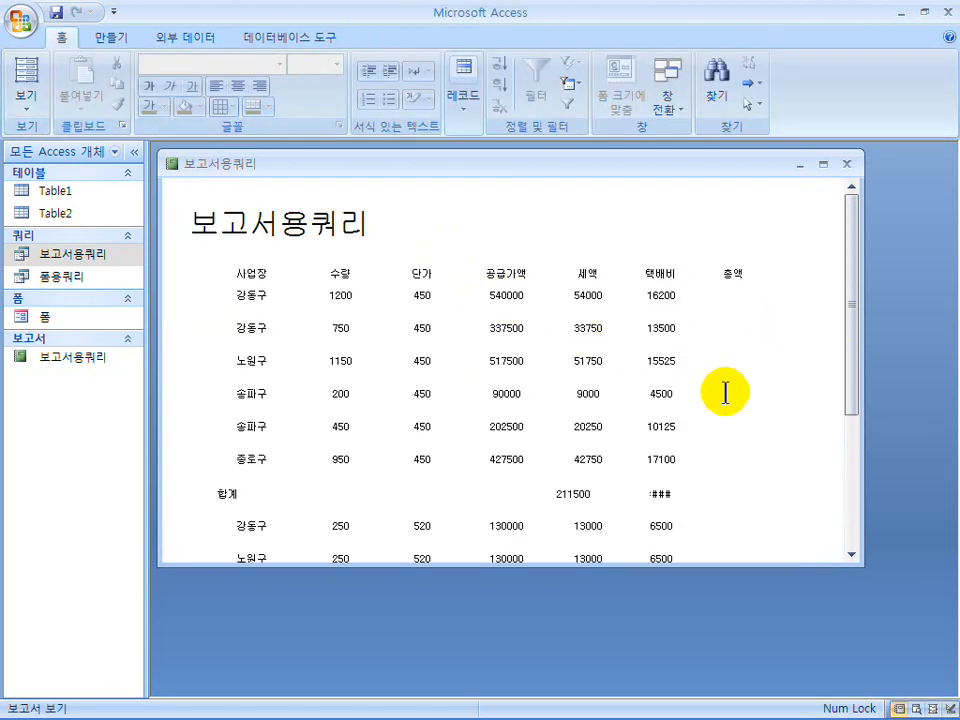
left_click(26, 100)
left_click(105, 262)
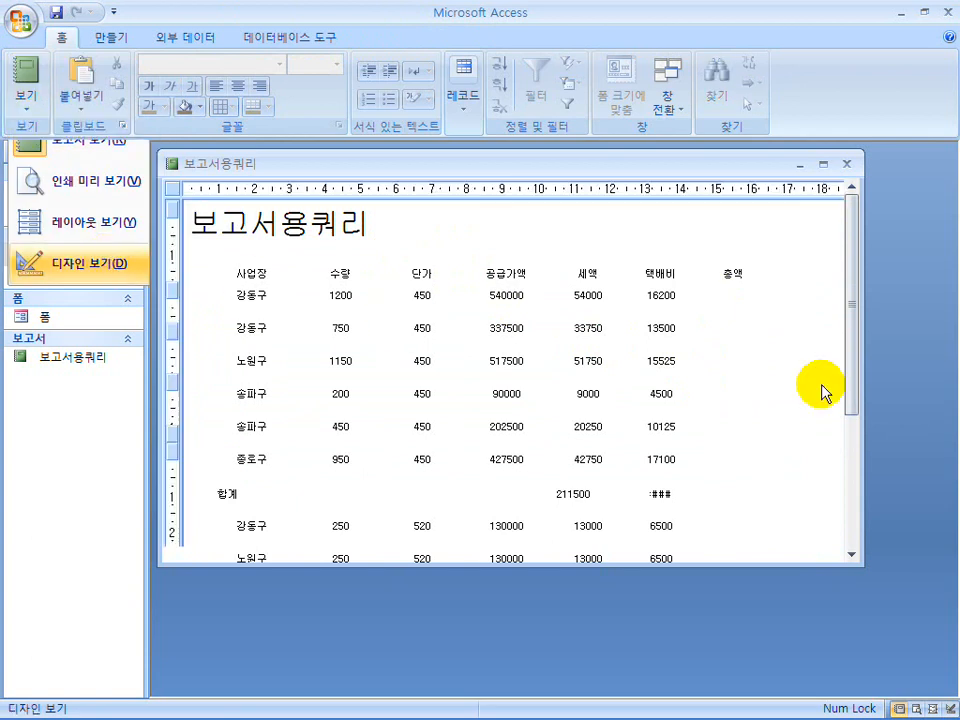
Set the unbound 본문 text box's control source to 총액 and check the column in the report view.
left_click(736, 357)
right_click(736, 357)
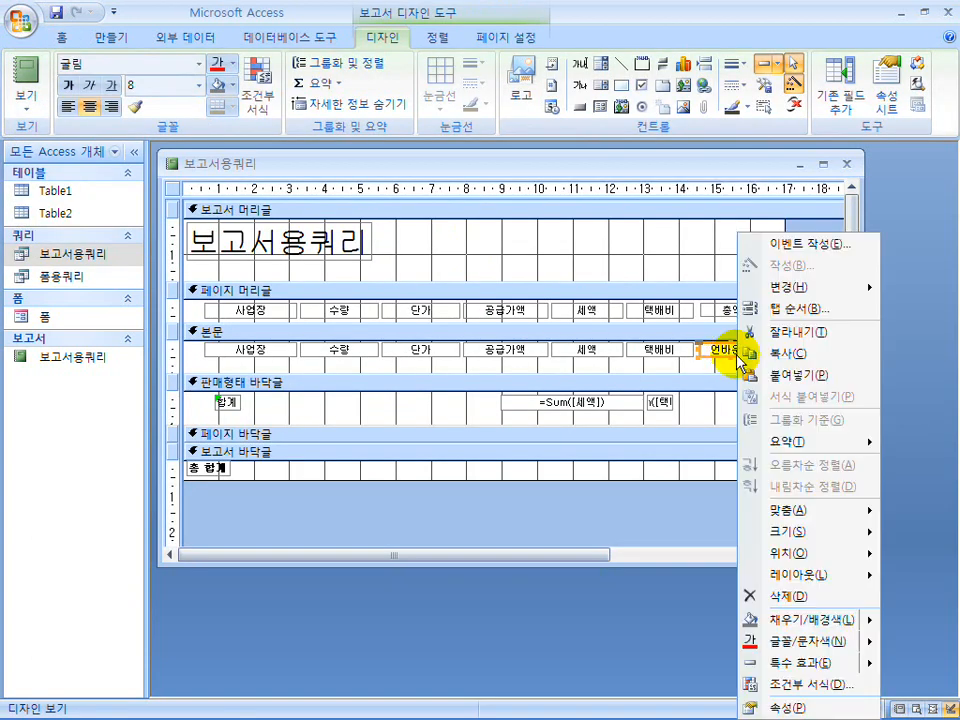
left_click(818, 709)
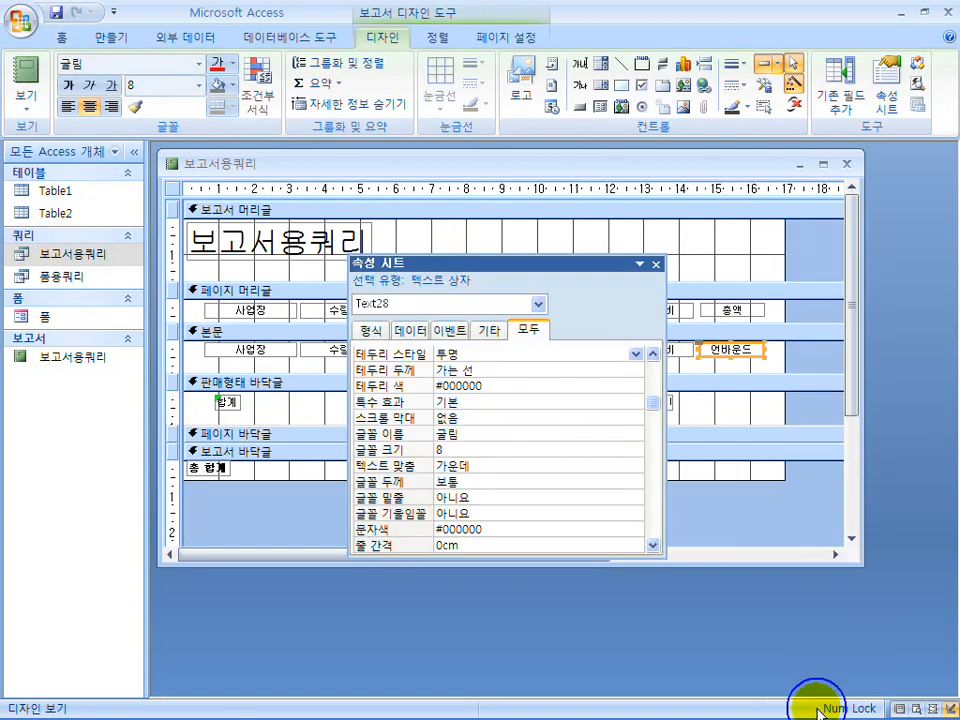
left_click(653, 386)
left_click(508, 371)
left_click(621, 371)
left_click(550, 484)
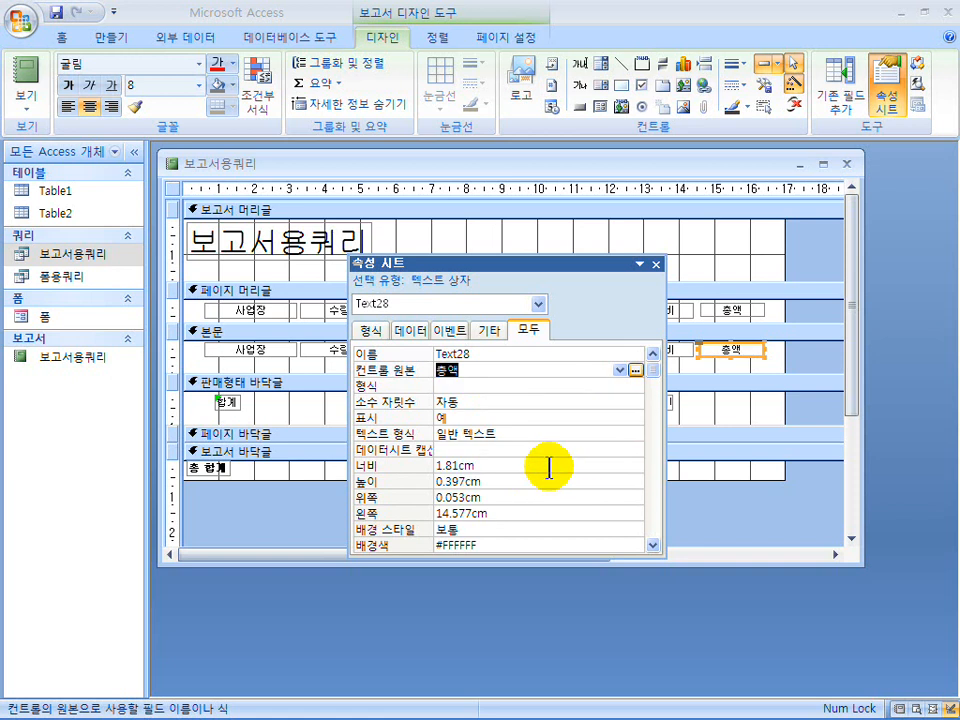
left_click(656, 265)
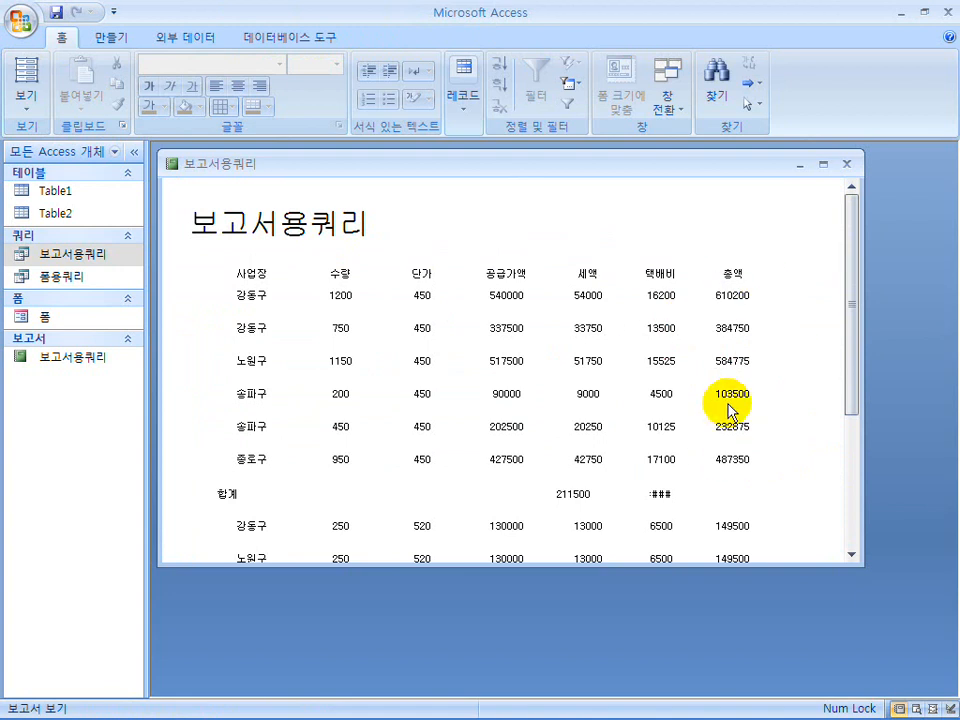
left_click(27, 102)
left_click(45, 262)
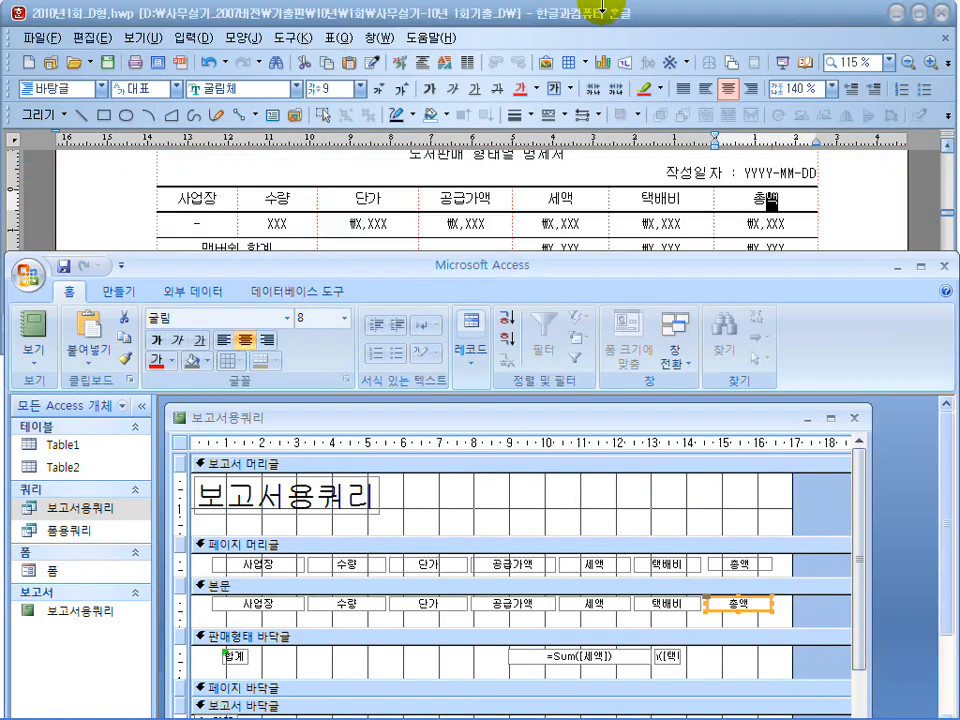
Replace the report header title with 도서판매 형태별 명세서, following the exam layout.
left_click(301, 486)
left_click(213, 497)
mouse_move(214, 497)
left_mouse_down()
mouse_move(351, 503)
mouse_move(206, 497)
left_mouse_up()
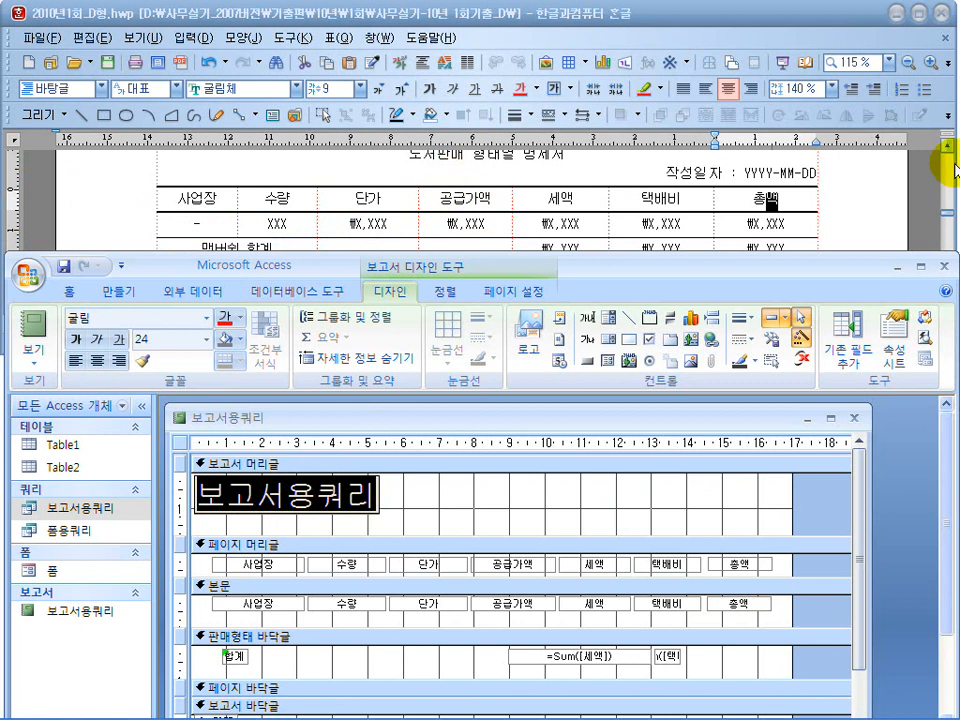
left_click(945, 155)
left_click(282, 502)
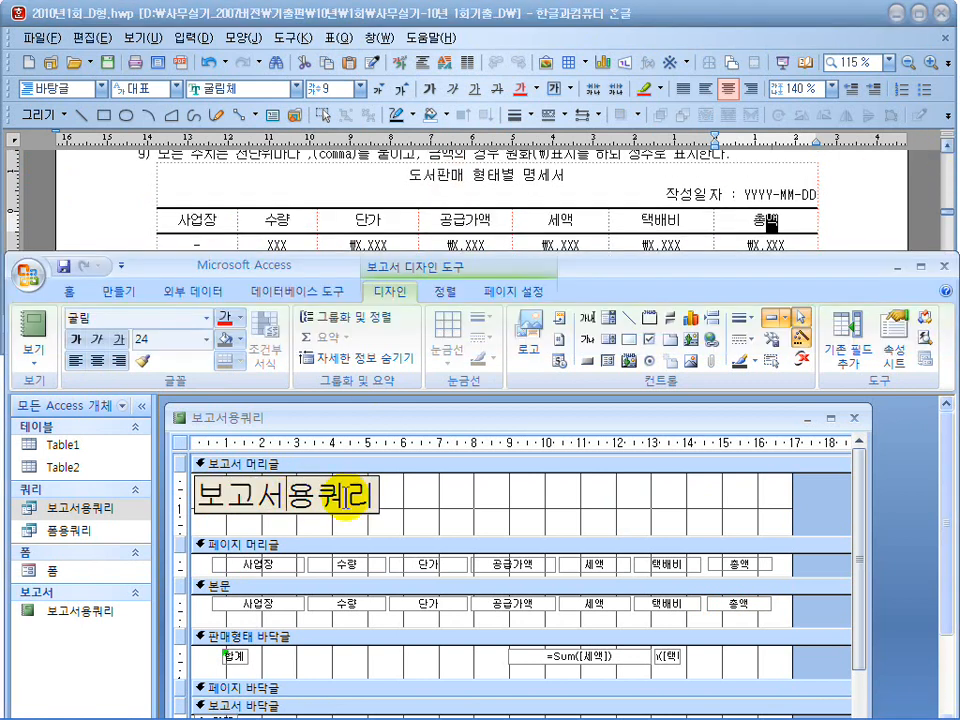
left_click_drag(364, 493, 207, 496)
type("도")
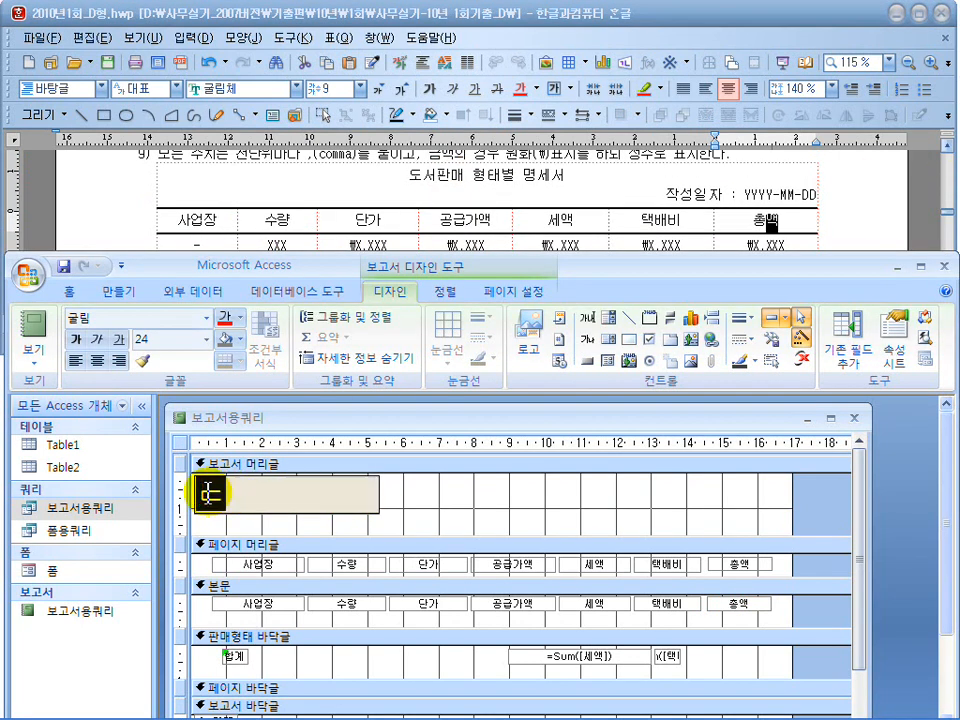
type("서판ㅁㅐ 형태ㅂㅕ")
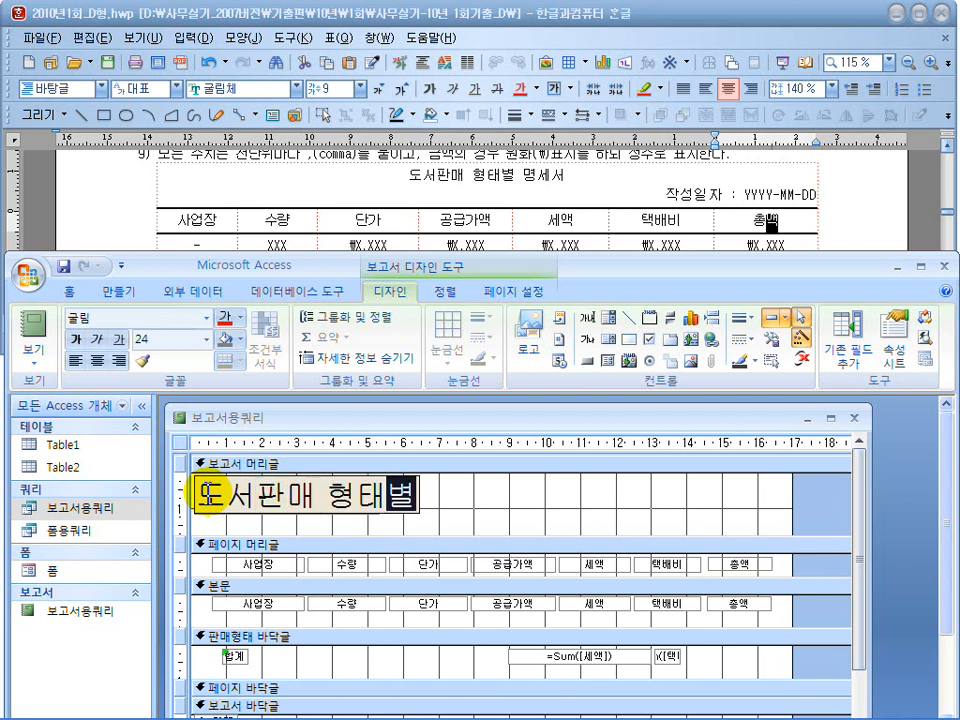
type("ㄹ 명세서")
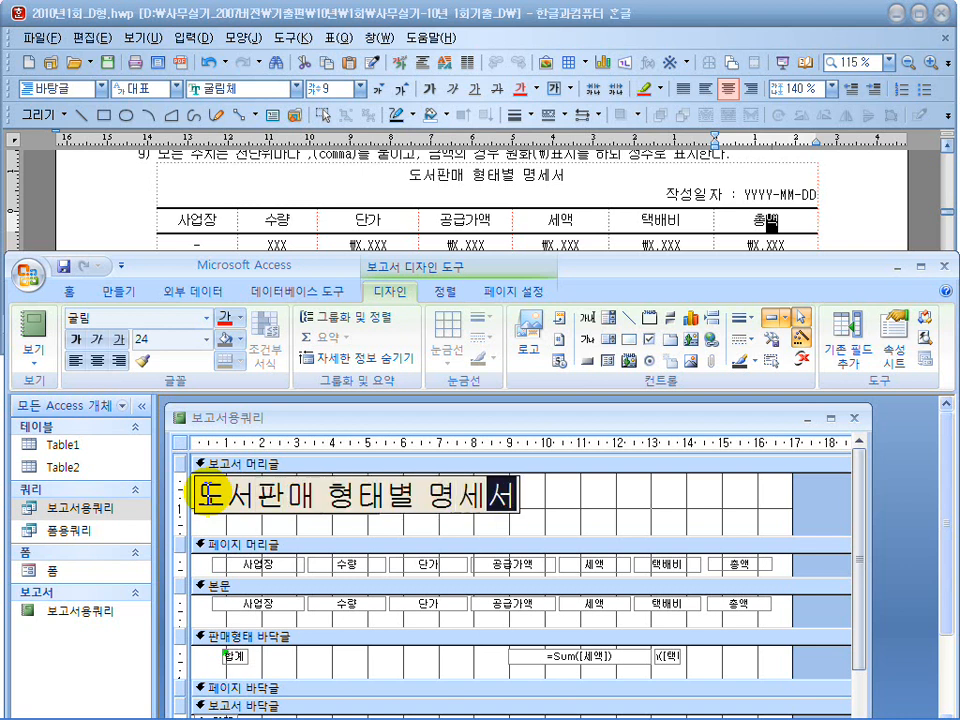
key("Return")
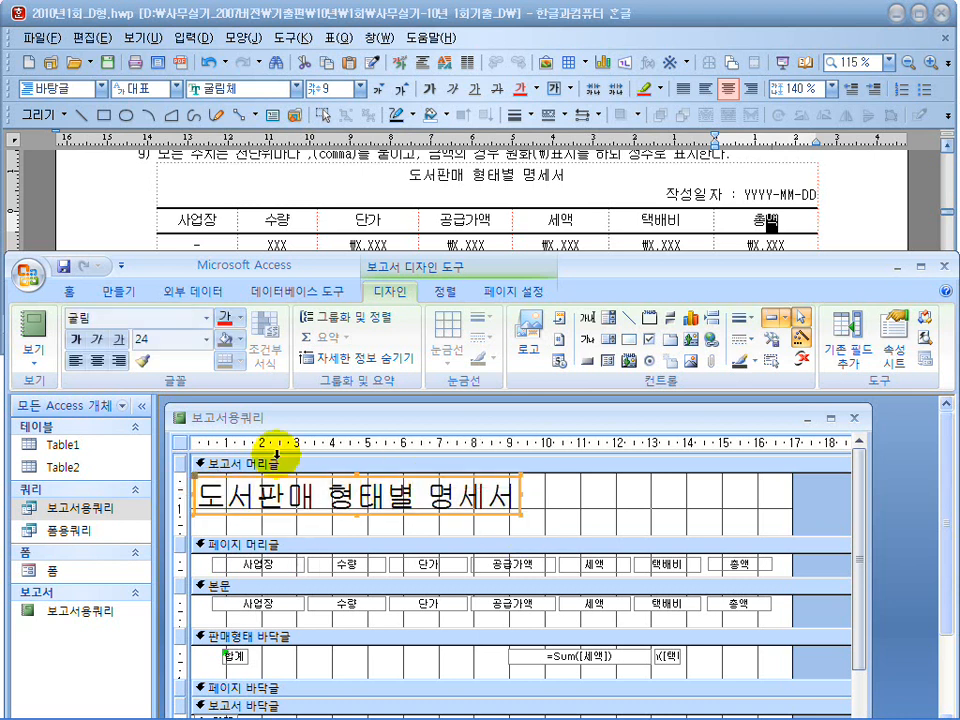
Format the report title at 16 pt with centred text, move it to the middle of the header and reduce its height to about 0.8 cm.
left_click(160, 339)
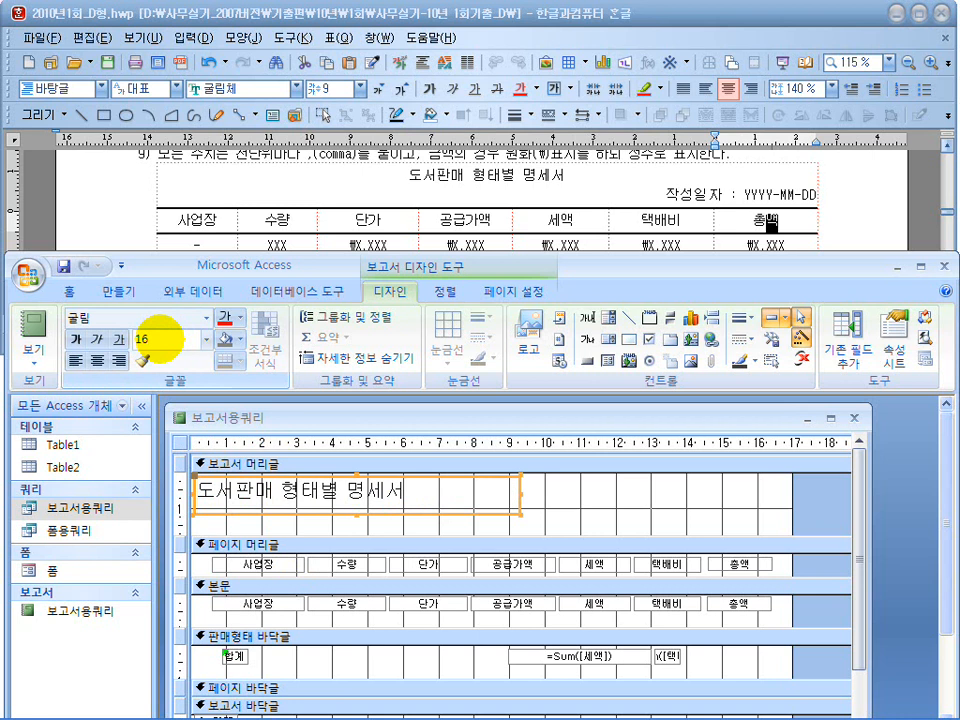
left_click(94, 361)
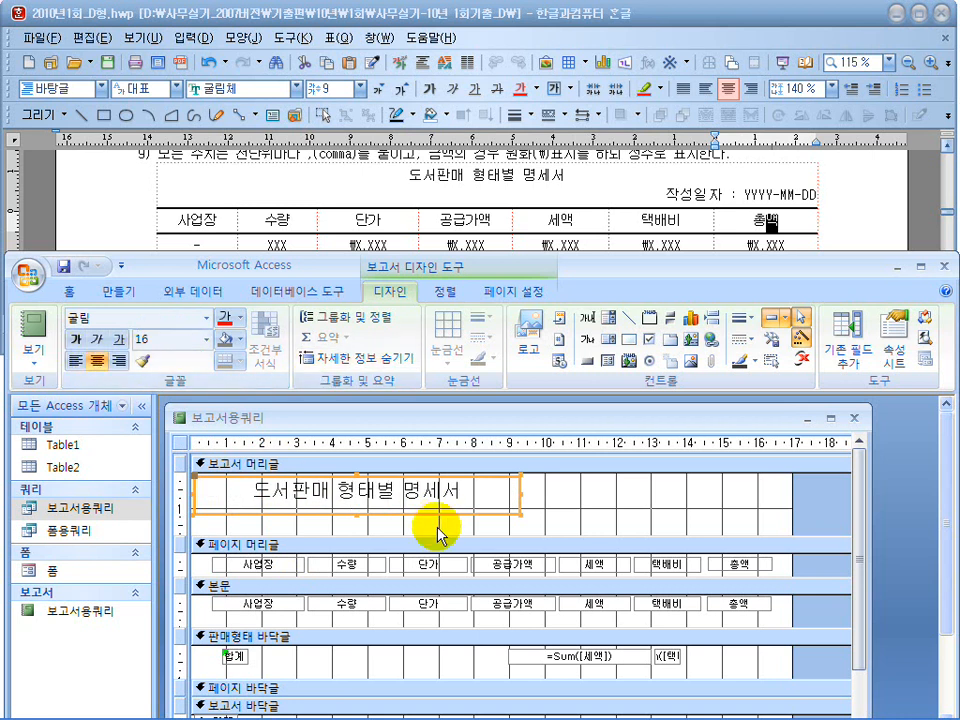
left_click_drag(440, 515, 583, 514)
left_click_drag(497, 515, 497, 505)
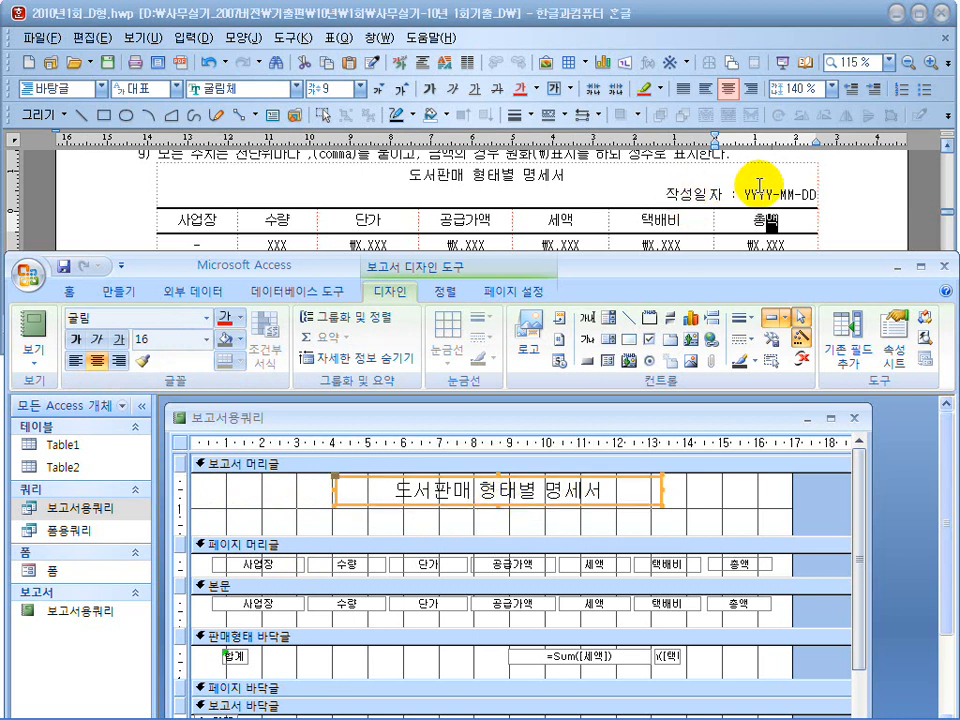
Add a text box about 3 cm wide below the title in the 보고서 머리글 section and label it 작성일자.
left_click(589, 320)
left_click_drag(655, 513, 762, 537)
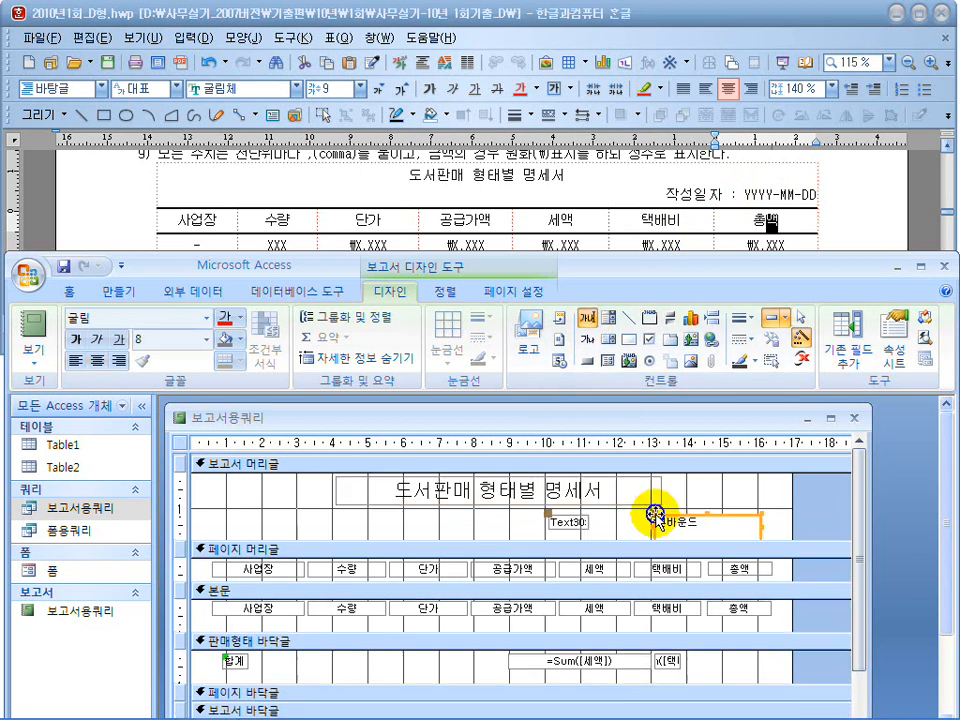
double_click(570, 523)
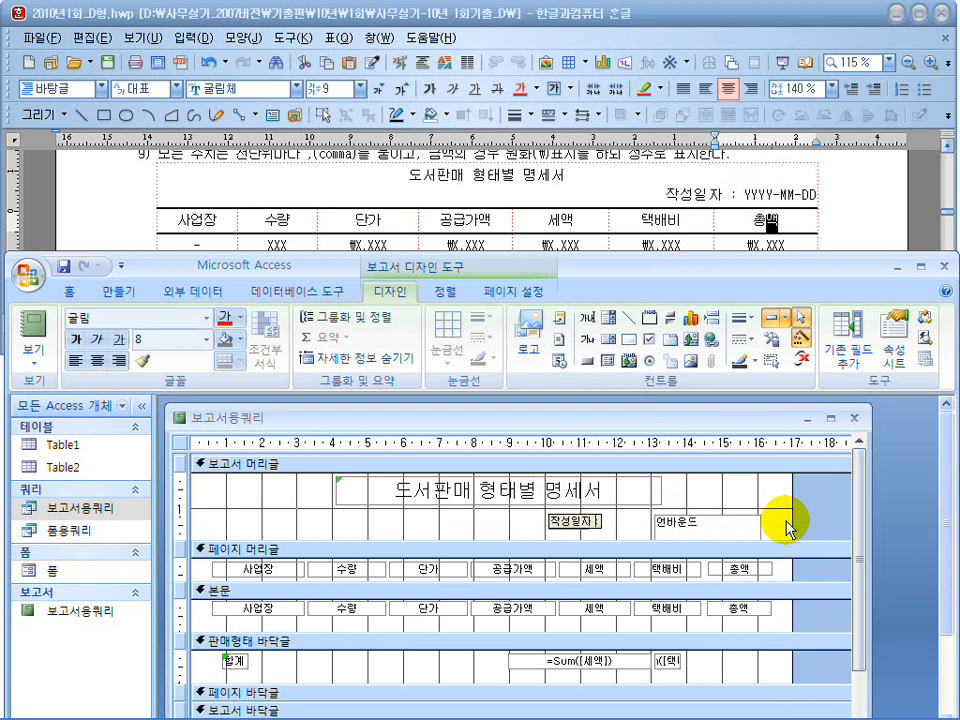
Set the 작성일자 text box's control source to =Date() and its format to yyyy-mm-dd.
left_click(709, 530)
right_click(709, 530)
left_click(753, 520)
left_click(486, 371)
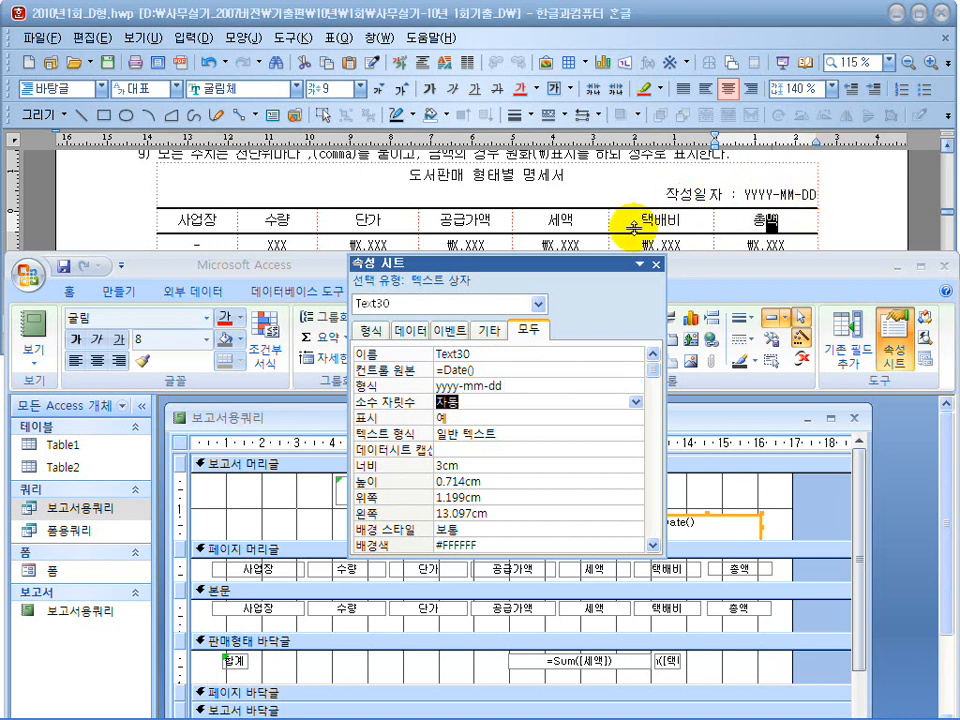
Reduce the size of the =Date() box, place the 작성일자 label directly beside it, and align the pair with the 총액 column's outer edge.
left_click(656, 265)
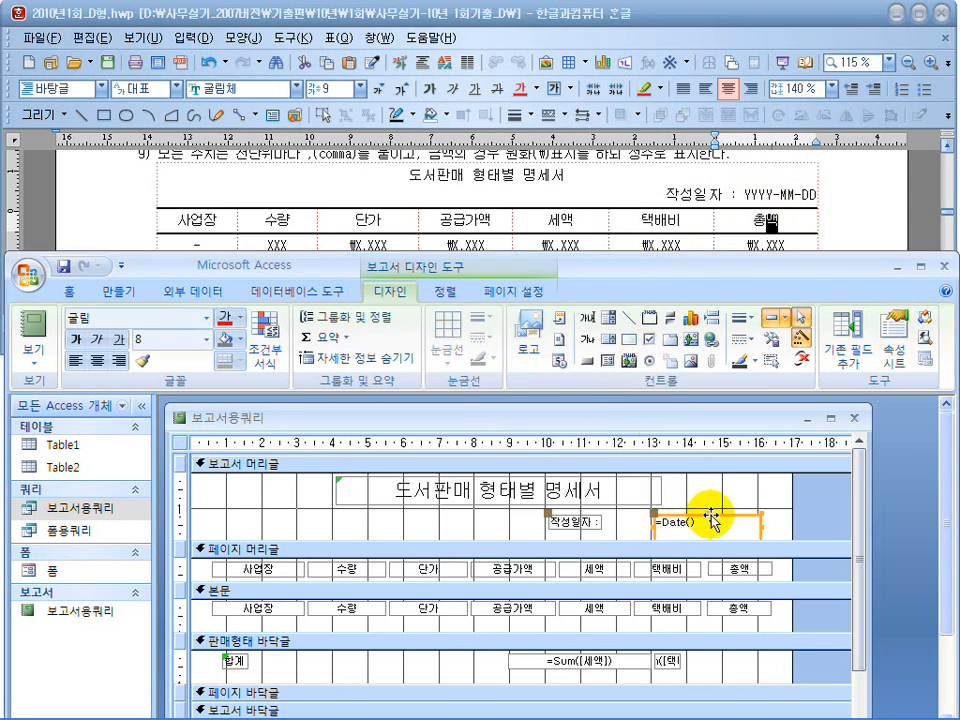
mouse_move(708, 514)
left_mouse_down()
mouse_move(716, 525)
mouse_move(723, 516)
left_mouse_up()
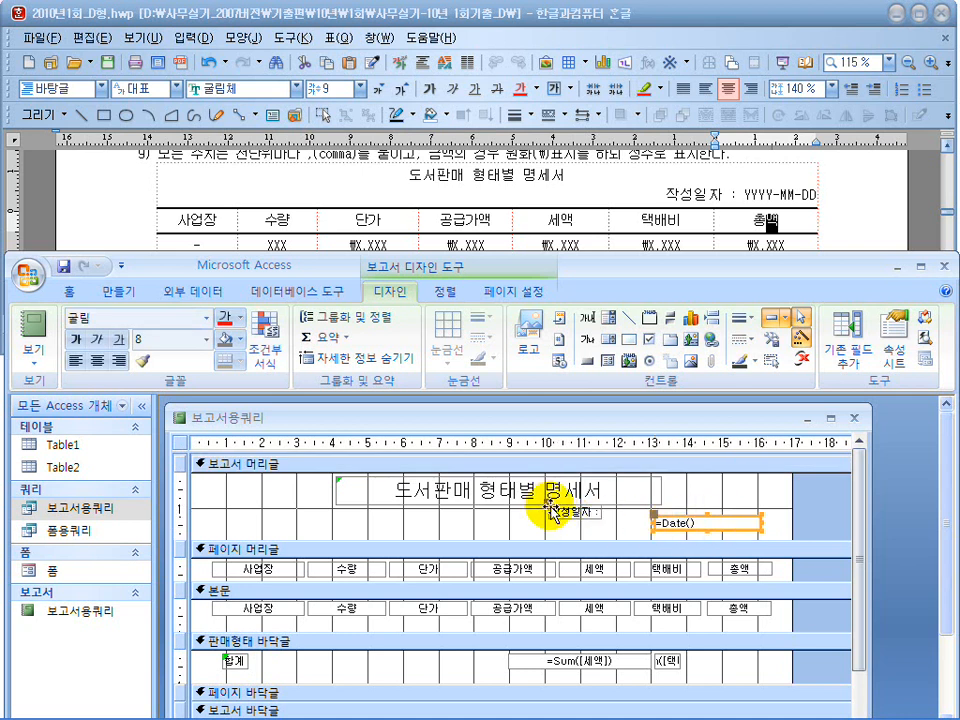
key("ctrl+shift+d")
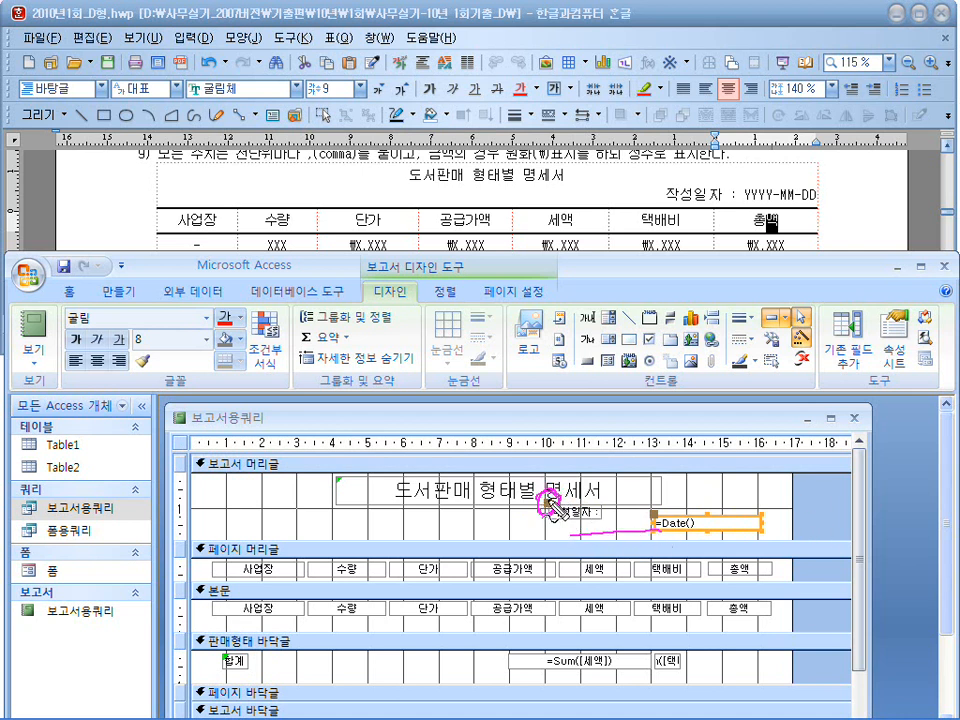
key("Escape")
left_click_drag(547, 502, 599, 521)
left_click_drag(762, 521, 733, 521)
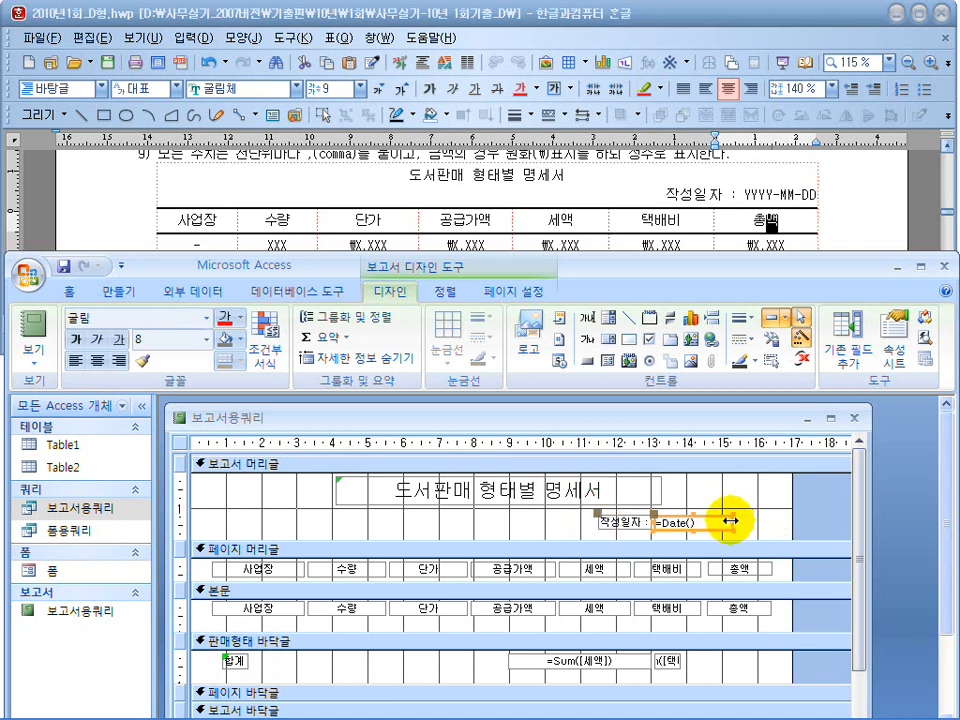
left_click(606, 522, "shift")
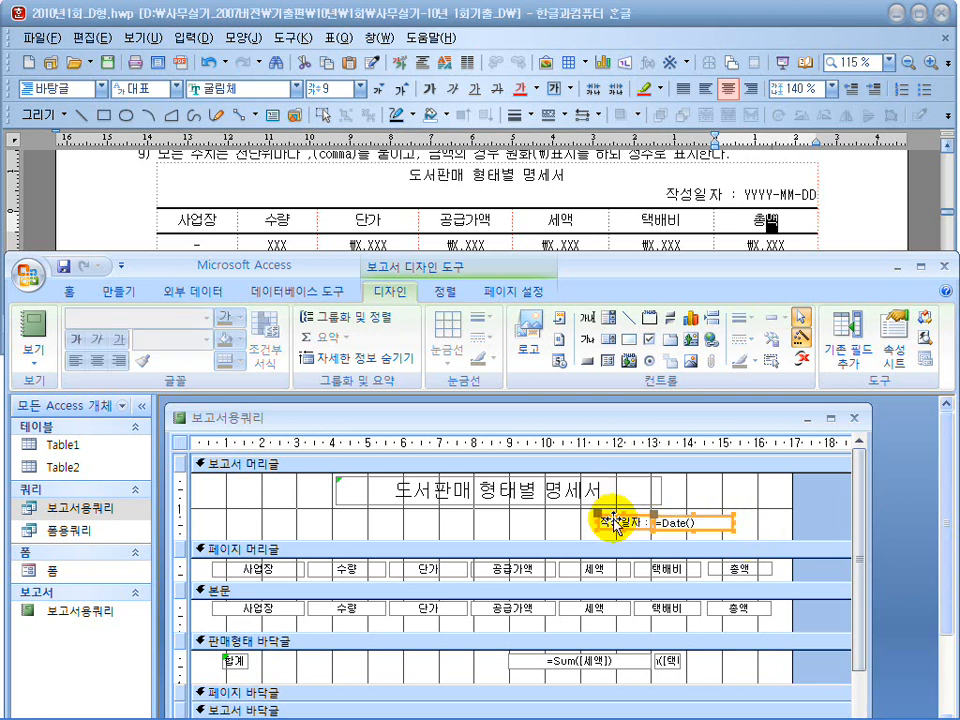
left_click_drag(707, 525, 739, 531)
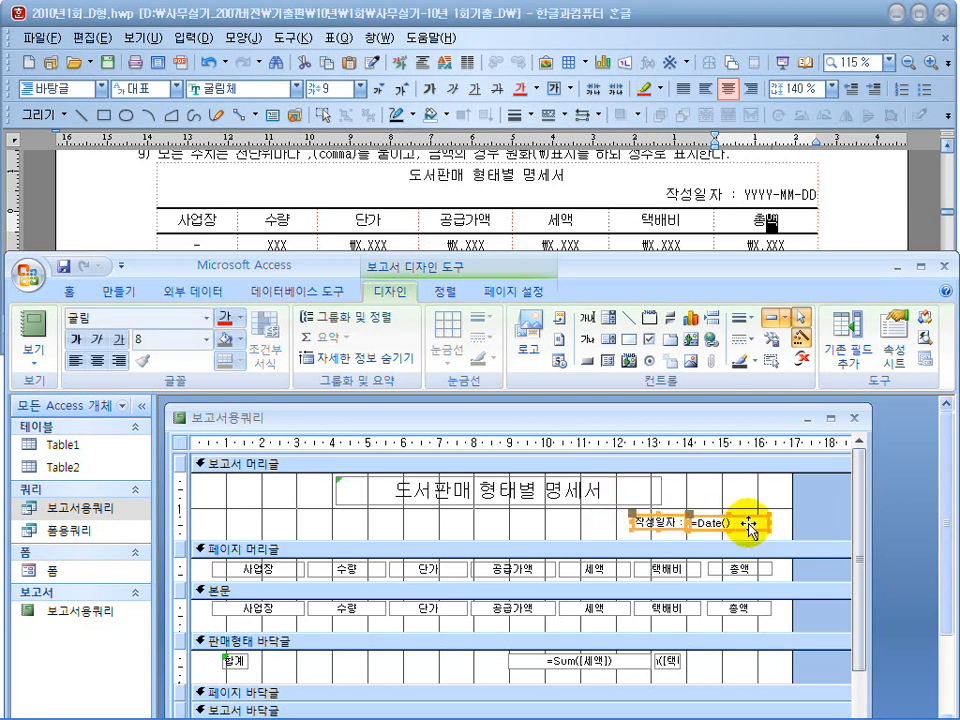
left_click(765, 525)
left_click(740, 523)
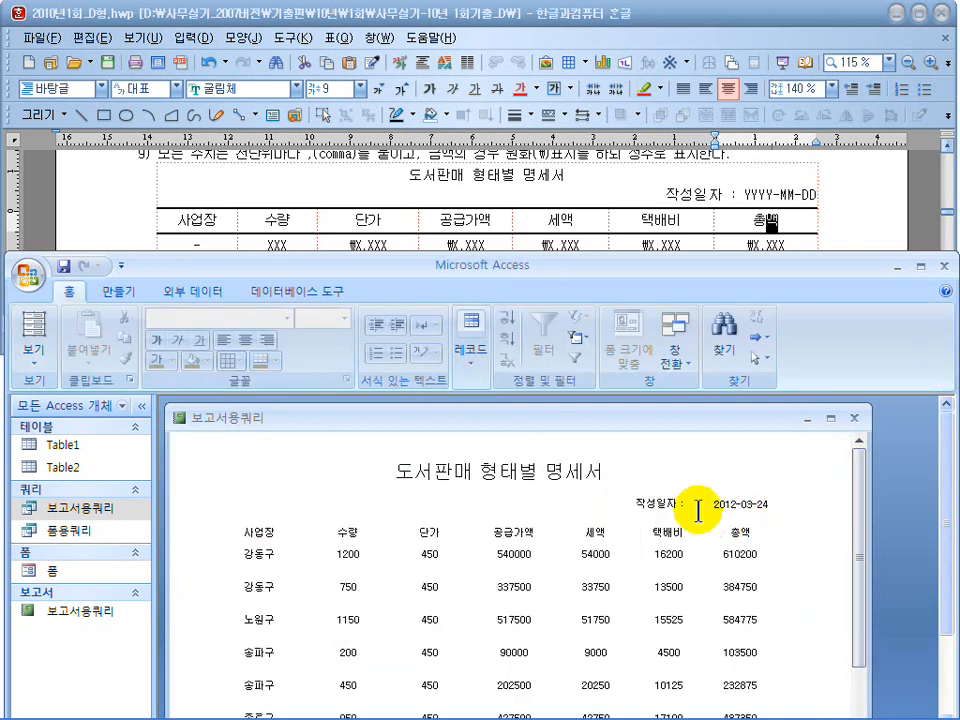
Left-align the date in the =Date() text box and check the result in report view.
left_click(30, 352)
left_click(66, 515)
left_click(720, 522)
left_click(75, 360)
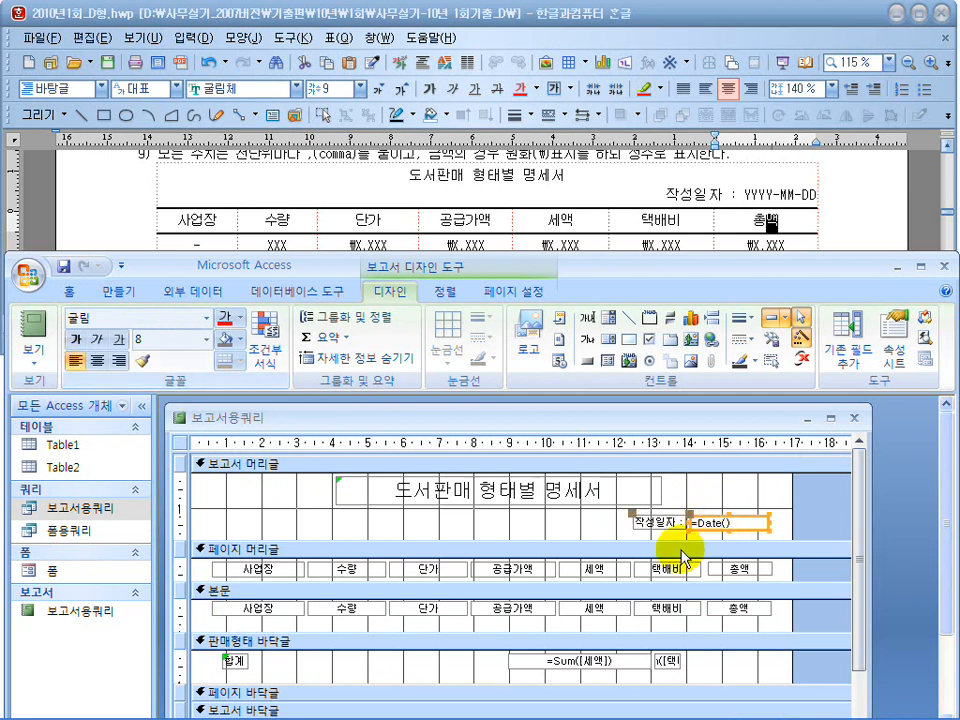
left_click(33, 328)
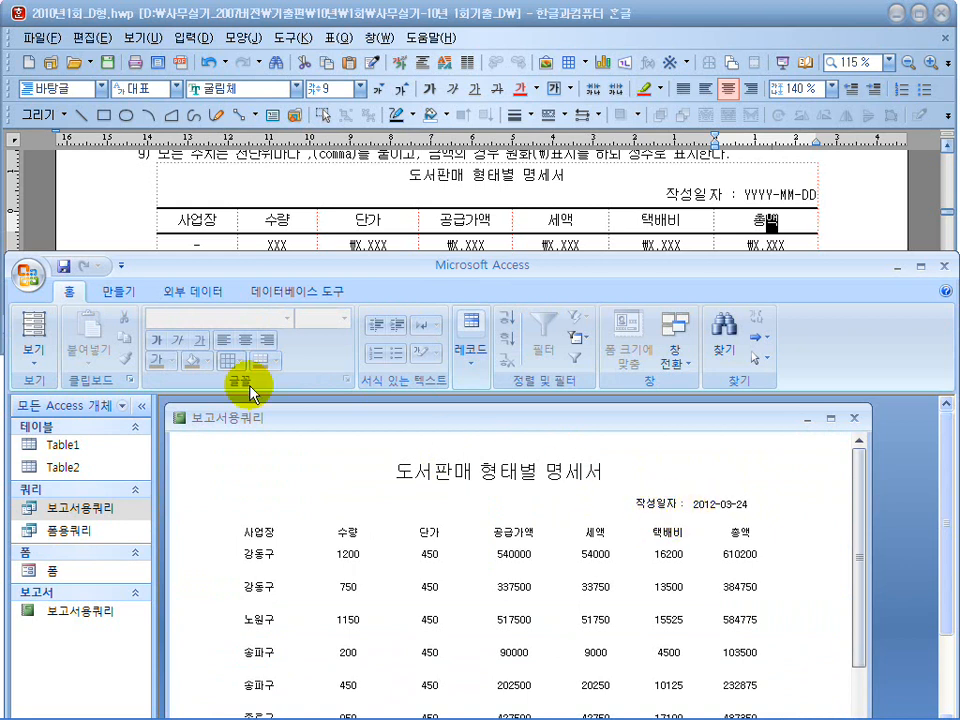
left_click(35, 364)
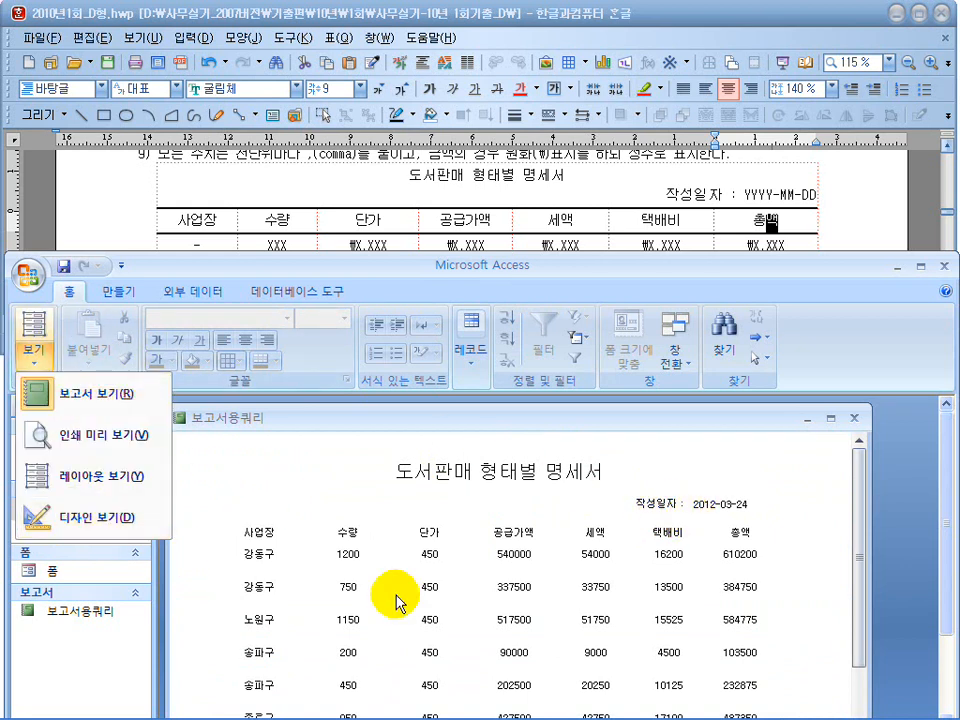
left_click(112, 518)
Reduce the 본문 section's height to fit its row of fields and check the row spacing in report view.
double_click(621, 266)
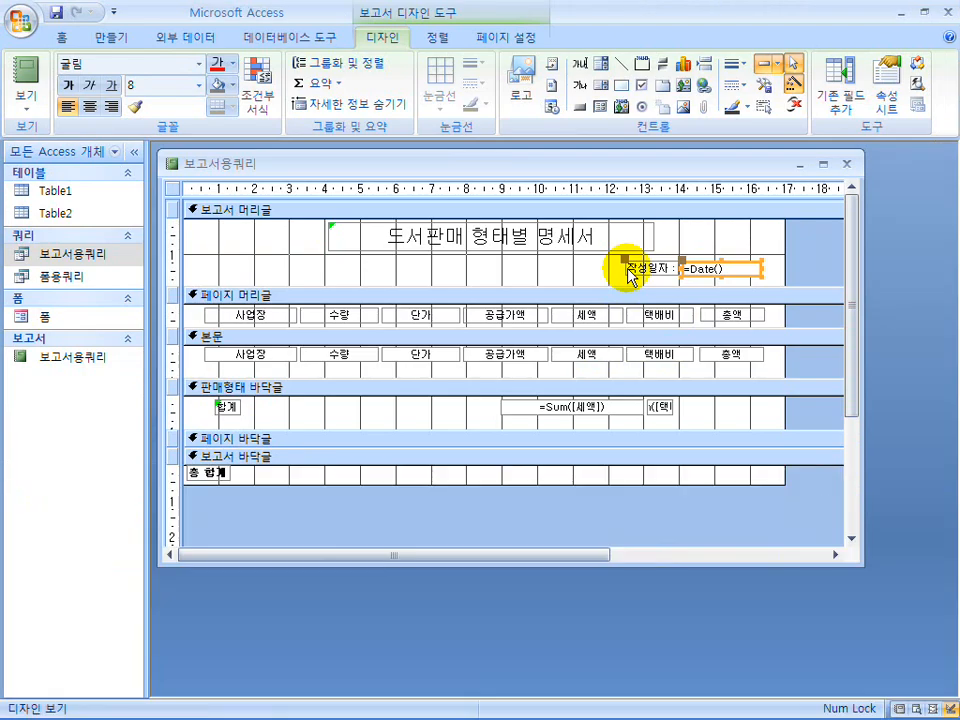
left_click(499, 372)
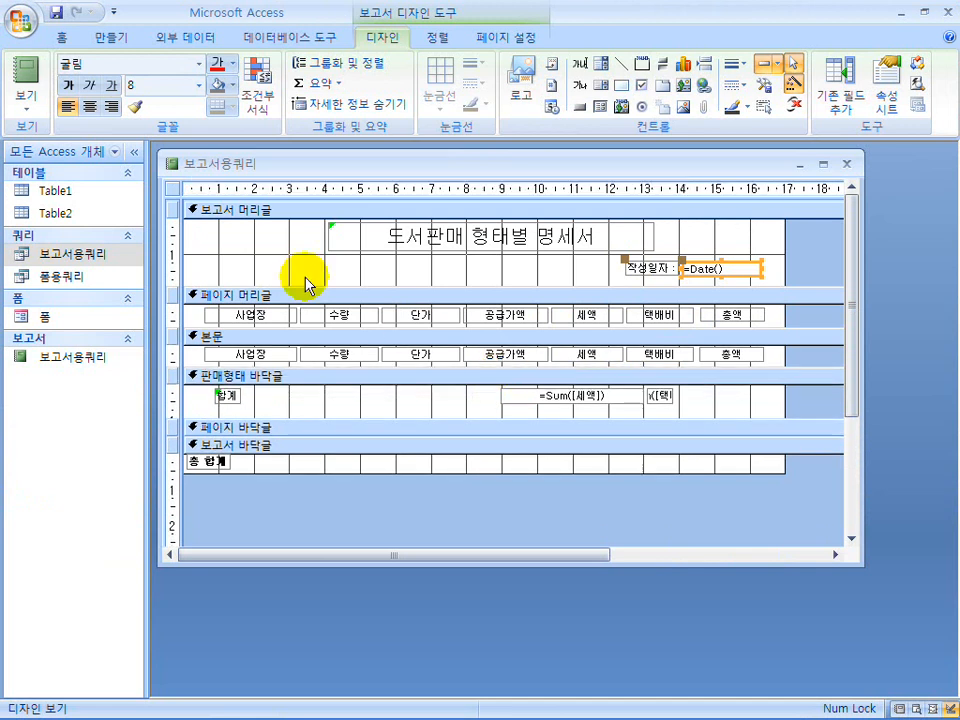
left_click(24, 85)
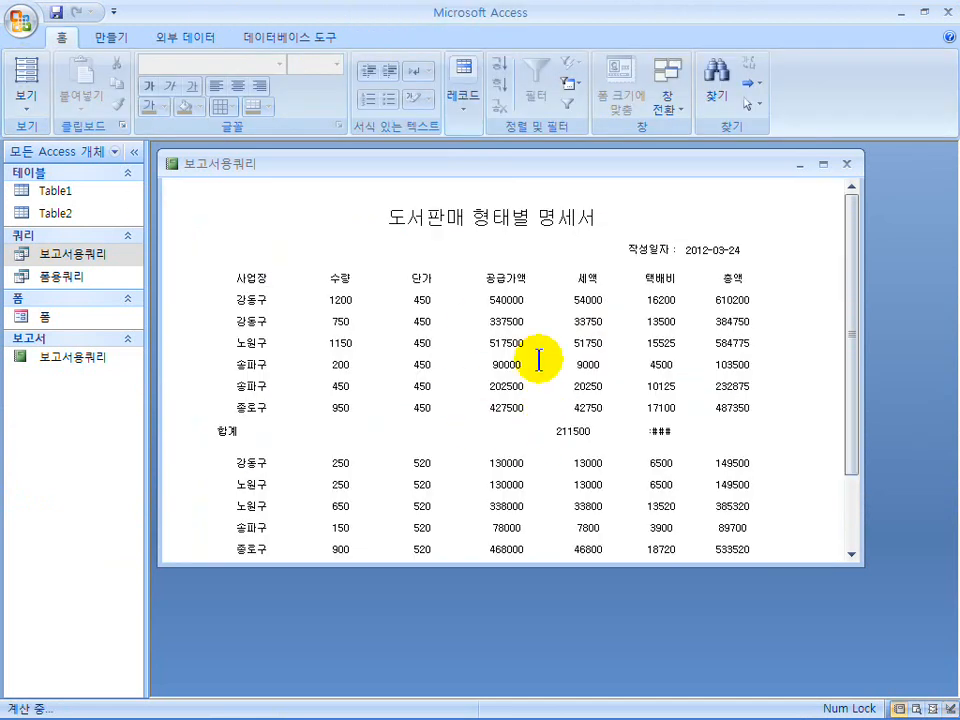
left_click(18, 101)
left_click(28, 261)
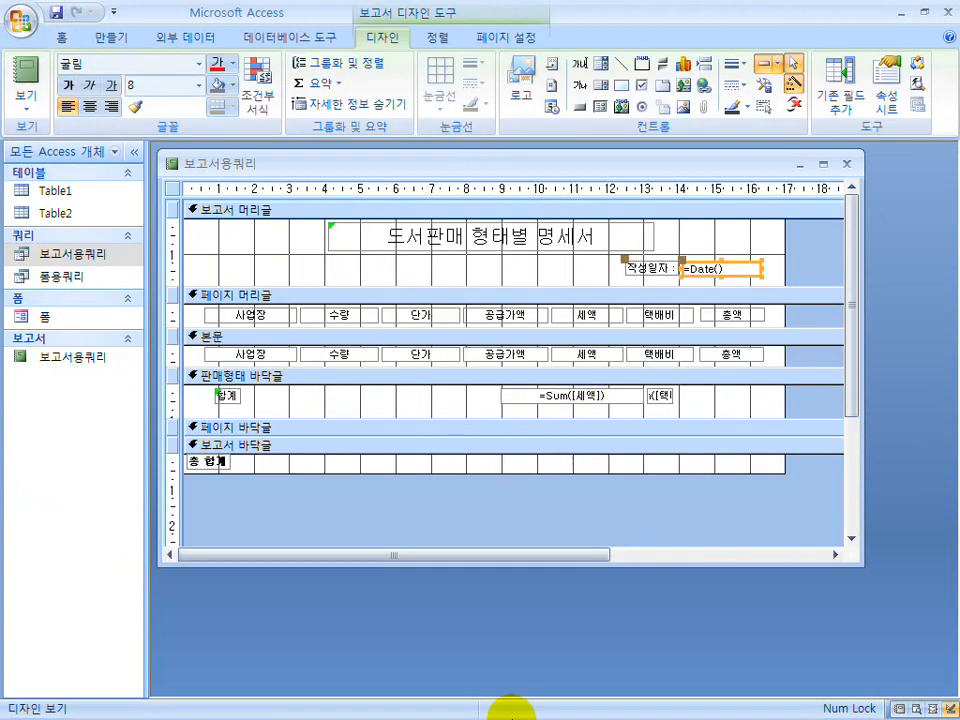
Following the exam layout, resize the =Sum([세액]) and =Sum([택배비]) boxes in 판매형태 바닥글 to sit under their columns.
mouse_move(561, 701)
left_click(688, 705)
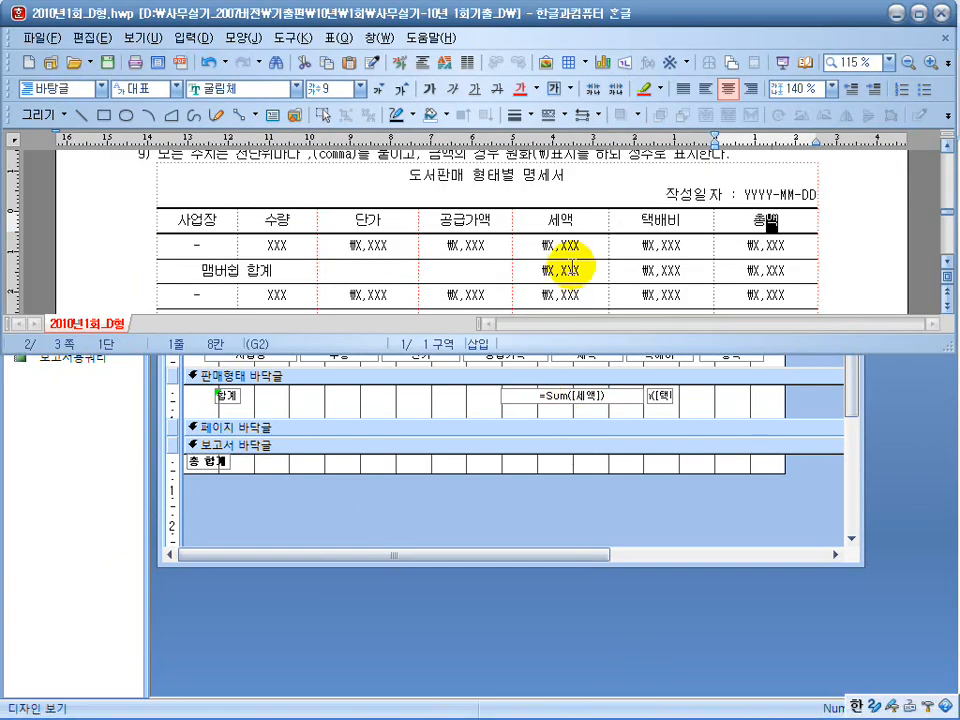
left_click(784, 270)
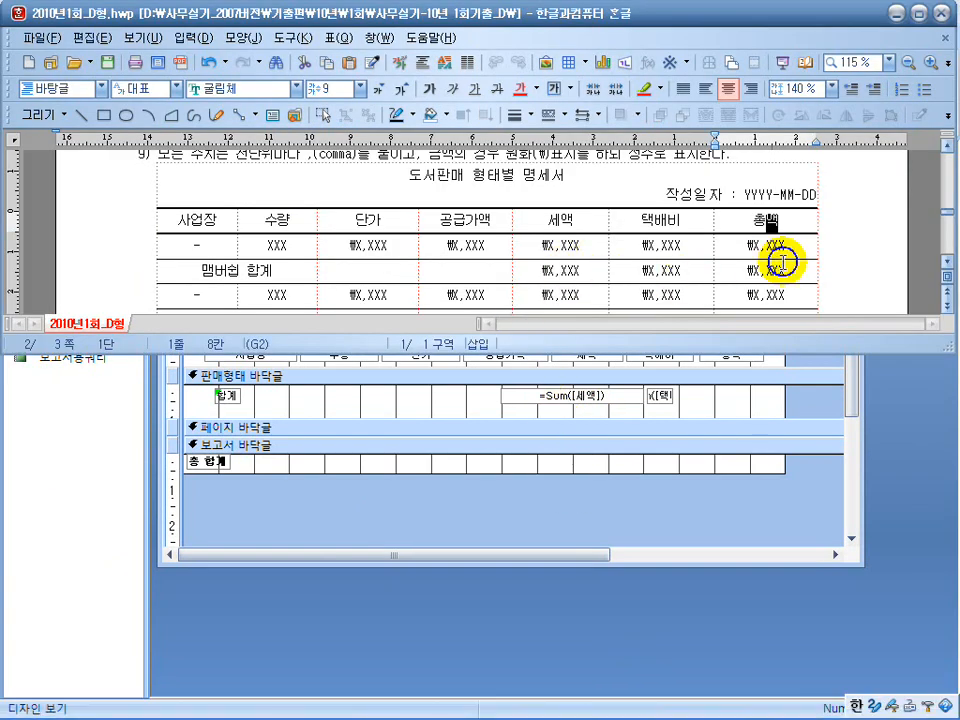
mouse_move(553, 714)
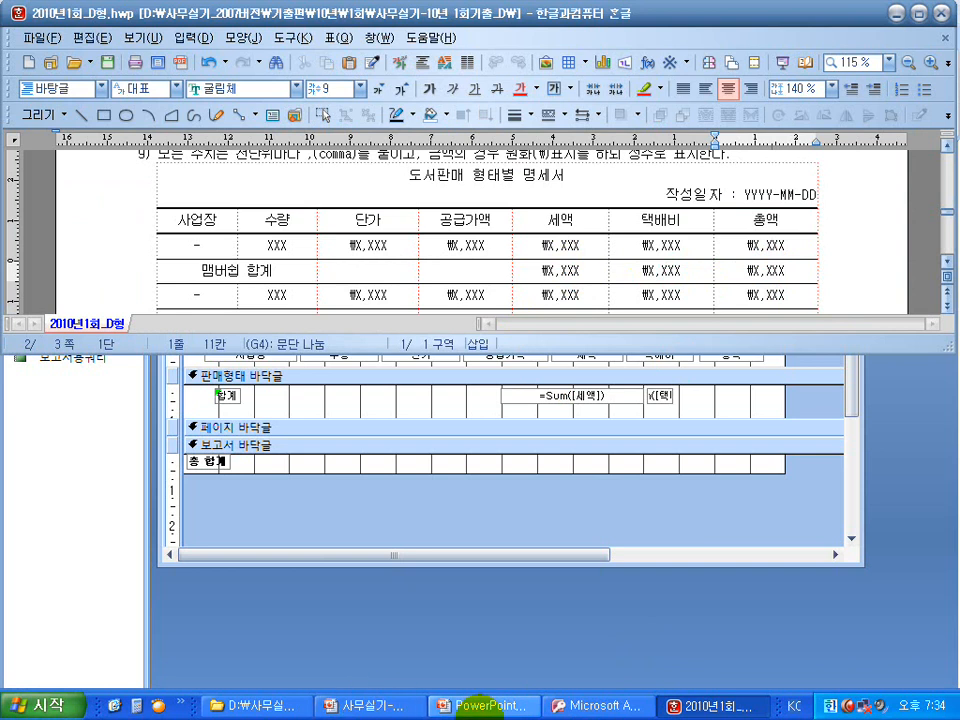
left_click(585, 705)
left_click(588, 405)
left_click(588, 403)
left_click(500, 396)
left_click_drag(500, 396, 550, 396)
left_click_drag(645, 396, 624, 396)
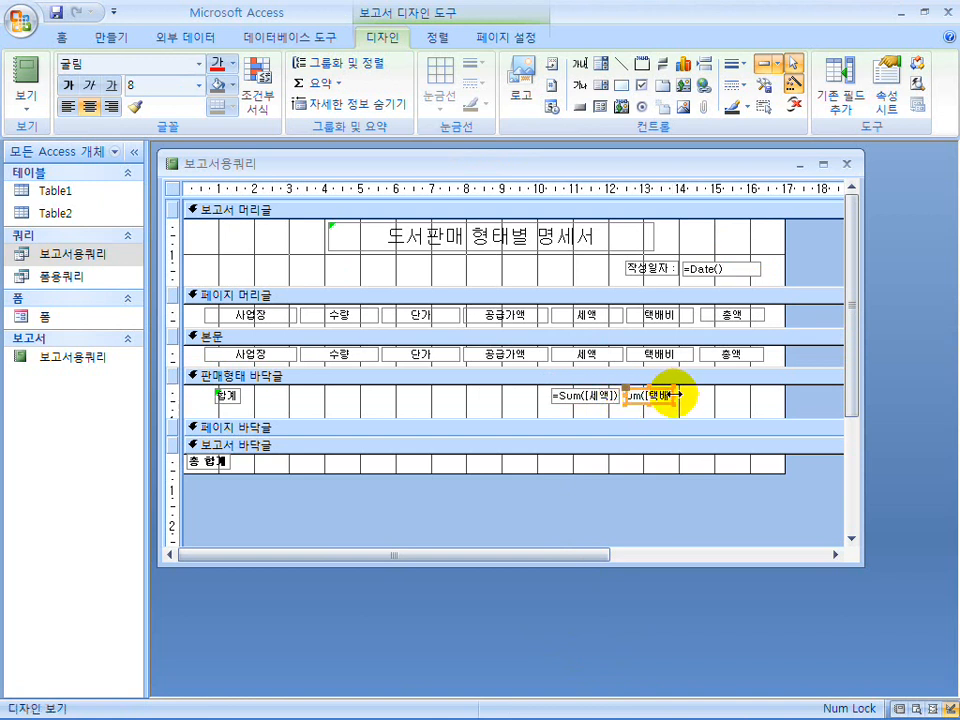
left_click(675, 395)
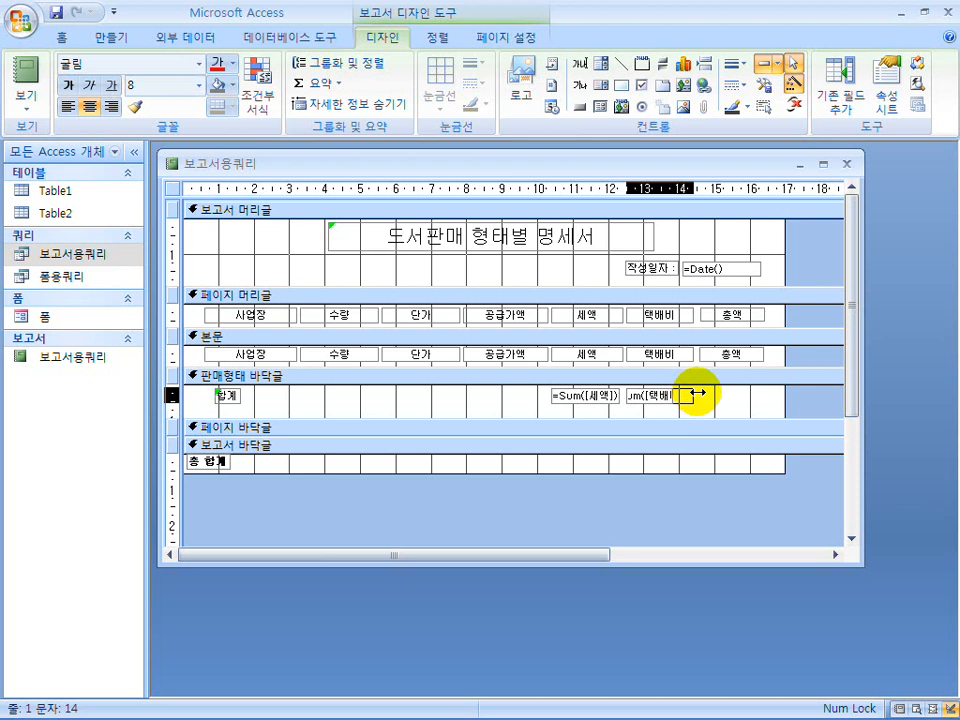
left_click(697, 393)
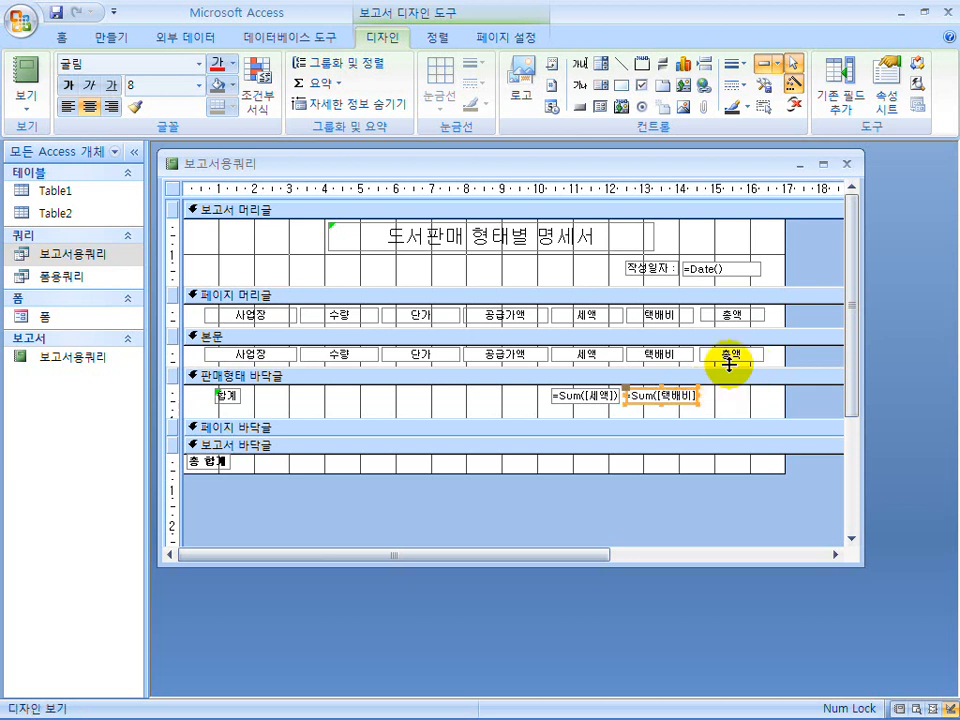
Copy the 총액 field from 본문 into 판매형태 바닥글 and place it beside =Sum([택배비]), under the 총액 column.
left_click(731, 358)
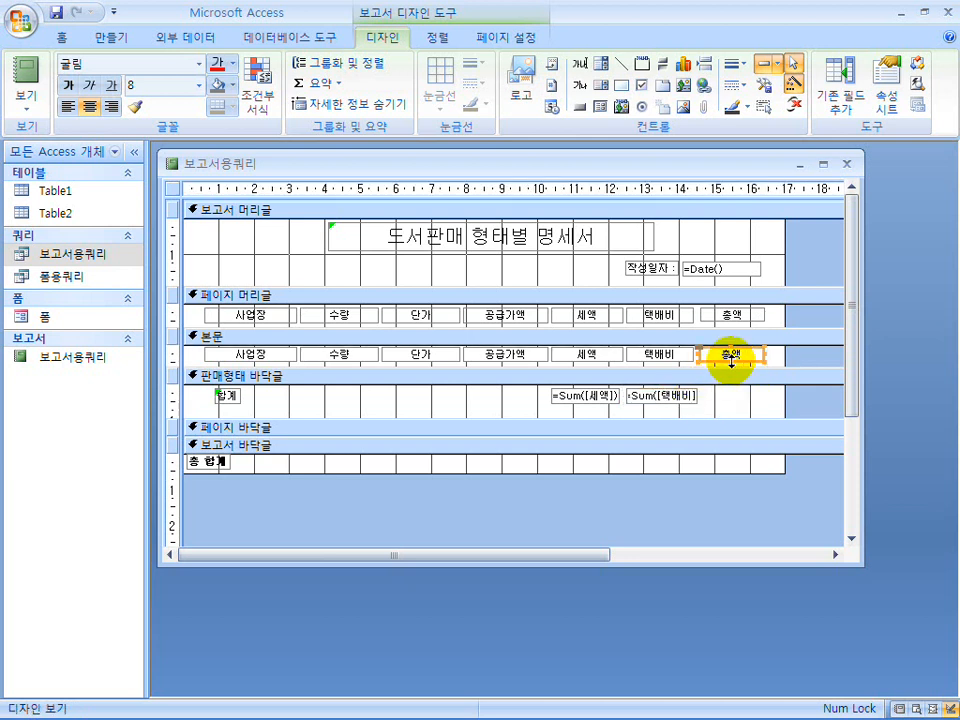
key("ctrl+c")
left_click(735, 407)
key("ctrl+v")
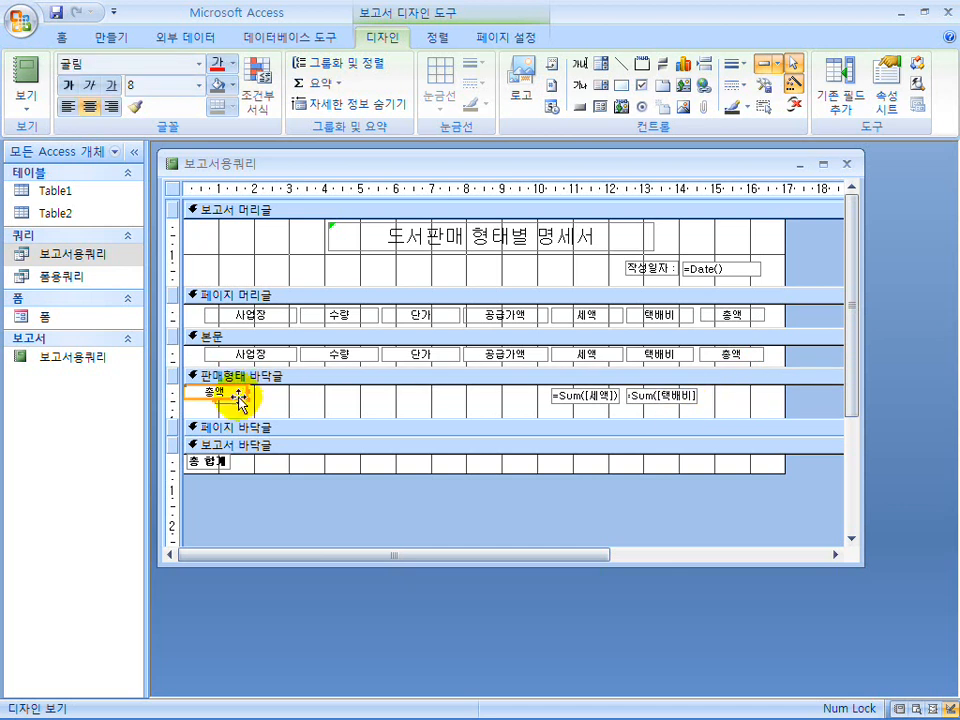
left_click_drag(233, 407, 746, 404)
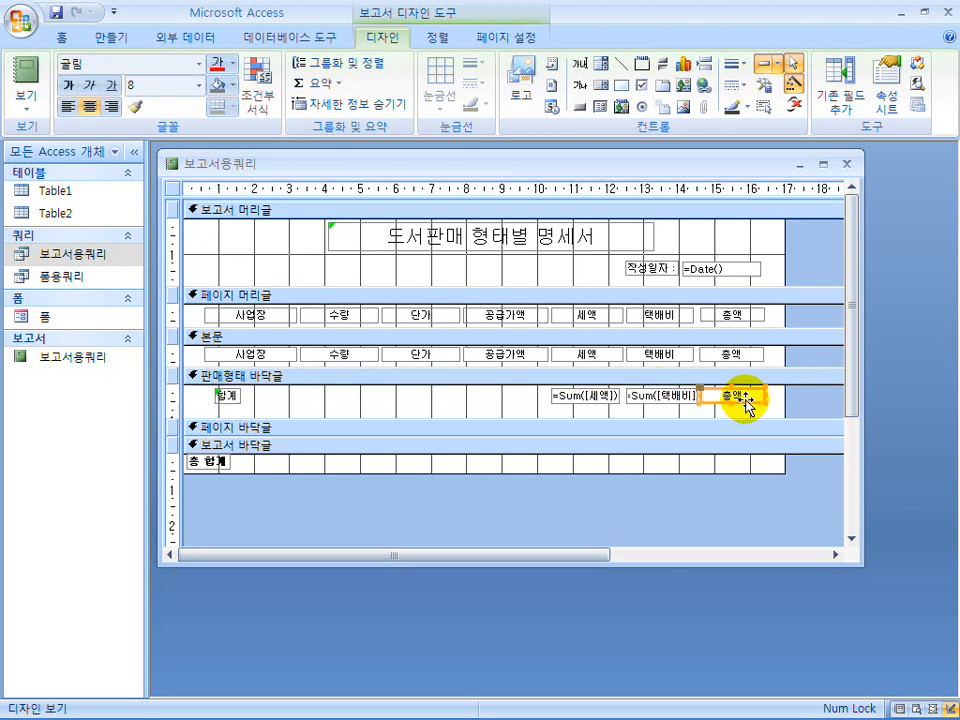
Set the control source of the copied 총액 text box in 판매형태 바닥글 to =Sum([총액]).
right_click(746, 402)
left_click(762, 703)
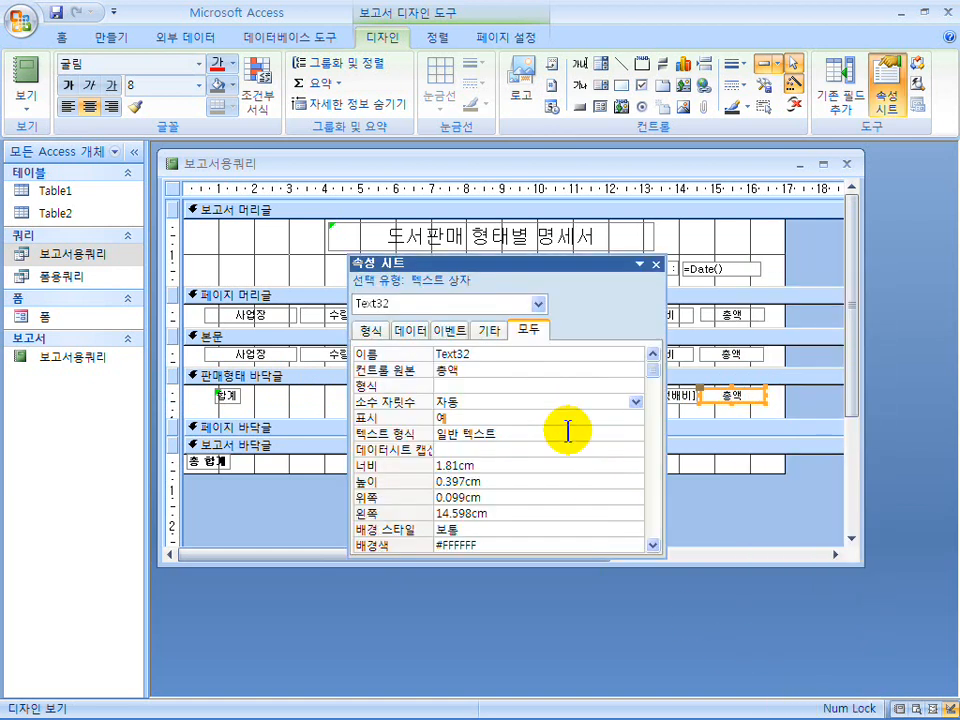
left_click(365, 371)
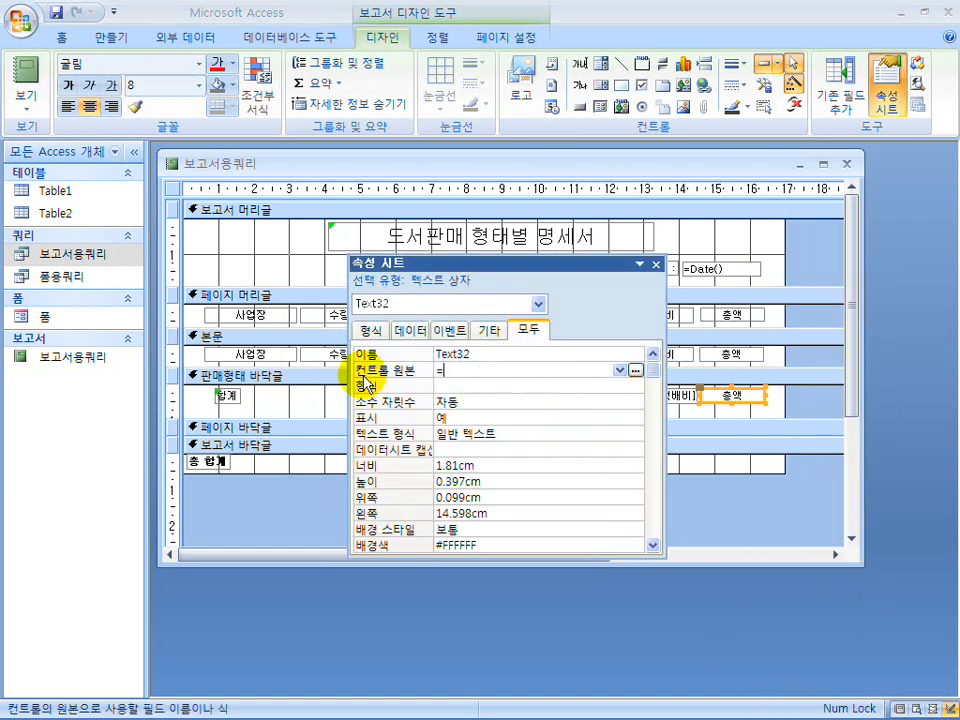
type("=sum(총액)")
key("Return")
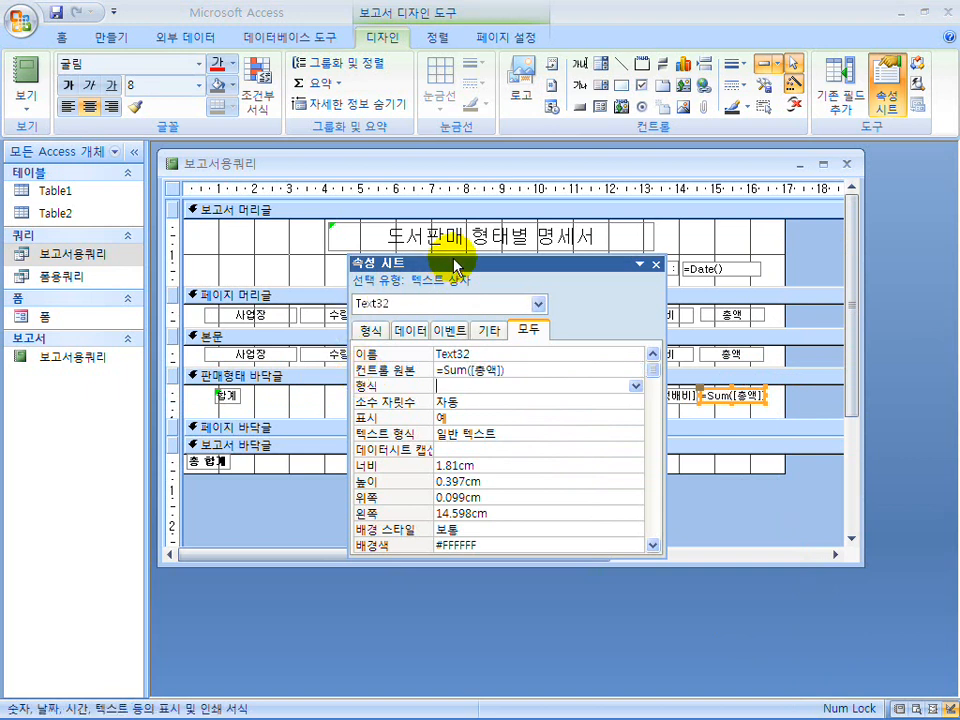
left_click_drag(445, 262, 285, 299)
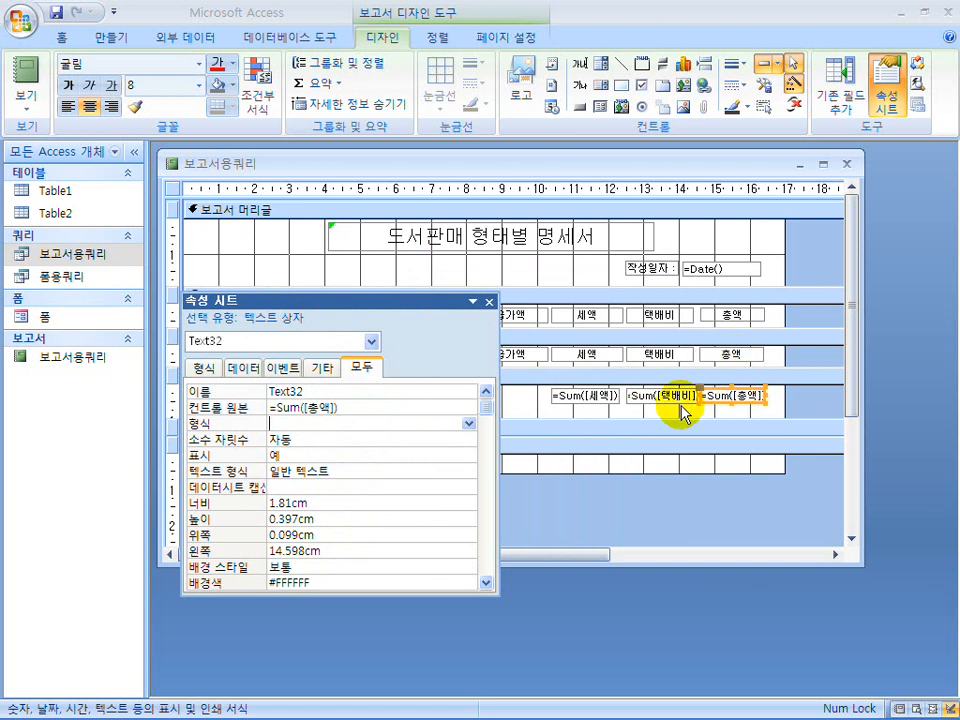
left_click(489, 301)
Enlarge the 판매형태 바닥글 section slightly and shift its 합계 label and three sum boxes down a little.
left_click_drag(667, 415, 669, 427)
mouse_move(764, 412)
left_mouse_down()
mouse_move(634, 401)
mouse_move(236, 400)
left_mouse_up()
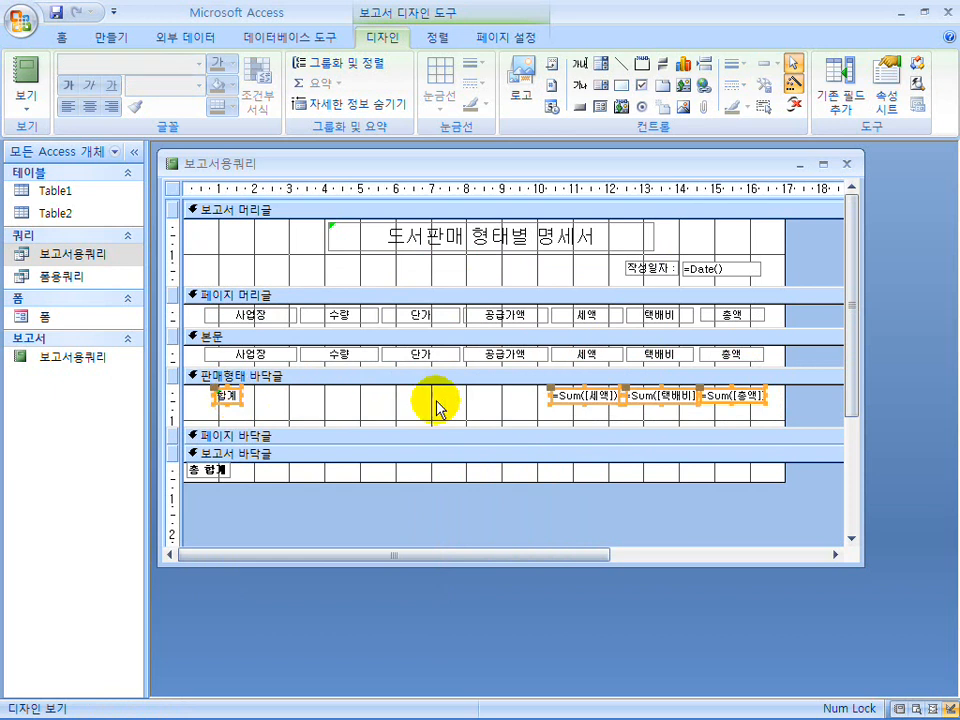
left_click(567, 402)
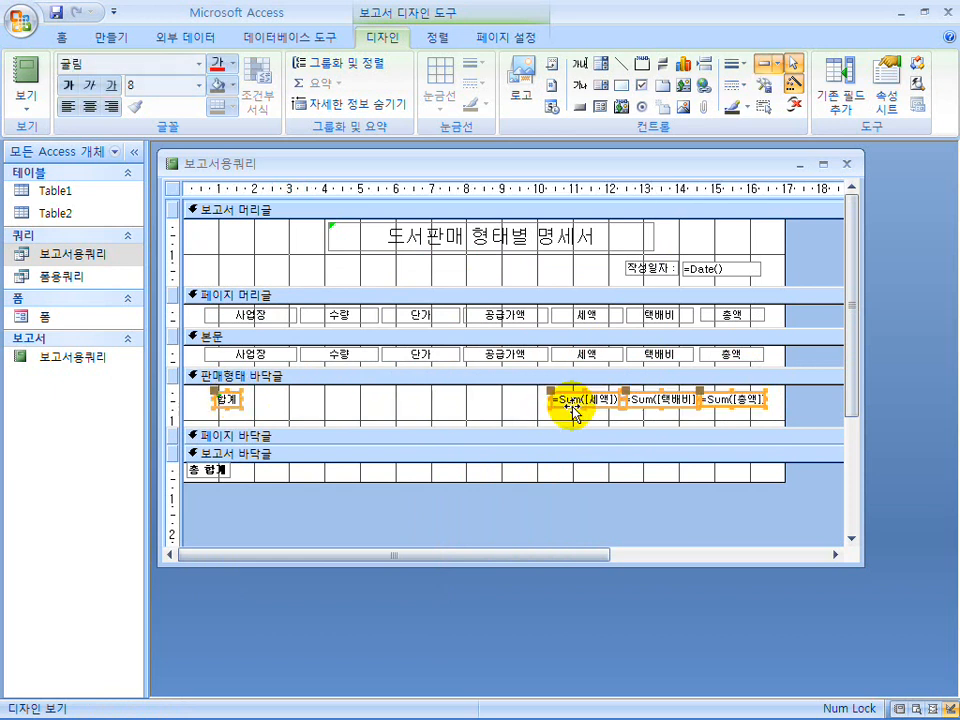
Draw a horizontal line about 15.9 cm wide above the 합계 row, duplicate it below the row, and trim the 판매형태 바닥글 height.
left_click(621, 63)
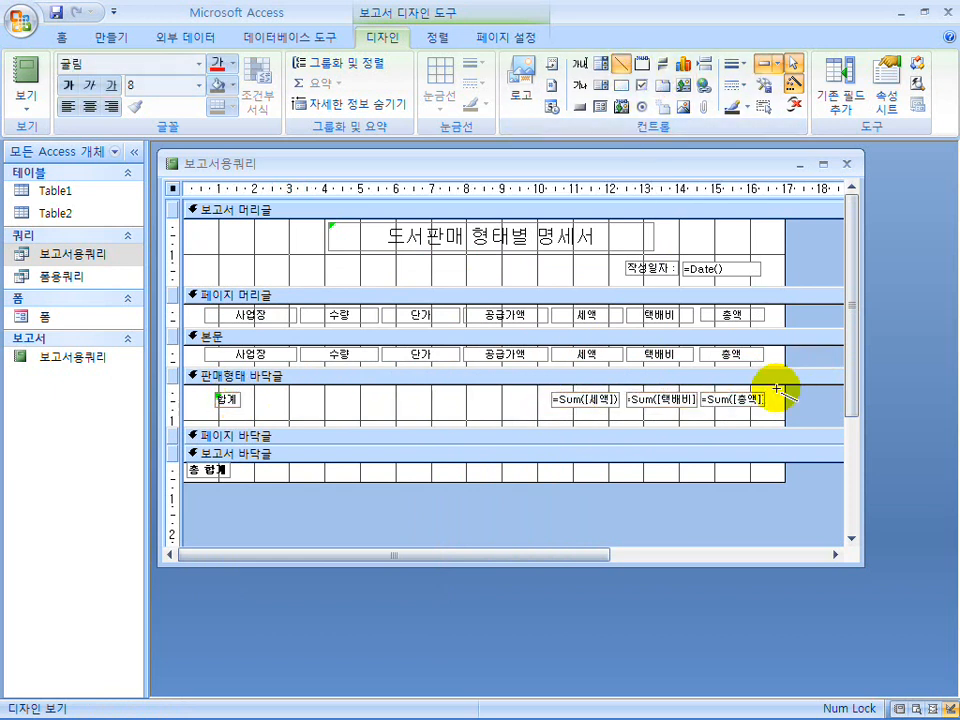
left_click_drag(768, 388, 199, 388)
left_click(350, 386)
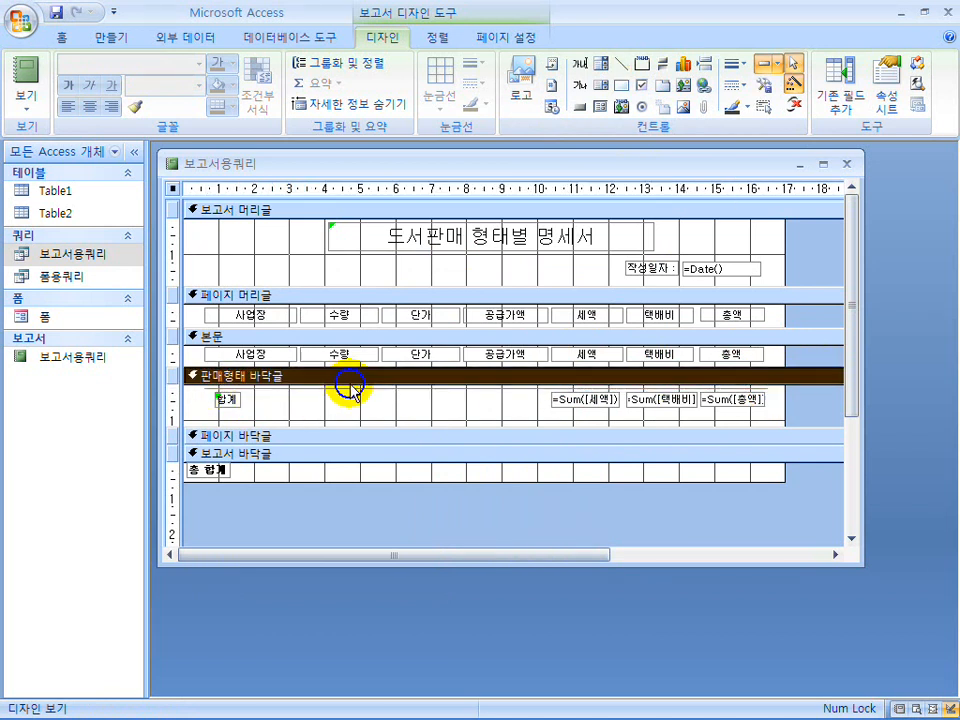
left_click(352, 389)
left_click_drag(352, 389, 375, 408)
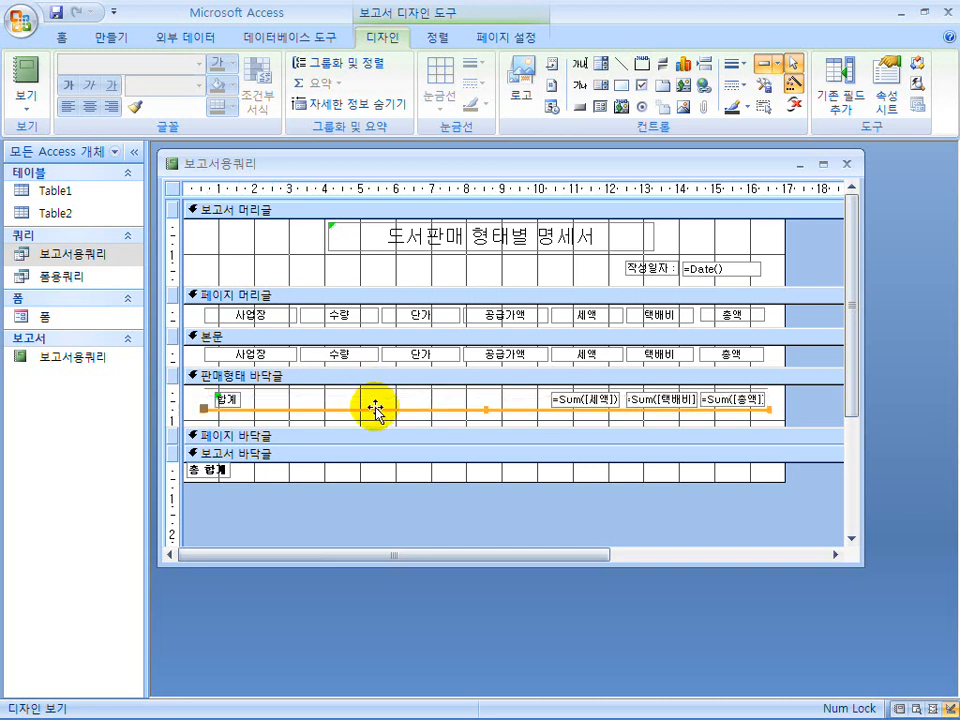
mouse_move(420, 427)
left_mouse_down()
mouse_move(405, 369)
mouse_move(433, 423)
left_mouse_up()
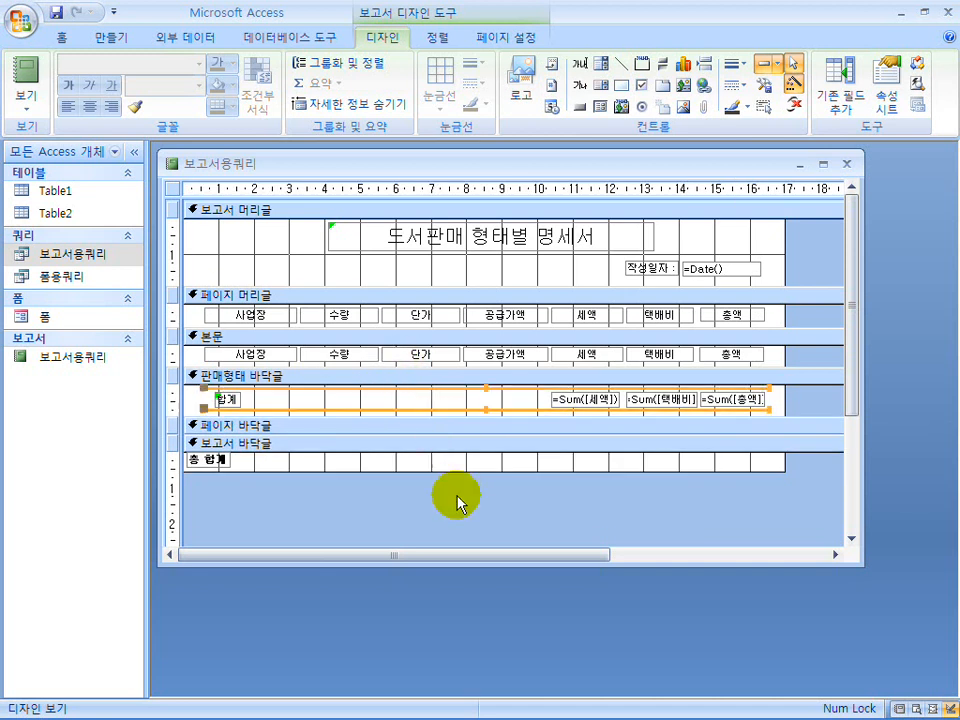
Set the border style of both horizontal lines in 판매형태 바닥글 to 실선 and view the resulting report.
right_click(440, 411)
left_click(478, 395)
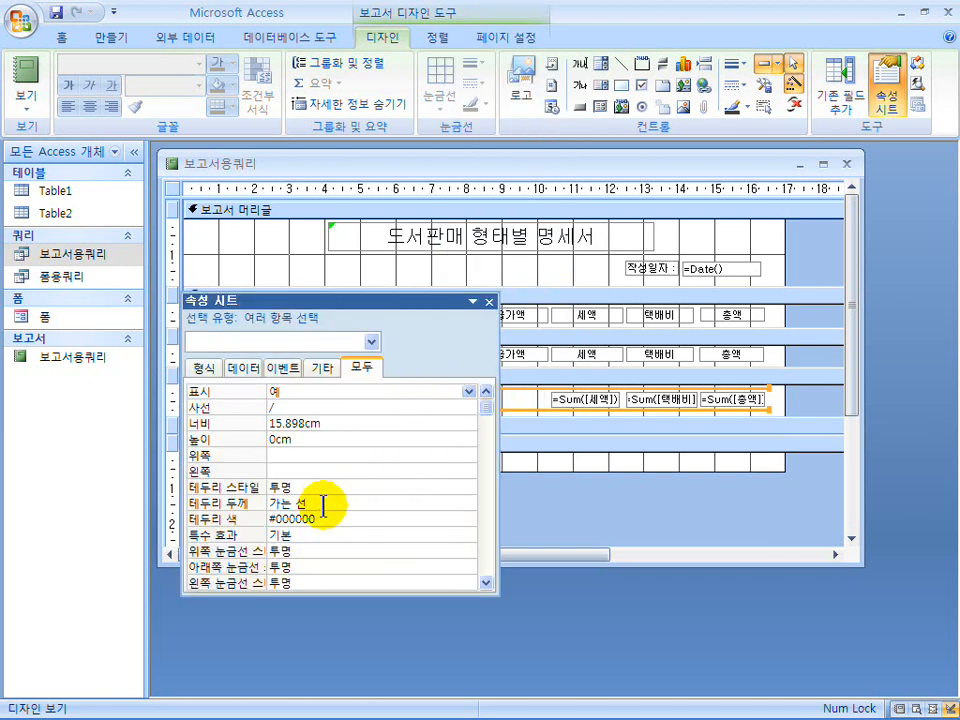
left_click(323, 507)
left_click(418, 489)
left_click(467, 488)
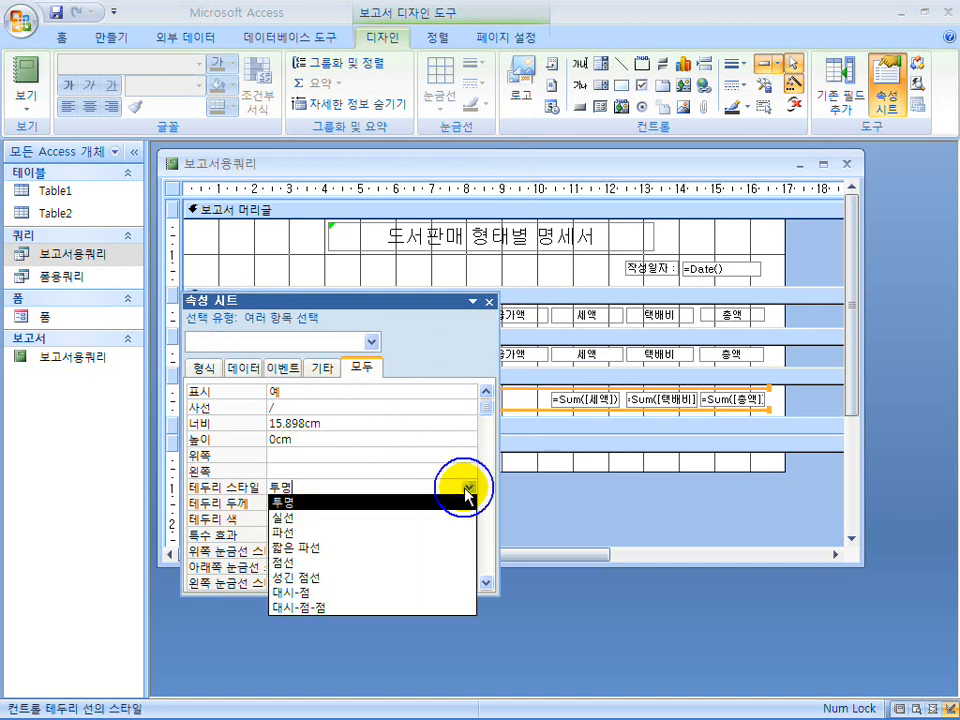
left_click(437, 518)
left_click(489, 301)
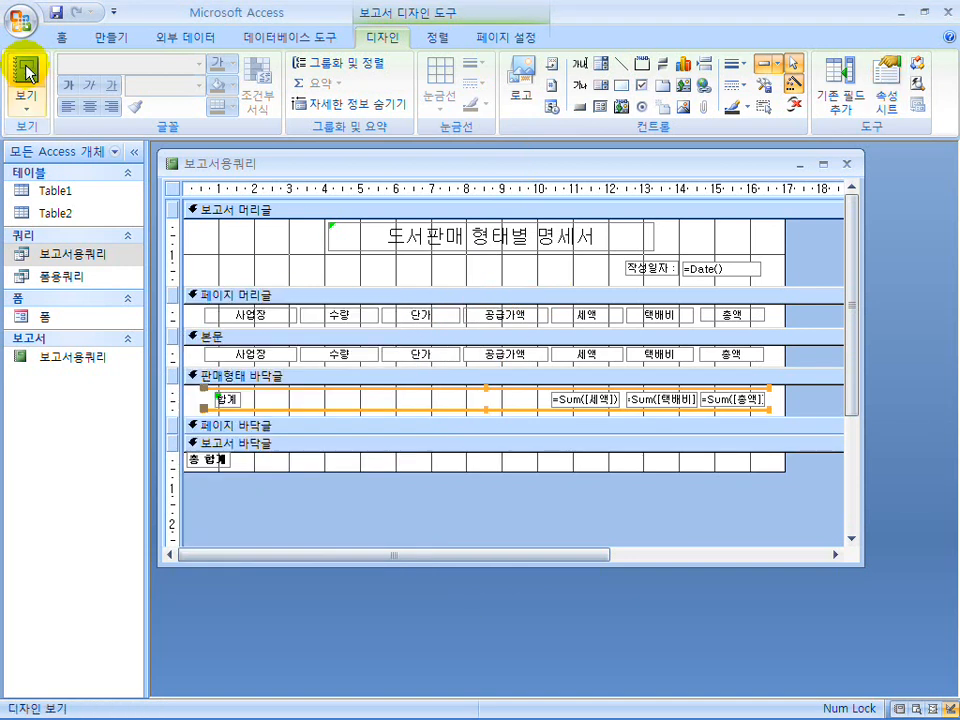
left_click(28, 80)
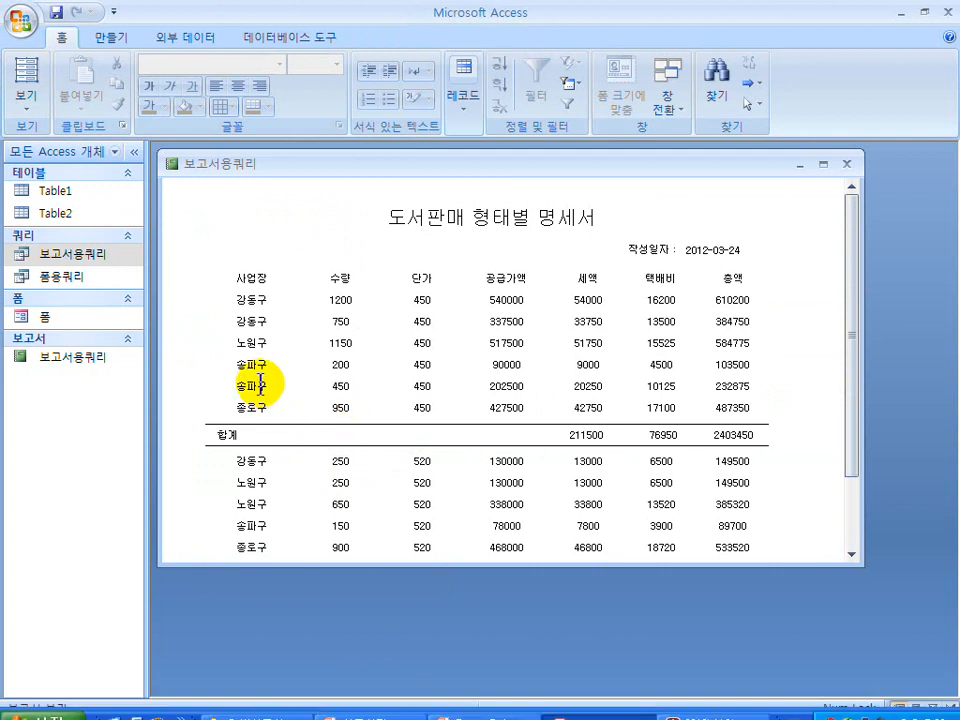
Check the subtotal row labels in the exam document, then look in Table1 and Table2 for the field holding the 판매형태 names.
left_click(710, 705)
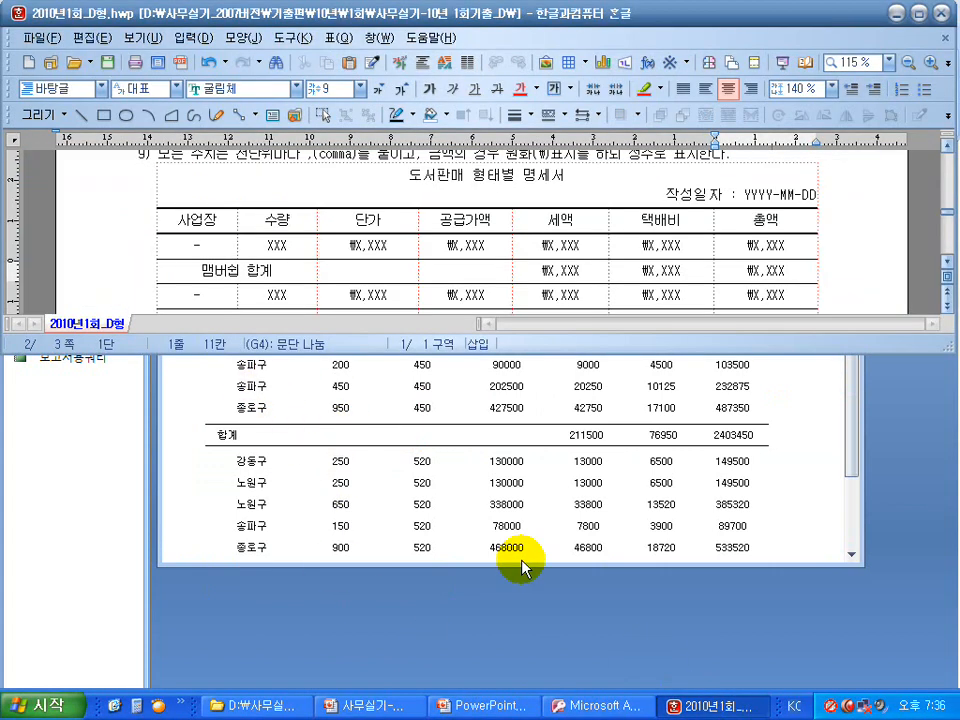
left_click_drag(268, 273, 213, 270)
scroll(210, 275, "down", 3)
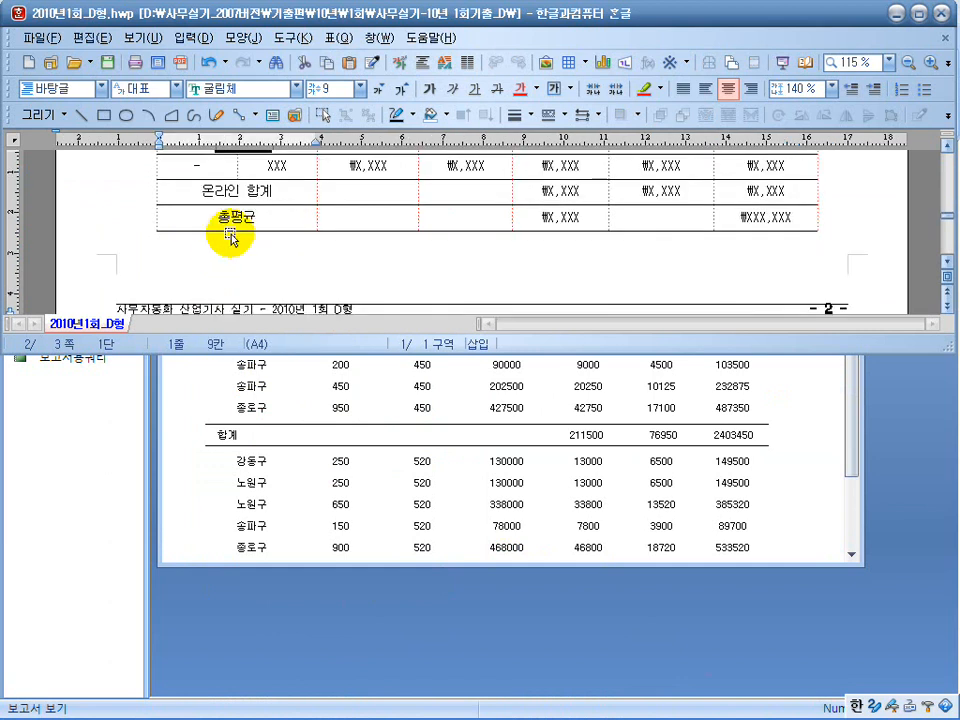
left_click_drag(272, 190, 210, 188)
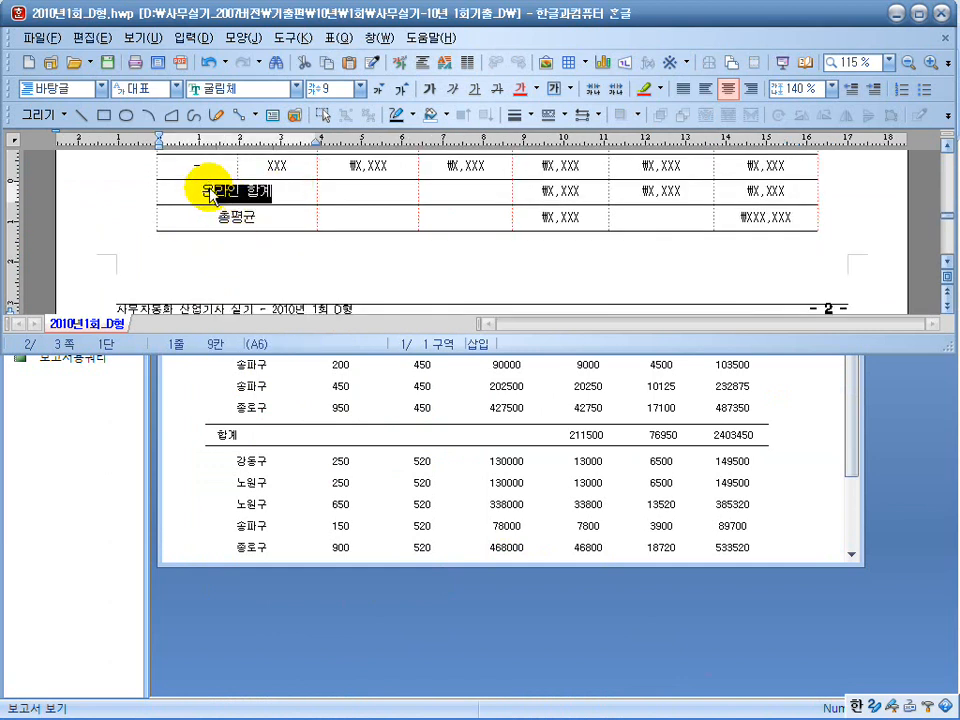
left_click(288, 407)
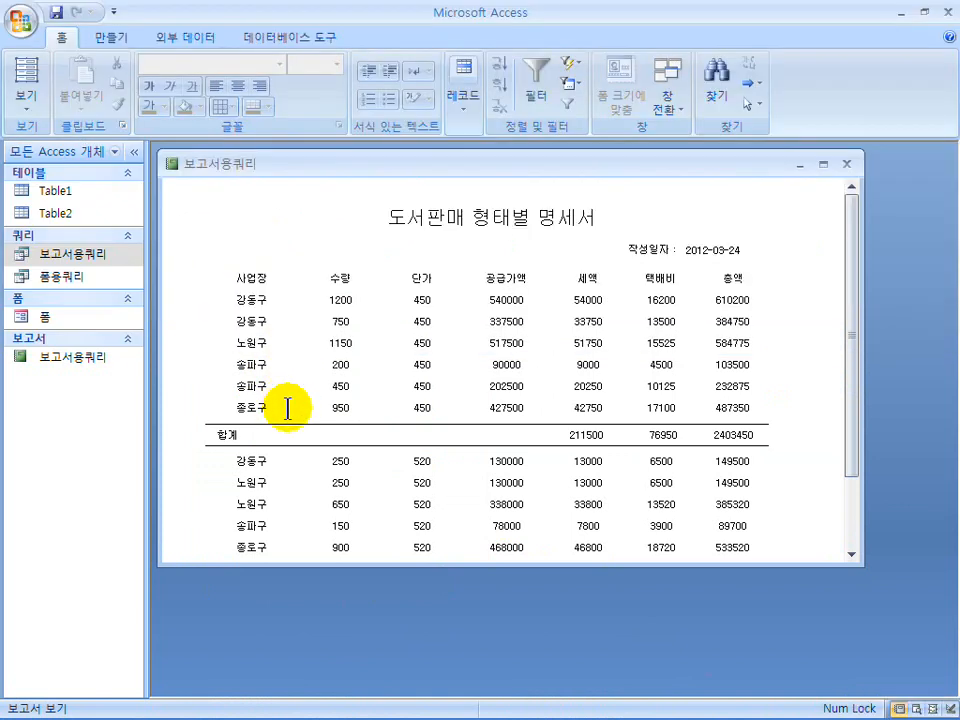
left_click(59, 192)
double_click(59, 192)
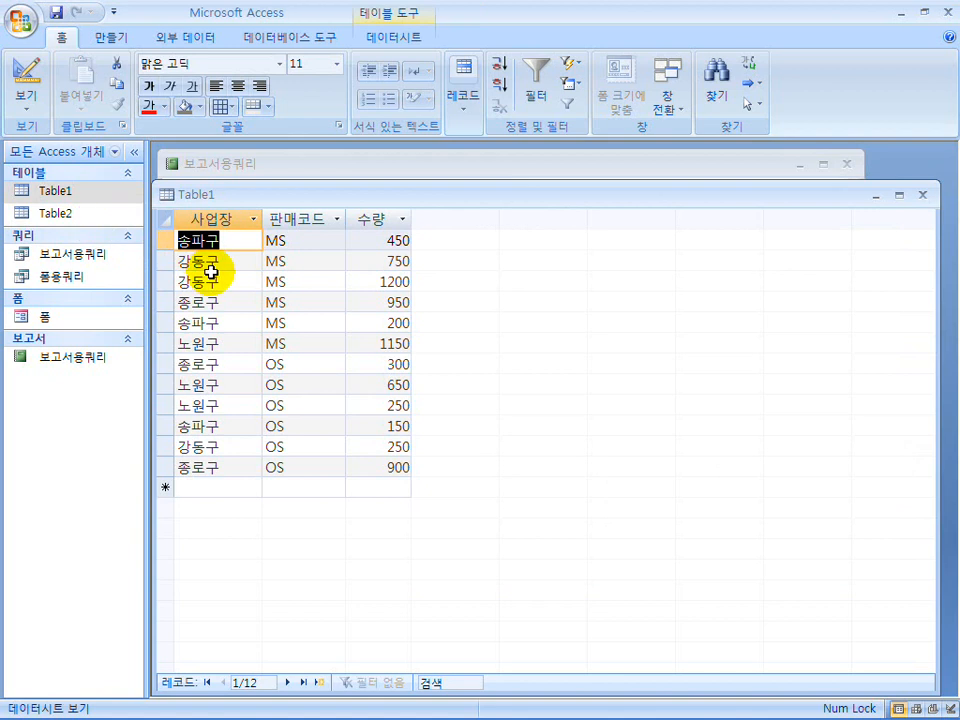
left_click(924, 197)
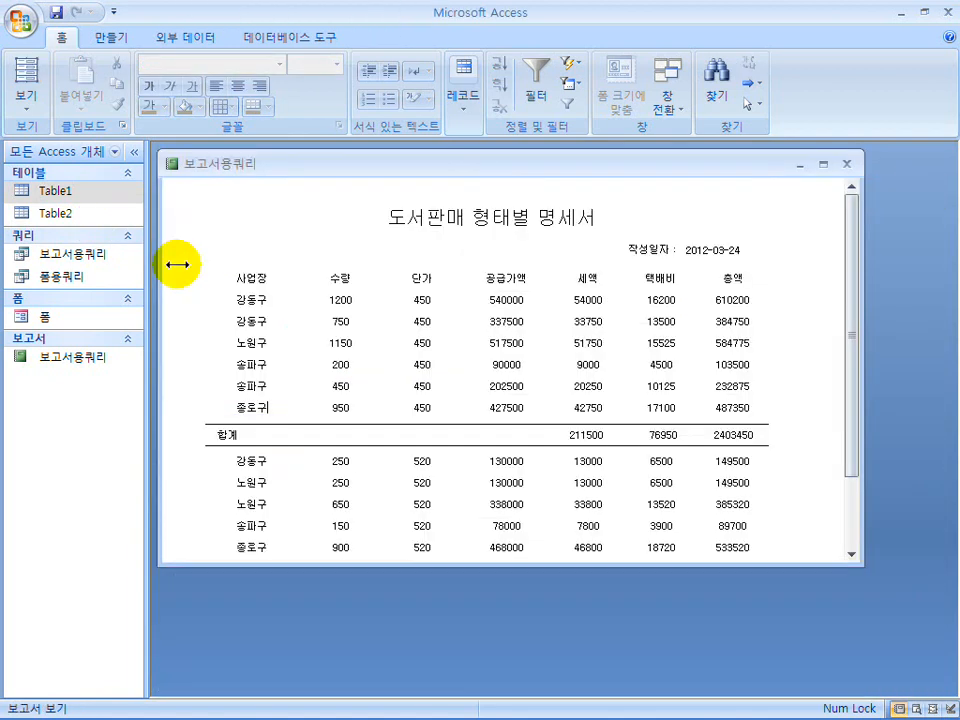
double_click(72, 216)
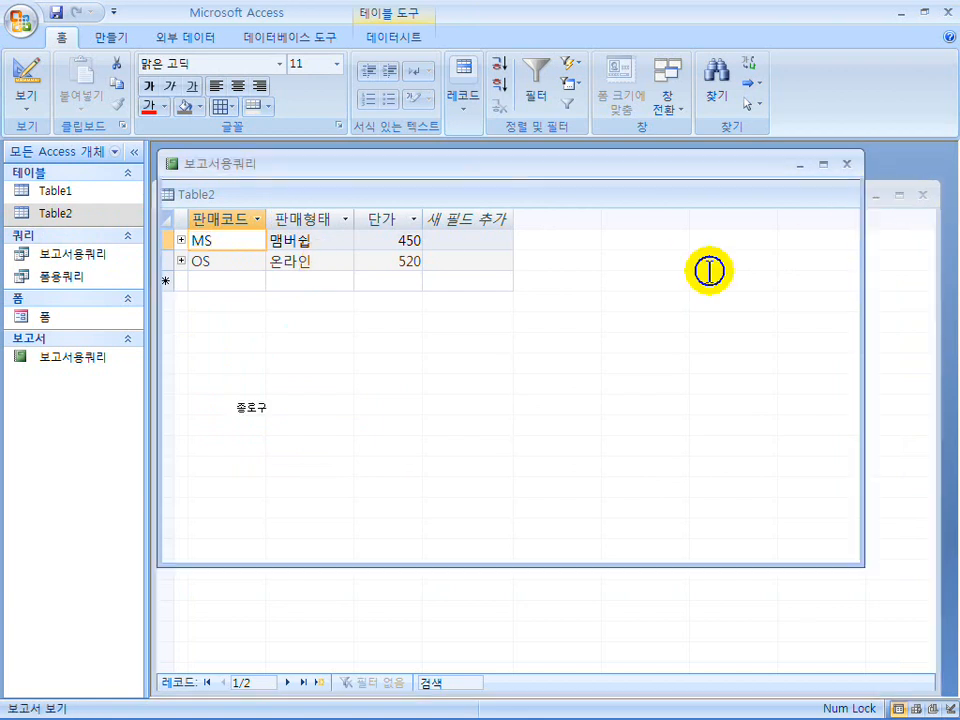
left_click(924, 198)
Return the report to design view and delete the 합계 label from 판매형태 바닥글.
left_click(27, 100)
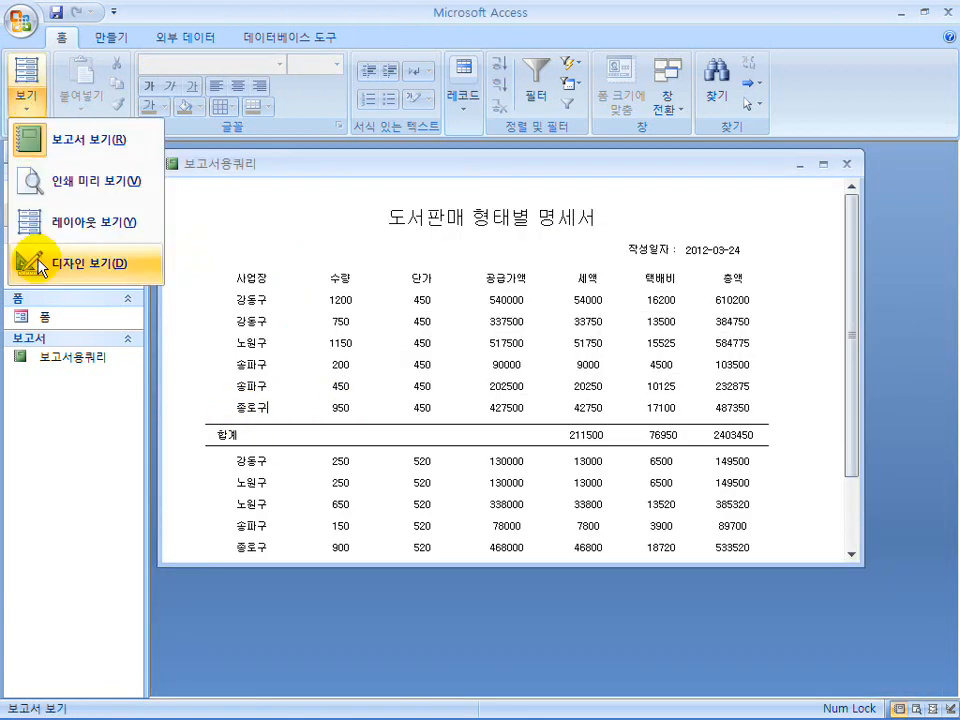
left_click(40, 262)
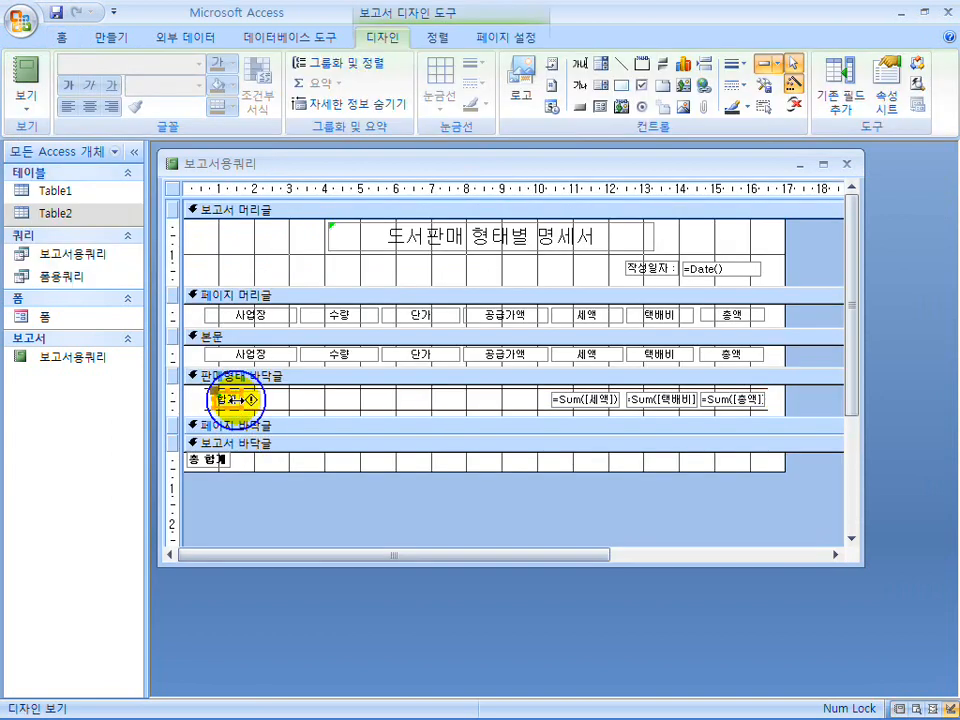
left_click(232, 400)
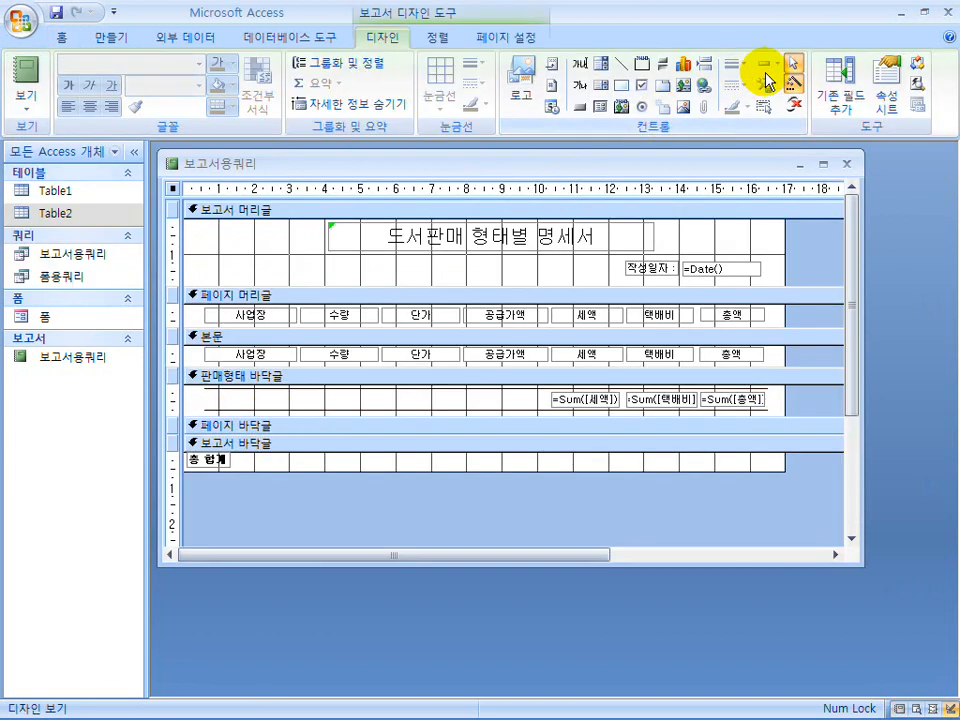
Add a text box without its attached label to 판매형태 바닥글, one line high between the two lines under 사업장 and 수량.
left_click(585, 66)
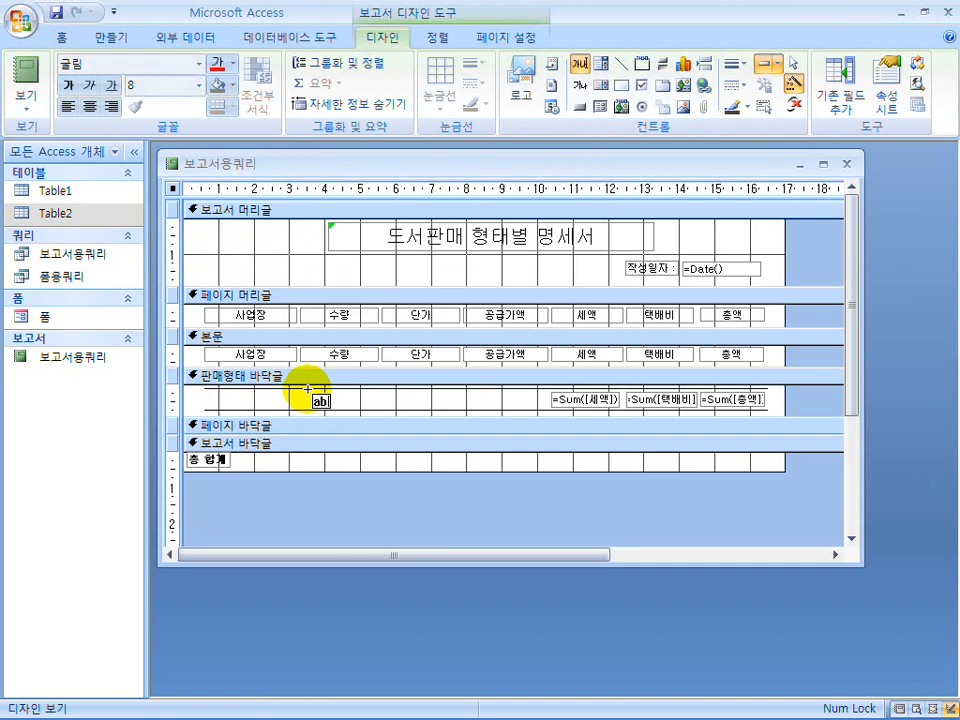
left_click(311, 395)
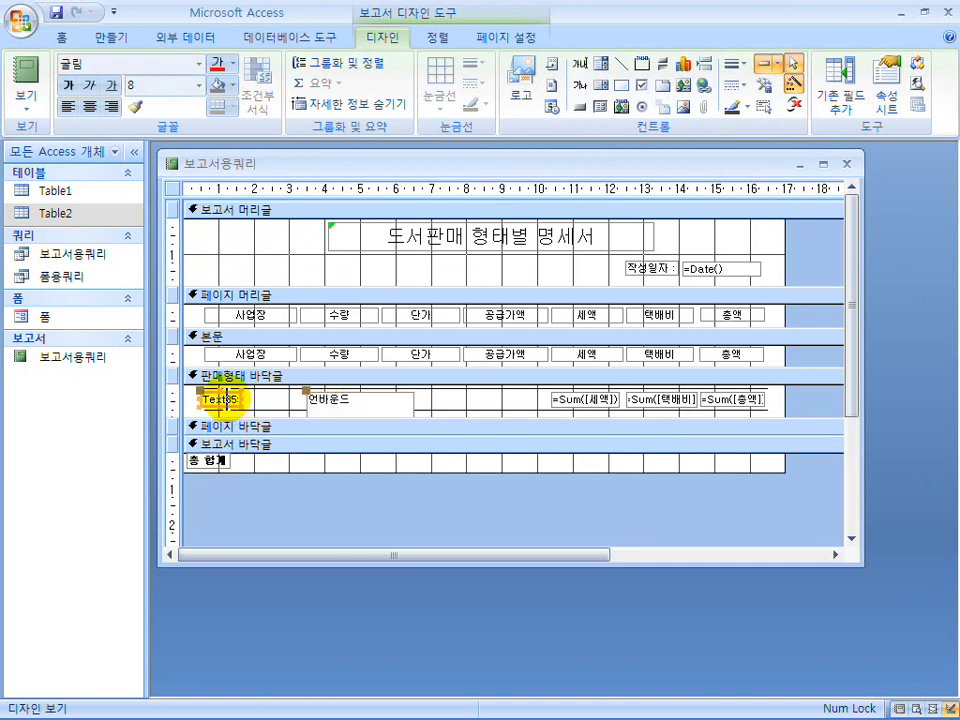
left_click(318, 406)
left_click_drag(473, 414, 473, 465)
left_click_drag(360, 418, 307, 407)
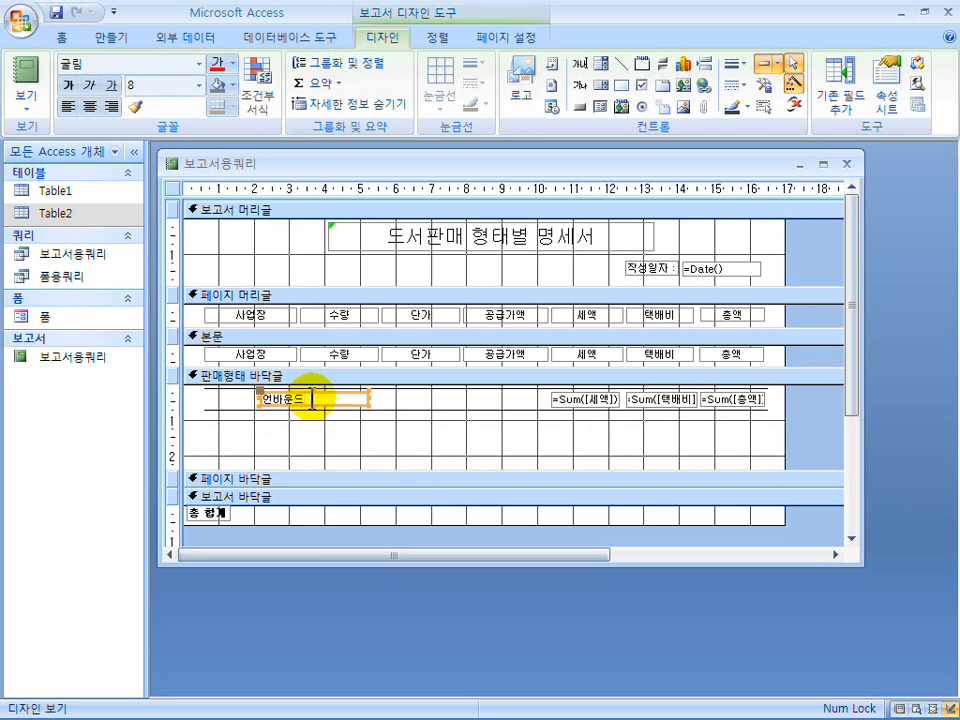
Set the new text box's control source to =판매형태 & " 소계" and view the report.
right_click(312, 399)
left_click(366, 707)
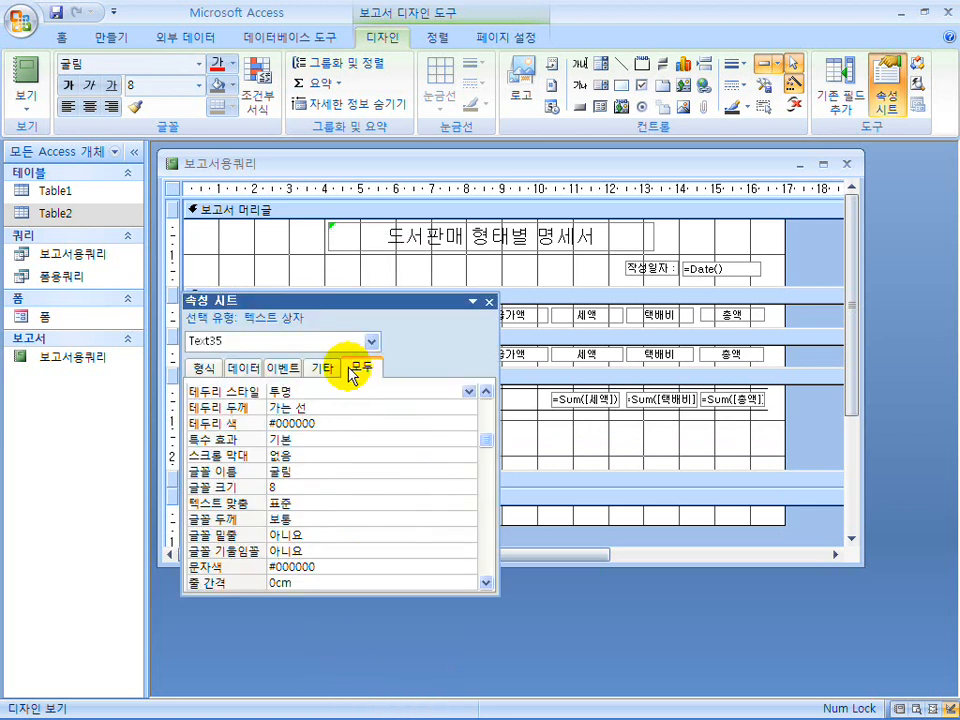
left_click_drag(487, 442, 484, 393)
left_click(315, 407)
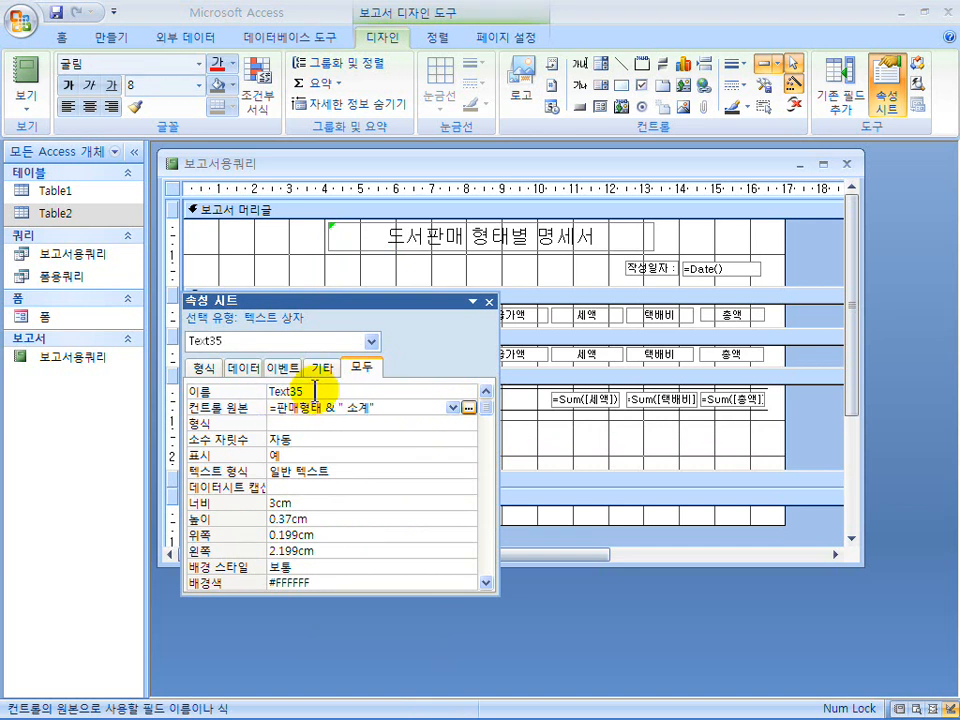
left_click(488, 303)
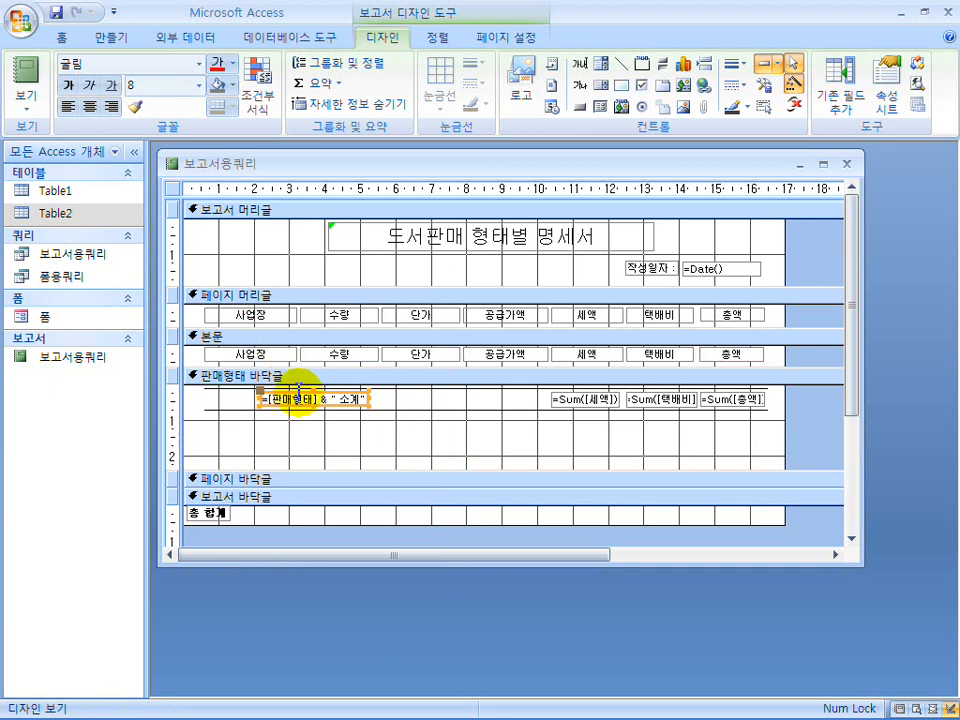
left_click(28, 75)
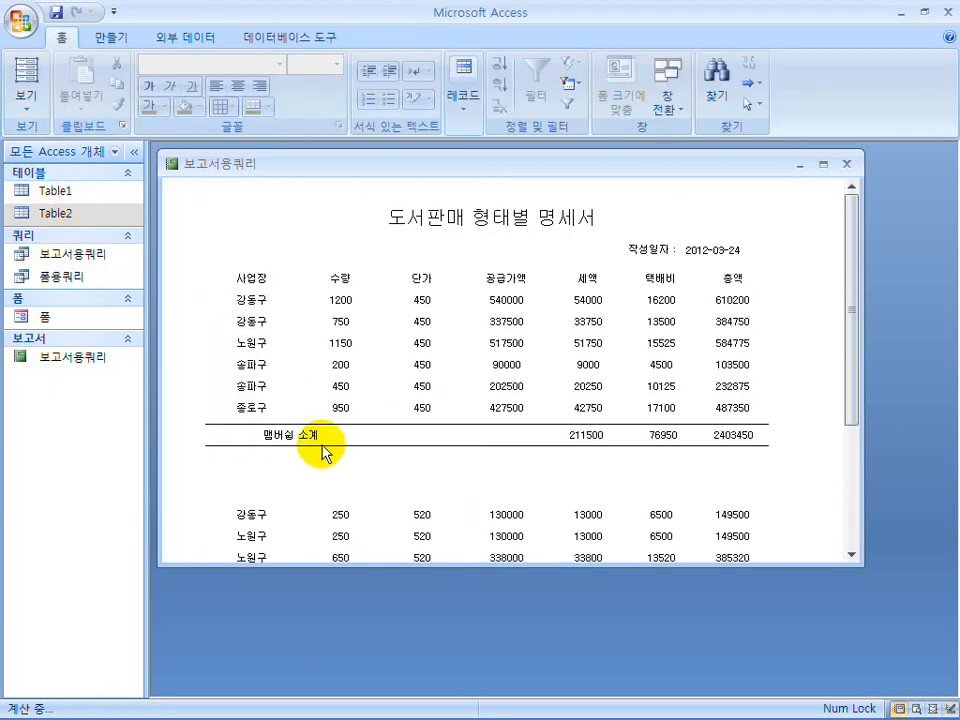
Check the exam's subtotal wording, trim the 판매형태 바닥글 height, change the label expression to =[판매형태] & " 합계", and review the report.
left_click(701, 699)
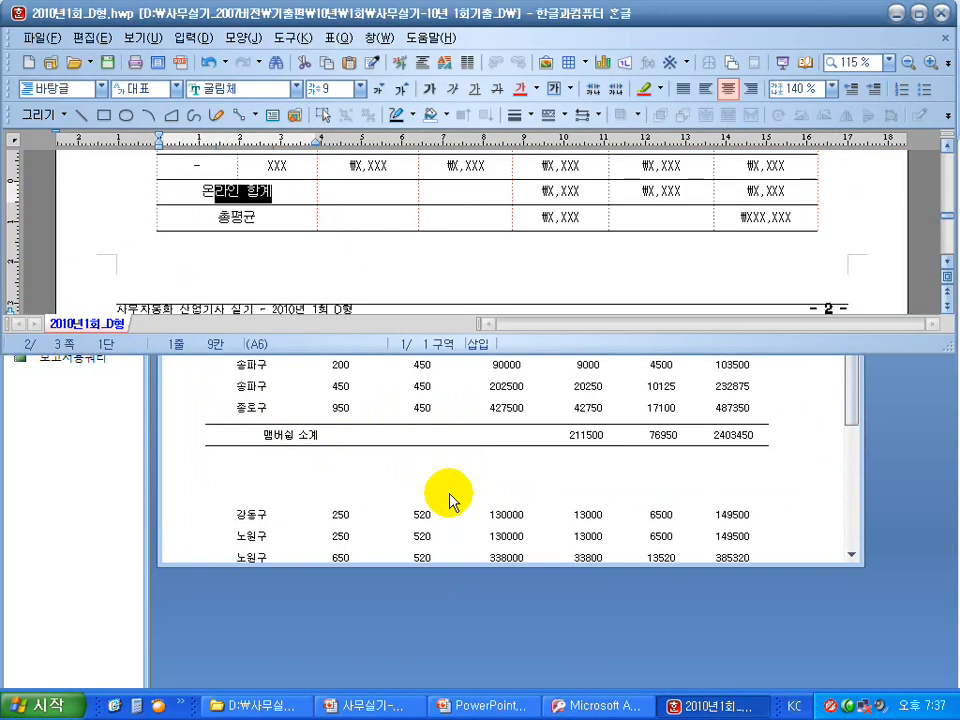
scroll(255, 212, "up", 2)
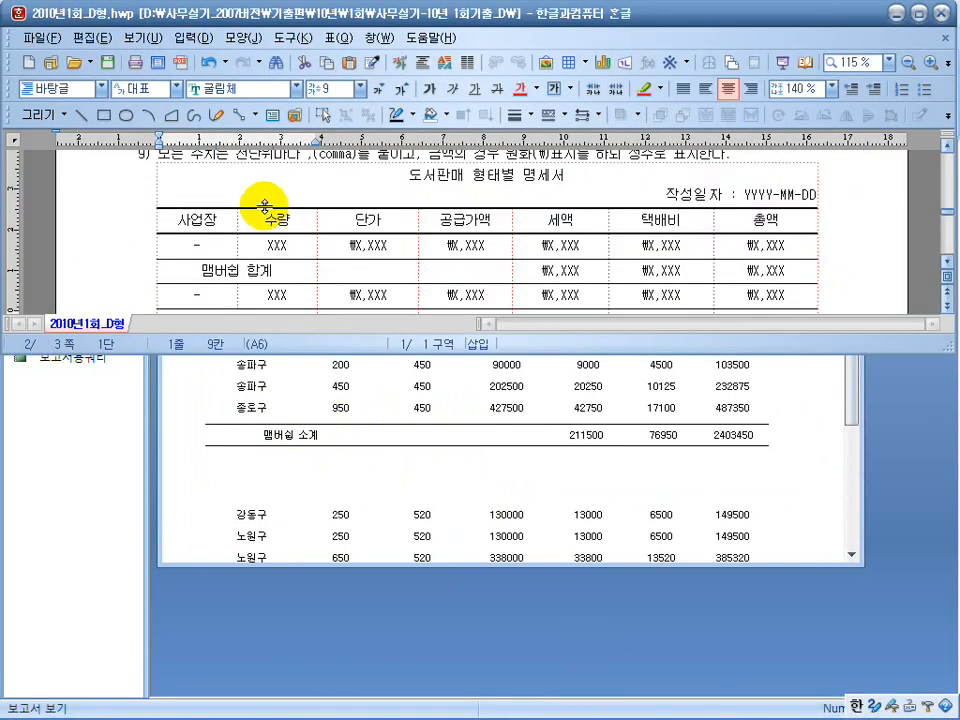
scroll(265, 205, "down", 1)
left_click(336, 427)
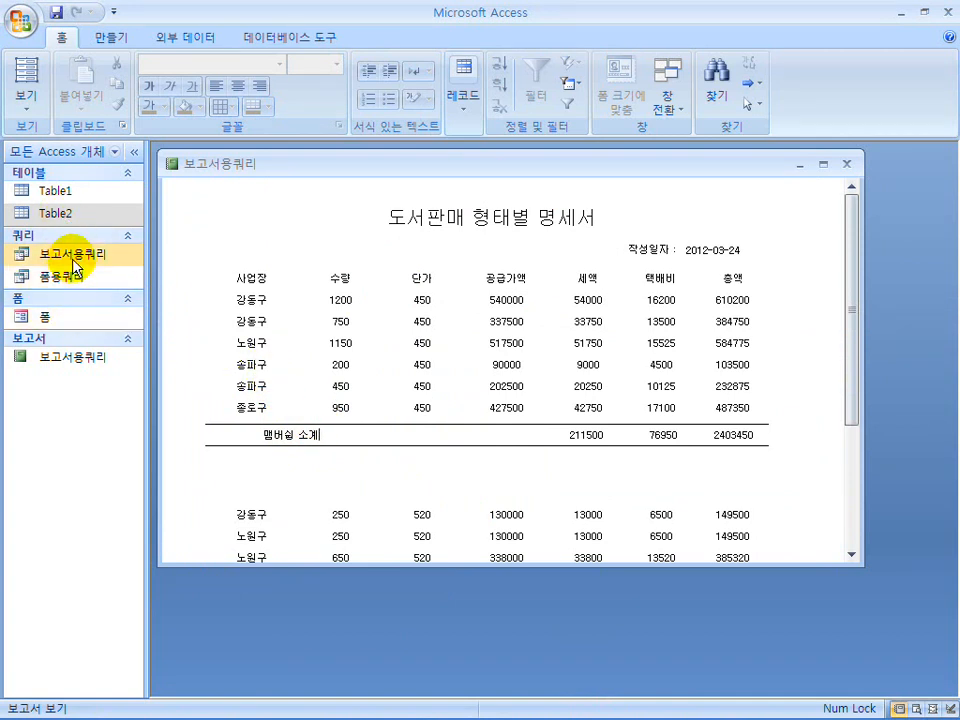
left_click(76, 360)
left_click(24, 100)
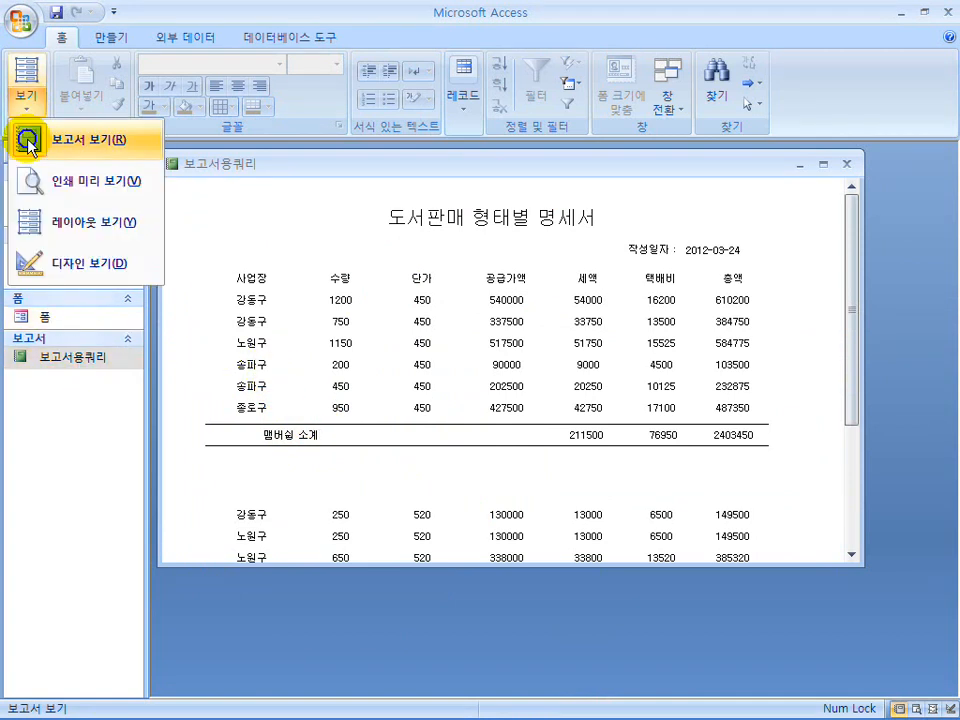
left_click(48, 265)
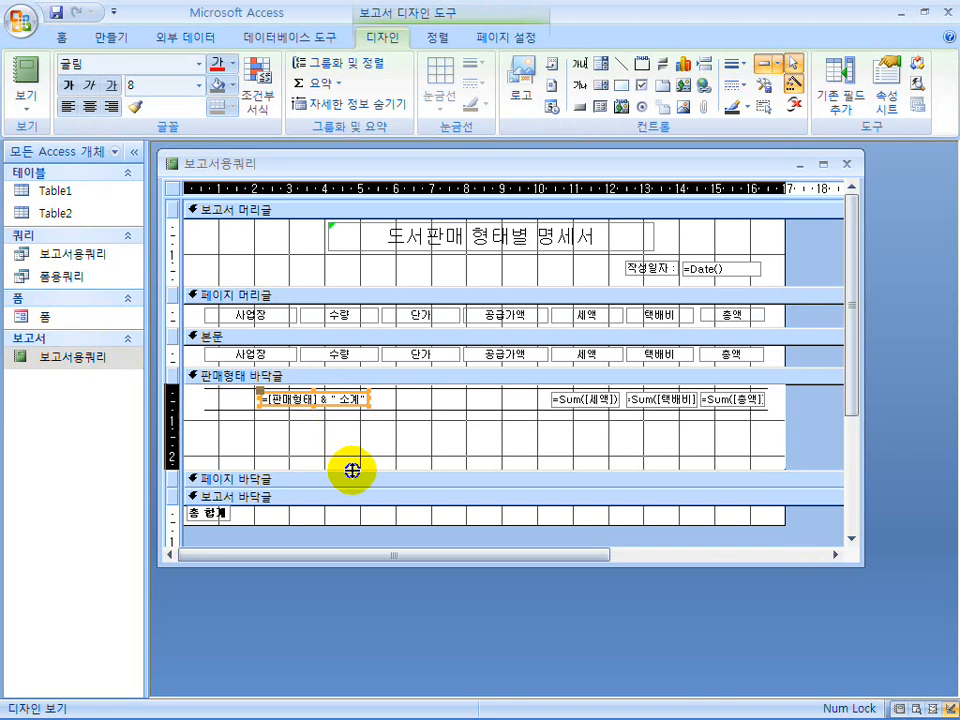
left_click_drag(358, 411, 356, 412)
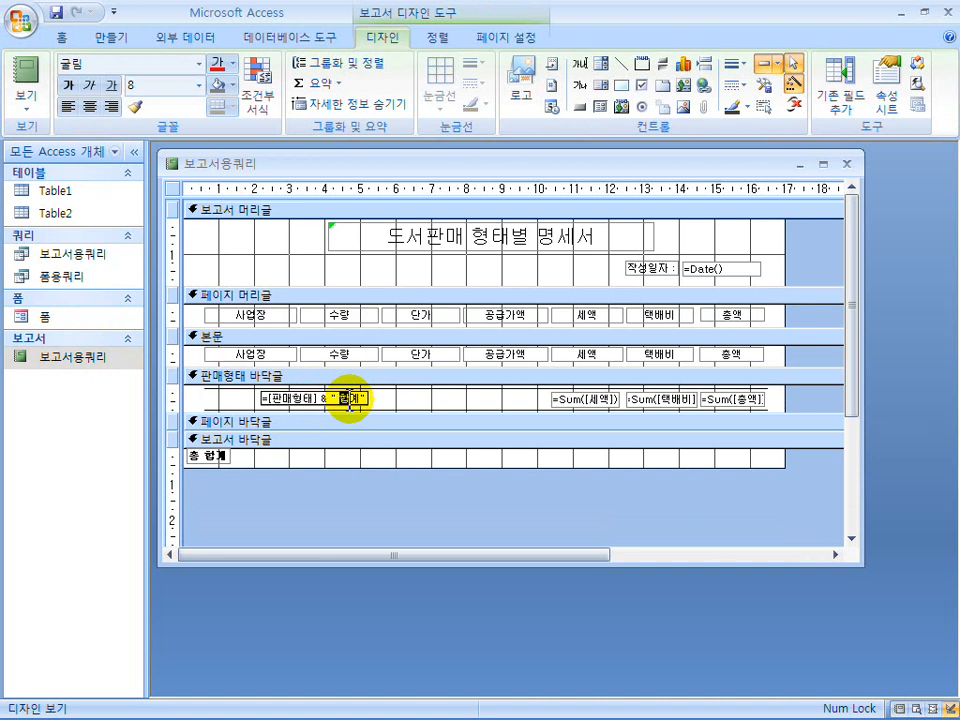
left_click(26, 92)
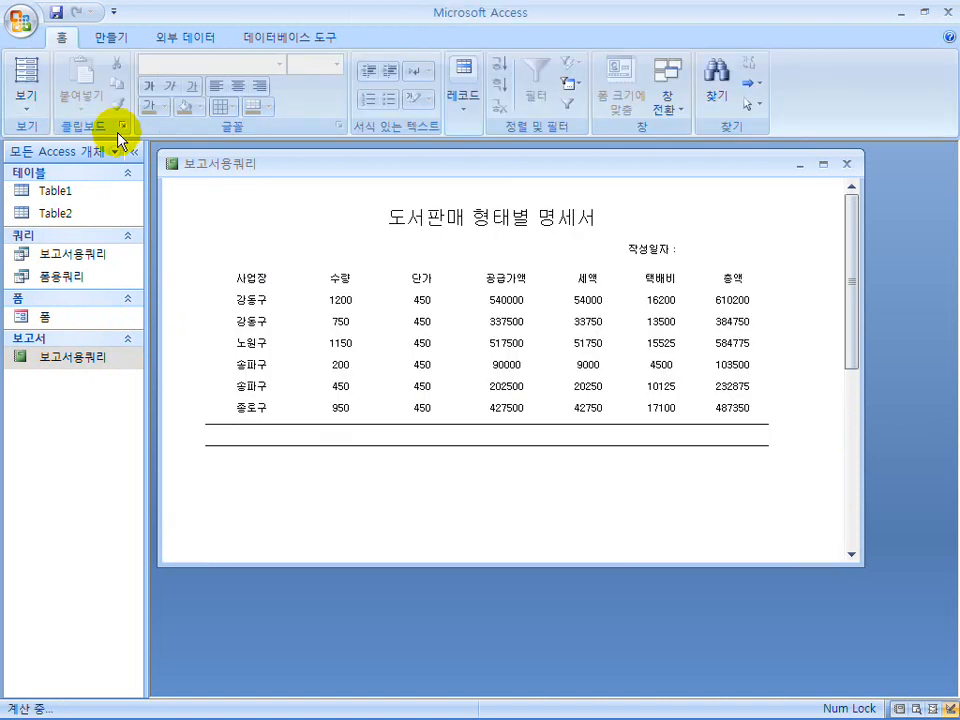
scroll(317, 432, "down", 1)
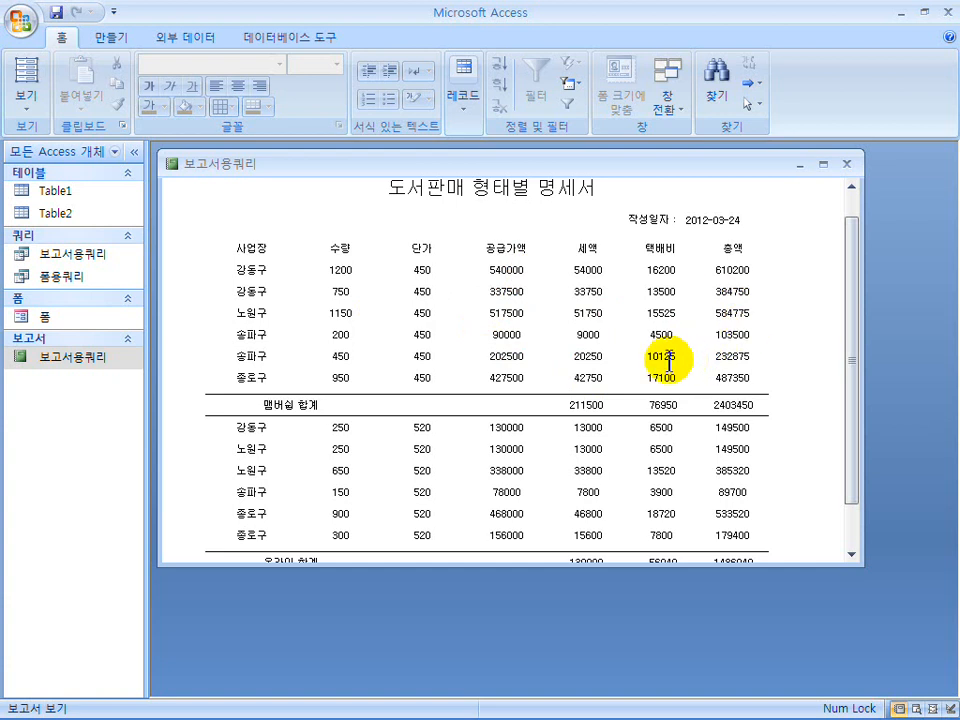
scroll(684, 360, "down", 1)
Copy the 세액, 택배비 and 총액 sum boxes from 판매형태 바닥글 into 보고서 바닥글 and place them under their columns.
left_click(30, 108)
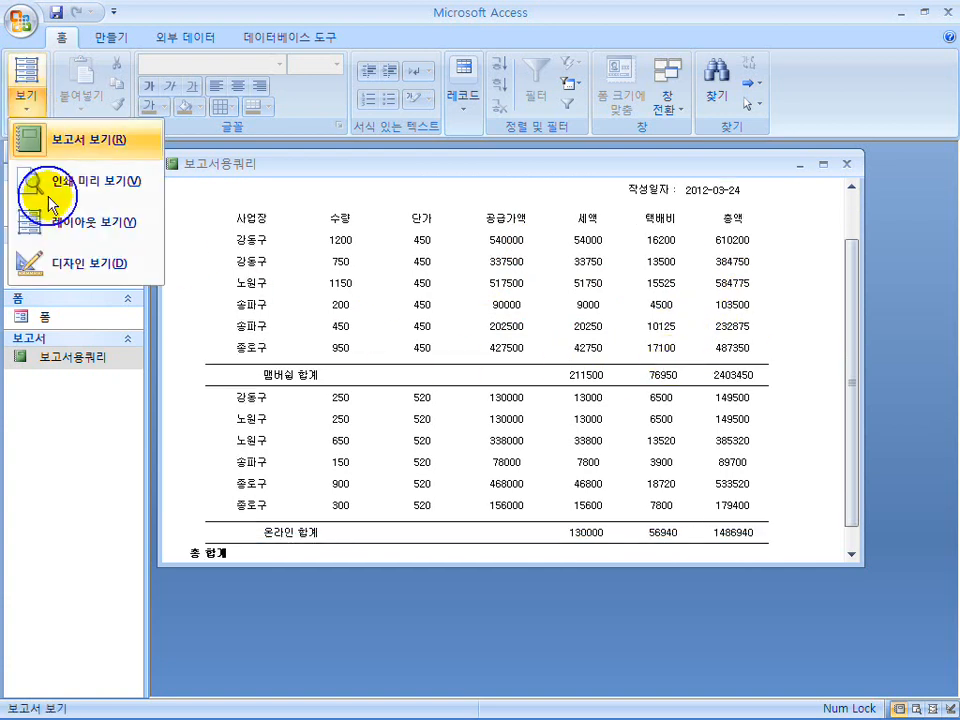
left_click(64, 263)
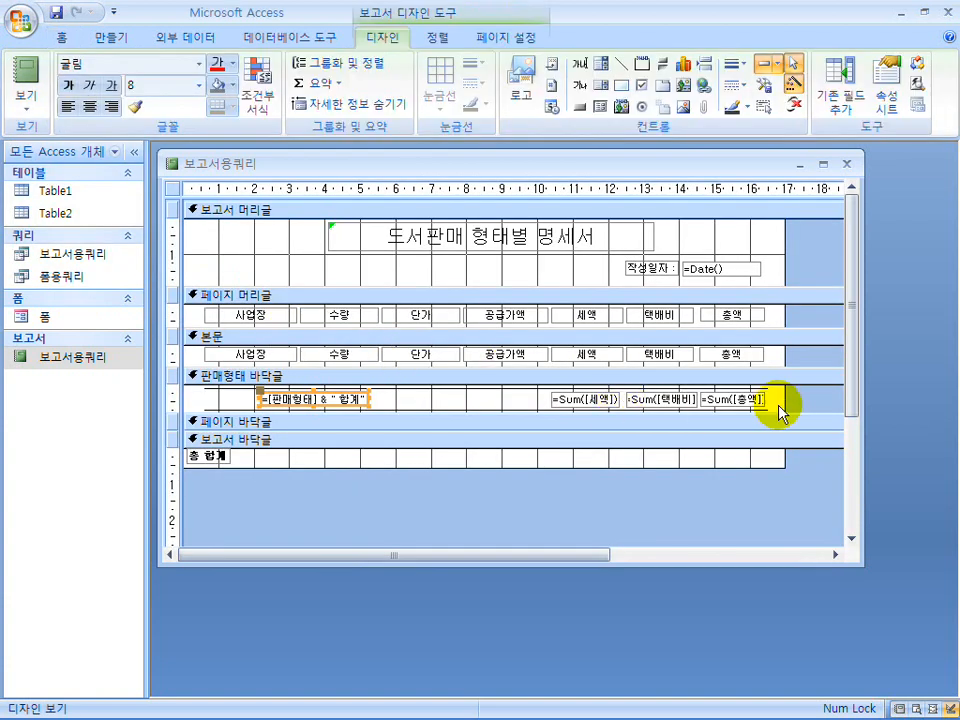
left_click_drag(783, 408, 546, 407)
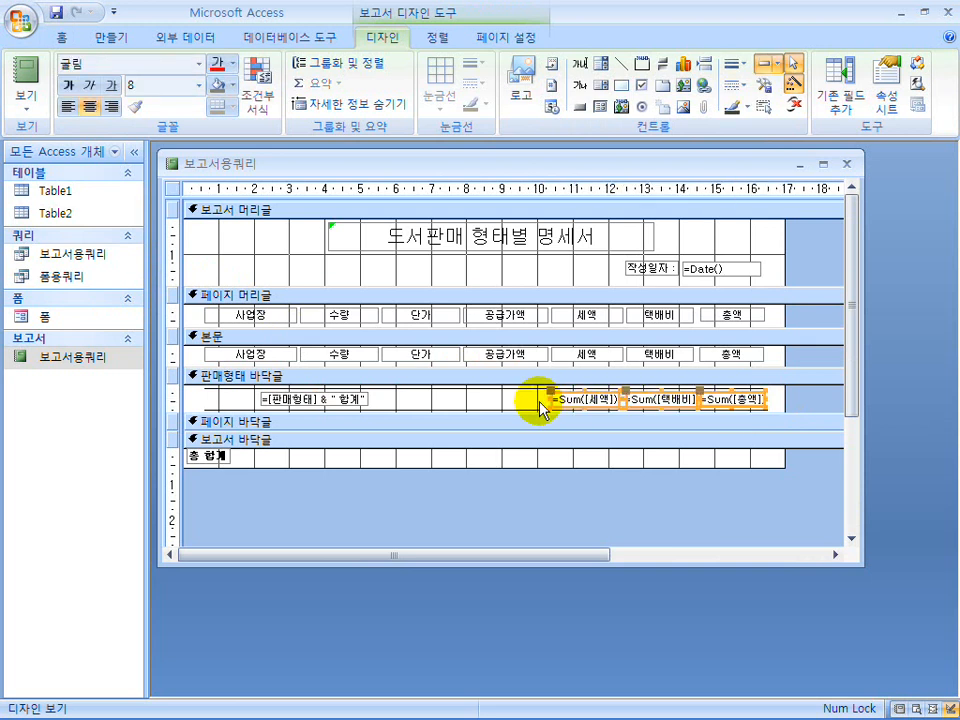
left_click(542, 440)
key("ctrl+v")
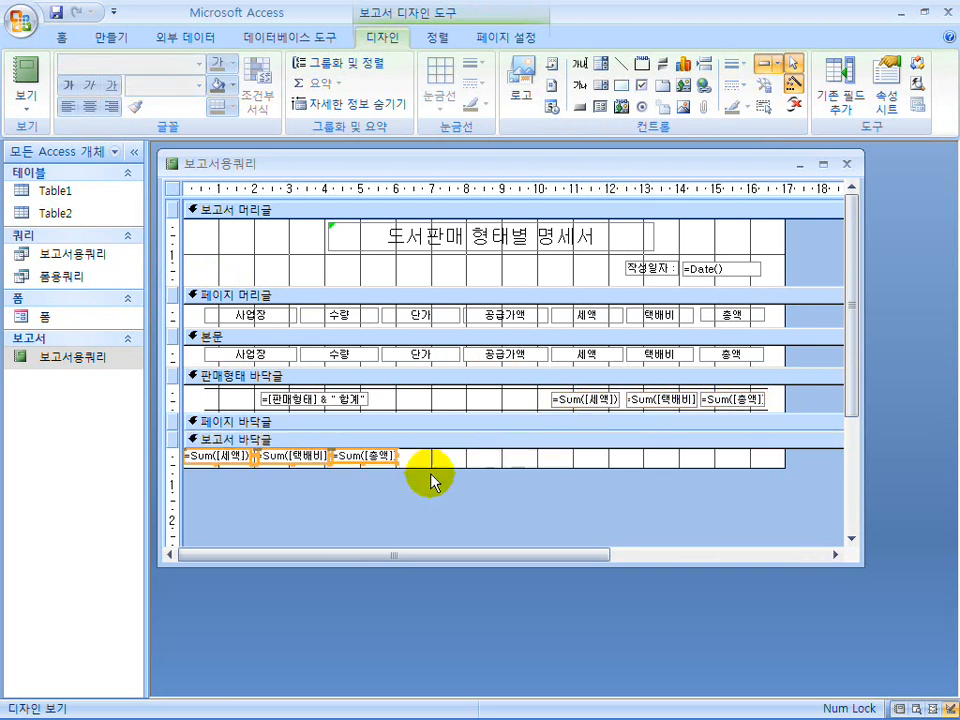
left_click_drag(356, 465, 768, 463)
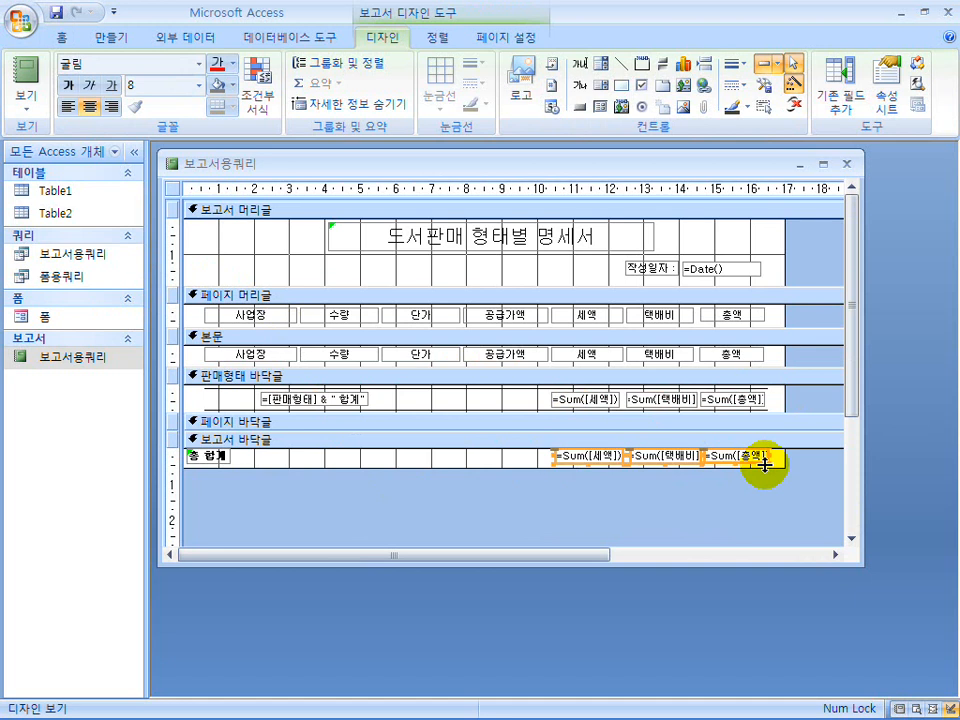
left_click(578, 492)
mouse_move(507, 712)
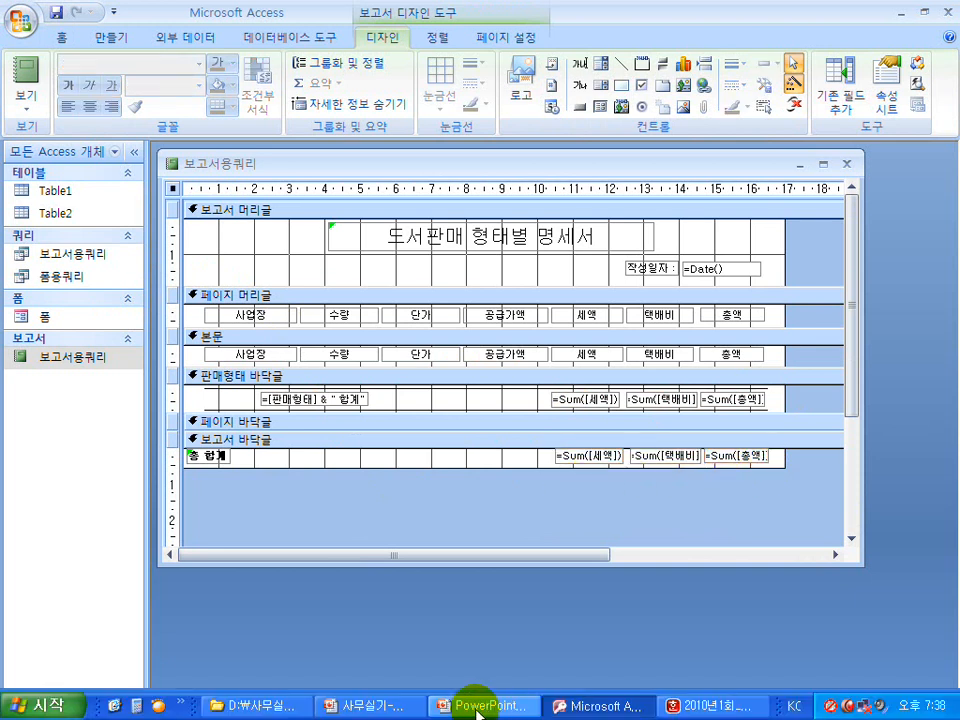
Check the exam's 총평균 row and delete the 택배비 sum box from 보고서 바닥글.
left_click(703, 712)
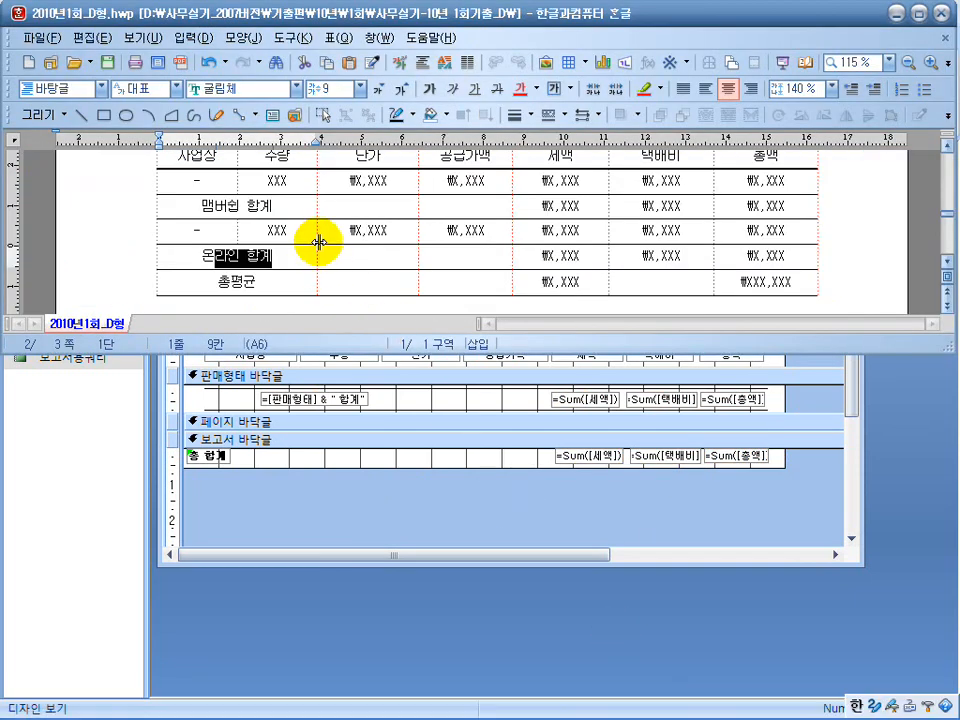
scroll(317, 241, "up", 2)
scroll(318, 243, "down", 1)
scroll(318, 242, "down", 3)
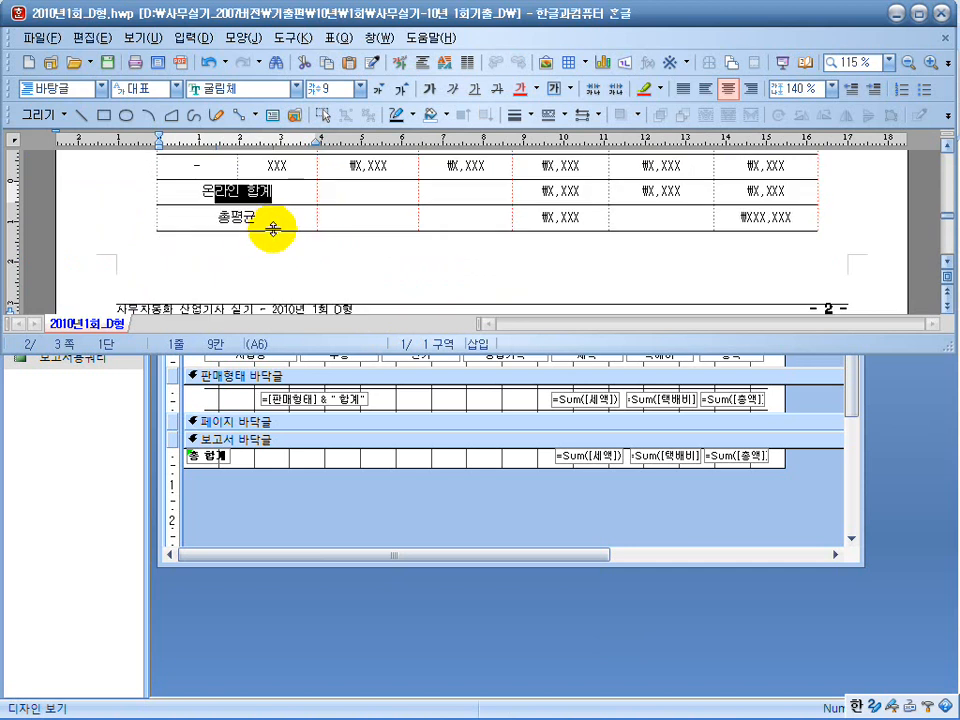
left_click(658, 221)
scroll(662, 238, "up", 2)
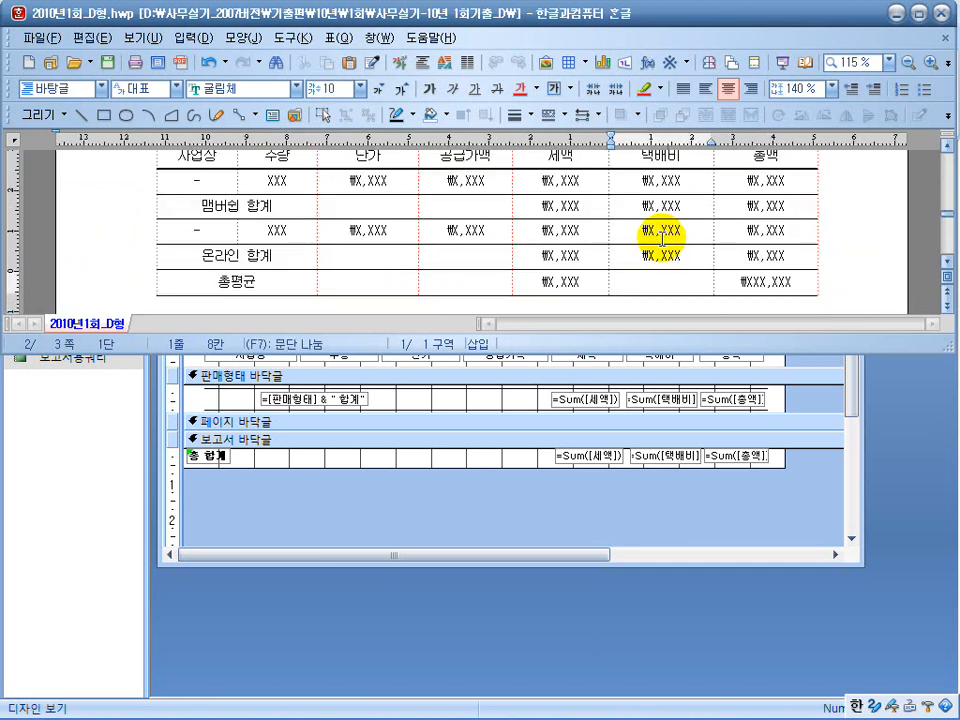
scroll(662, 238, "down", 2)
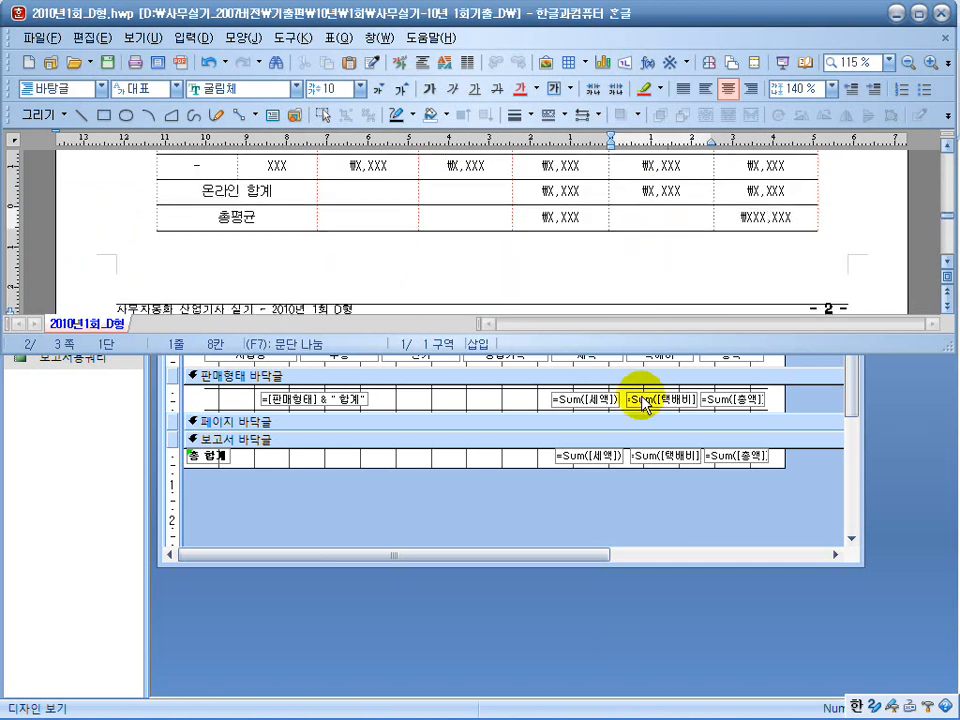
left_click(644, 462)
key("Delete")
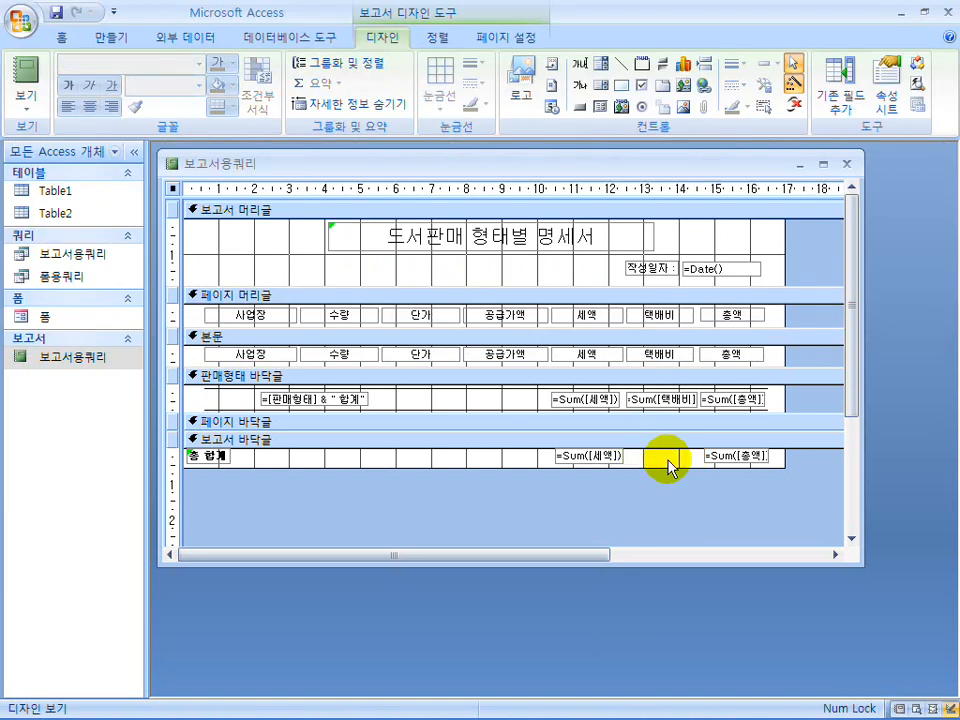
Change the 세액 box in 보고서 바닥글 to =Avg([세액]) and set its format to 통화.
right_click(582, 466)
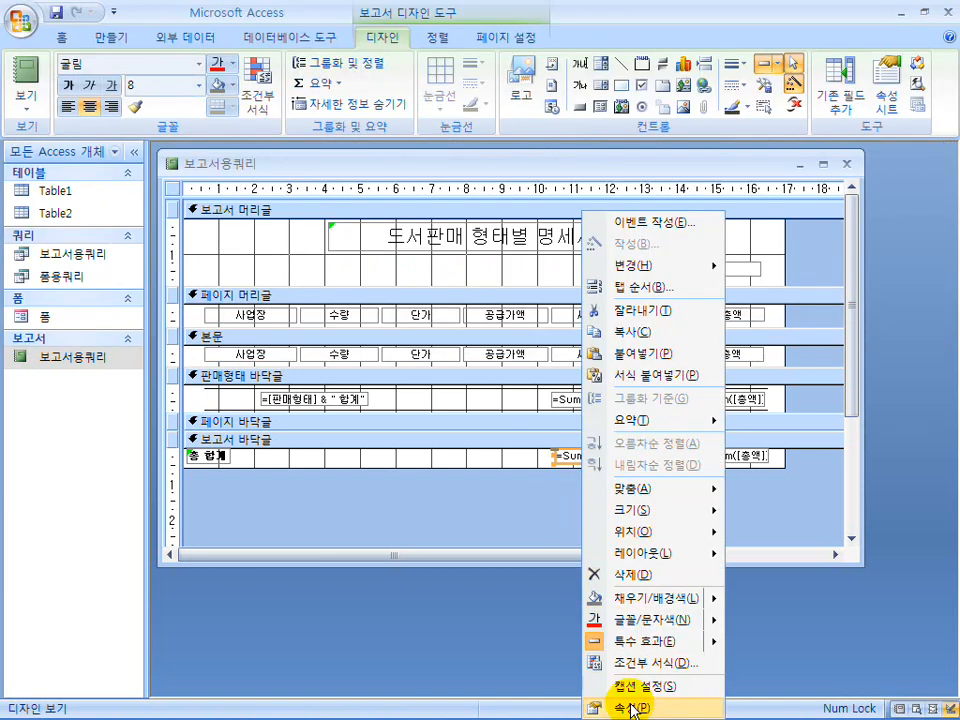
left_click(623, 703)
left_click(295, 408)
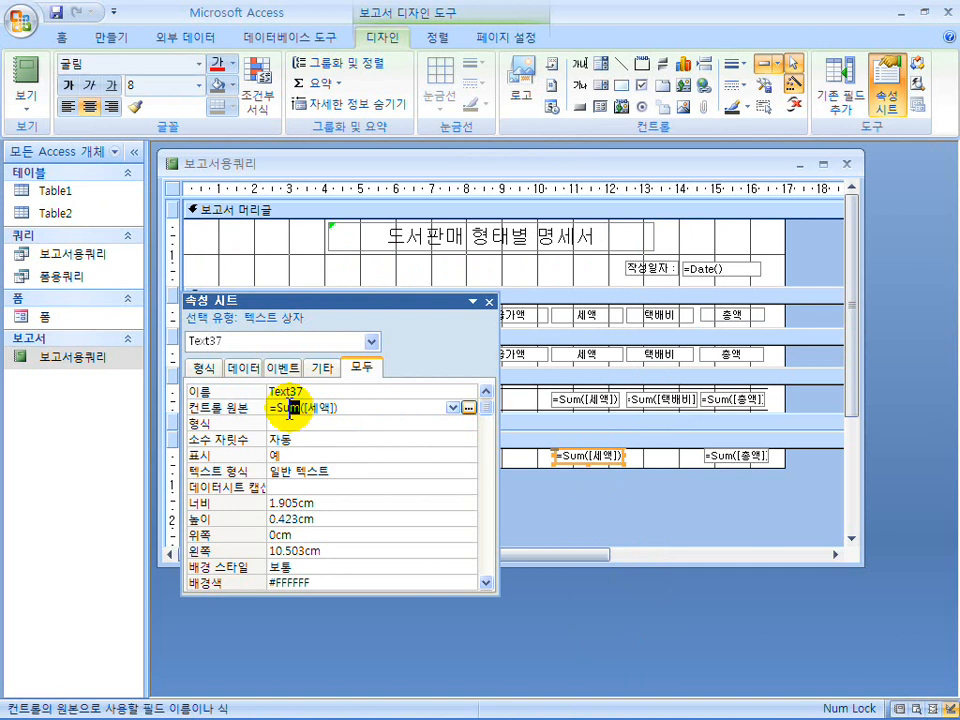
type("ㅁ")
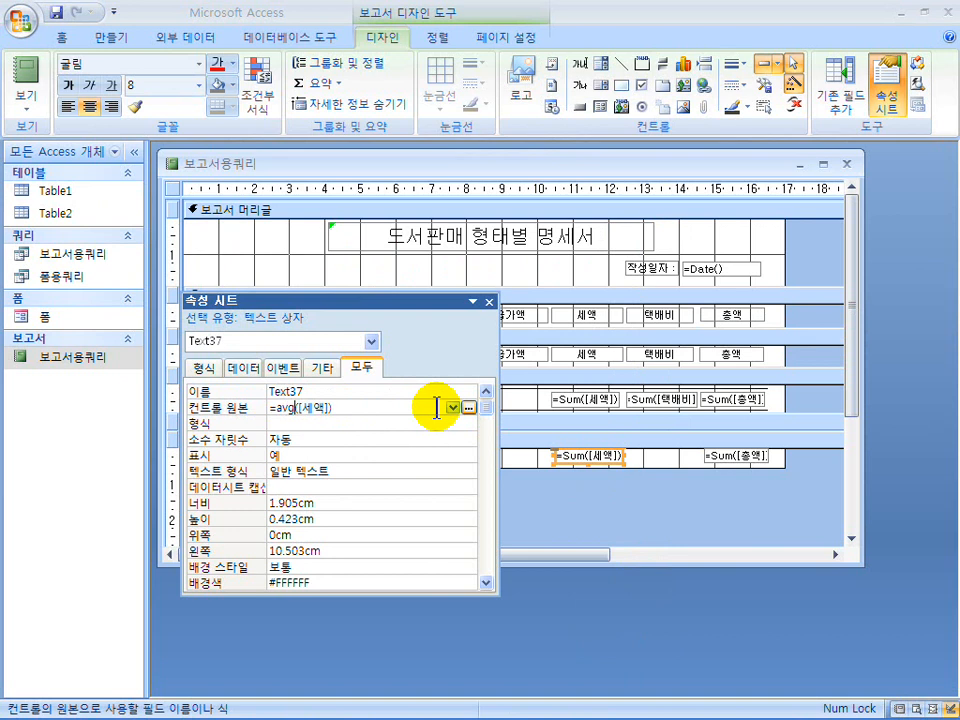
type("vg")
key("Return")
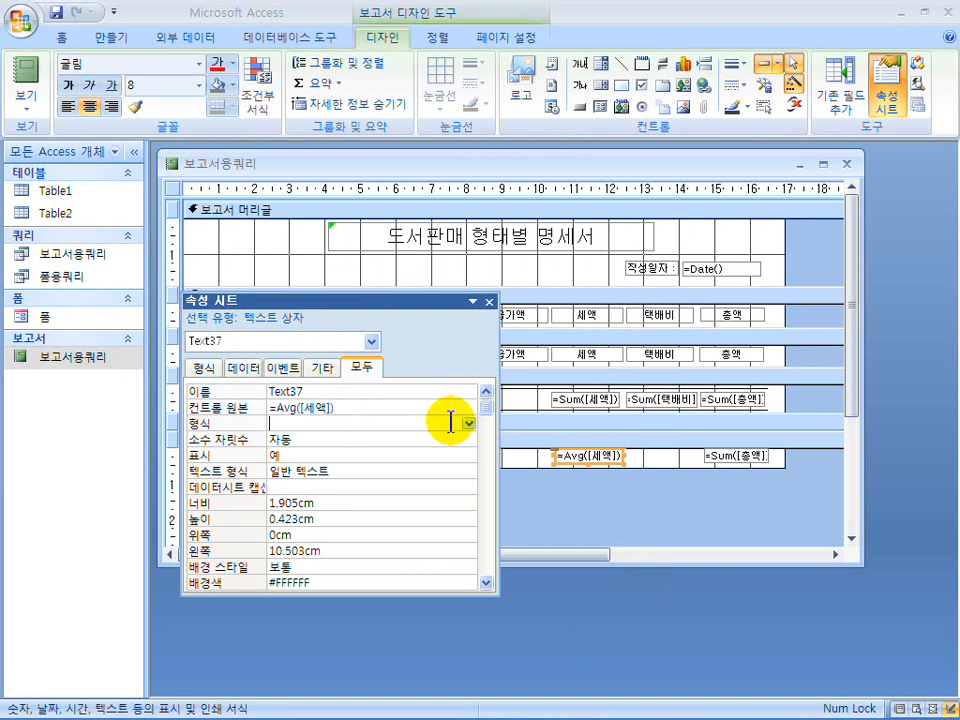
left_click(465, 427)
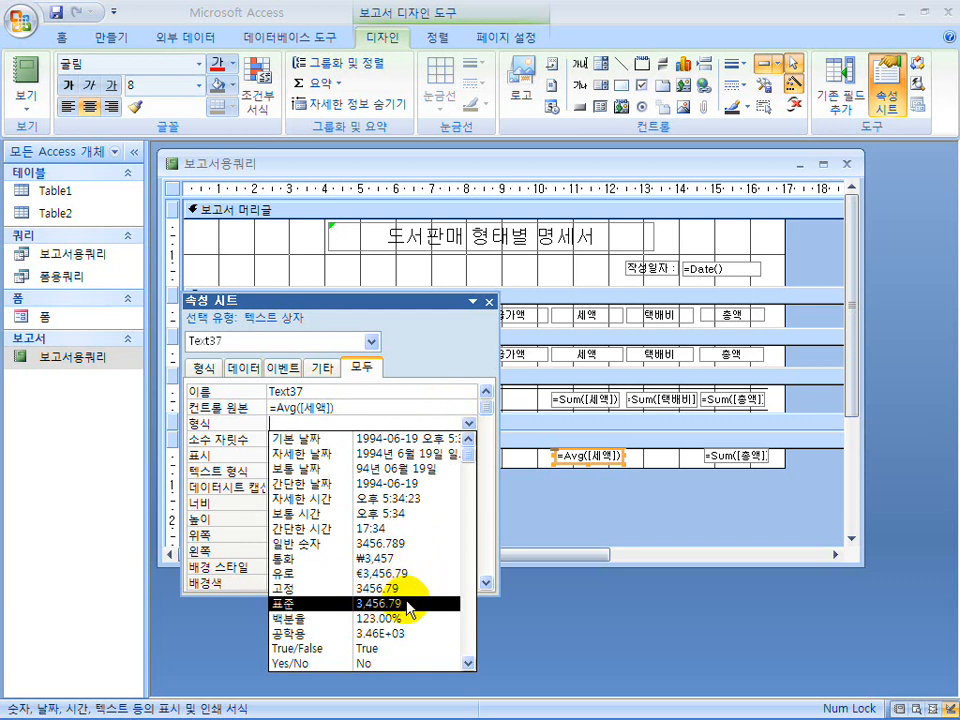
left_click(411, 558)
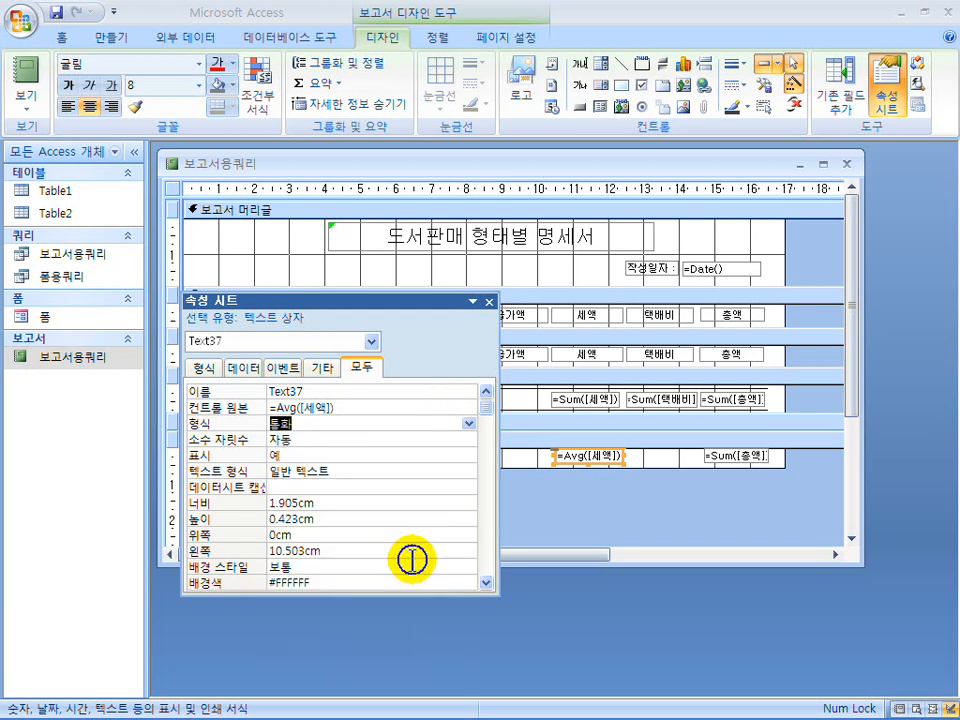
Change the 총액 box in 보고서 바닥글 to =Avg([총액]) and set its format to 통화.
left_click(728, 458)
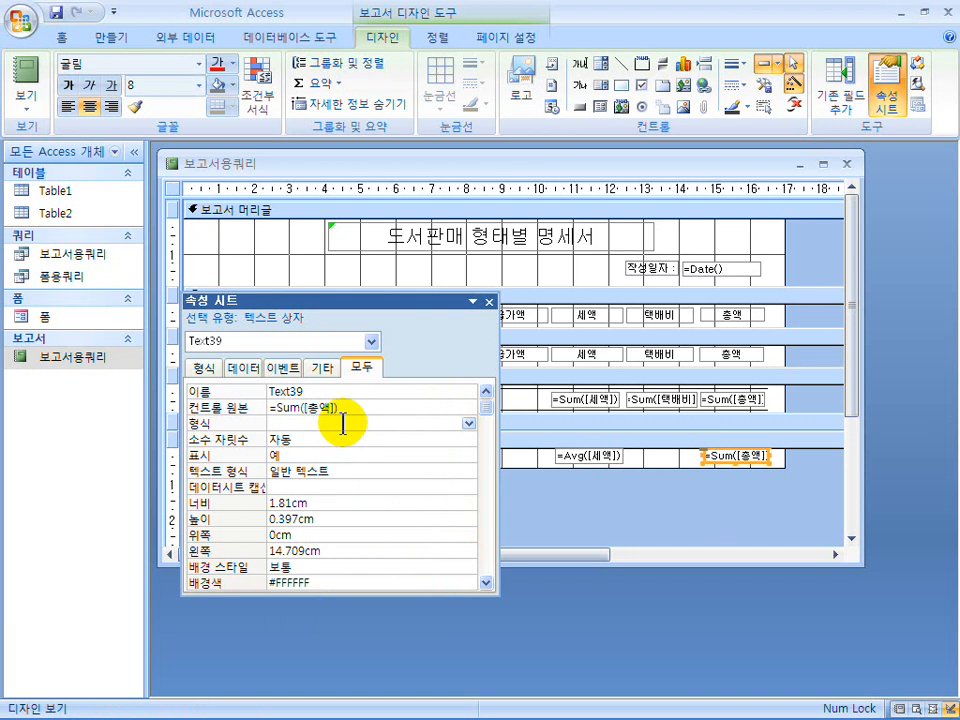
left_click(342, 424)
type("avg")
left_click(400, 424)
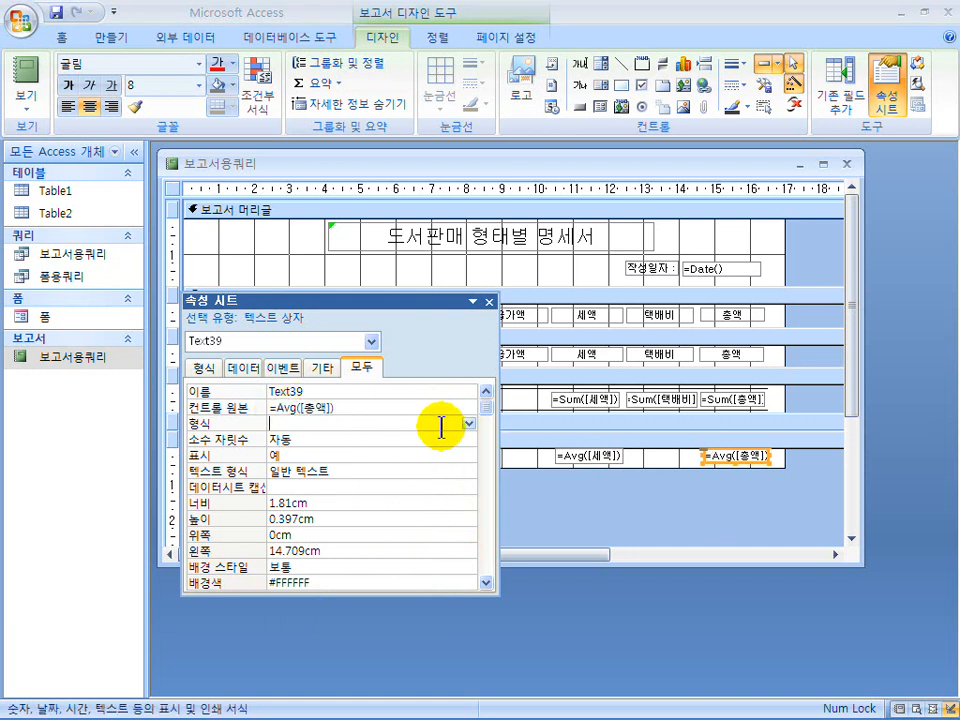
left_click(467, 424)
left_click(385, 558)
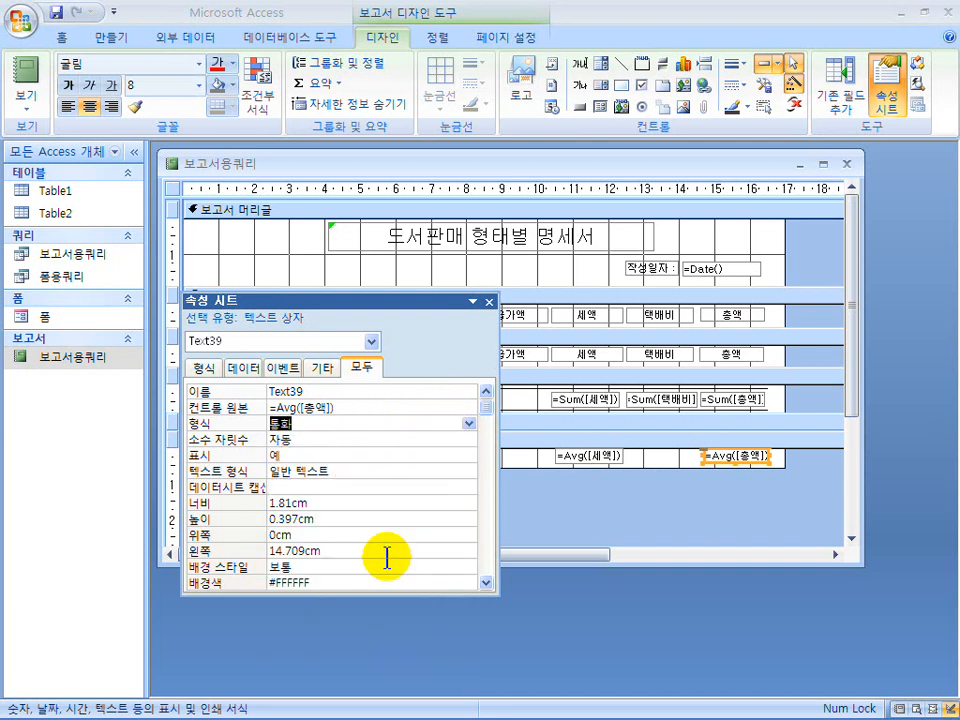
Apply the 통화 format to the three 판매형태 바닥글 sum boxes and to the 본문 boxes from 단가 through 총액.
left_click_drag(778, 395, 545, 407)
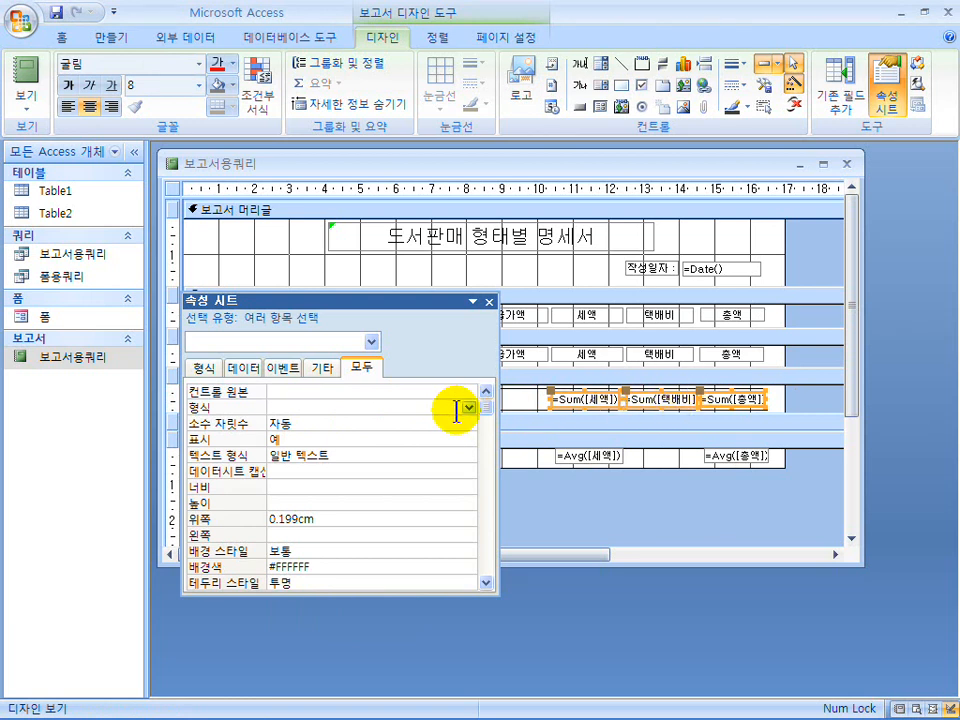
left_click(468, 407)
left_click(408, 547)
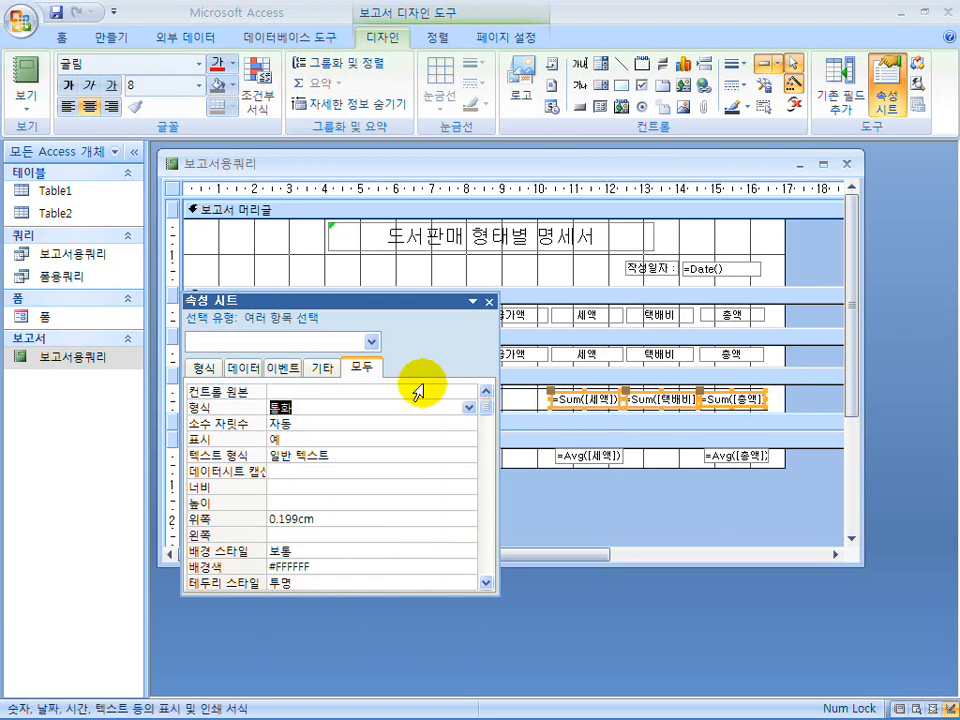
left_click_drag(368, 300, 239, 245)
left_click_drag(818, 357, 420, 351)
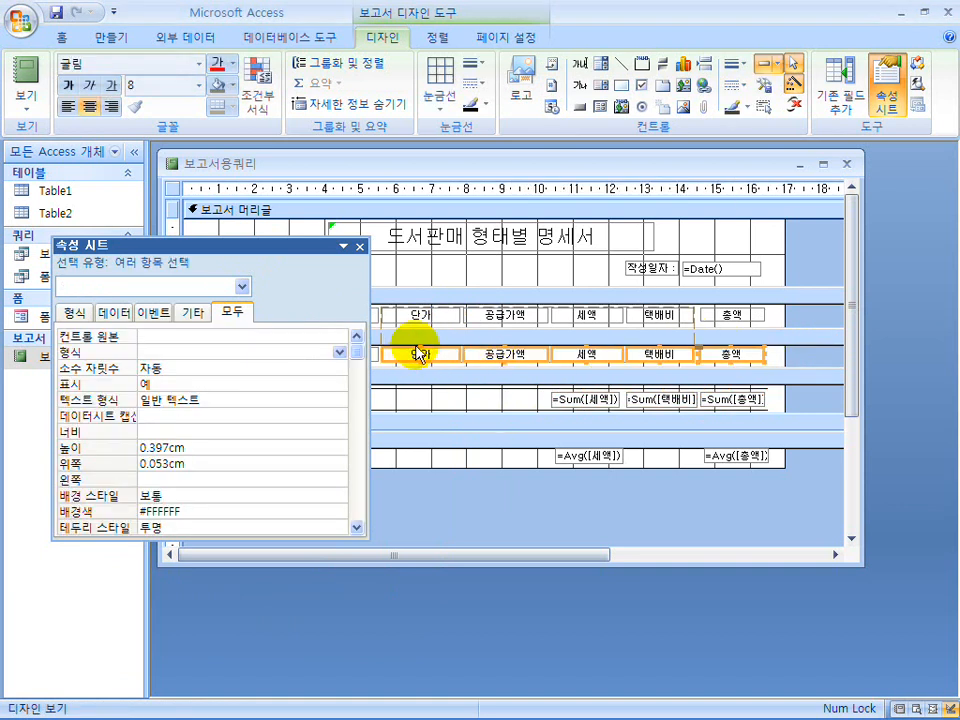
left_click(341, 354)
left_click(286, 480)
Set the 본문 수량 box to the 표준 format with 0 decimal places.
left_click_drag(252, 270, 735, 261)
left_click(345, 355)
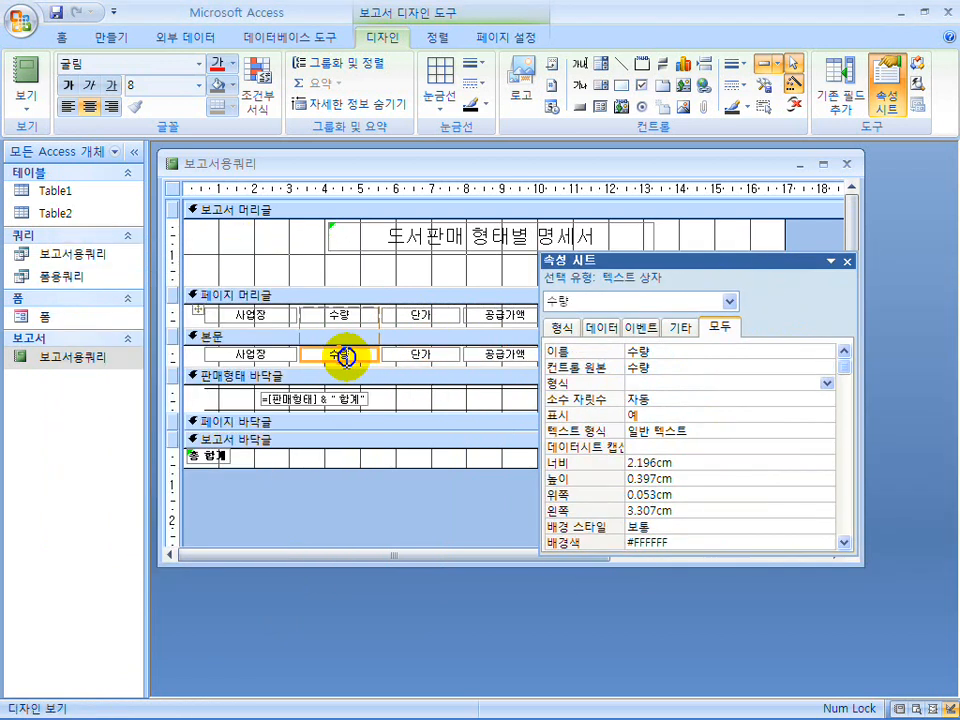
left_click(797, 380)
left_click(822, 383)
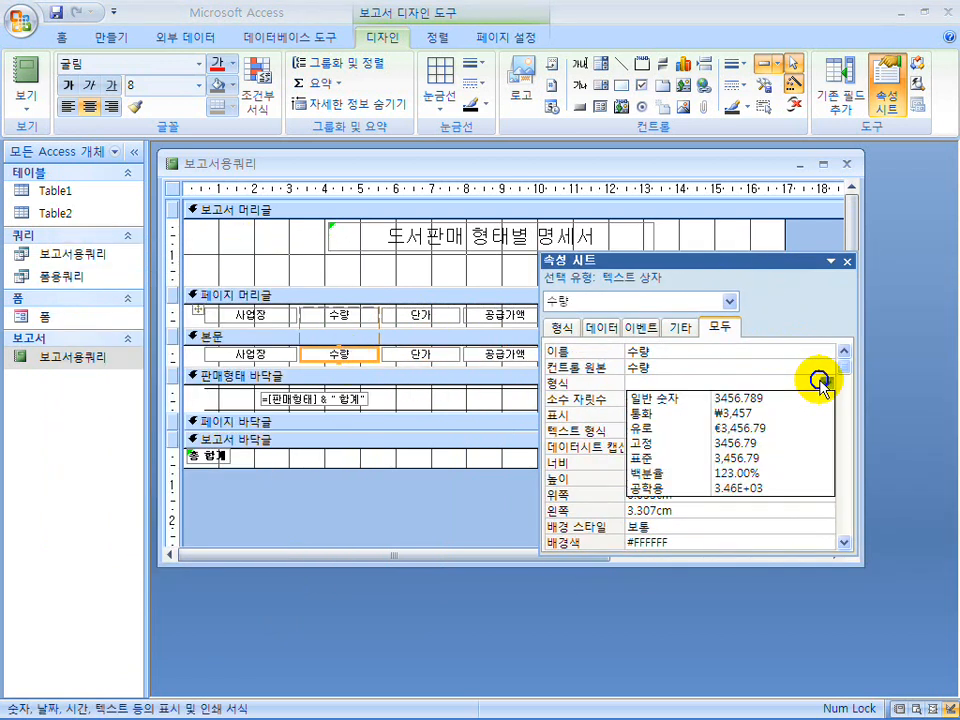
left_click(790, 457)
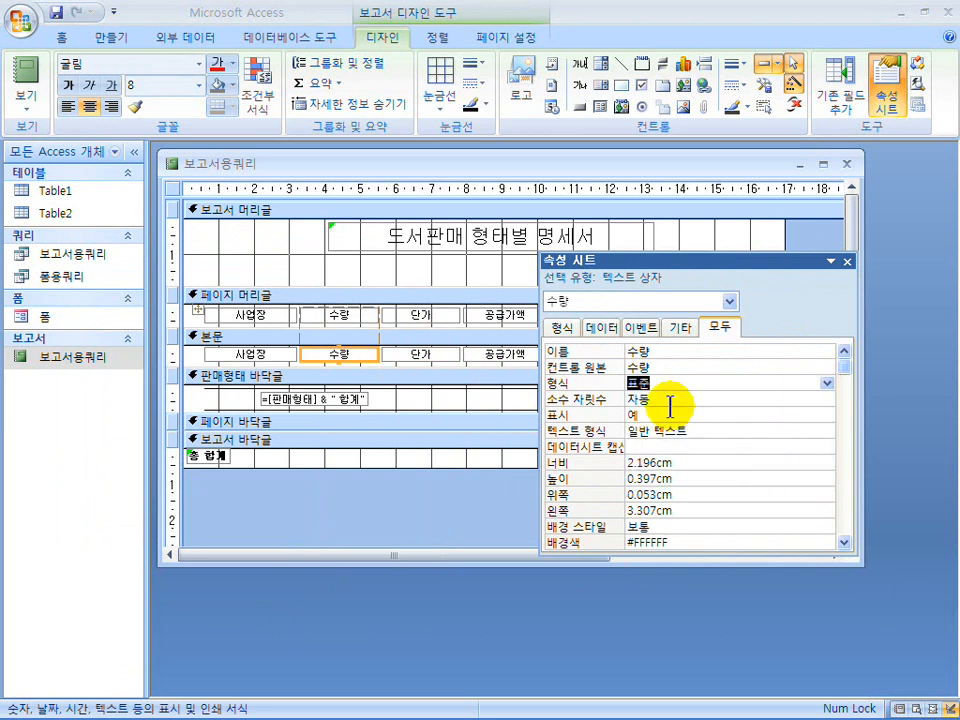
left_click(566, 399)
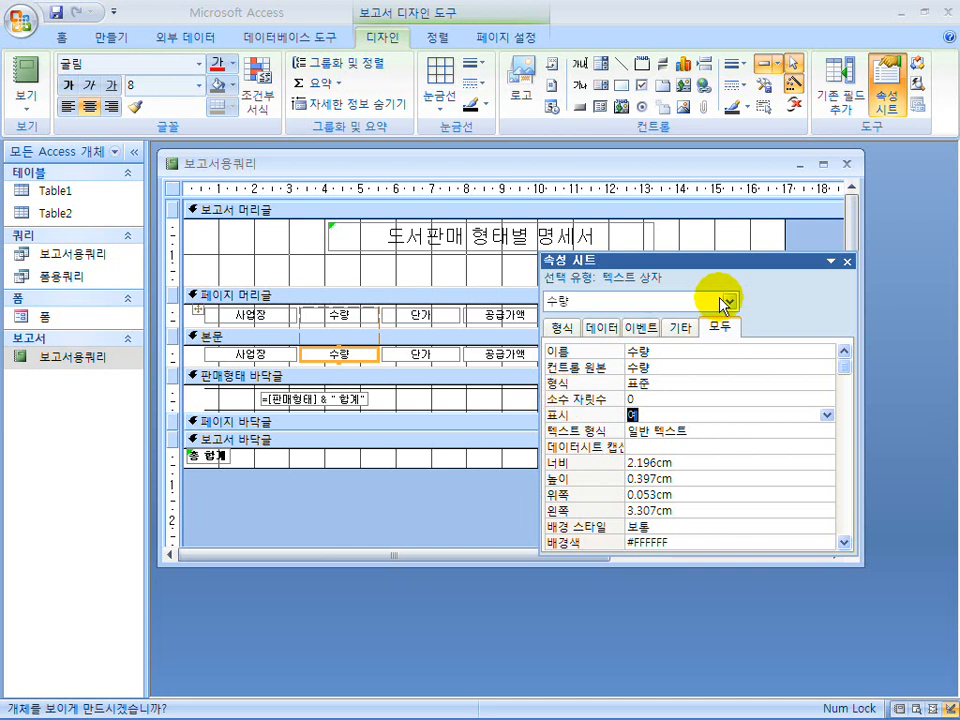
left_click_drag(714, 262, 676, 259)
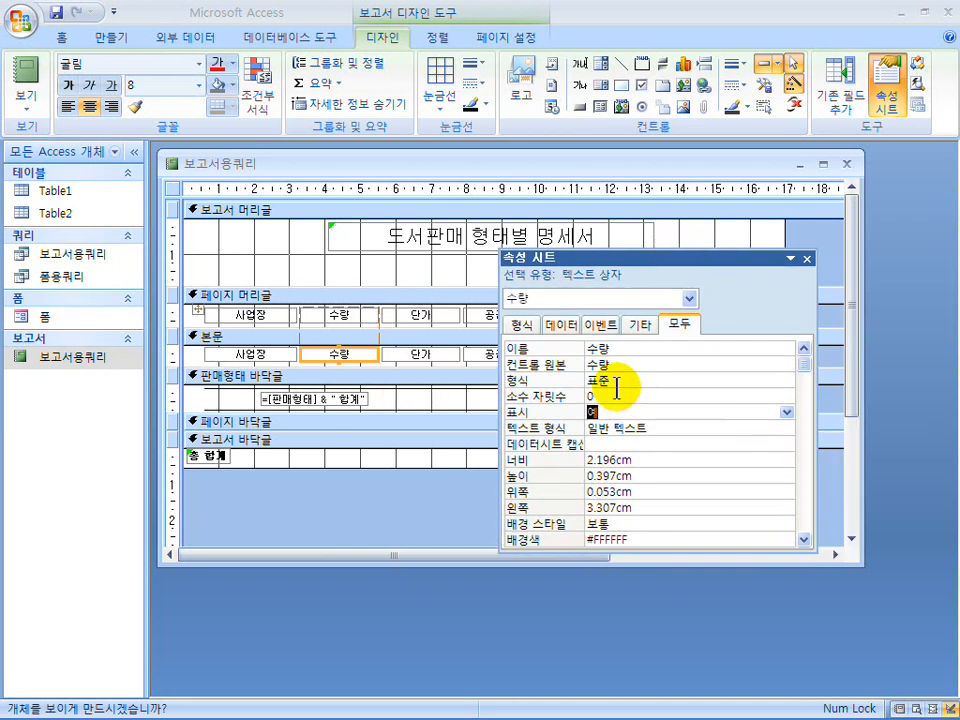
View the report through its last row and compare the headings and total row label with the exam layout.
left_click(805, 262)
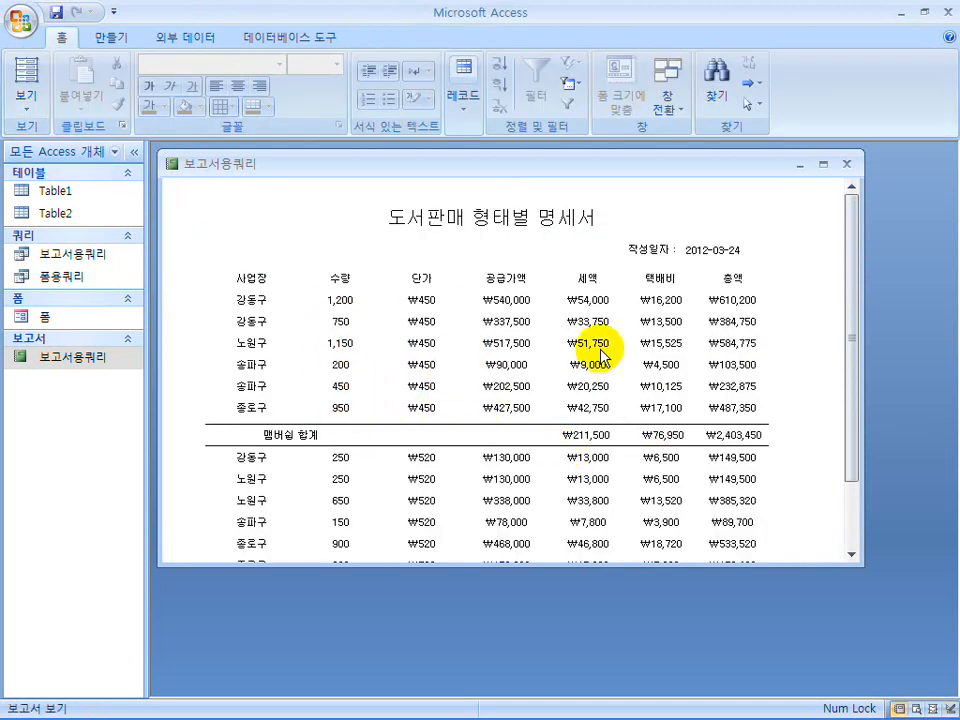
scroll(641, 393, "down", 2)
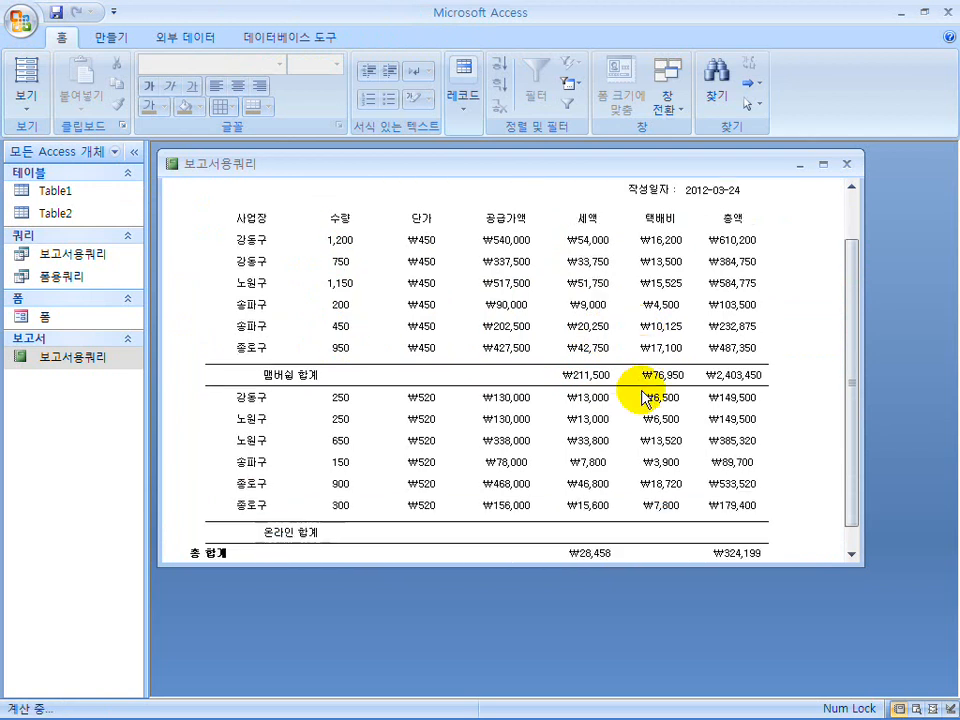
scroll(641, 393, "down", 1)
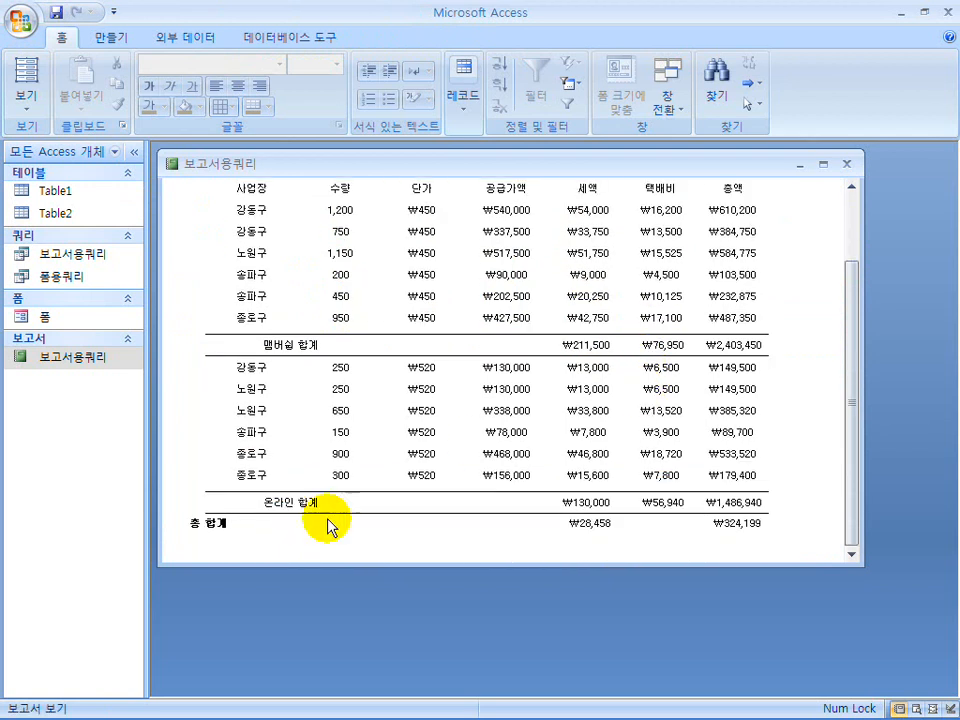
mouse_move(429, 713)
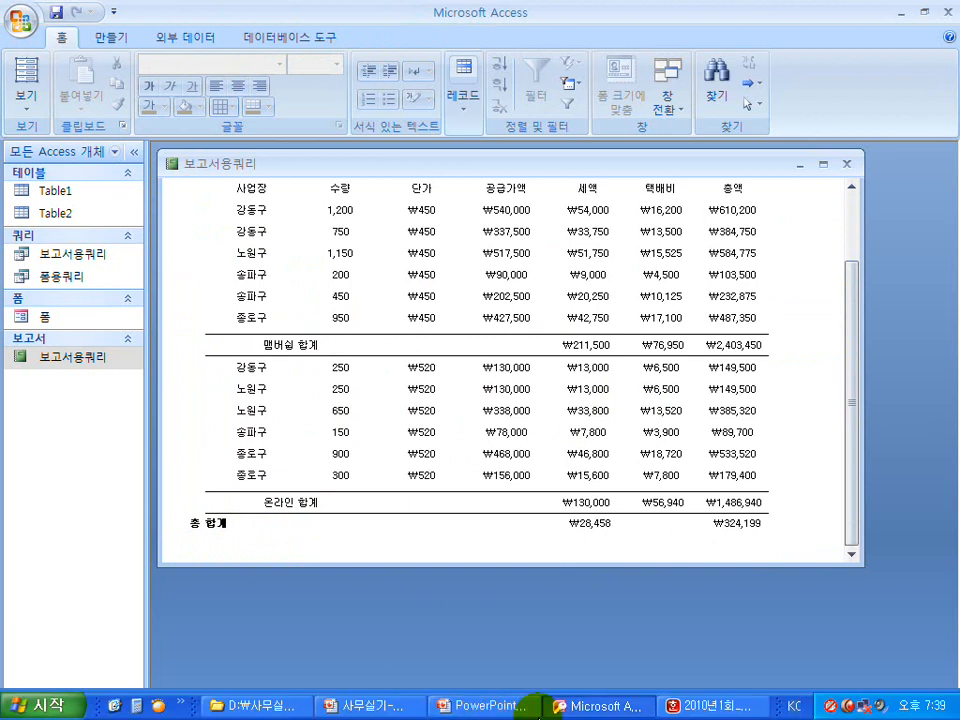
left_click(705, 714)
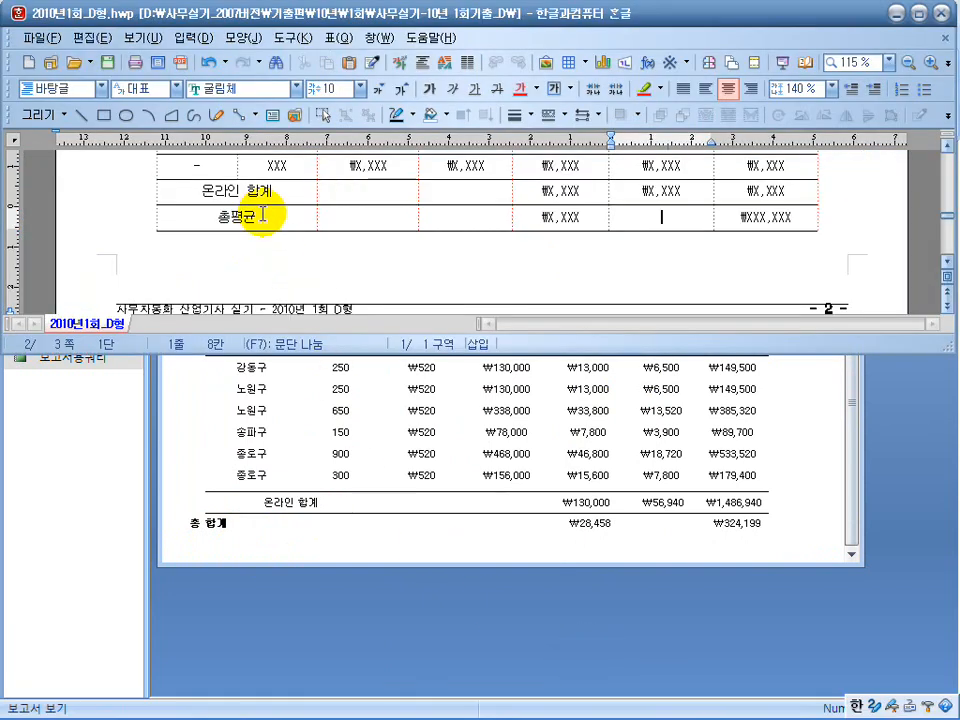
scroll(260, 210, "up", 2)
scroll(255, 206, "up", 2)
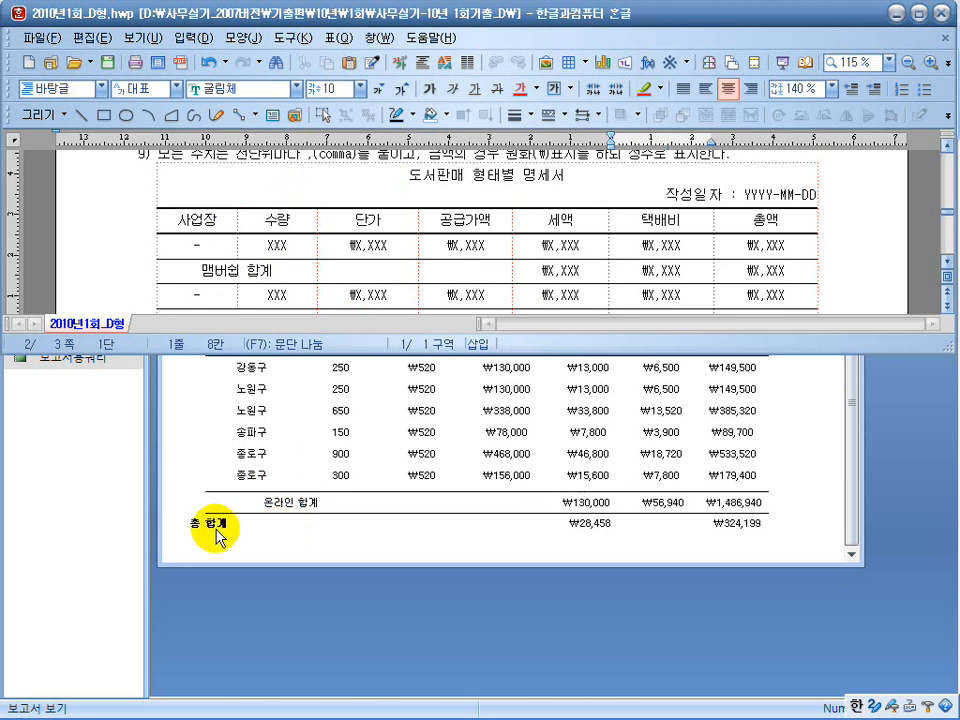
scroll(300, 300, "down", 3)
left_click(300, 500)
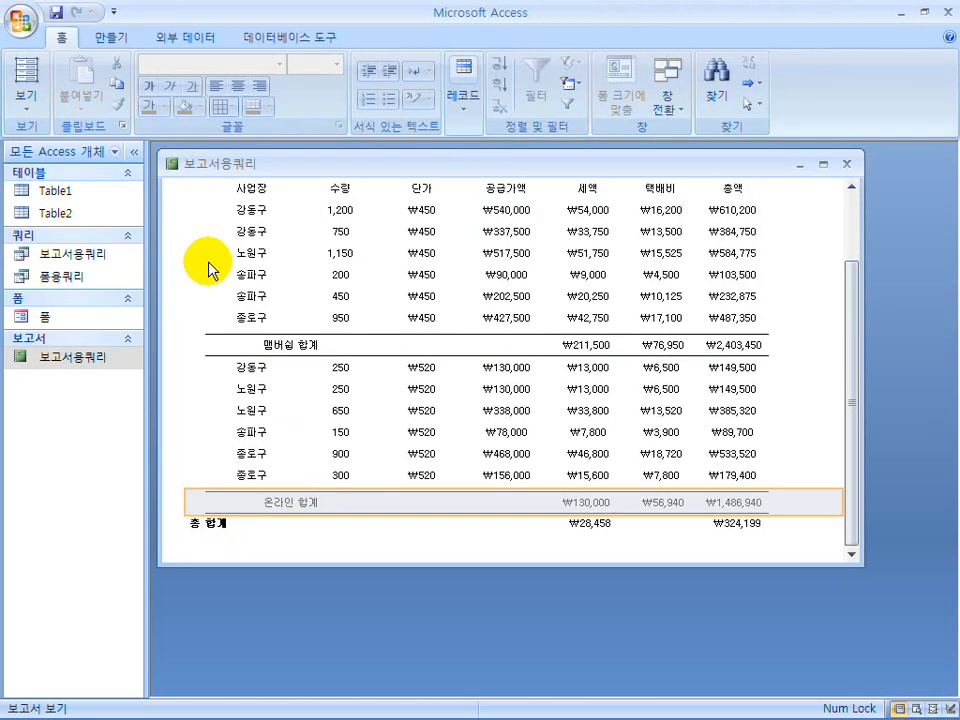
Return to the report design, move the 총 합계 label beneath the subtotal label, and change its text to 총평균.
left_click(26, 103)
left_click(75, 261)
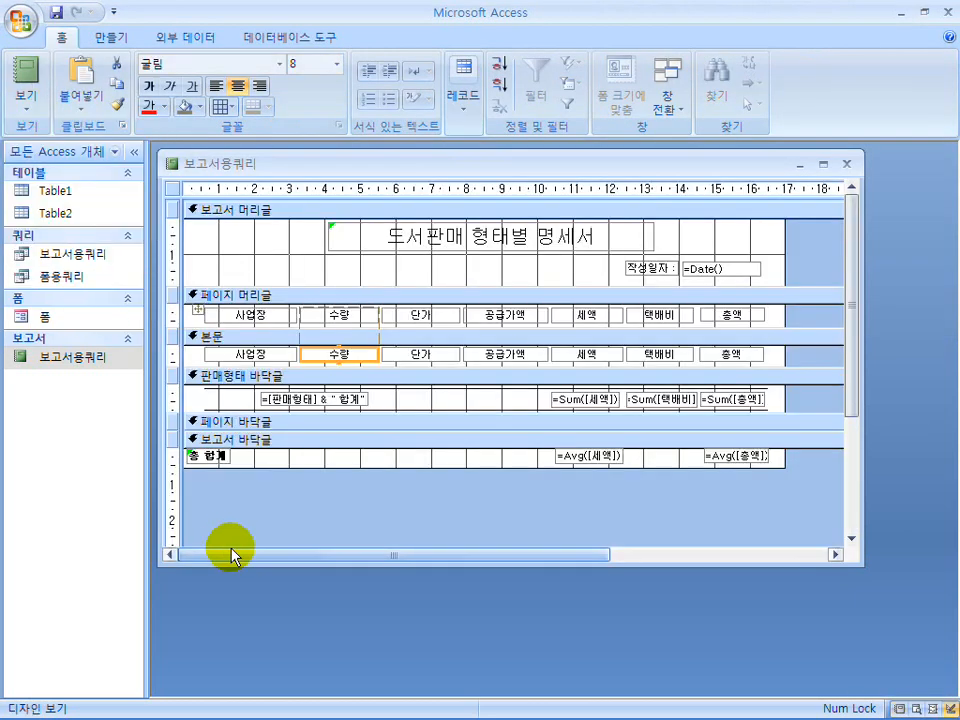
left_click_drag(213, 457, 318, 461)
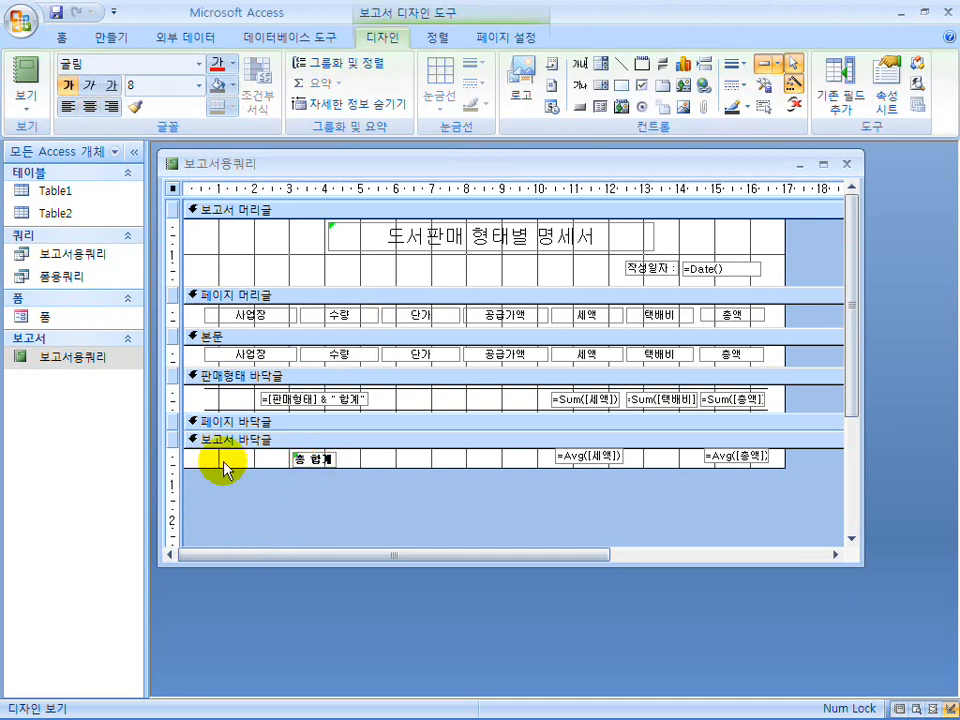
left_click(228, 470)
left_click(312, 461)
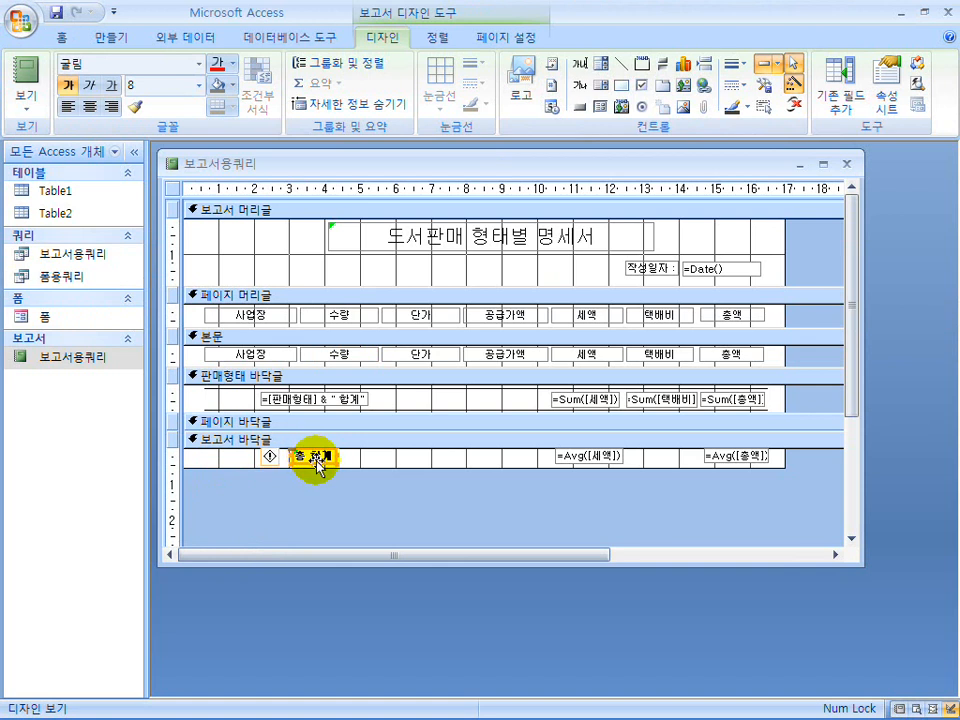
left_click(380, 462)
Enlarge the 페이지 머리글 section and move all its column heading labels down to leave space above them.
left_click_drag(400, 327, 400, 359)
left_click_drag(763, 336, 207, 315)
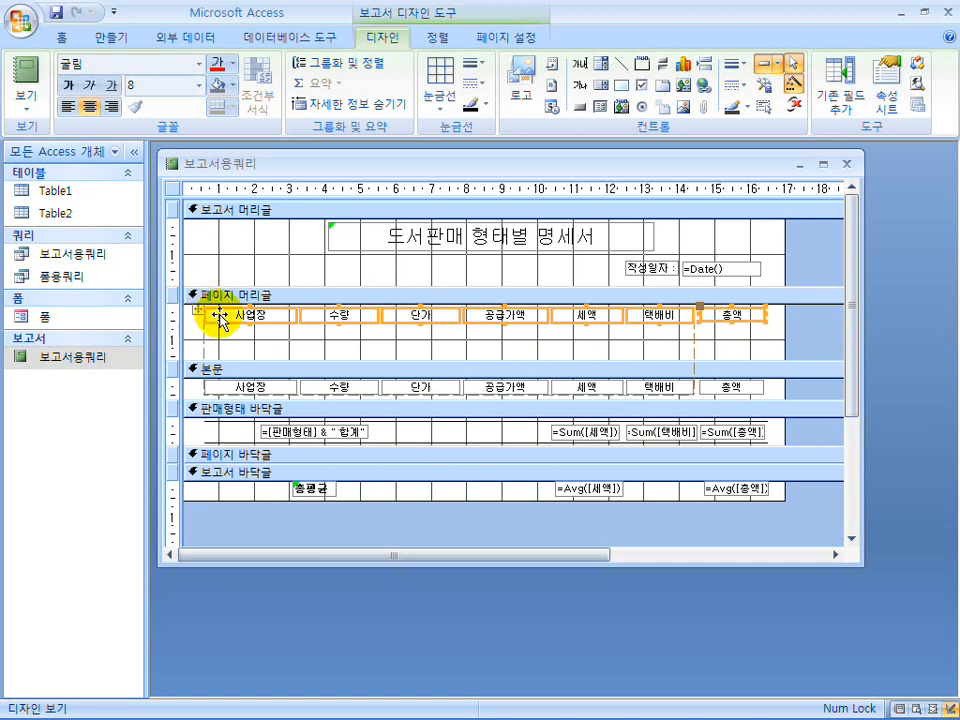
left_click_drag(266, 321, 270, 343)
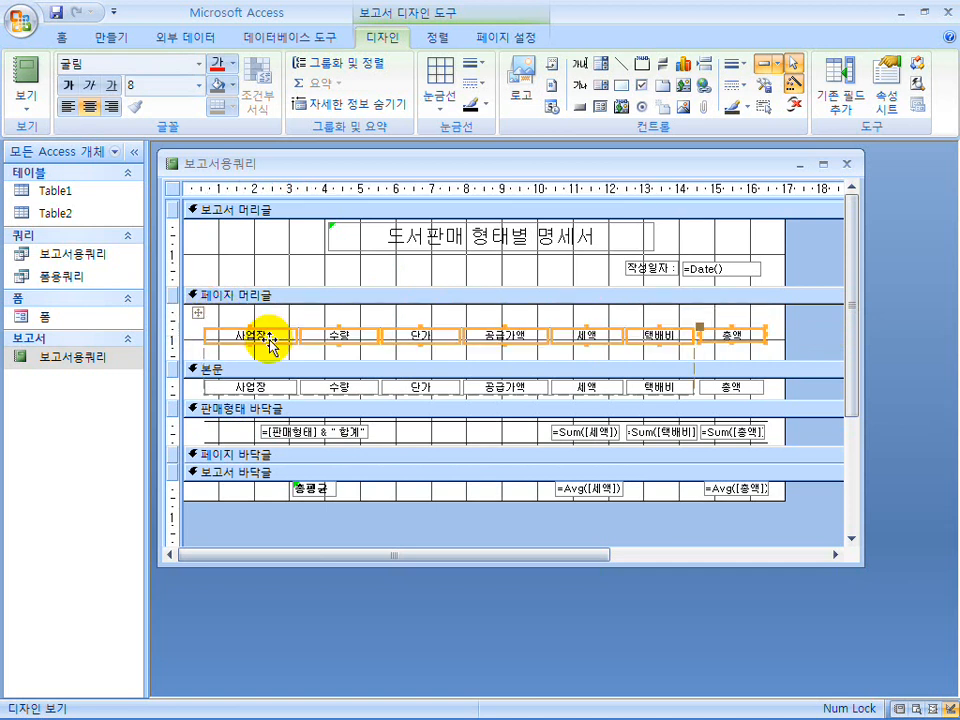
left_click(317, 296)
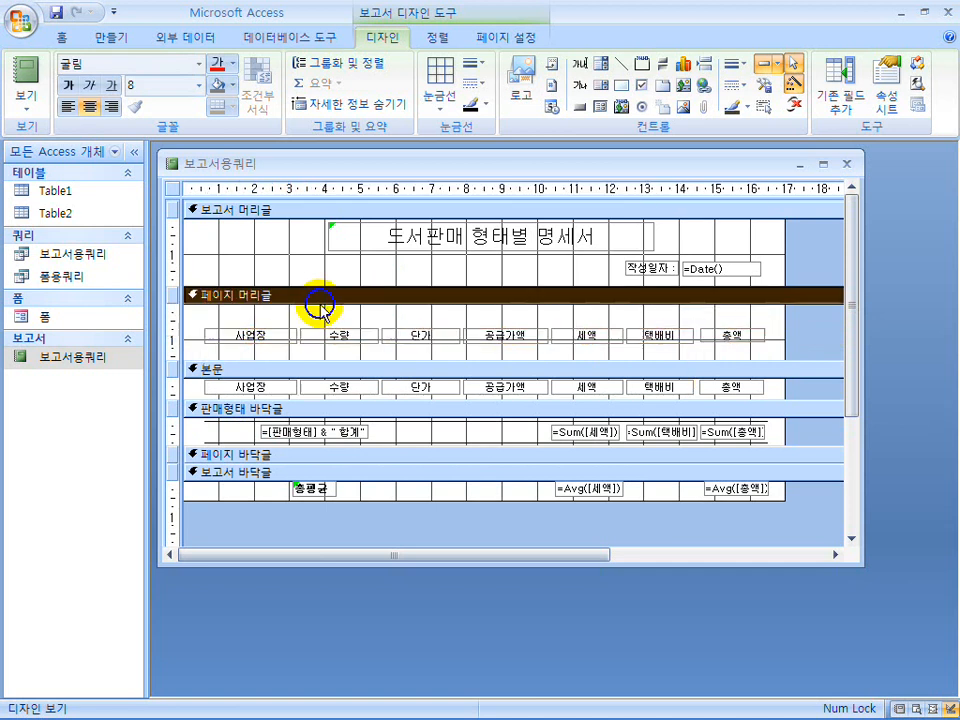
Copy the 판매형태 바닥글 separator line into 페이지 머리글 twice, placing one line above and one beneath the column heading labels.
left_click(493, 408)
left_click(560, 421)
key("ctrl+x")
left_click(469, 308)
key("ctrl+v")
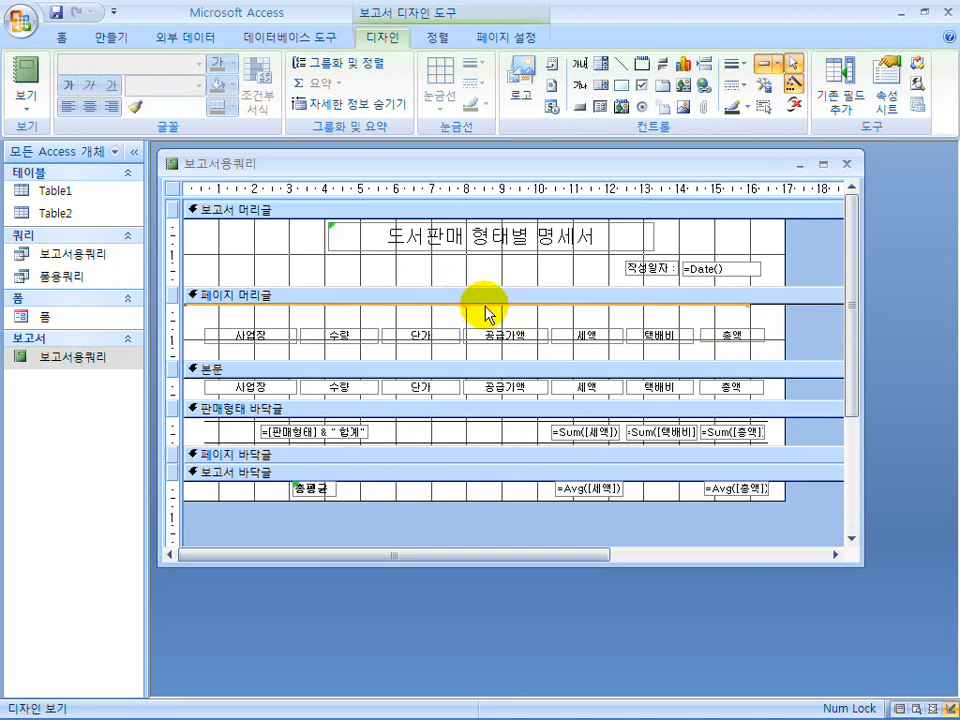
left_click(487, 305)
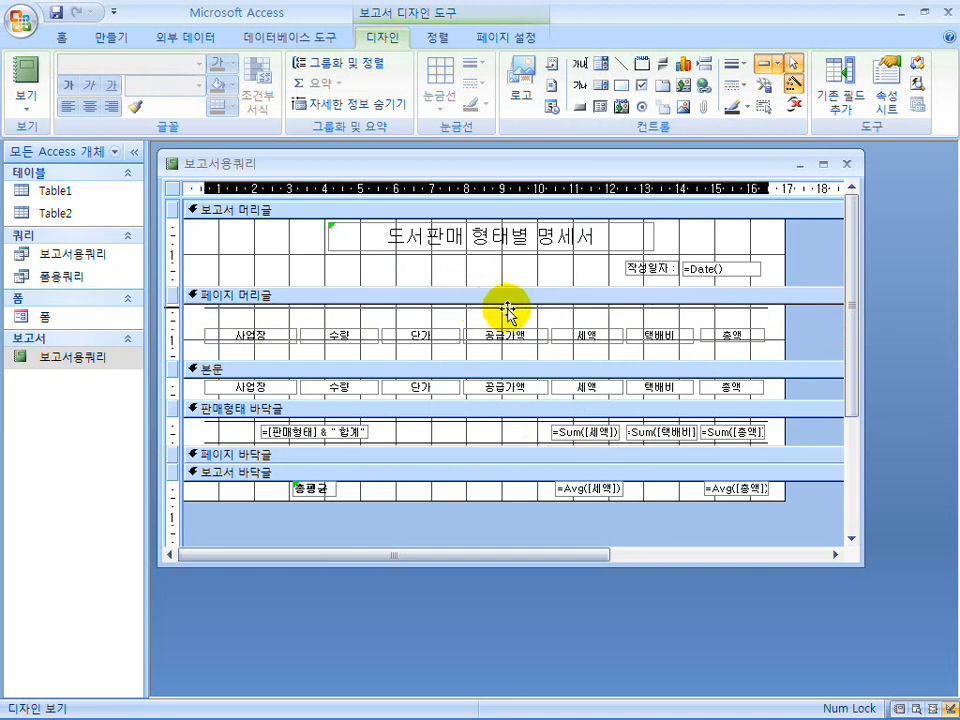
left_click_drag(507, 310, 510, 316)
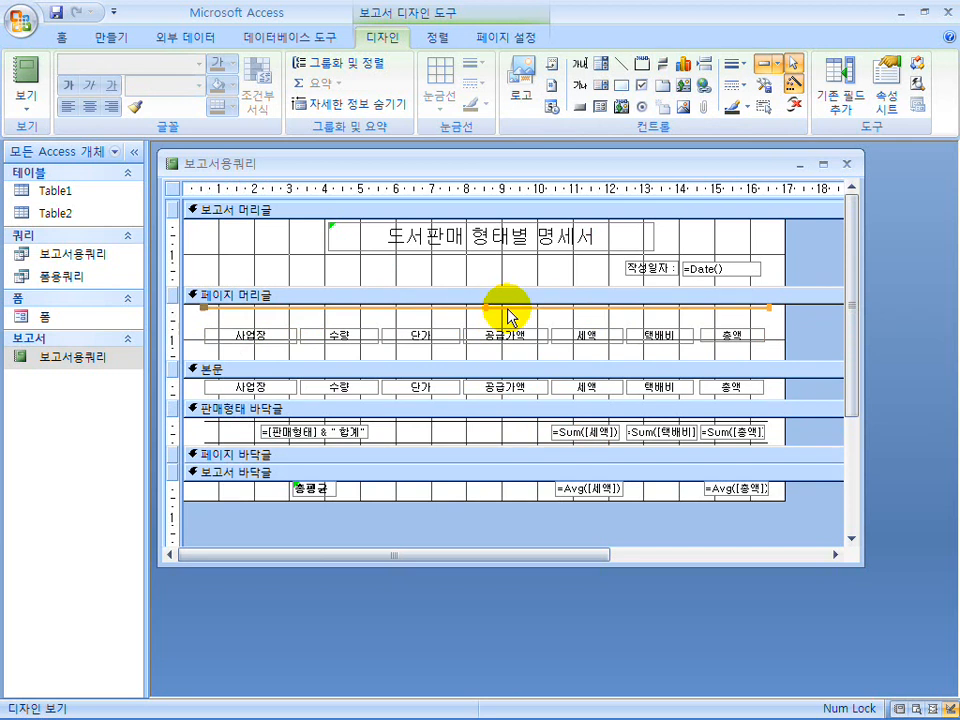
key("Down")
left_click_drag(508, 317, 508, 349)
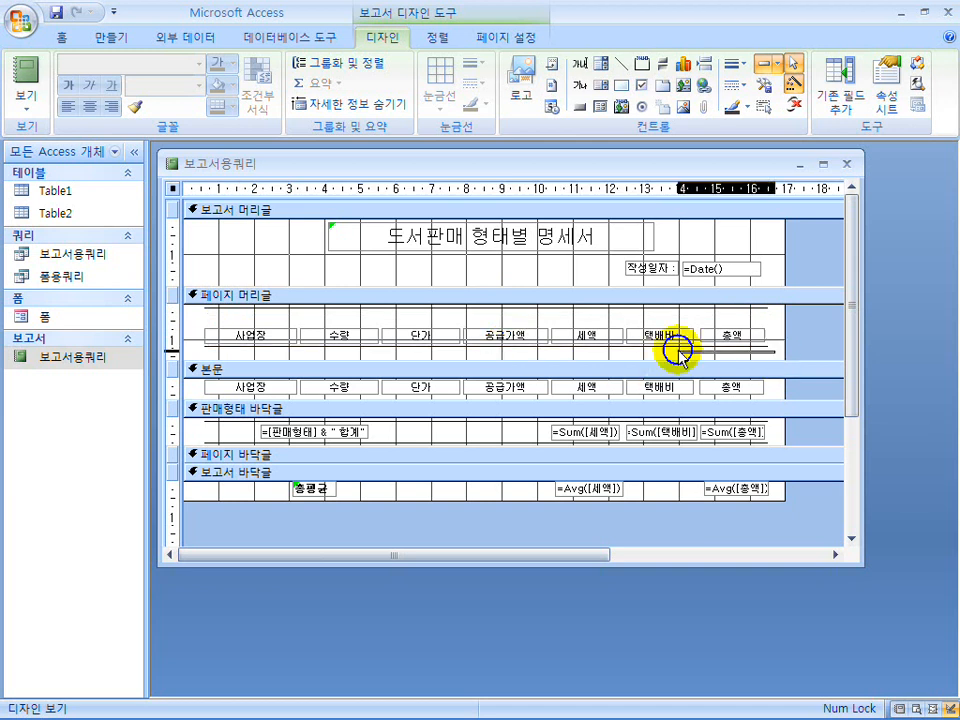
Move the column headings and lower line up close to the upper line, shrink 페이지 머리글 to fit, and view the report.
left_click(200, 330)
left_click_drag(200, 330, 414, 318)
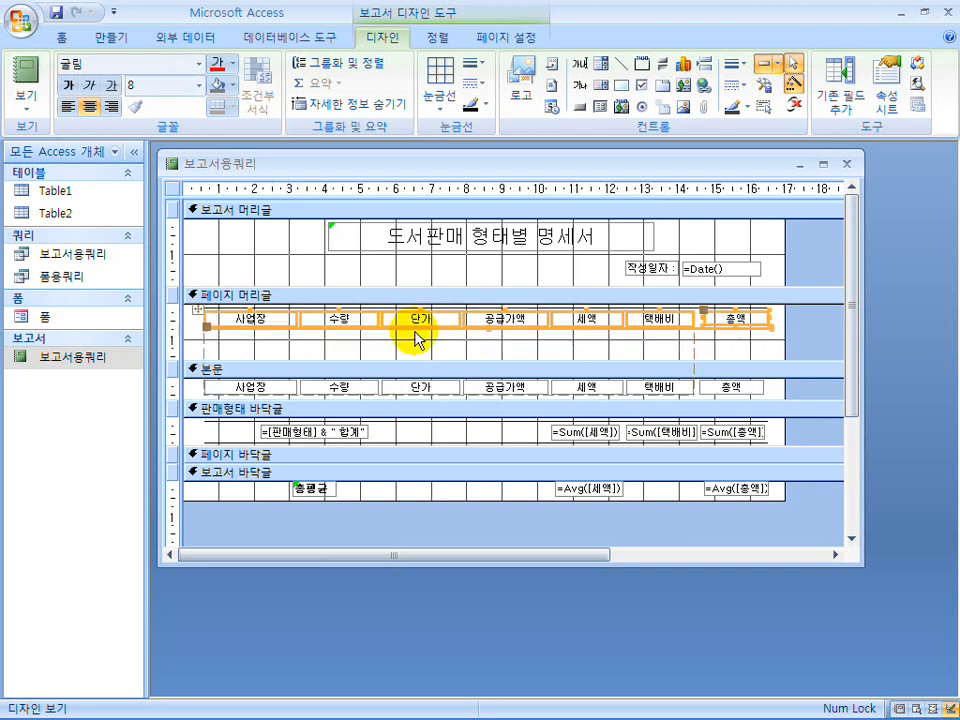
left_click_drag(421, 361, 426, 333)
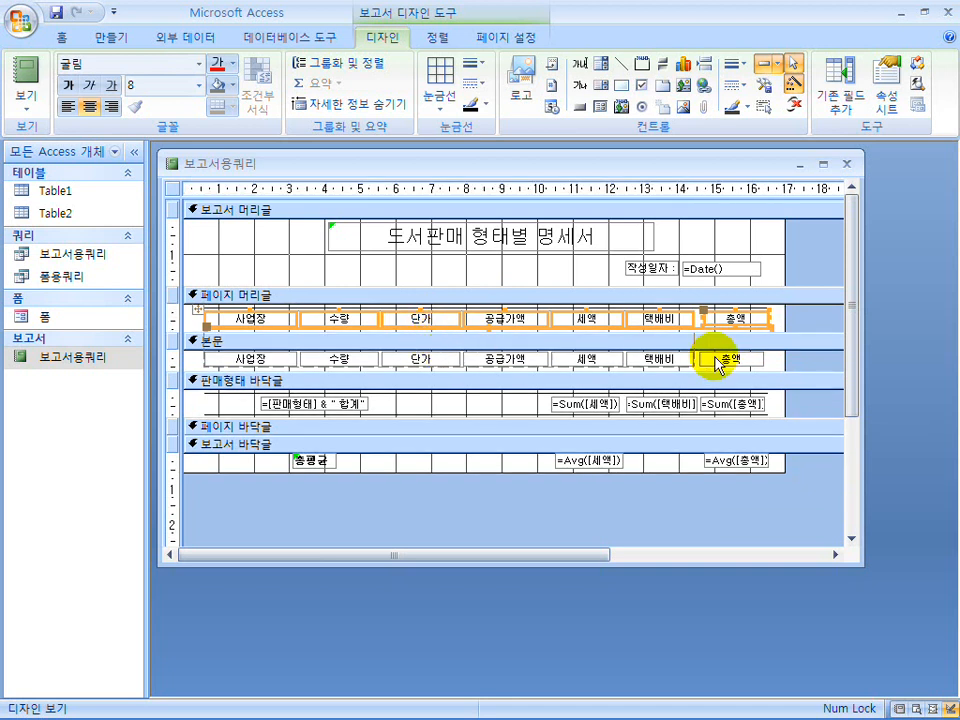
left_click(25, 80)
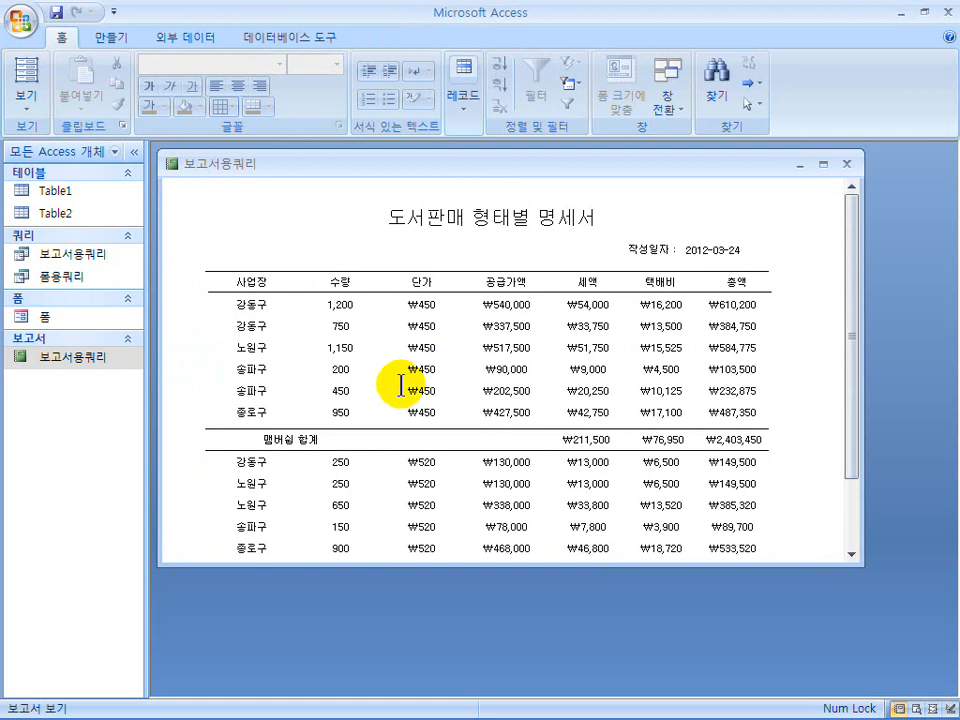
Increase the border thickness (테두리 두께) of both 페이지 머리글 lines and view the report.
left_click(31, 103)
left_click(90, 261)
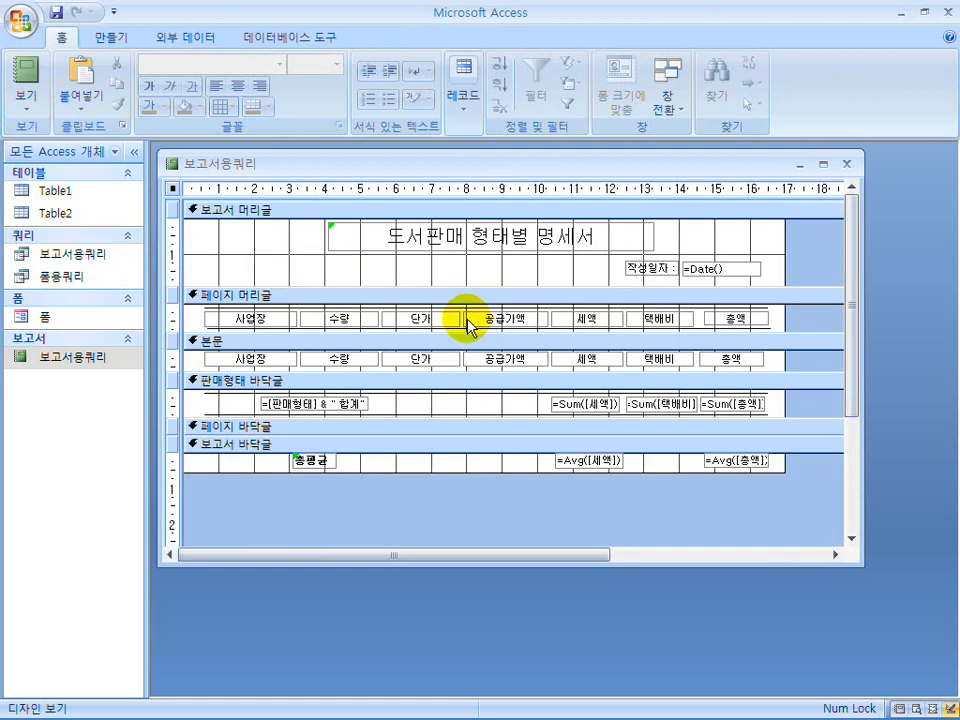
left_click(765, 322)
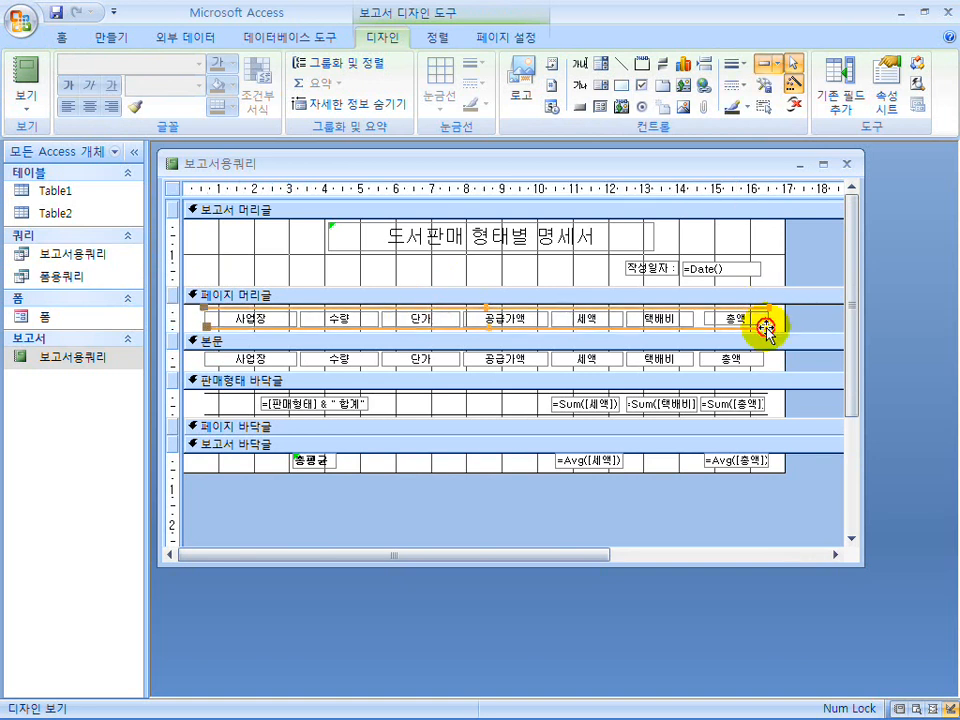
right_click(765, 325)
left_click(836, 703)
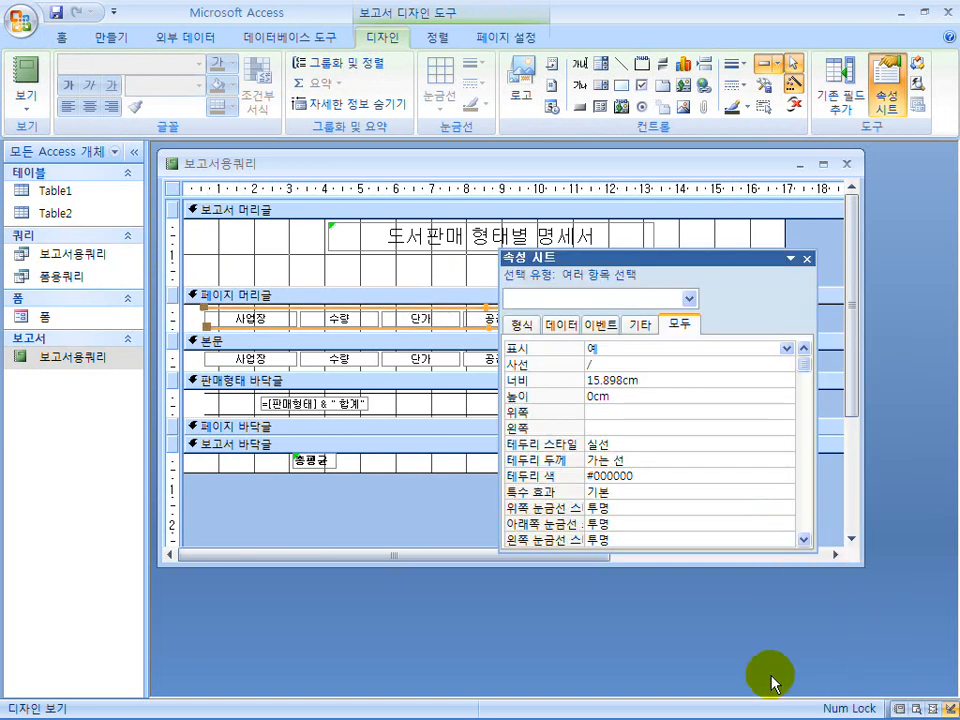
left_click(628, 459)
left_click(789, 462)
left_click(722, 506)
left_click(806, 258)
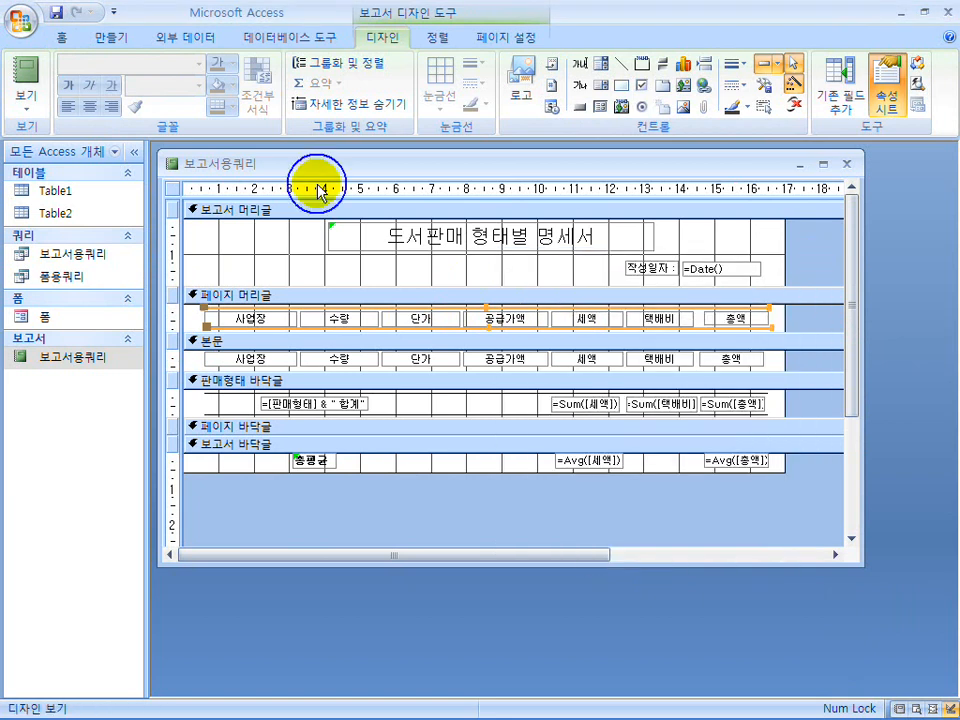
left_click(43, 81)
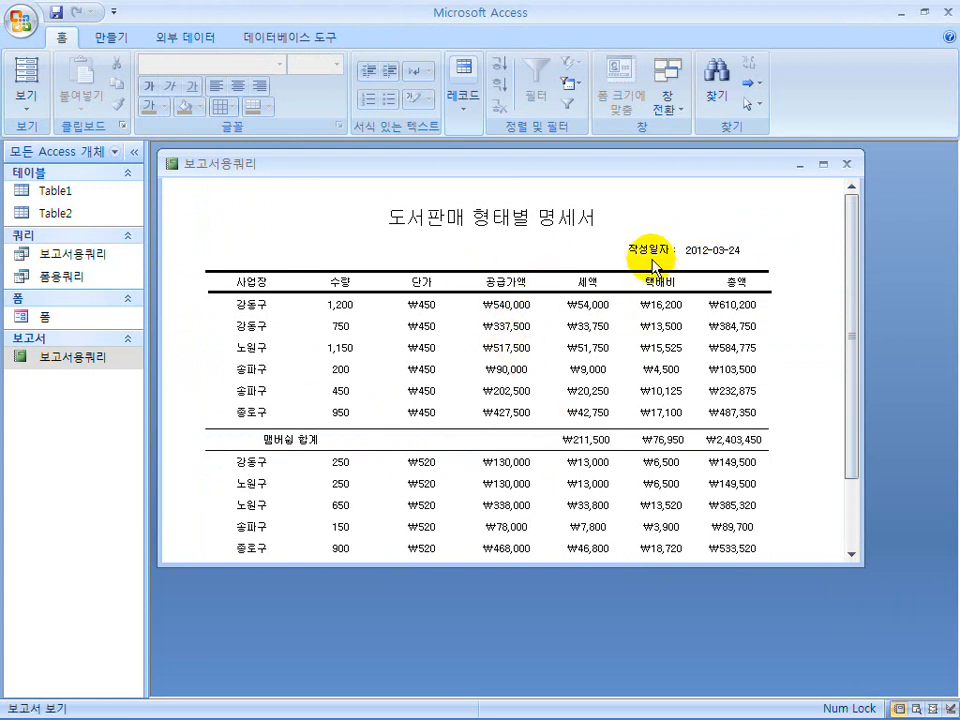
Move the 작성일자 label and its date box slightly down in 보고서 머리글 and view the report.
left_click(30, 100)
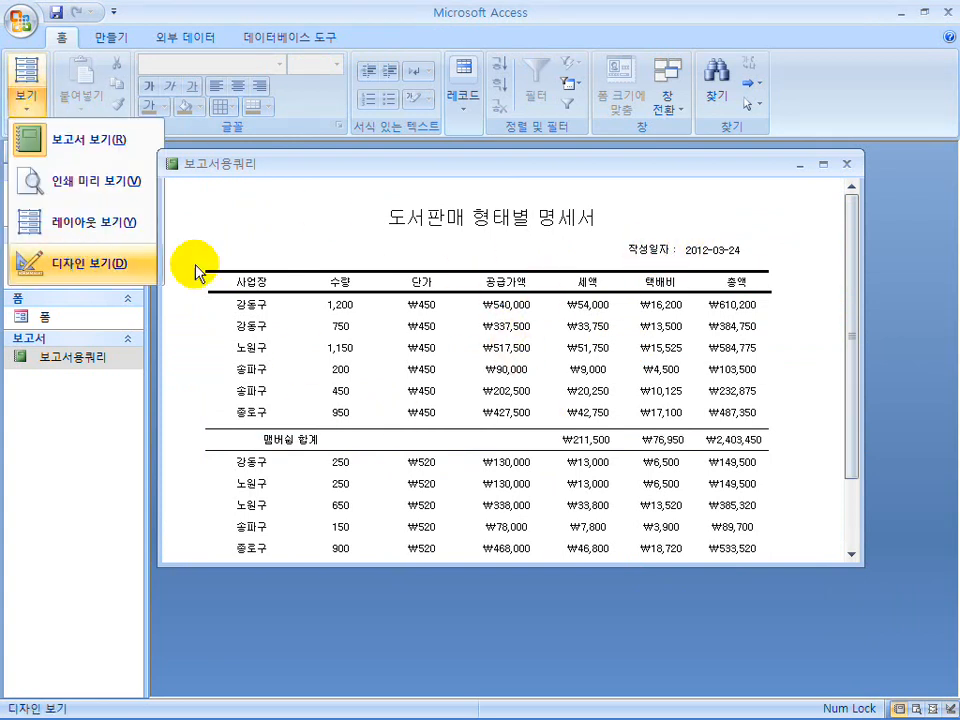
left_click(80, 264)
left_click_drag(645, 258, 708, 282)
left_click(744, 240)
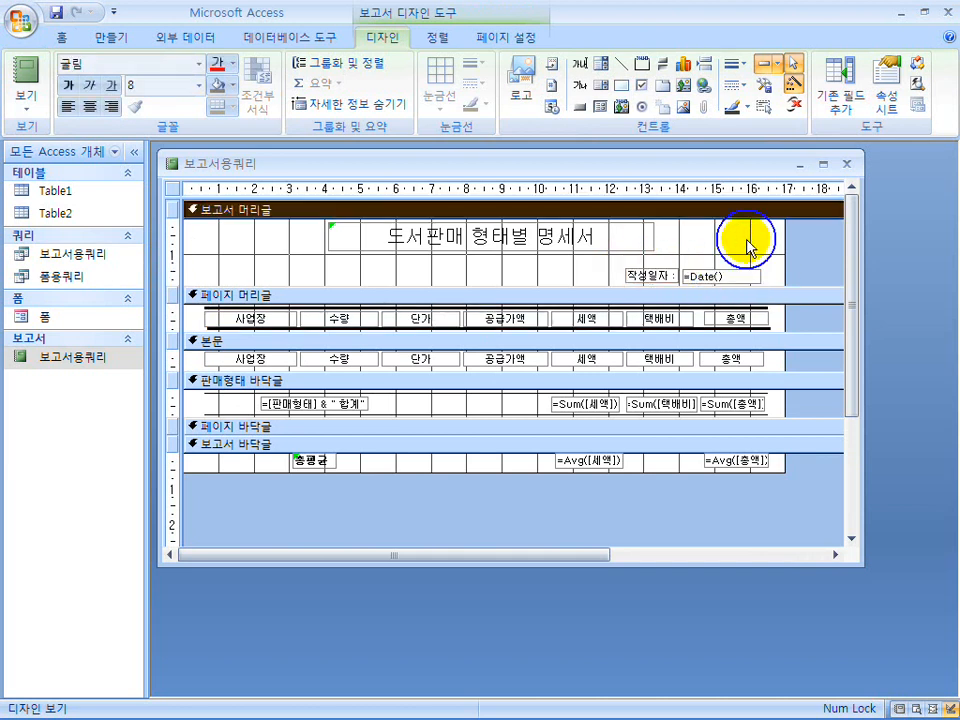
left_click(24, 78)
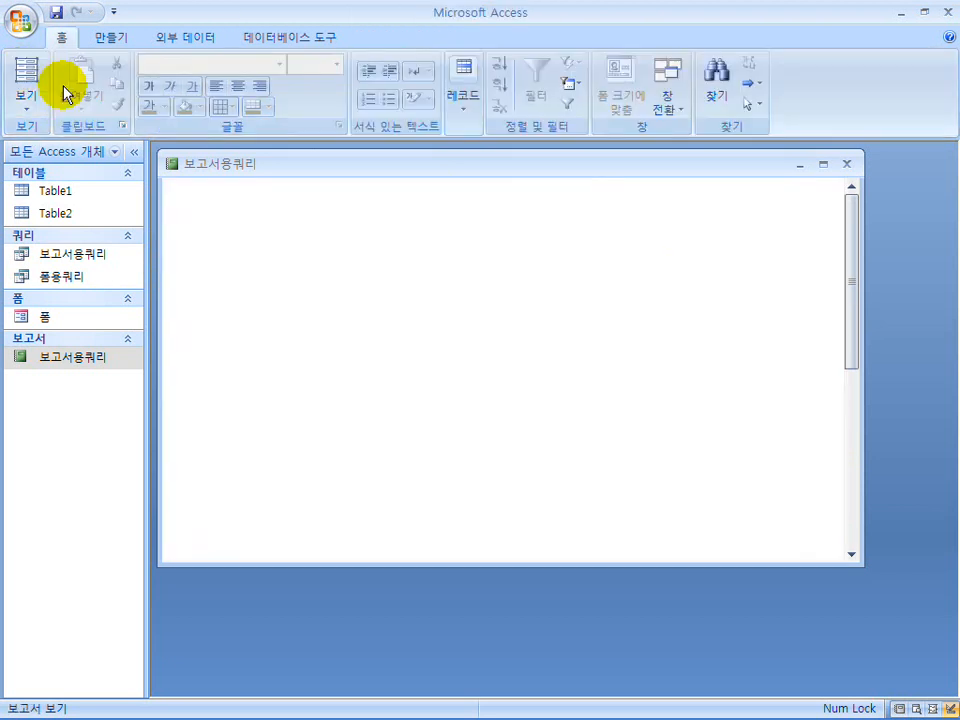
Preview the report for printing, apply the 넓게 margins with a 60 mm top margin, and check the page down to the 총평균 row.
left_click(20, 110)
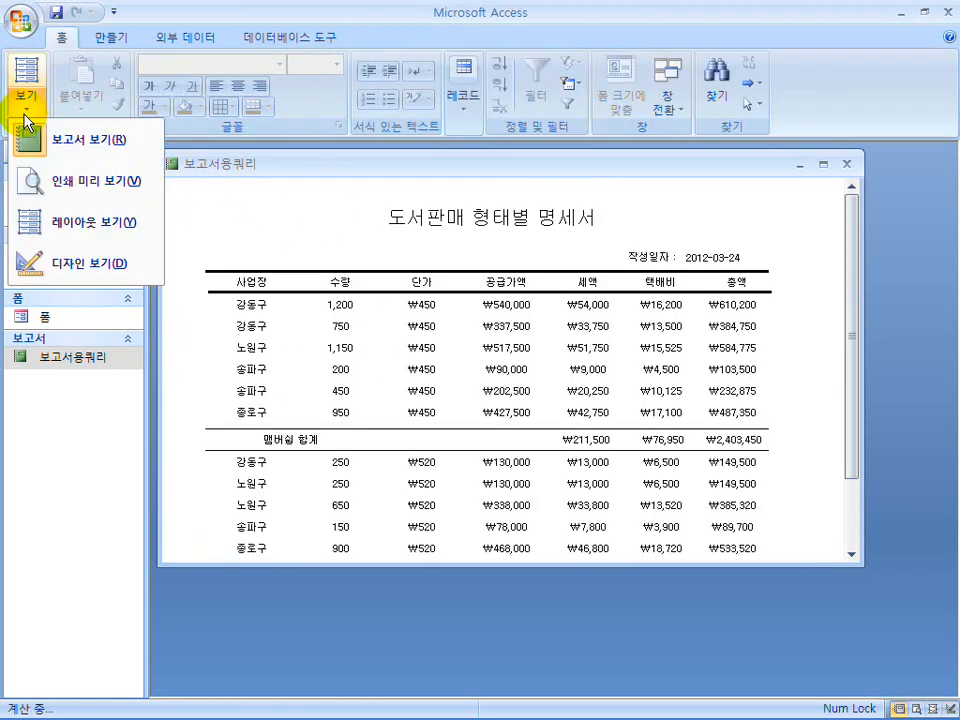
left_click(56, 196)
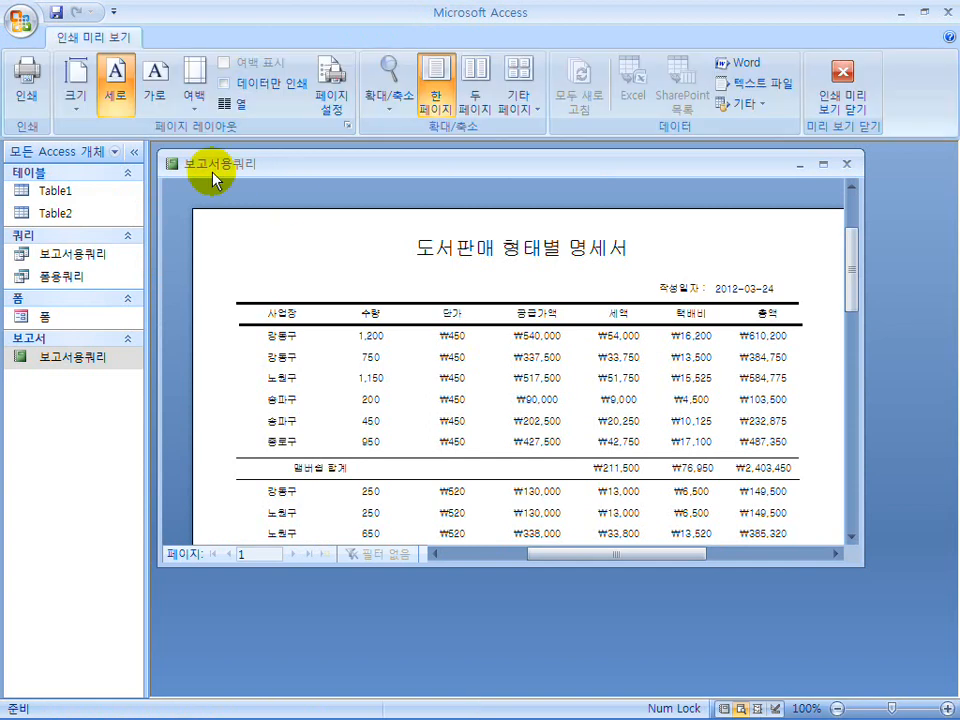
left_click(196, 108)
left_click(210, 302)
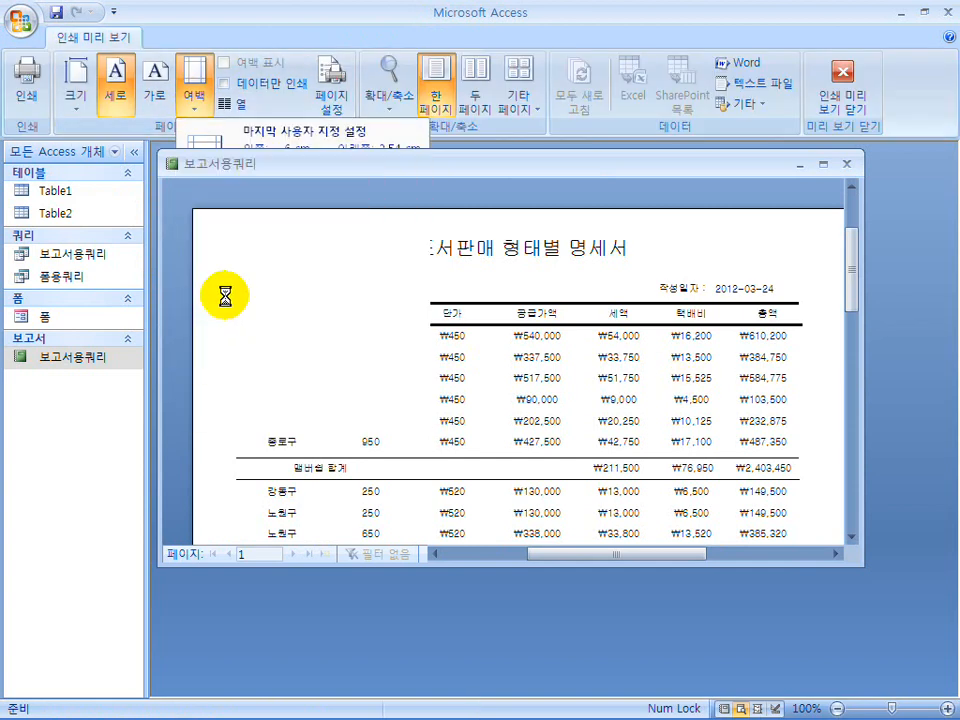
left_click(332, 100)
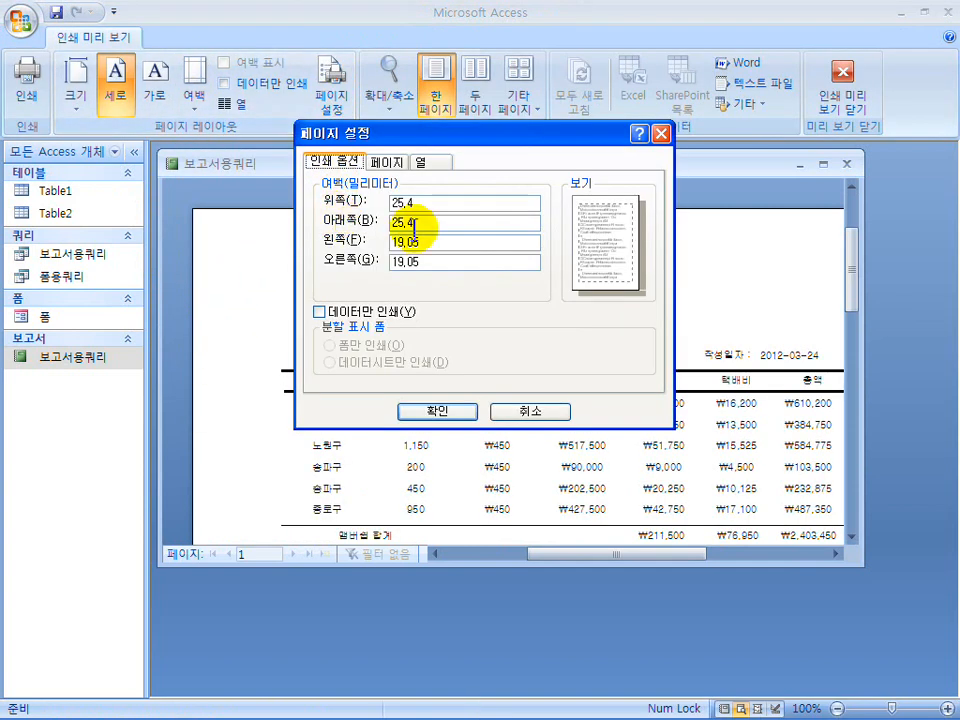
type("60")
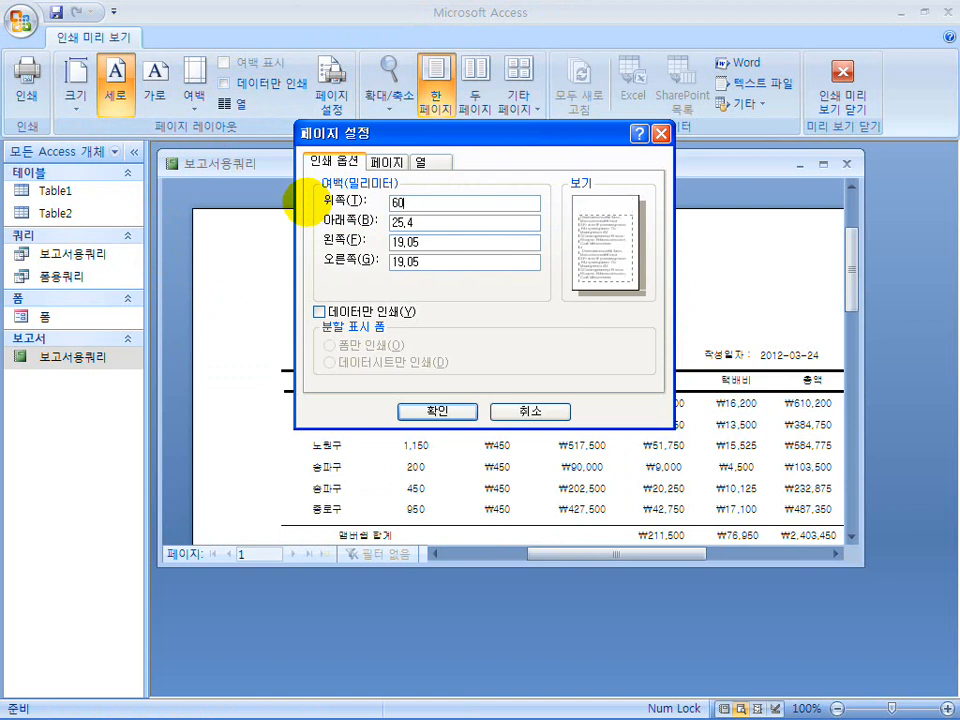
left_click(437, 412)
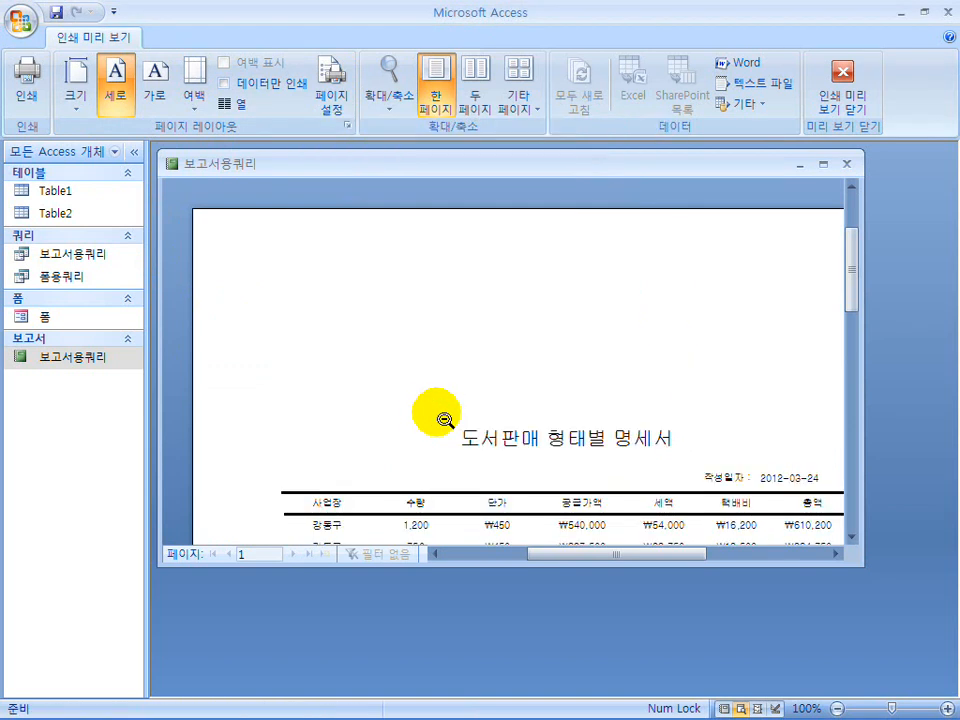
left_click_drag(853, 563, 943, 696)
left_click_drag(943, 365, 926, 435)
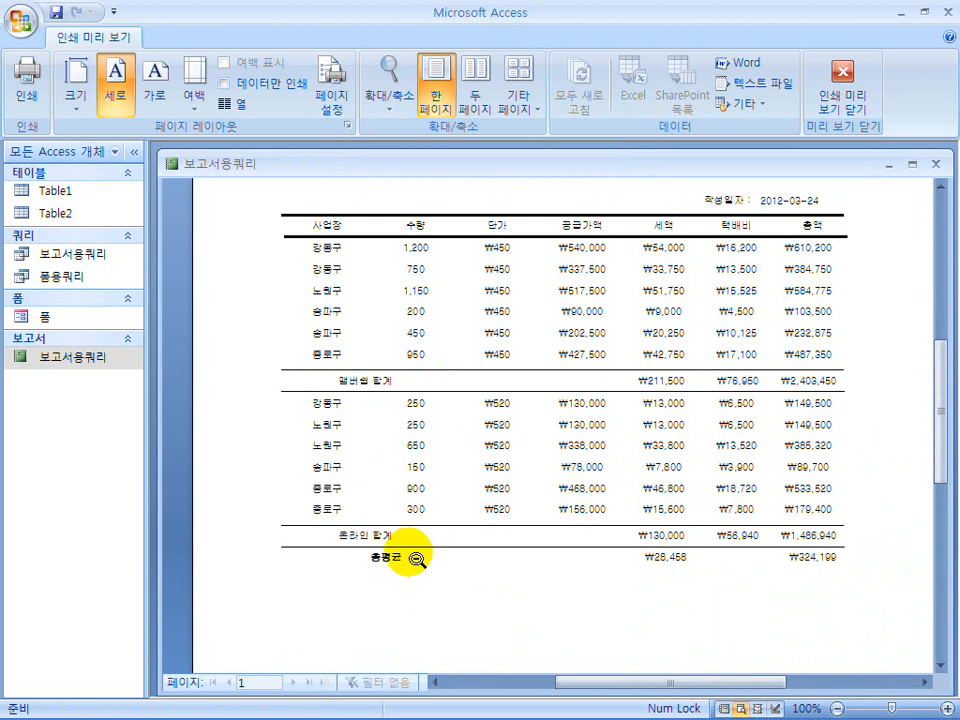
Close the 보고서용쿼리 report and reopen it in print preview.
left_click(835, 88)
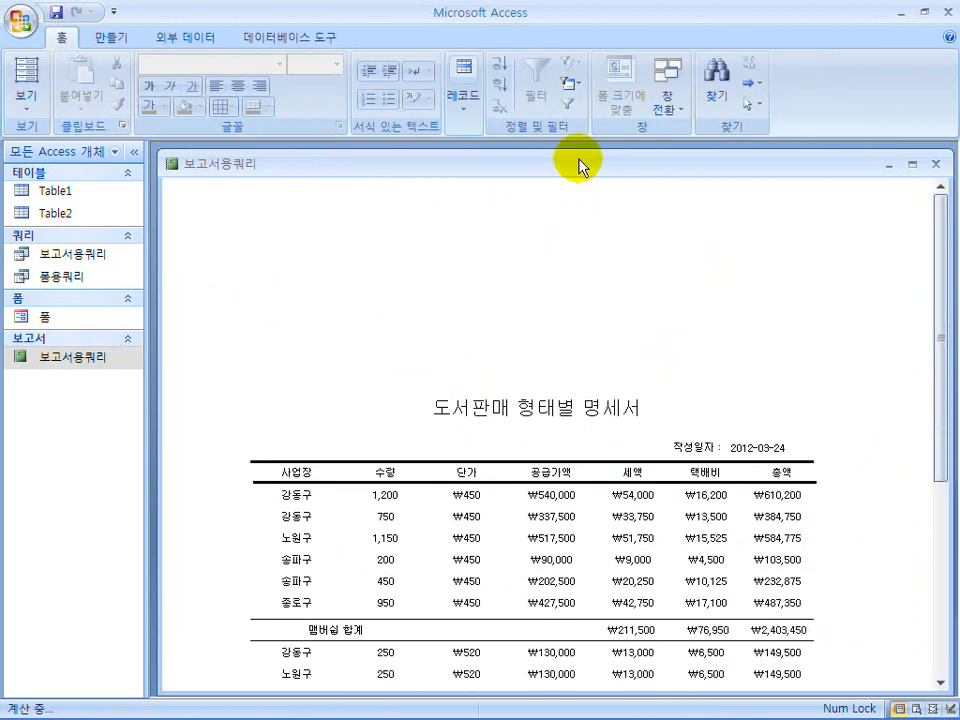
left_click(935, 164)
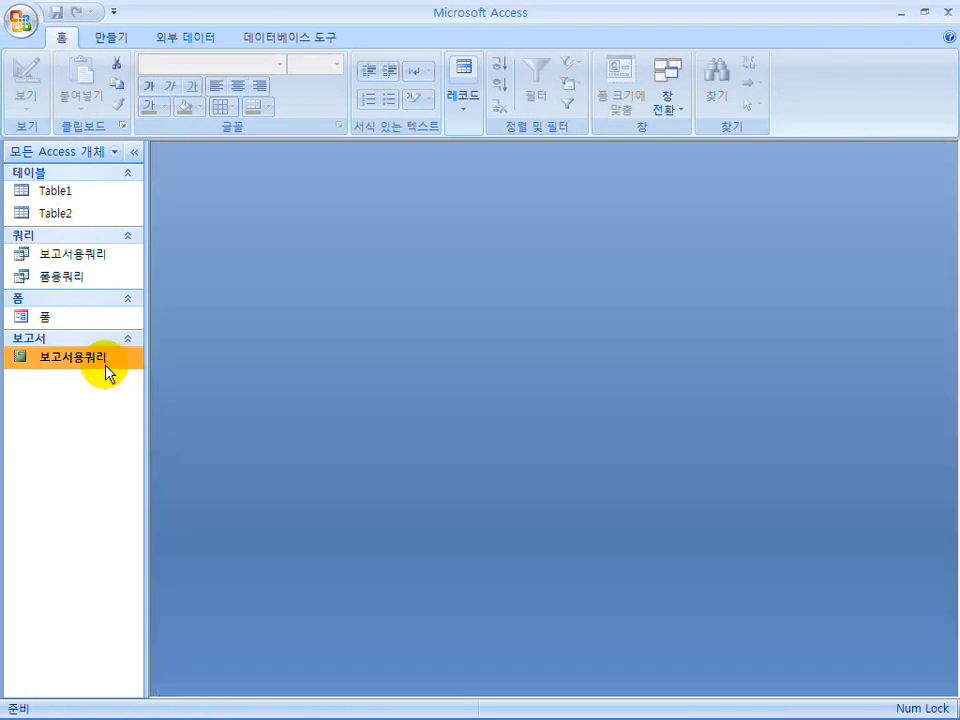
right_click(86, 365)
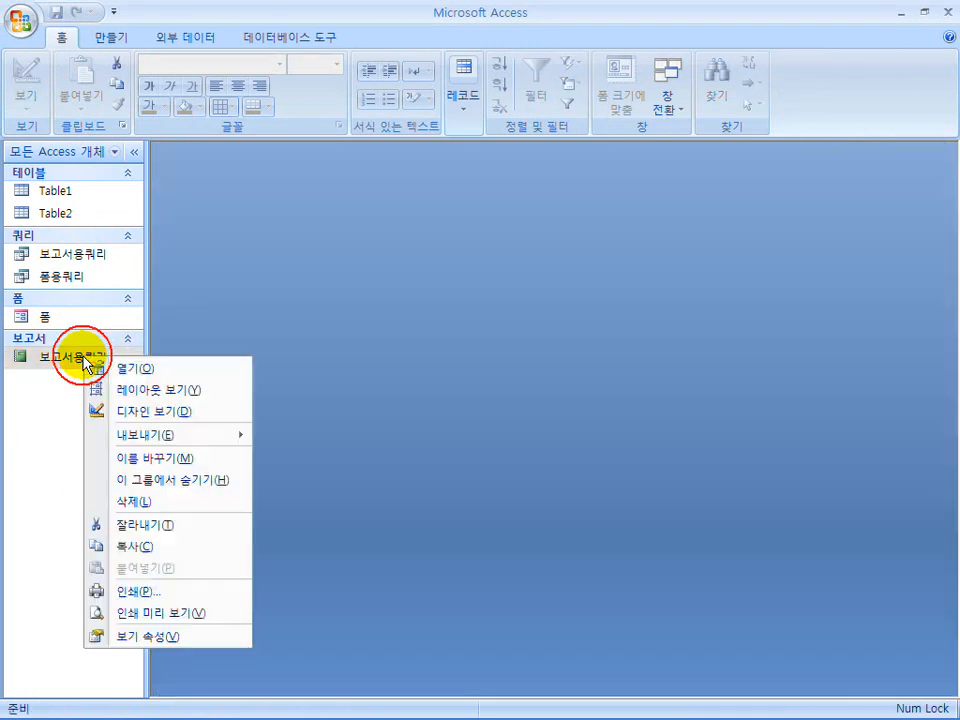
left_click(140, 369)
left_click(26, 105)
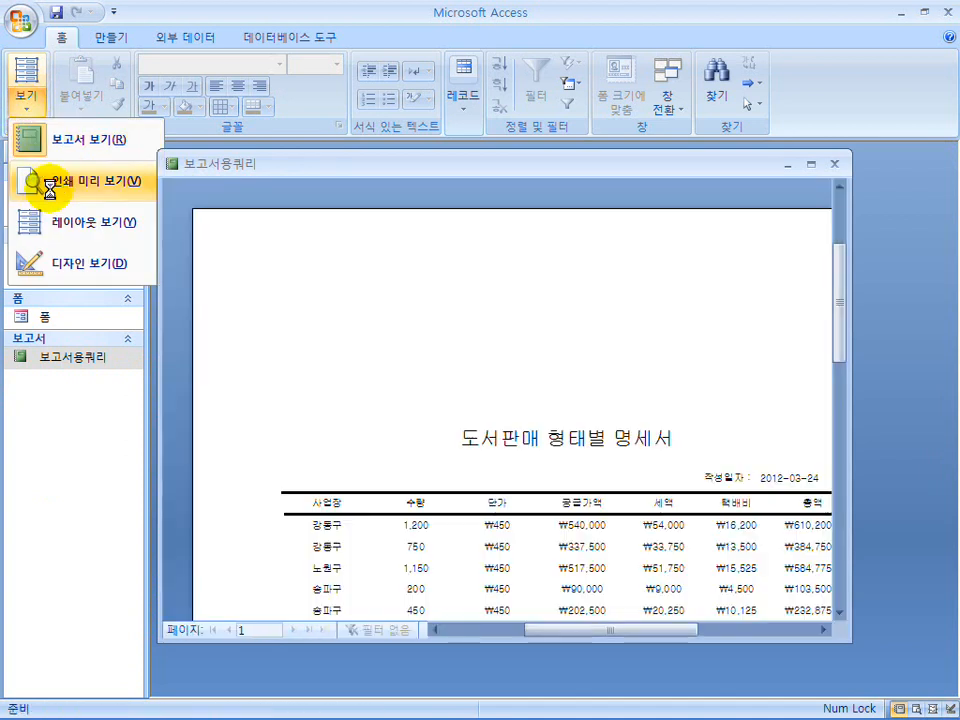
left_click(50, 184)
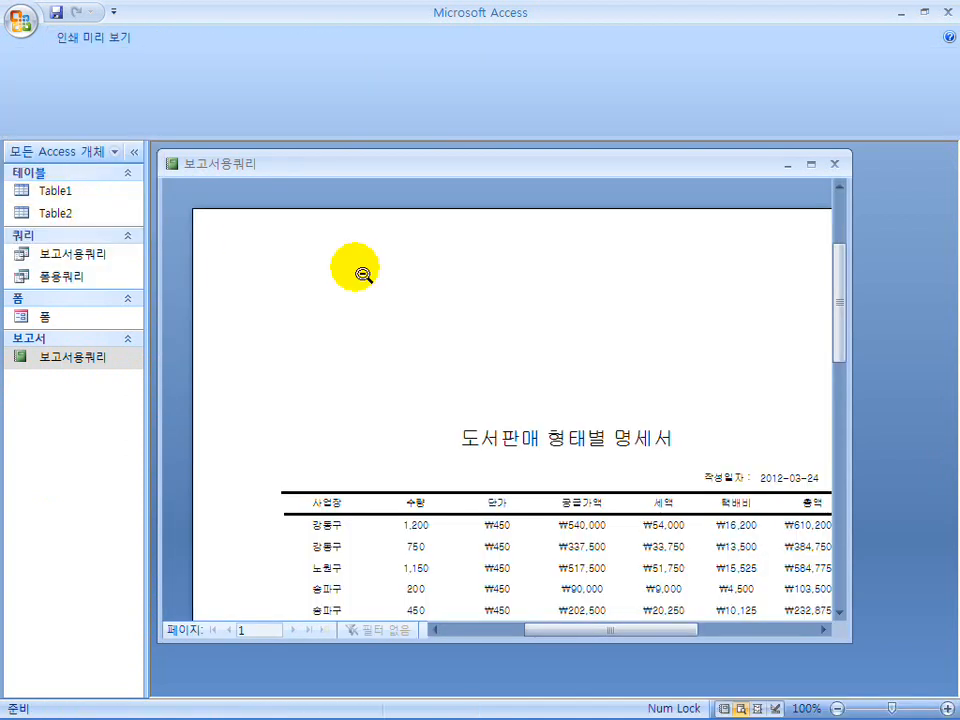
Reapply the 넓게 margins in the reopened report, set the top margin to 60 mm, and widen the report window.
left_click(196, 104)
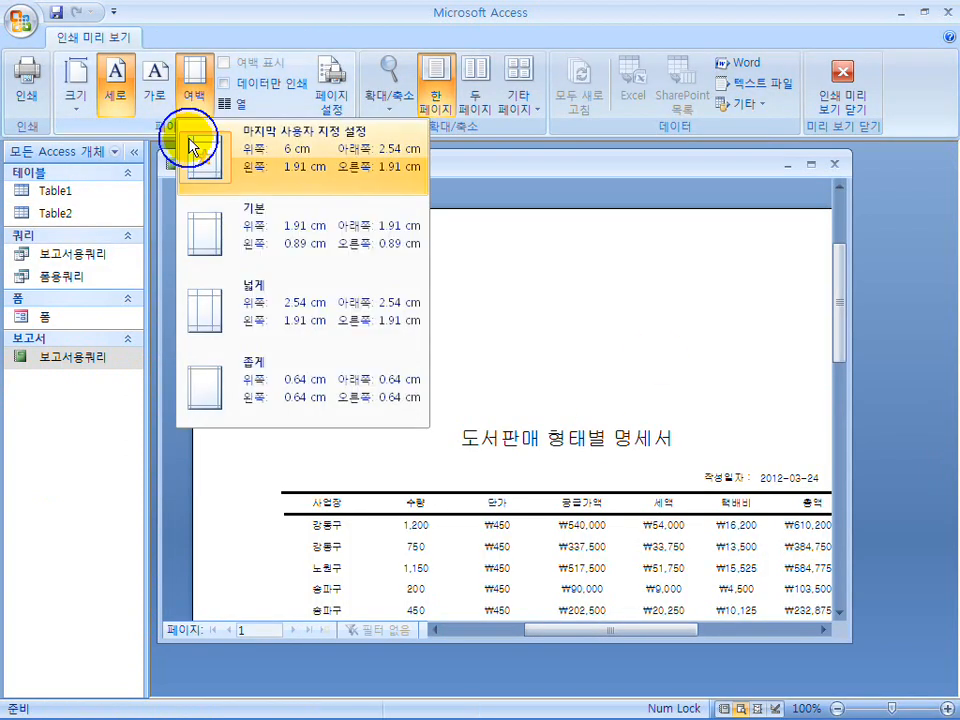
left_click(208, 308)
left_click(333, 118)
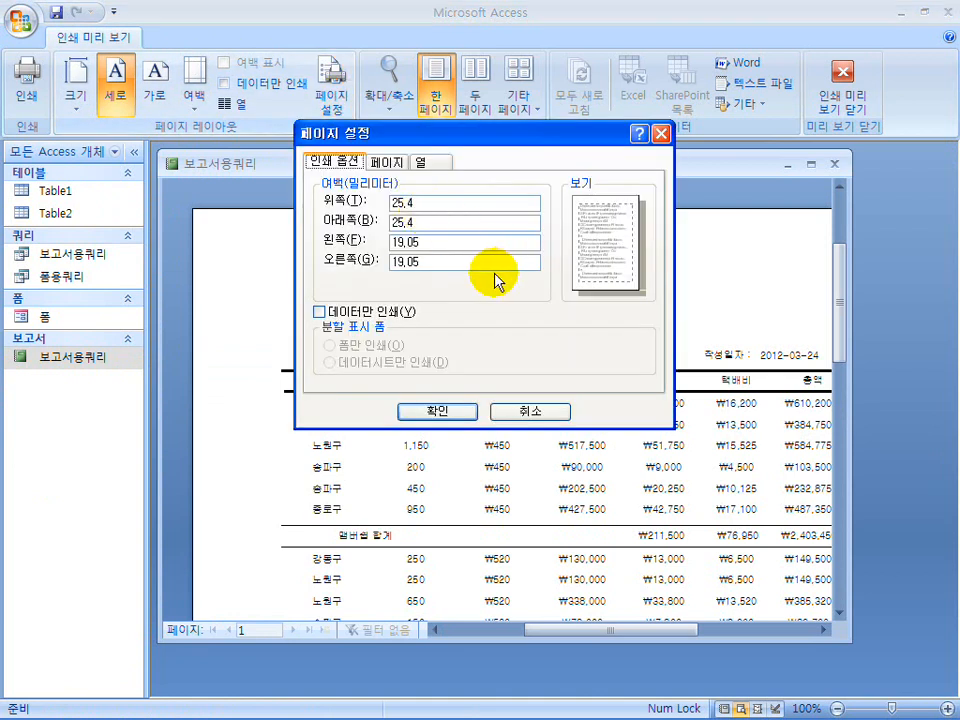
left_click_drag(425, 203, 338, 205)
type("60")
left_click(437, 410)
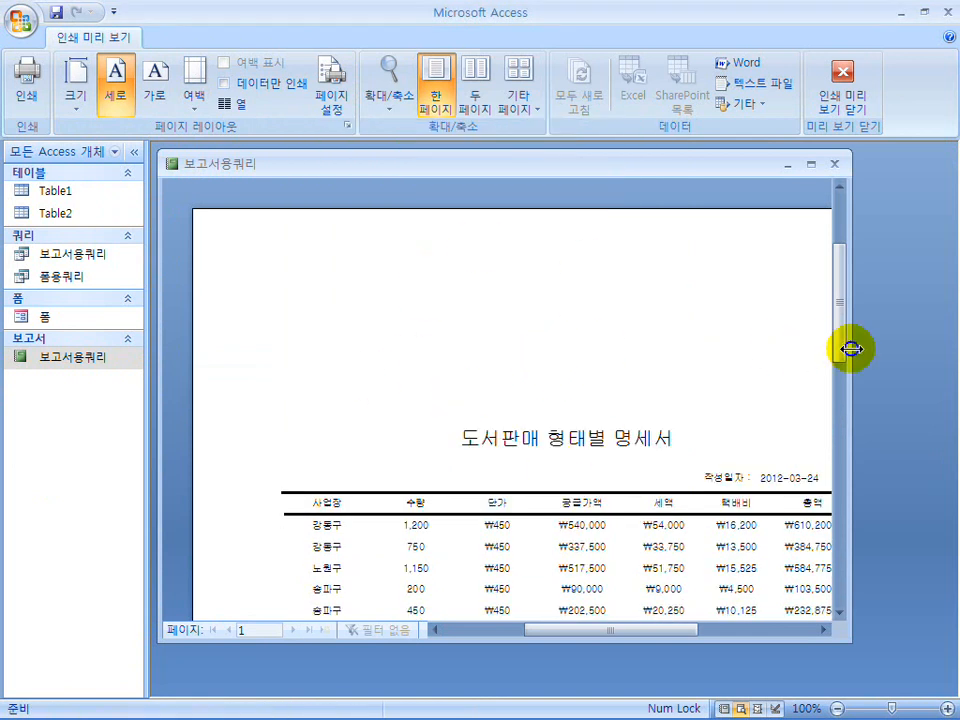
left_click_drag(853, 347, 945, 347)
Set the print range from page 1 to page 1, cancel printing, and return to the previewed report.
left_click(26, 80)
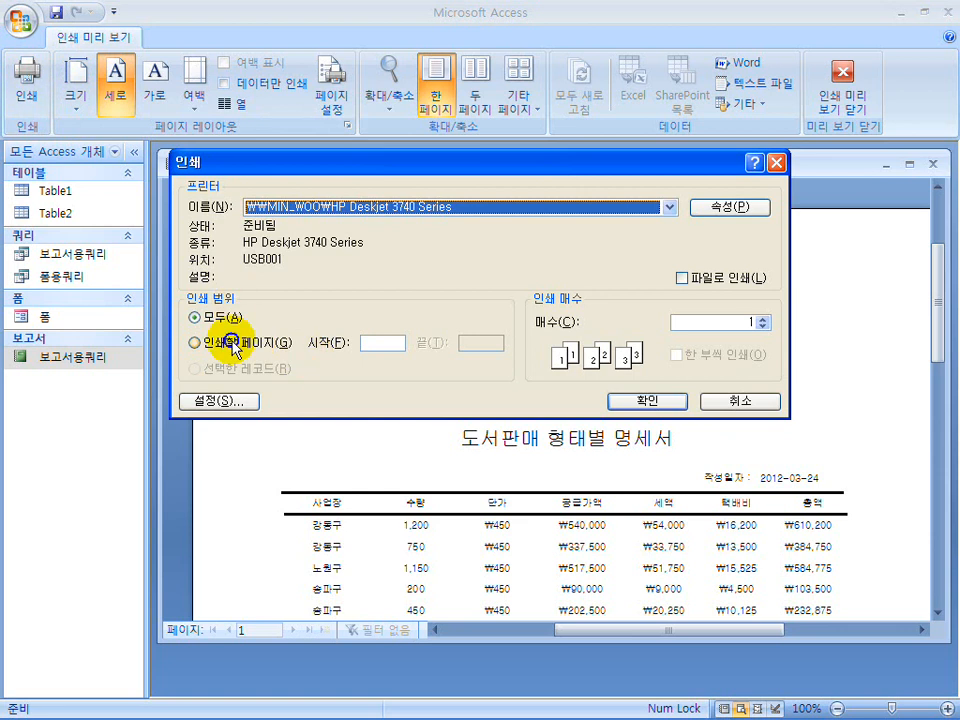
left_click(232, 343)
type("1")
left_click(462, 344)
type("1")
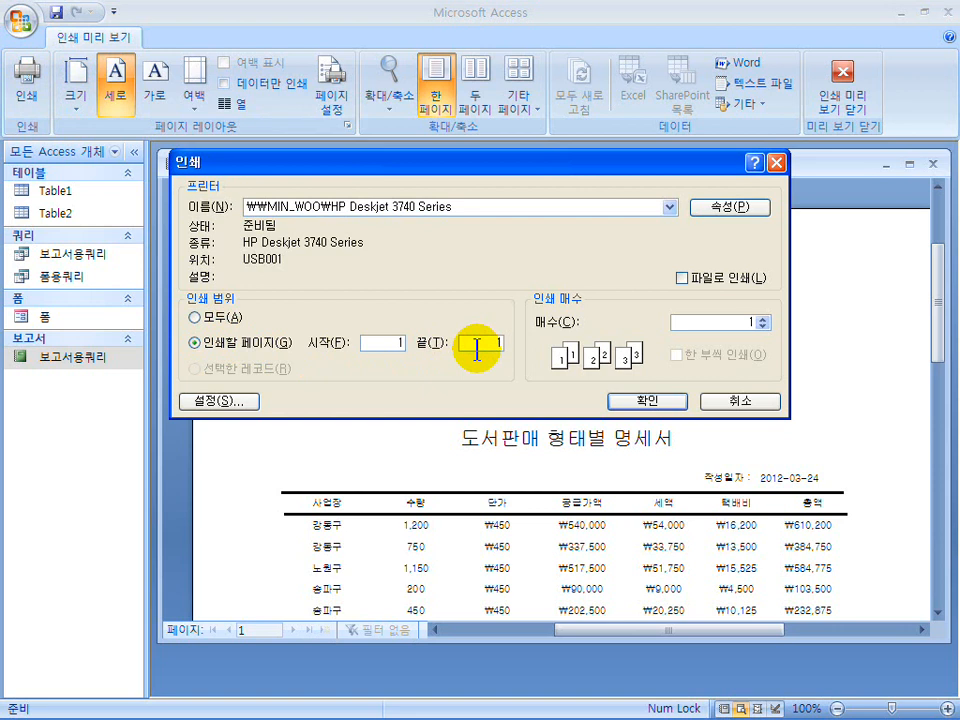
left_click(722, 400)
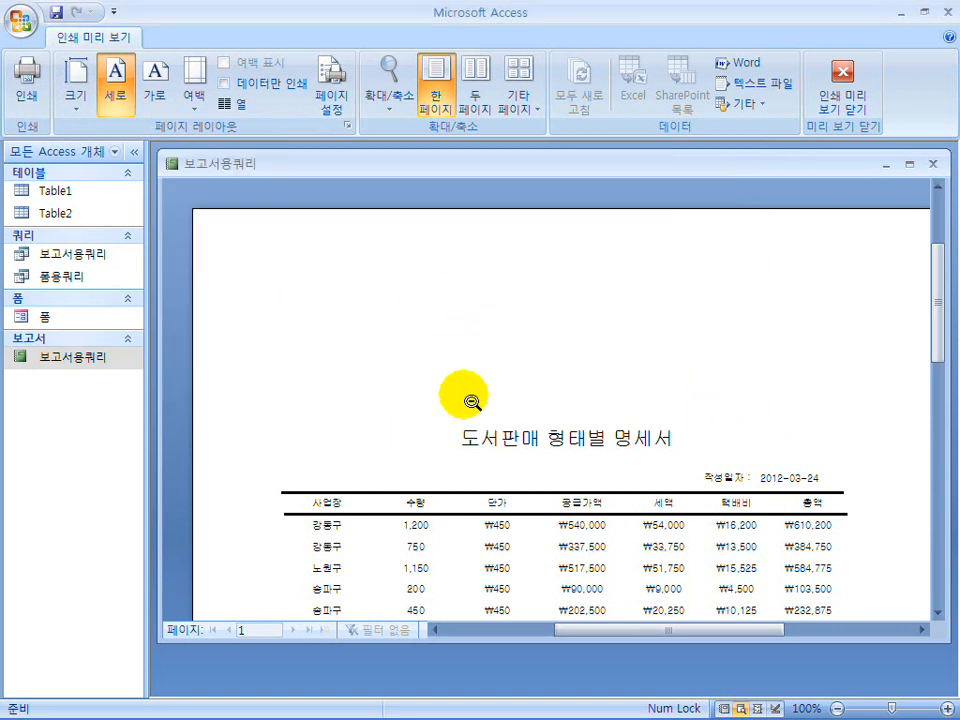
scroll(471, 401, "down", 3)
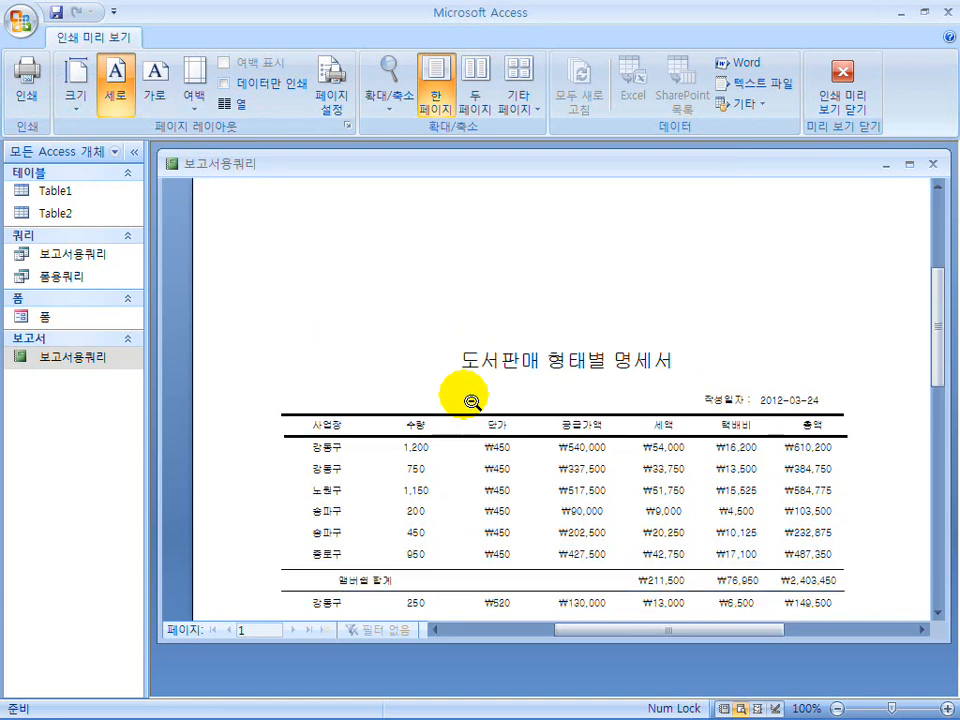